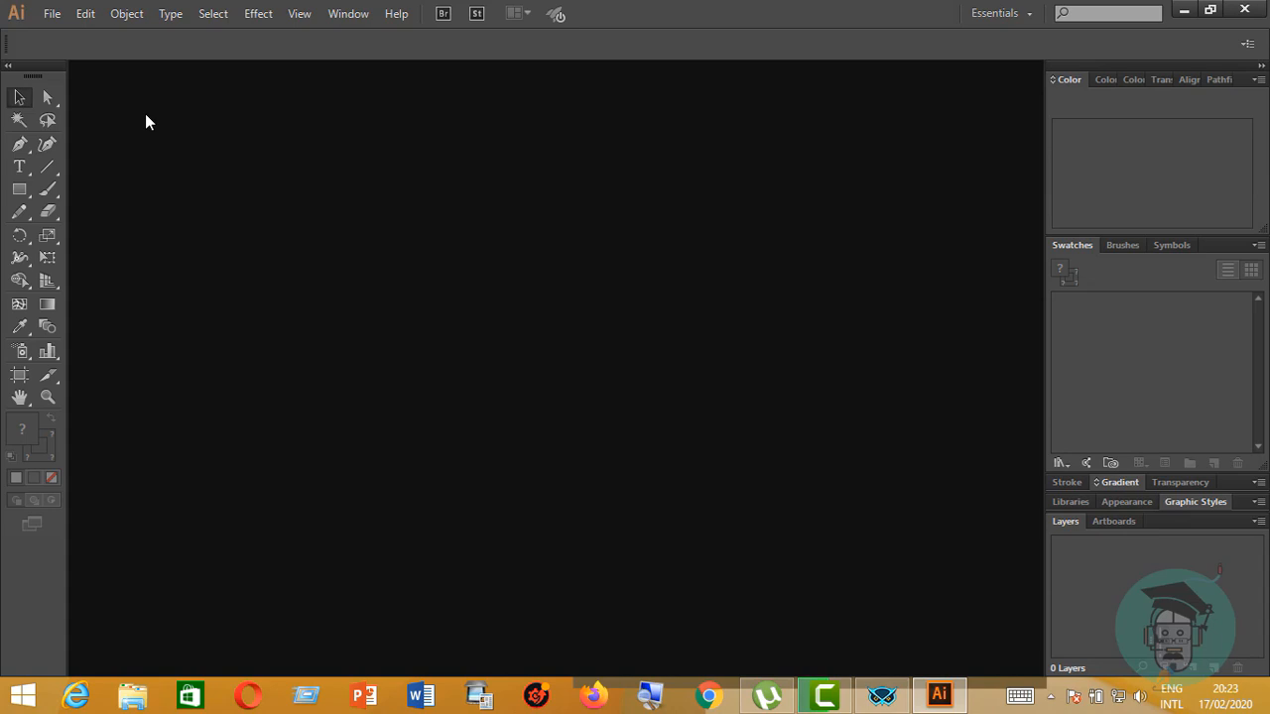
Start a new document and set its color mode to RGB and raster effects to Screen (72 ppi)
click(51, 13)
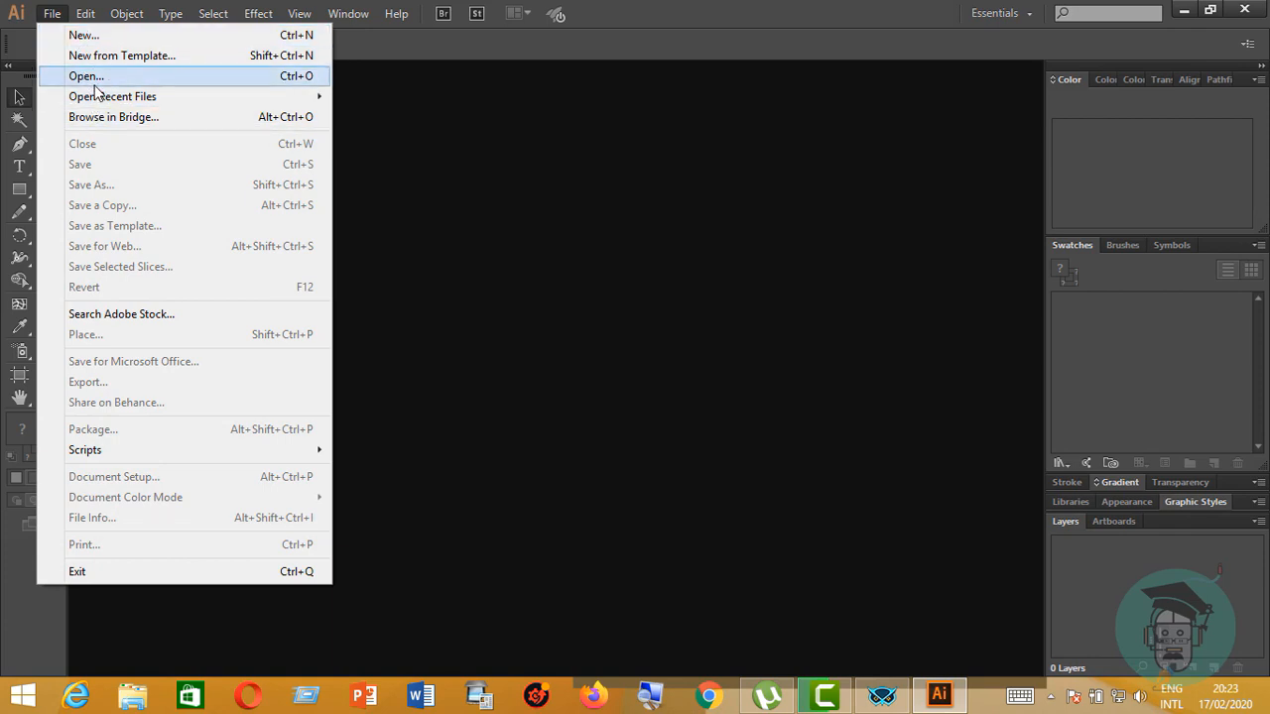
click(84, 35)
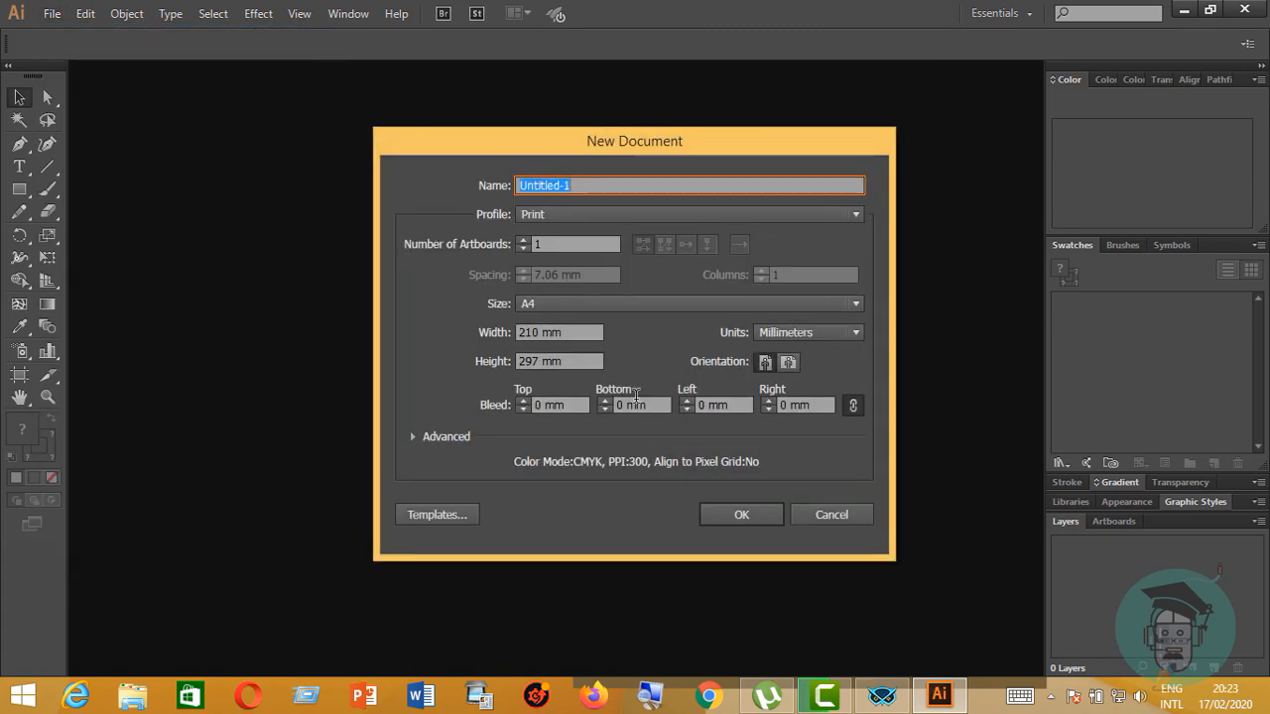
click(411, 435)
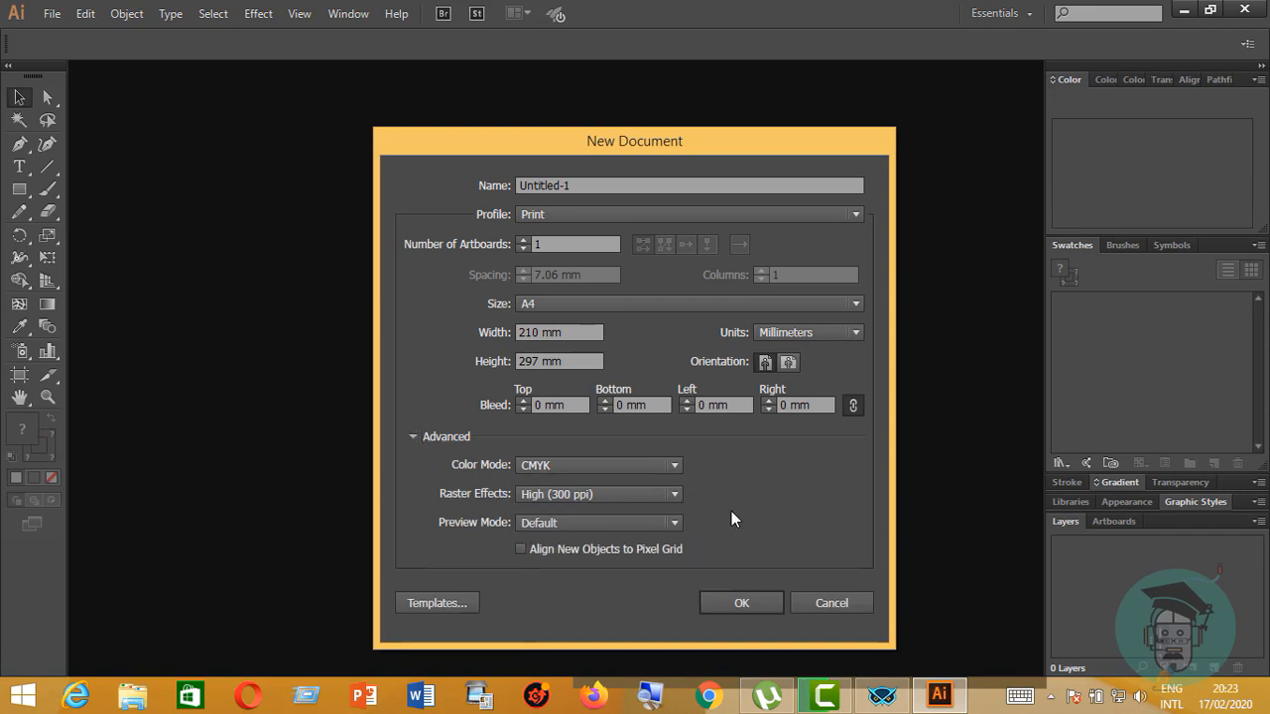
click(674, 465)
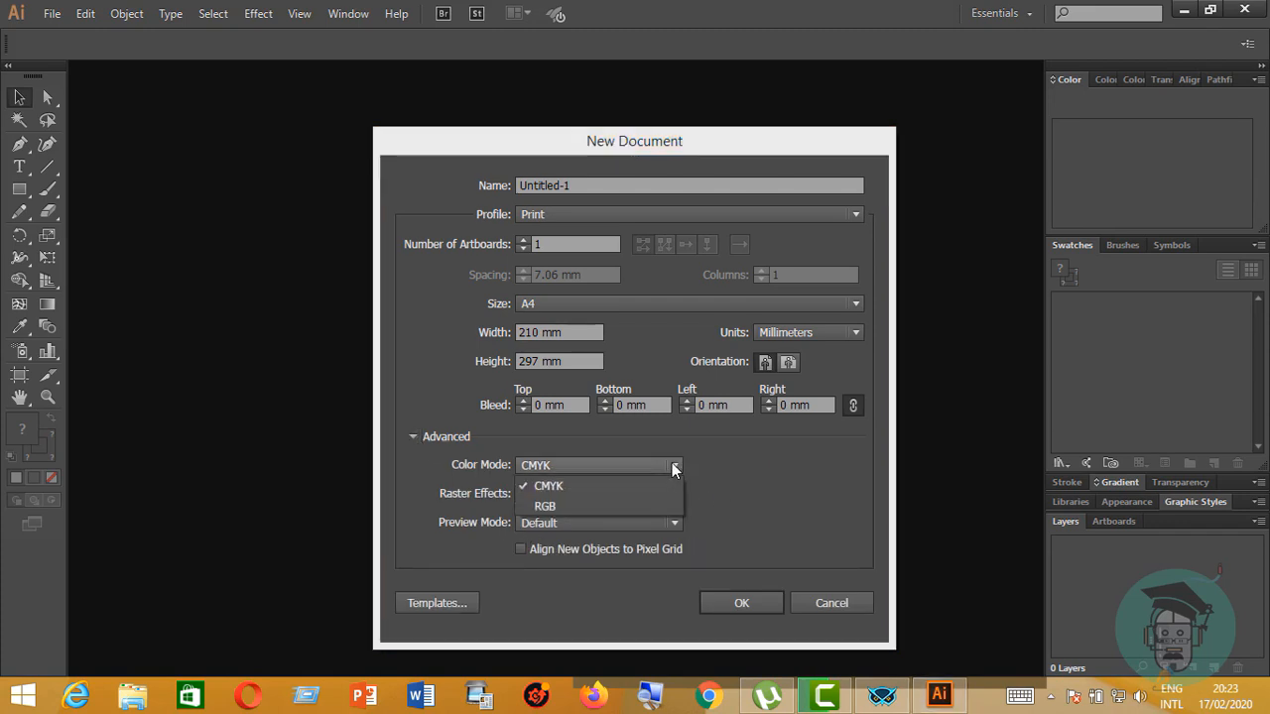
click(589, 506)
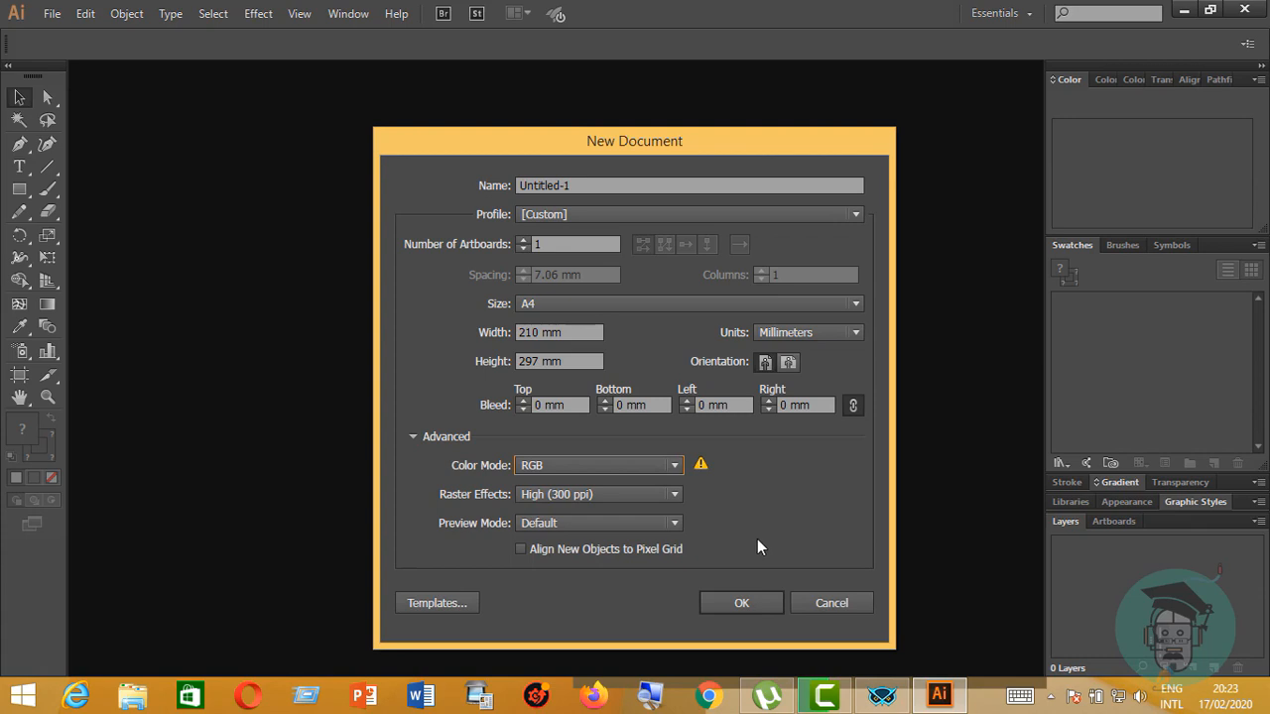
click(674, 494)
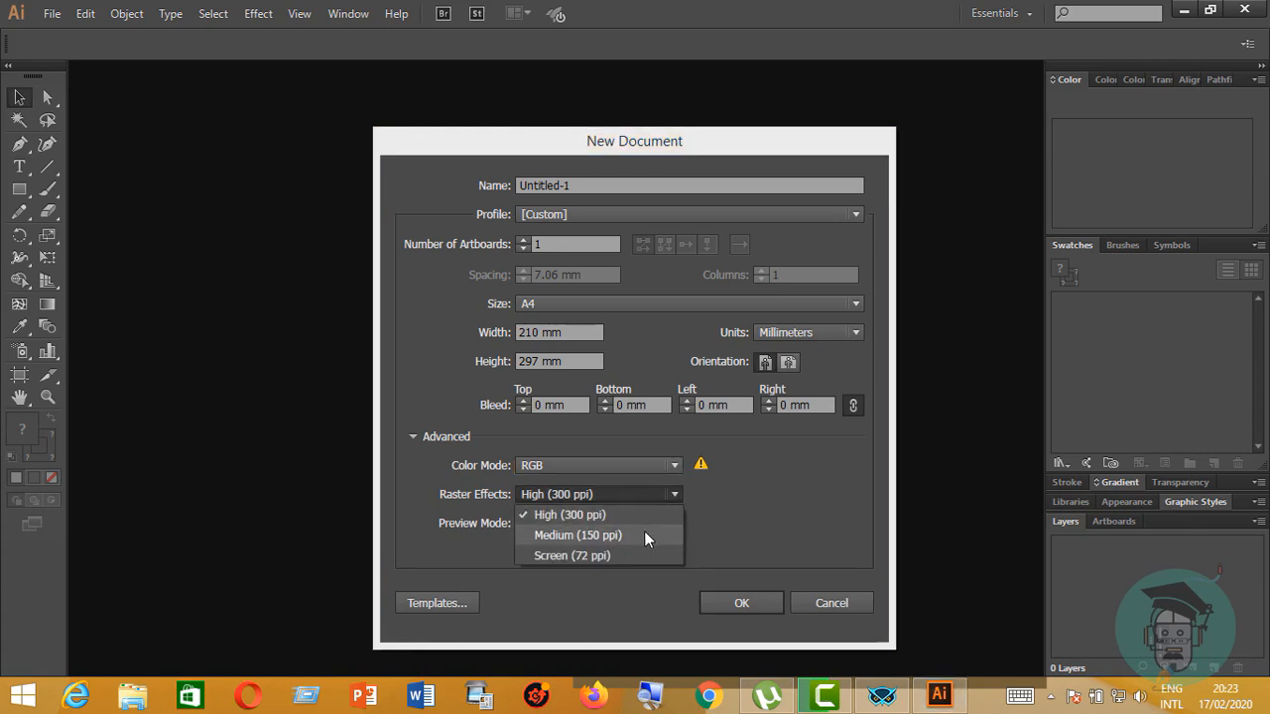
click(628, 554)
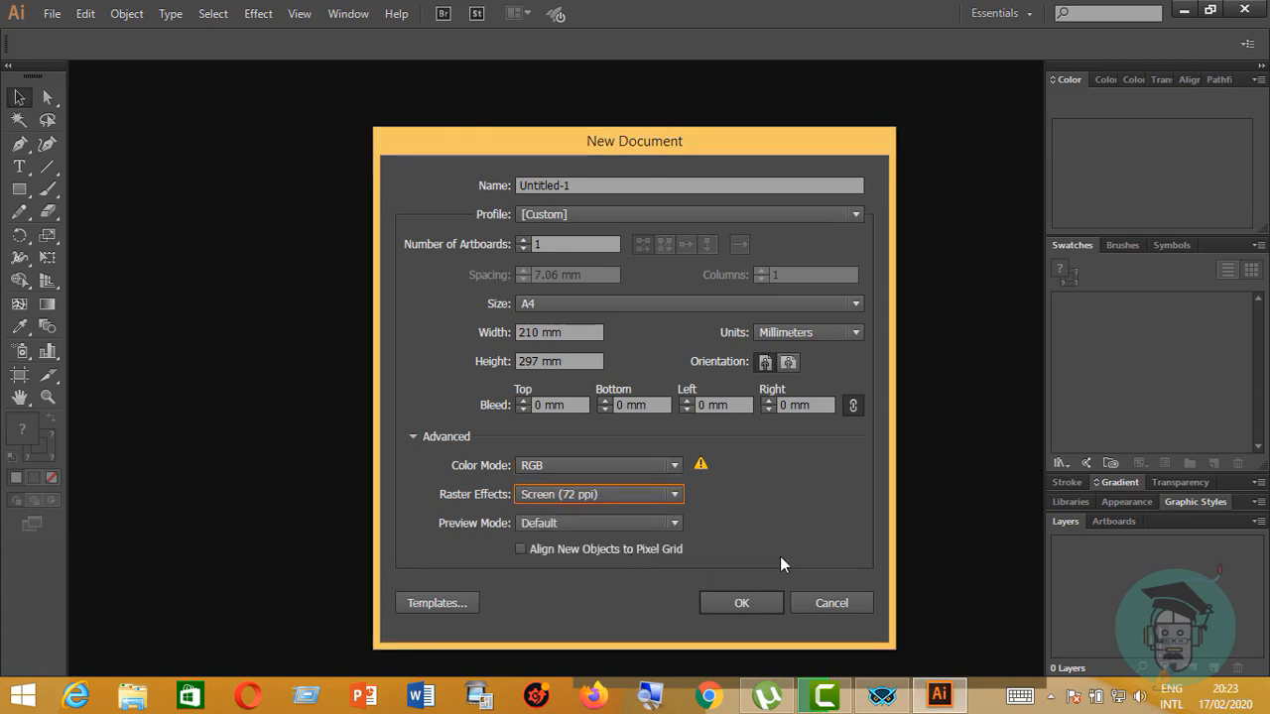
Switch the new document's color mode to CMYK and its raster effects to High (300 ppi)
click(675, 466)
click(635, 488)
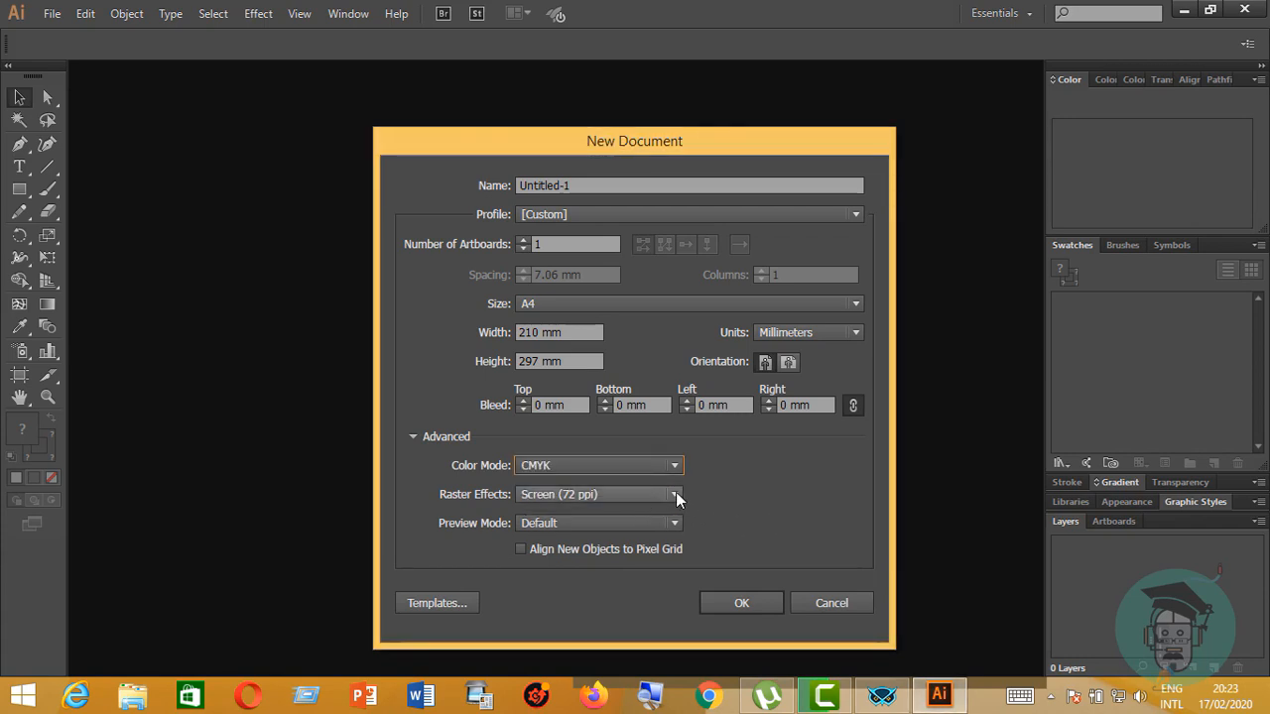
click(675, 493)
click(633, 516)
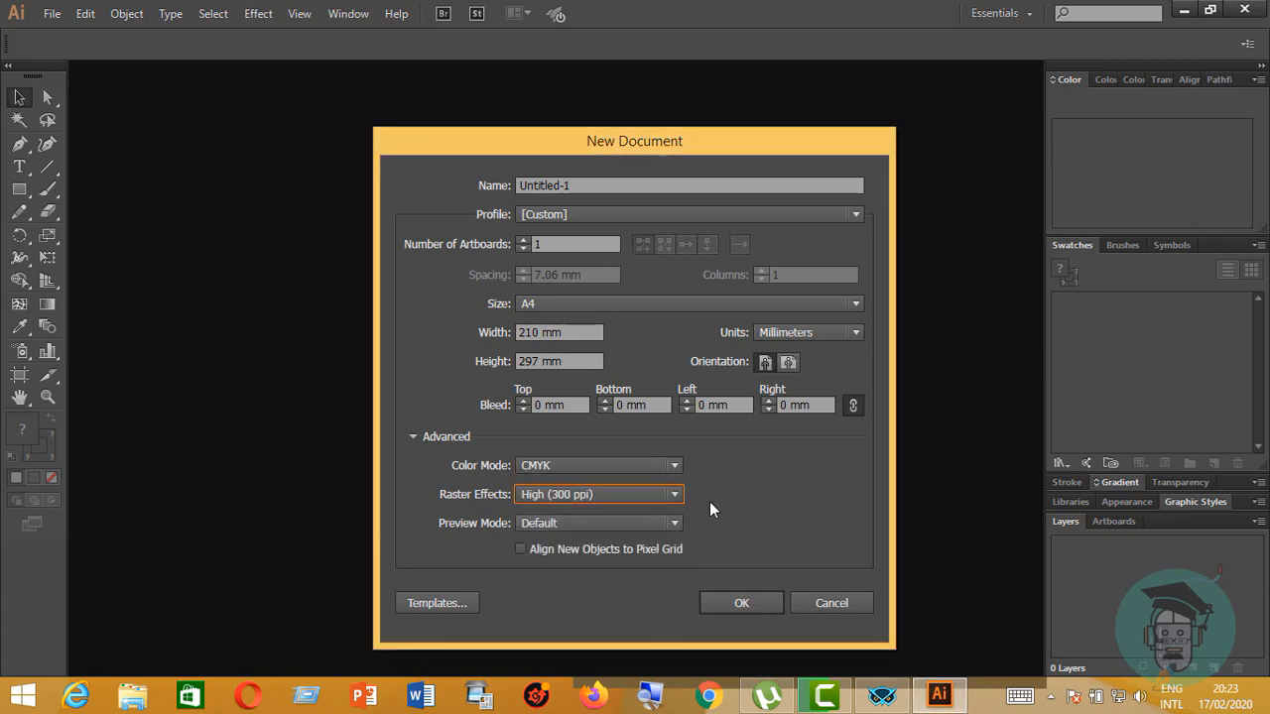
Set the raster effects back to Screen (72 ppi) and the color mode back to RGB
click(675, 494)
click(616, 553)
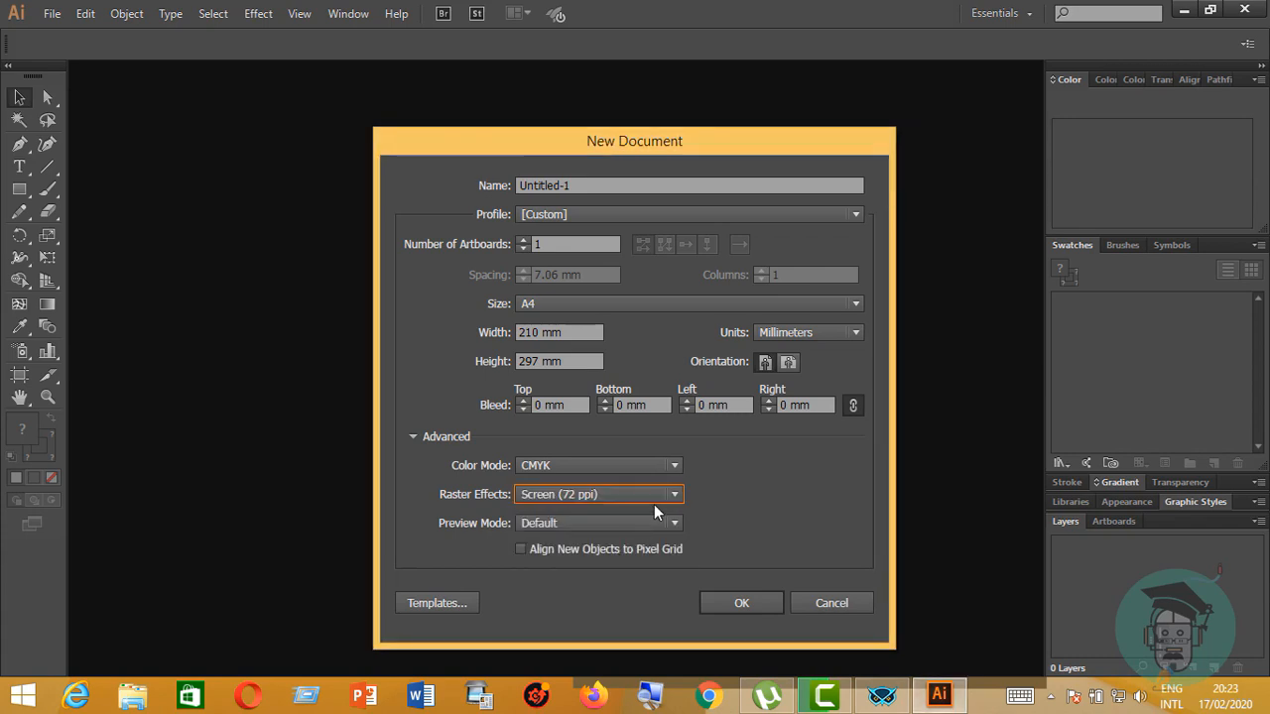
click(676, 465)
click(622, 508)
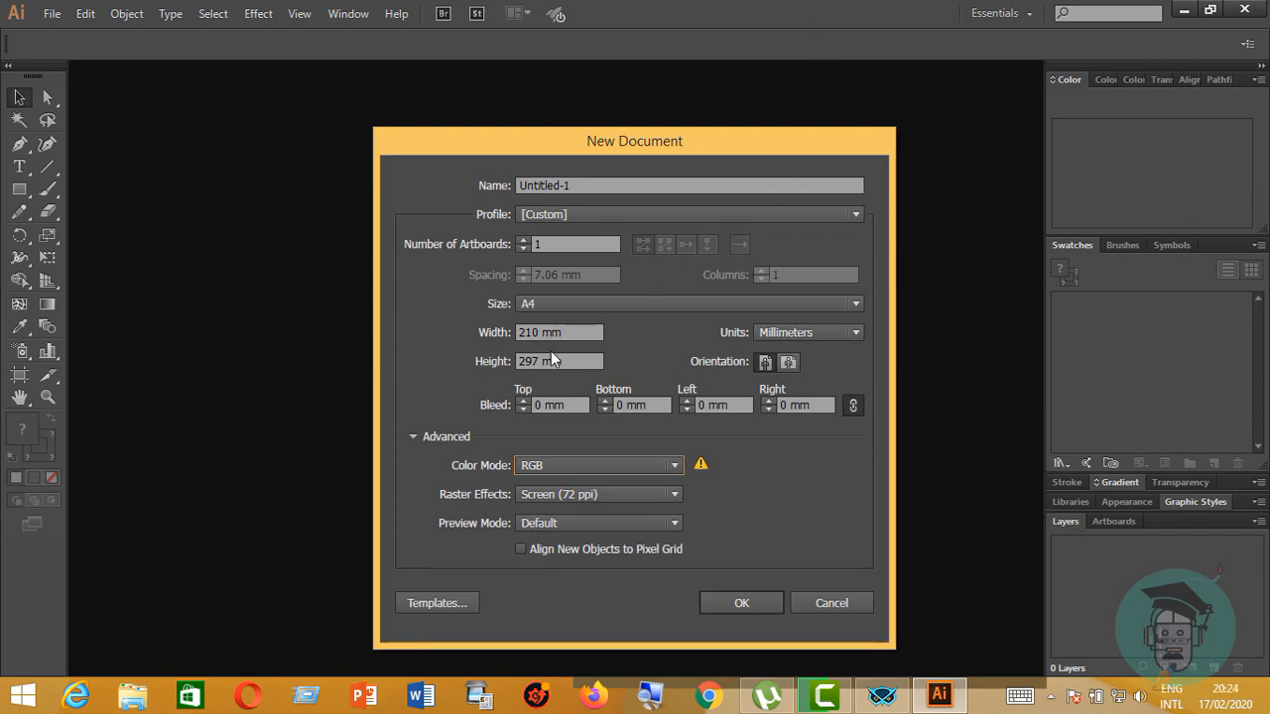
Set the document units to Pixels and the artboard size to 800 px wide by 600 px high
drag(543, 332, 487, 342)
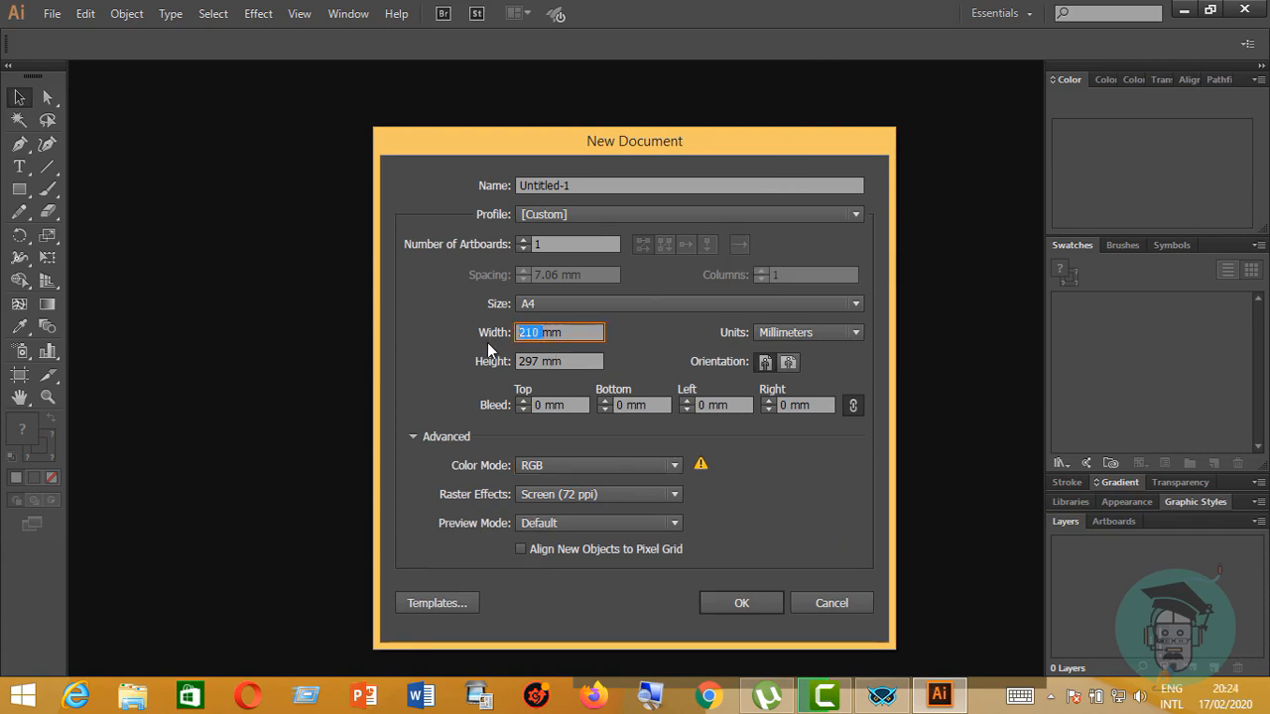
click(853, 332)
click(784, 454)
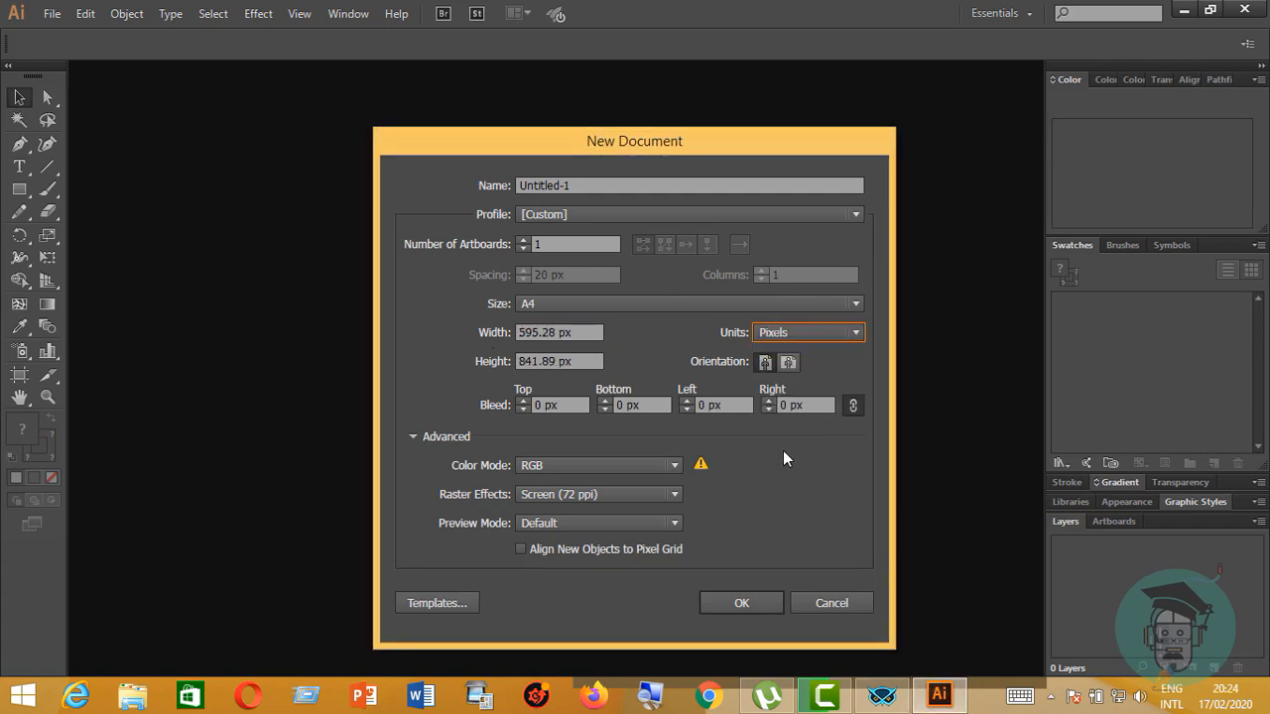
drag(565, 332, 244, 351)
key(BackSpace)
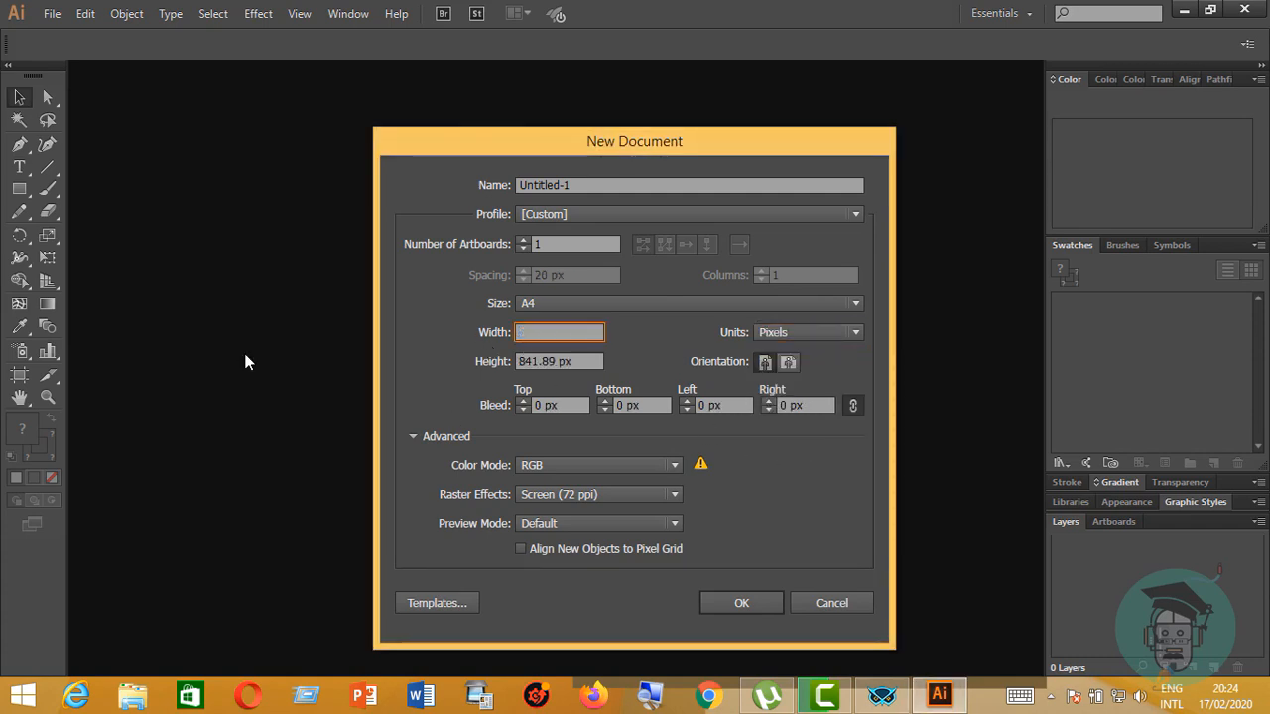
text(800)
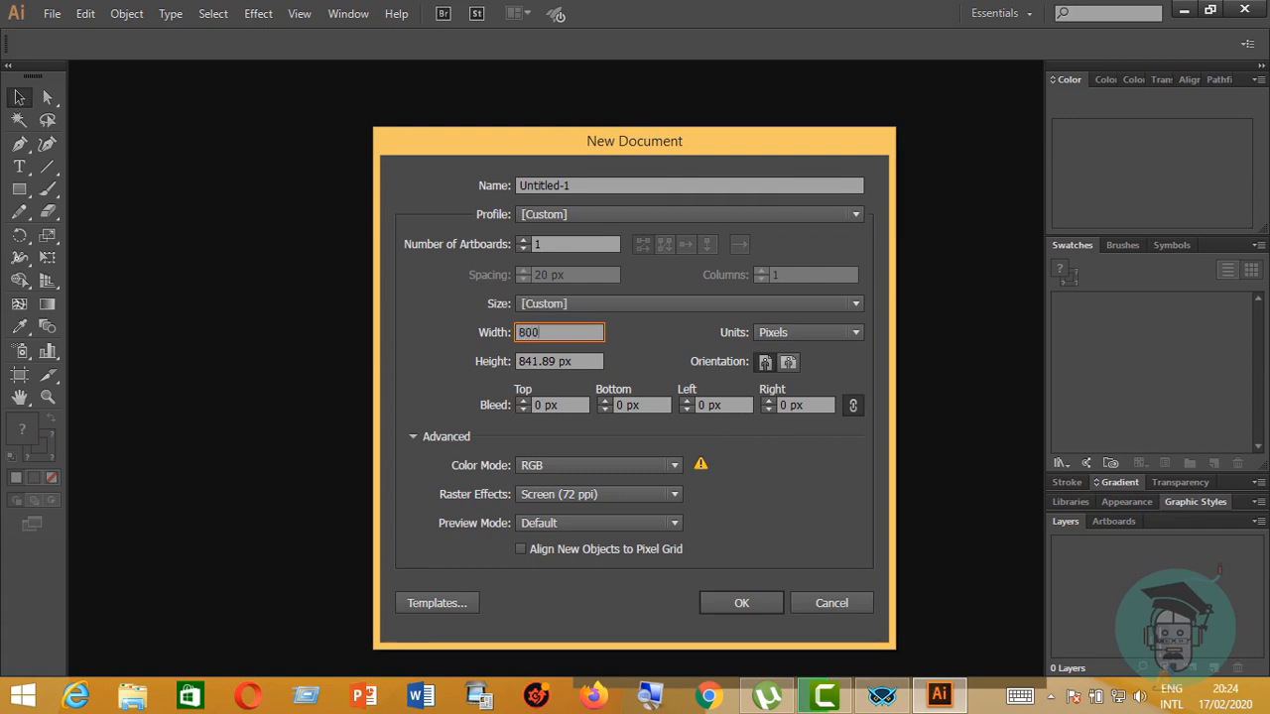
text(px)
key(Tab)
key(BackSpace)
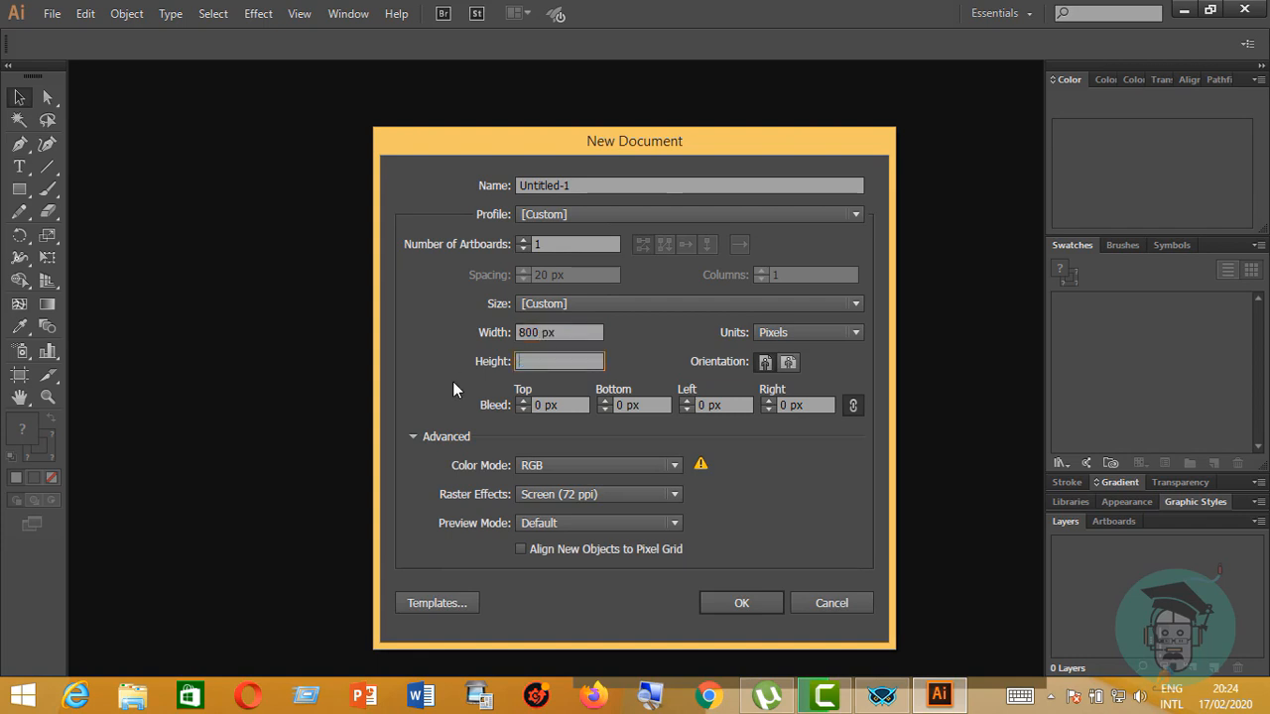
text(600)
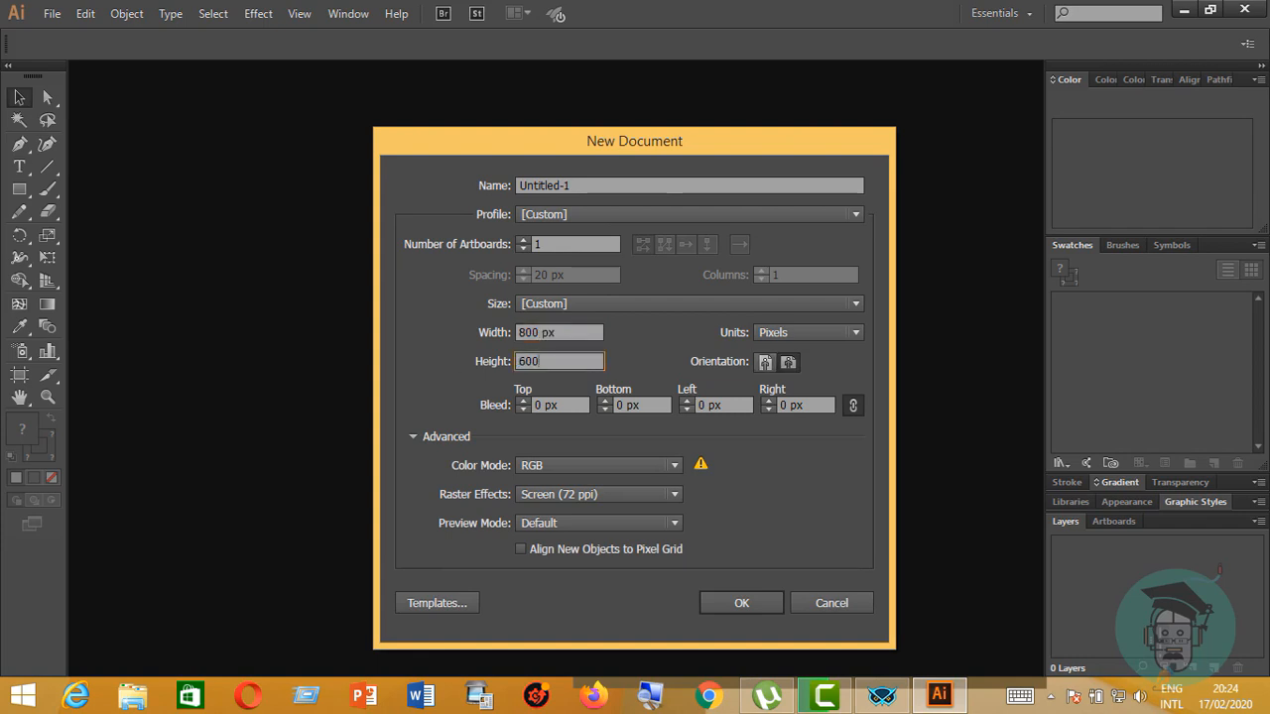
text(px)
Review the advanced color mode options, keep RGB, and create the document
click(413, 437)
click(413, 437)
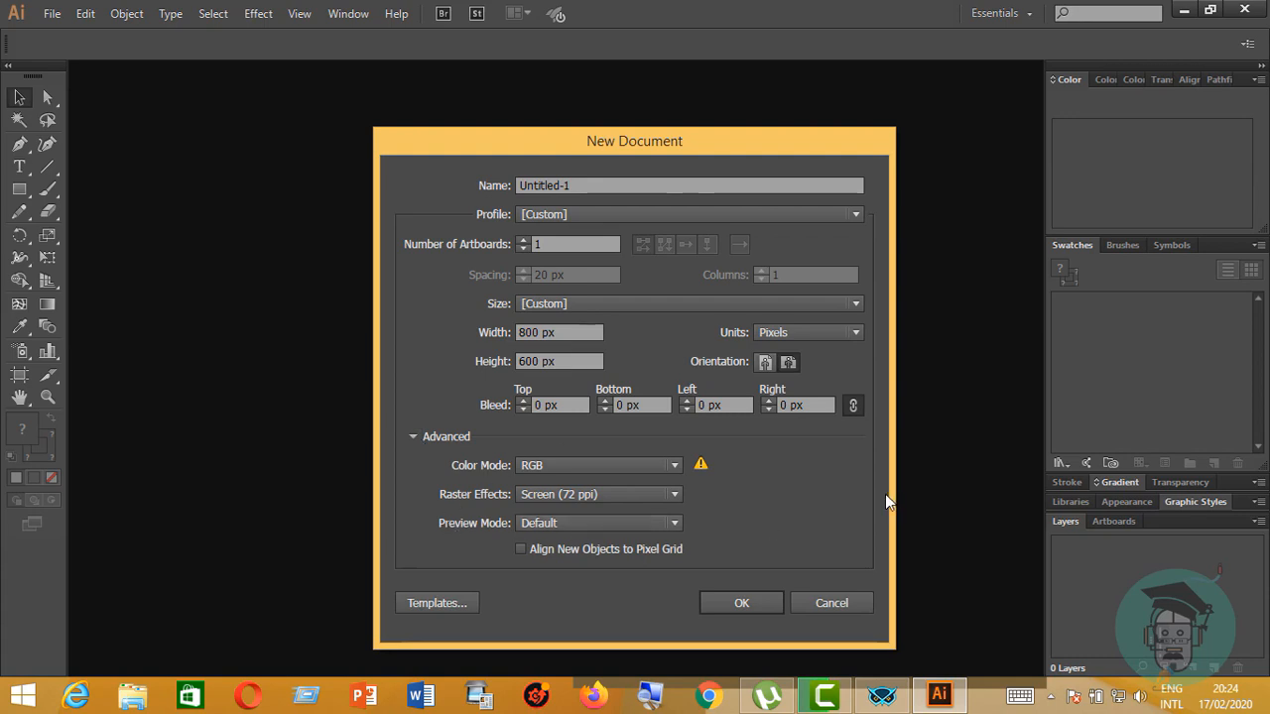
click(677, 466)
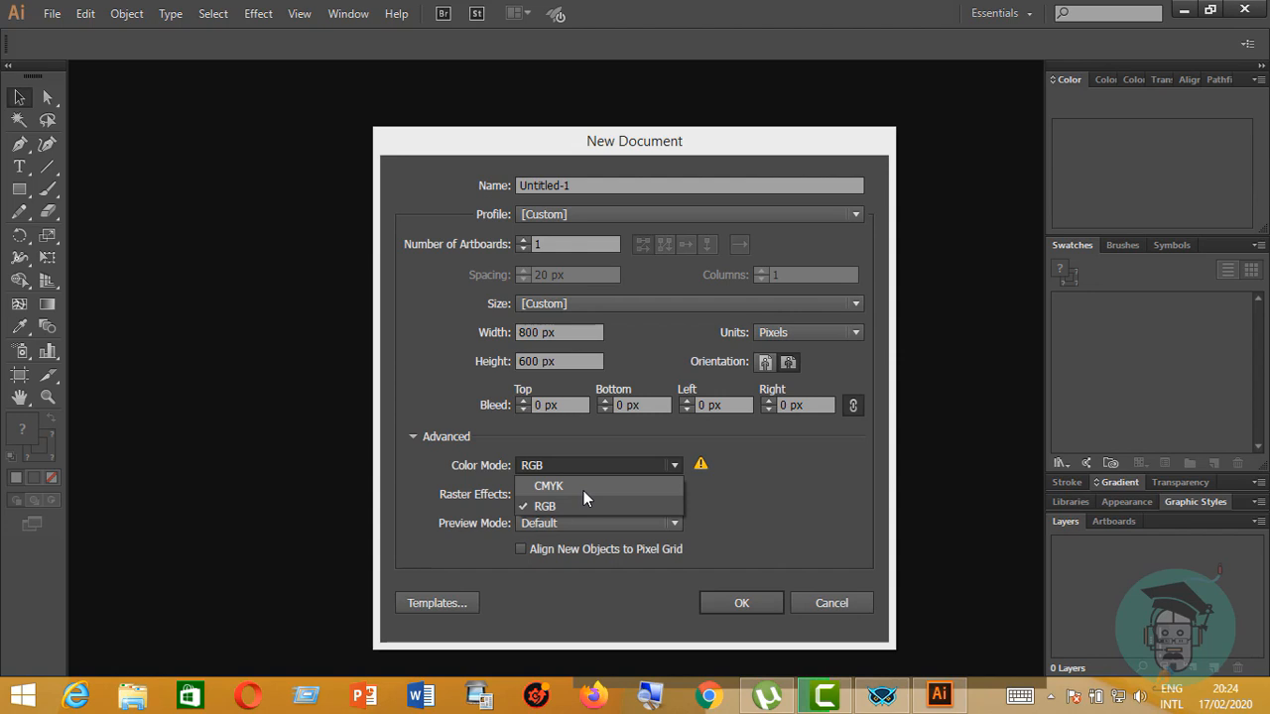
click(746, 499)
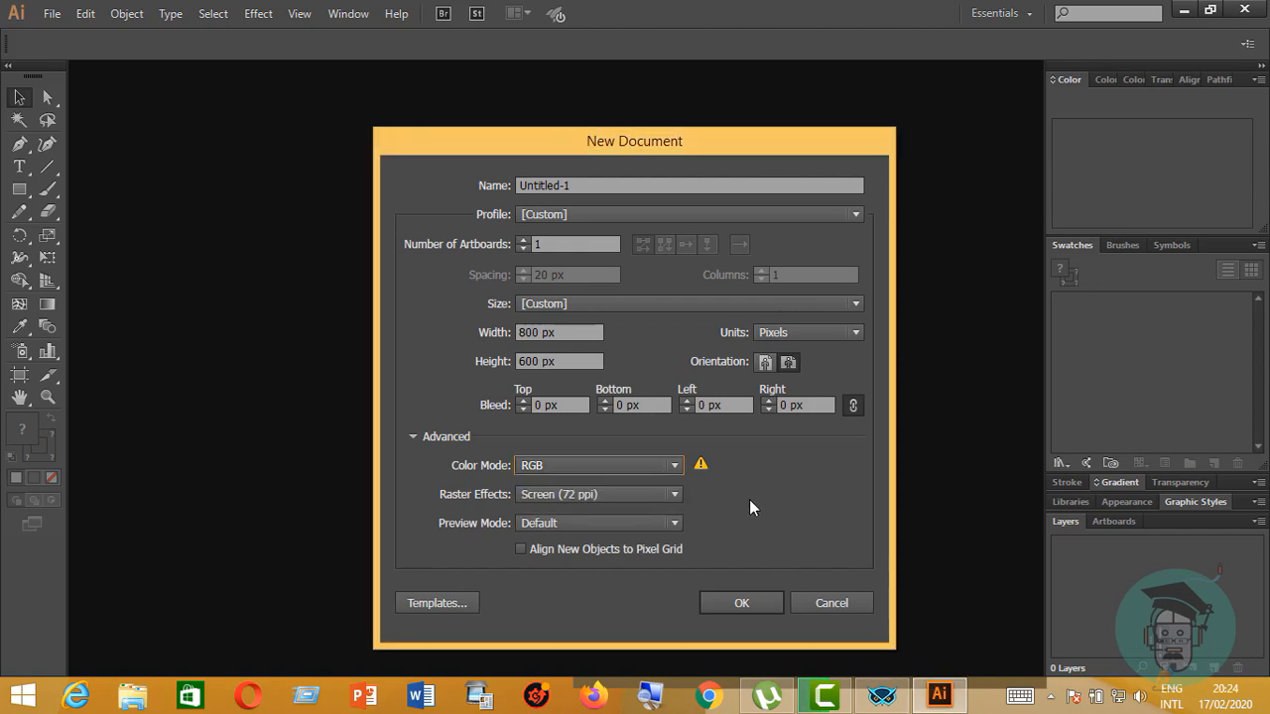
click(751, 604)
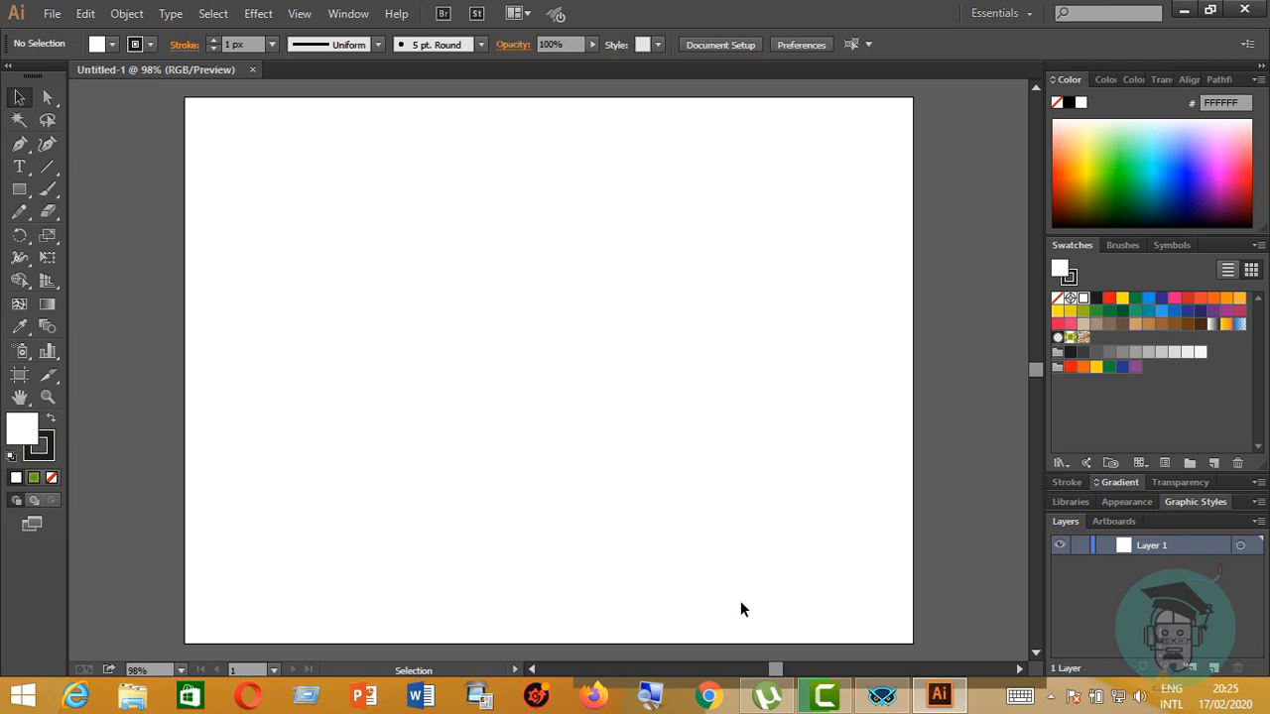
Create a circle 86 px wide and 86 px high on the artboard with the Ellipse tool
click(19, 190)
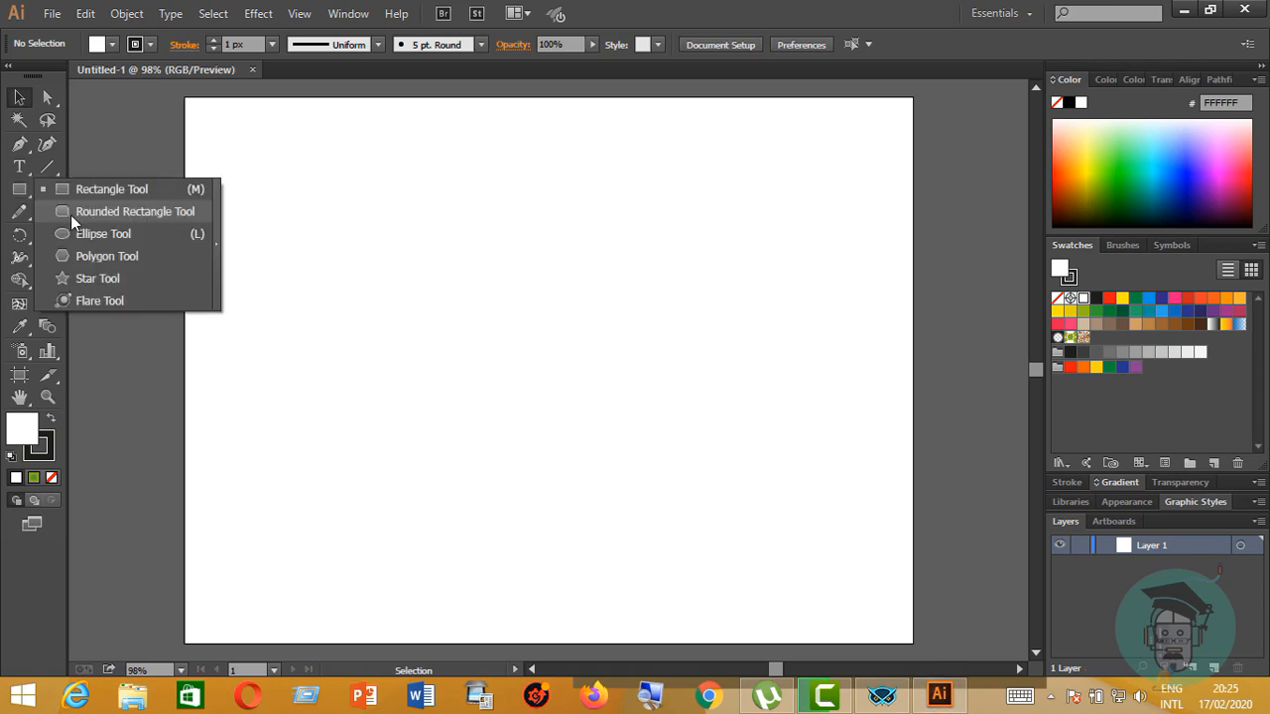
click(72, 236)
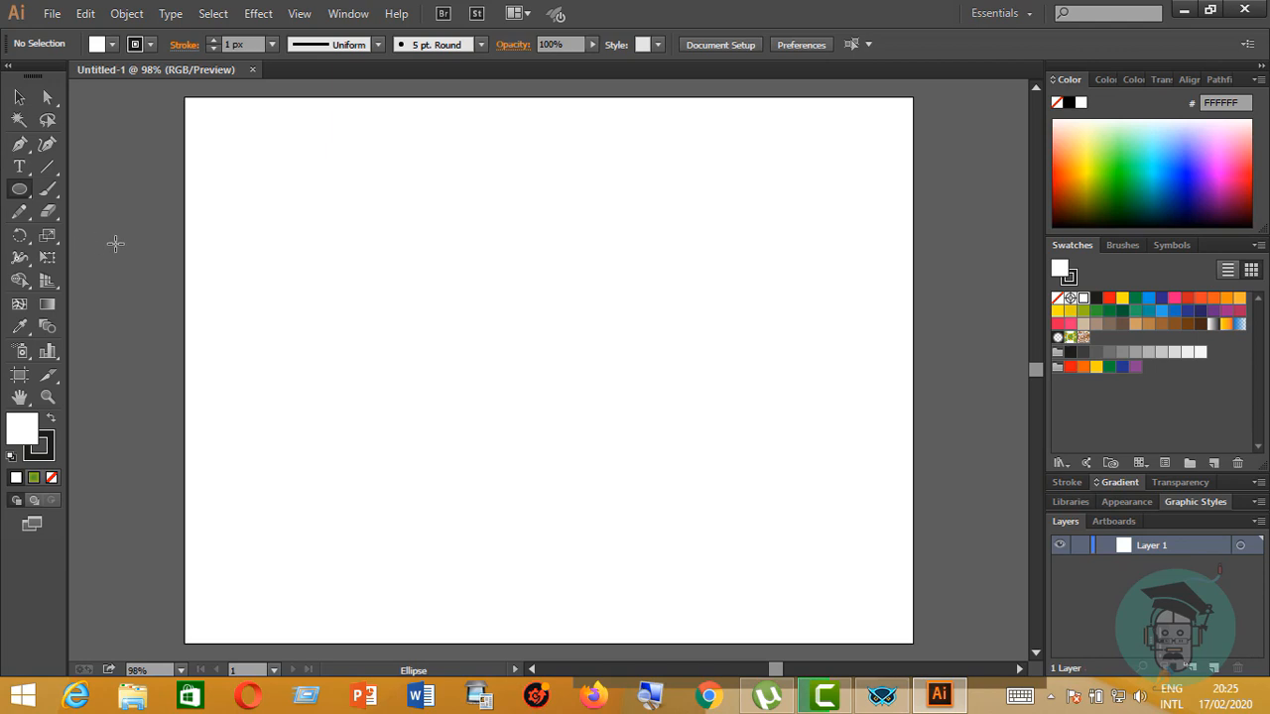
click(28, 199)
click(27, 200)
click(28, 200)
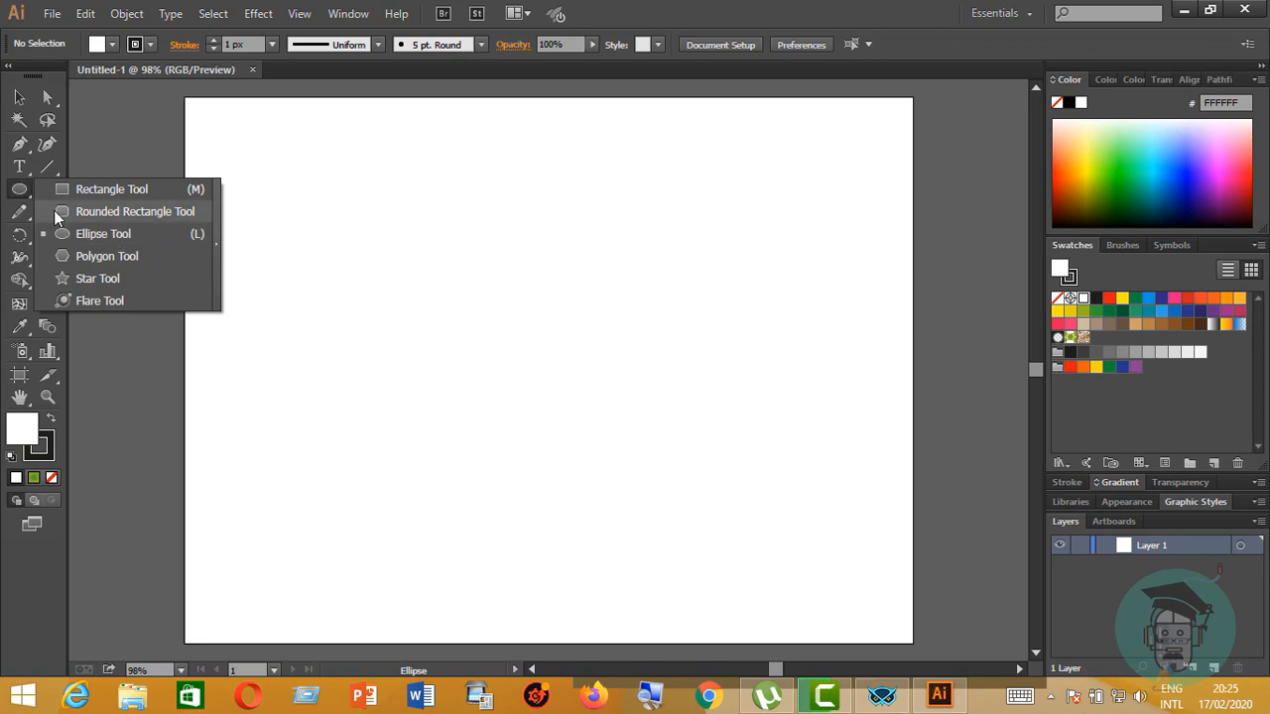
click(165, 236)
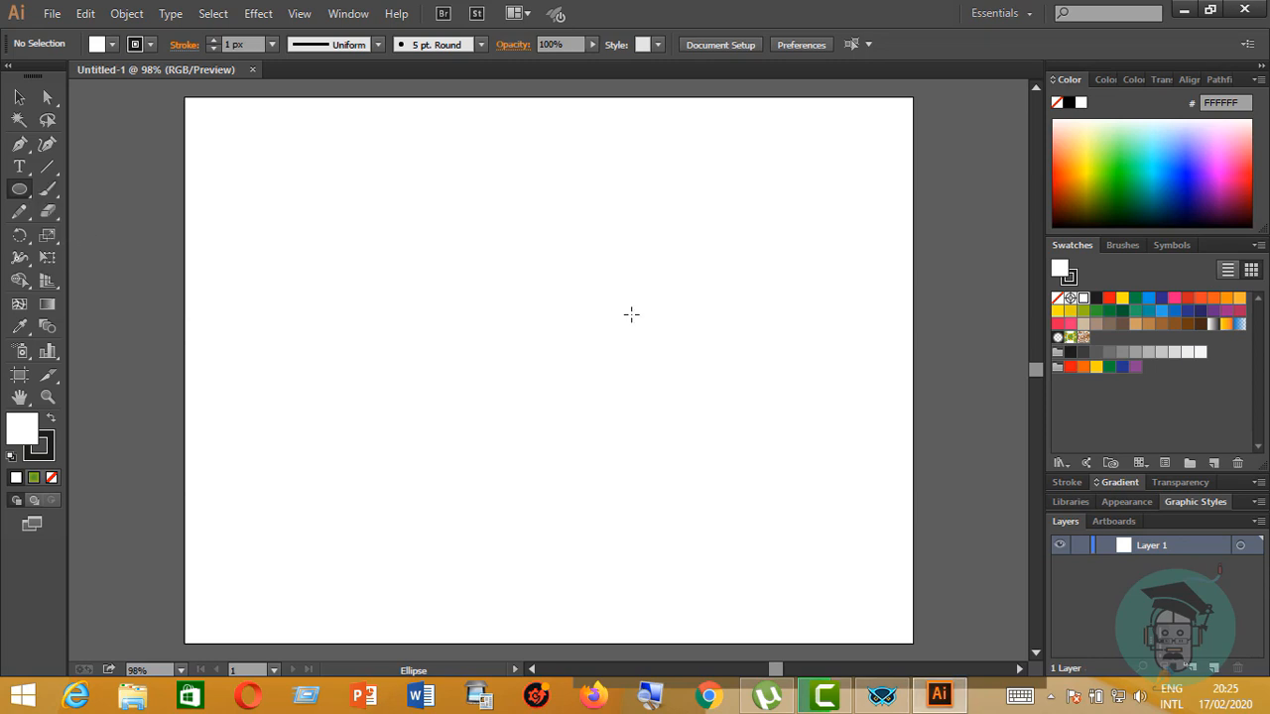
click(439, 283)
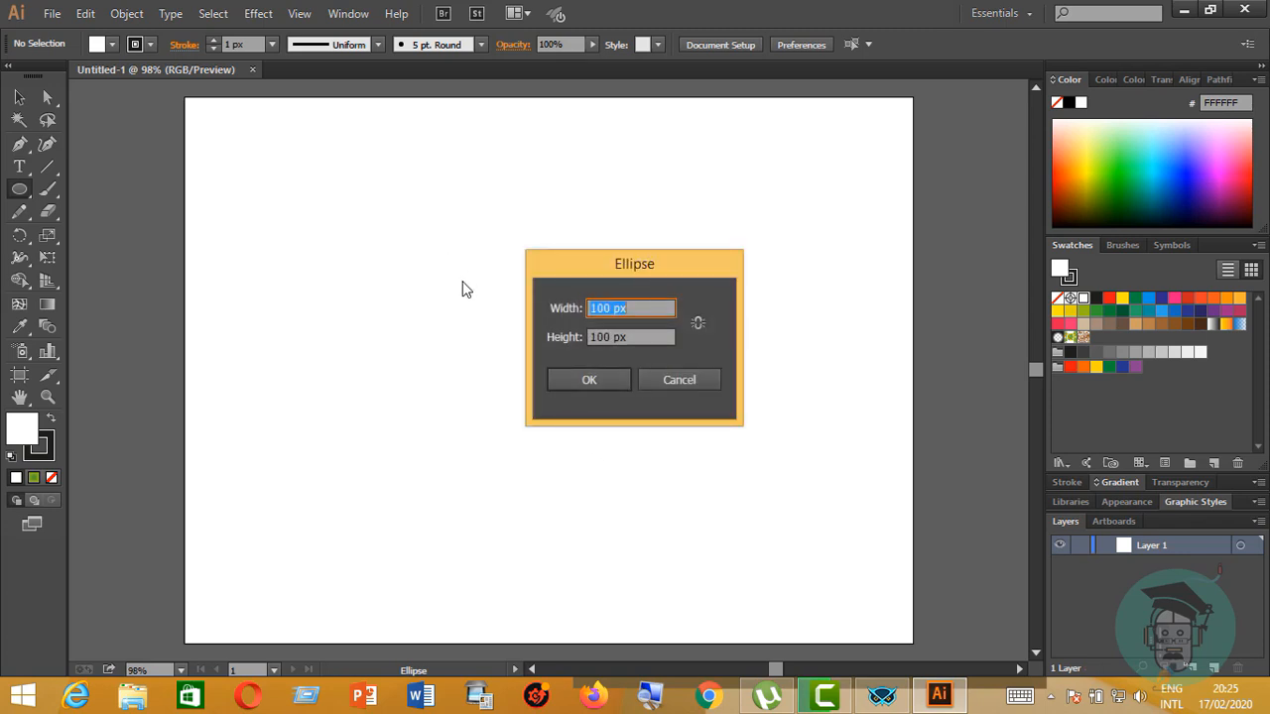
click(613, 309)
key(BackSpace)
key(BackSpace)
key(BackSpace)
key(BackSpace)
text(86)
double_click(611, 335)
key(BackSpace)
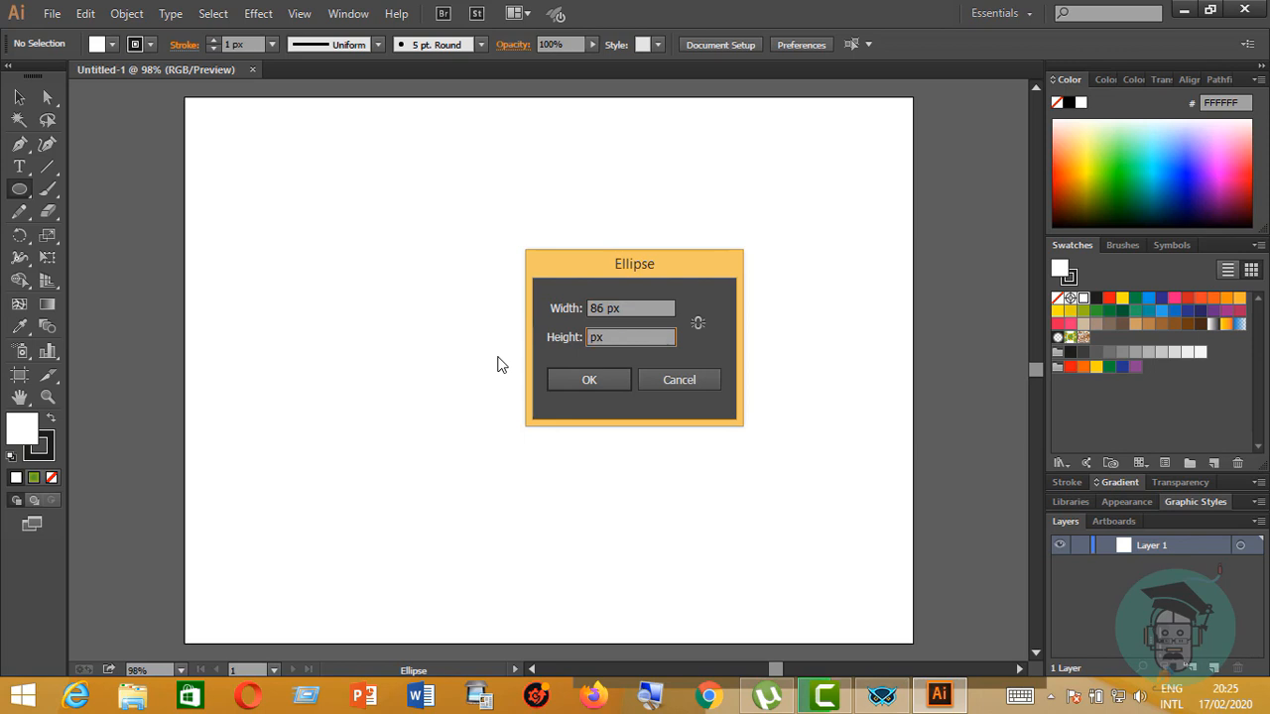
text(86)
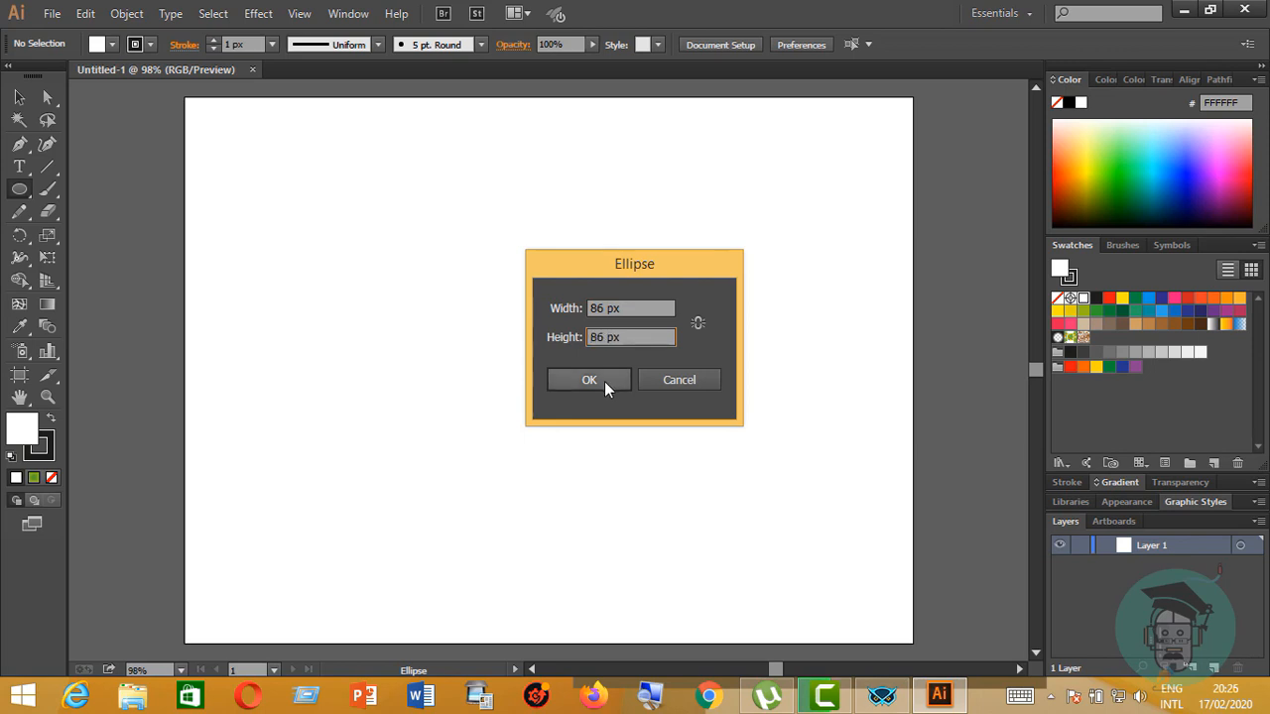
click(604, 381)
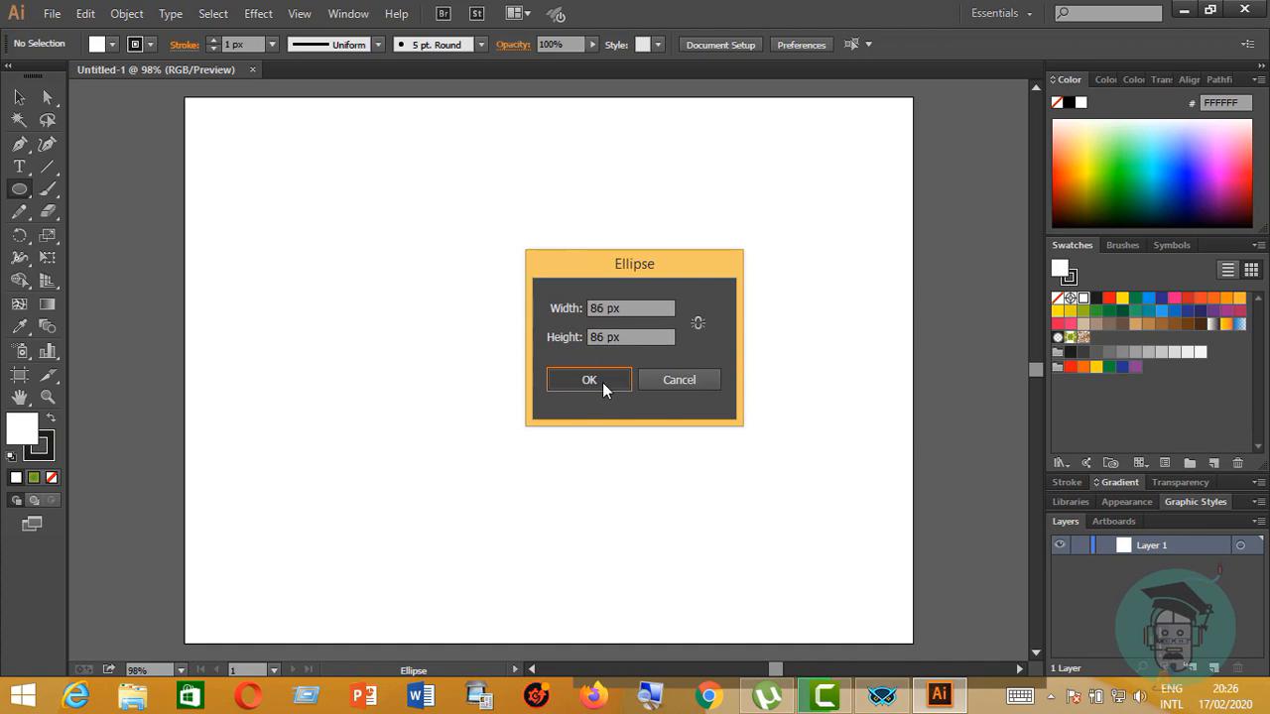
Move the circle close to the middle of the artboard and deselect it
click(19, 96)
drag(473, 312, 627, 349)
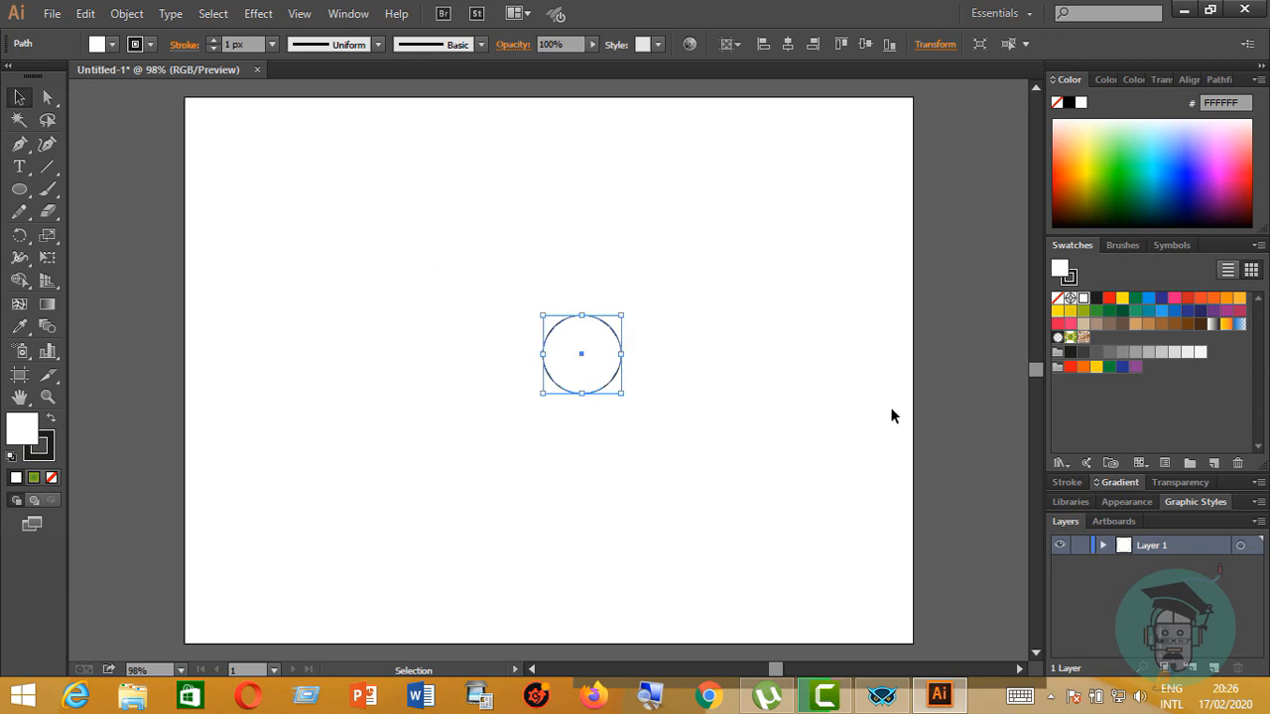
click(890, 406)
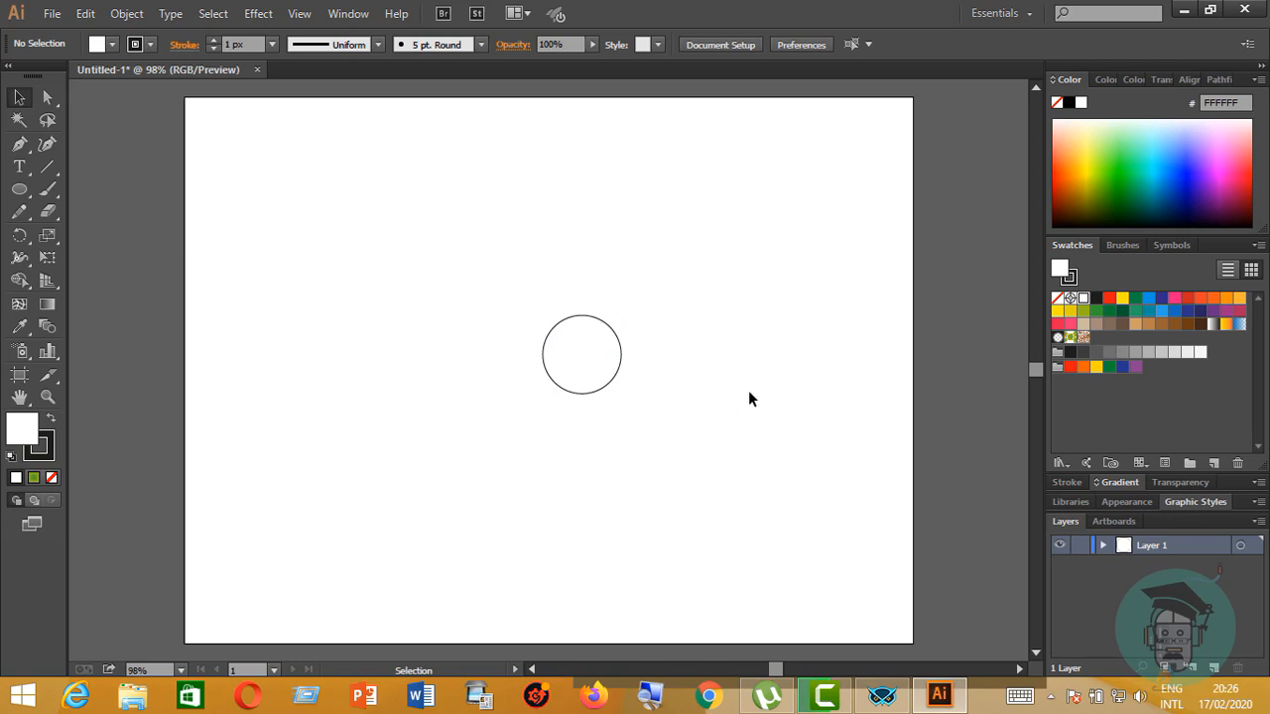
Show the Align options, select the circle, and check that alignment is relative to the artboard
click(1189, 81)
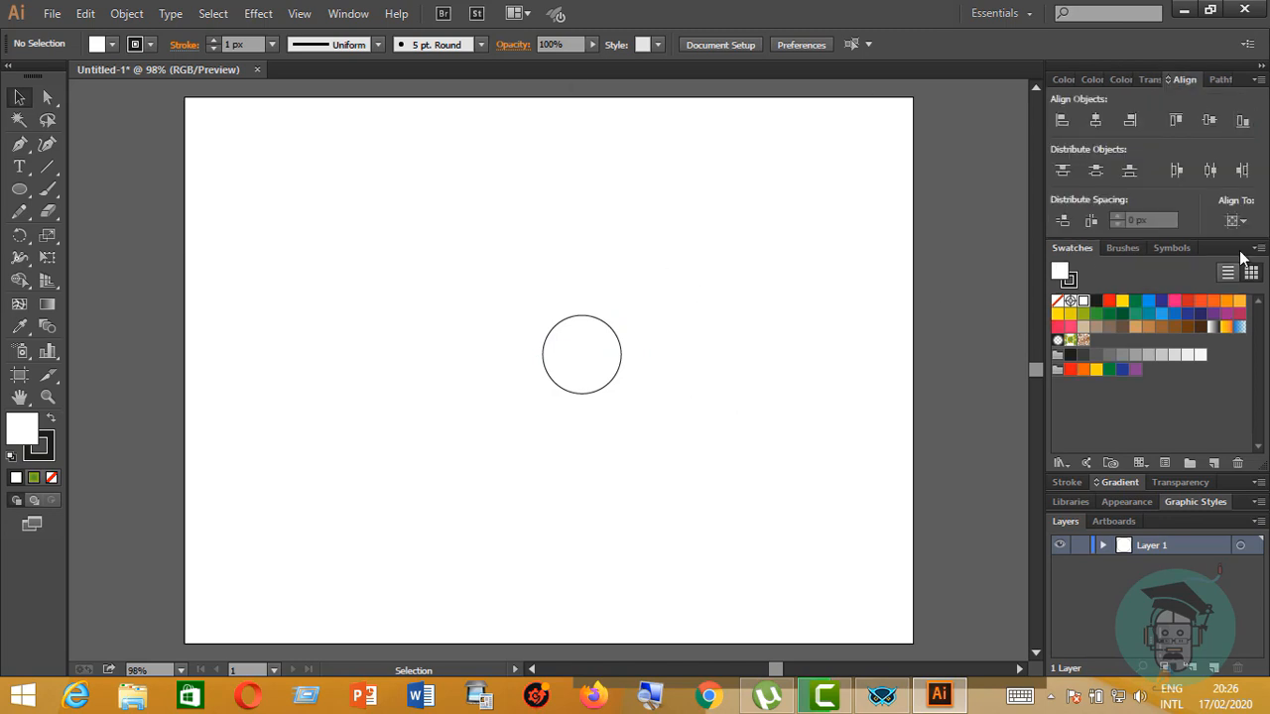
click(349, 14)
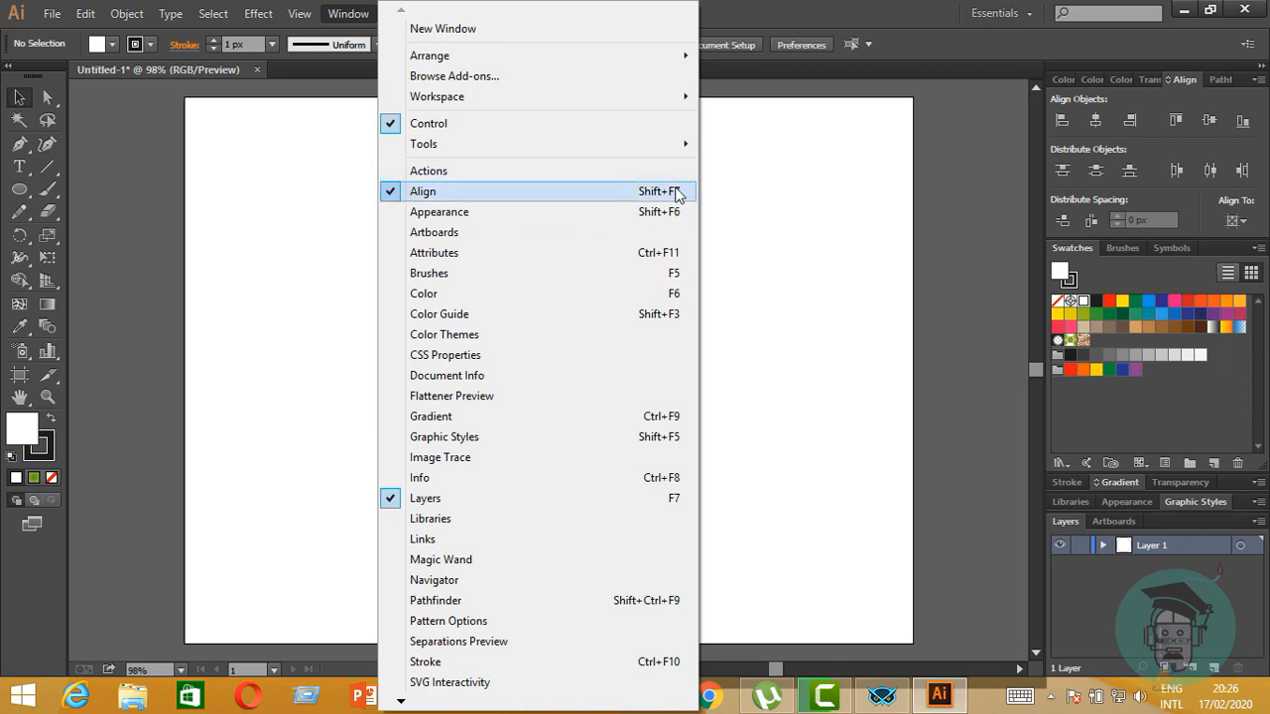
click(788, 204)
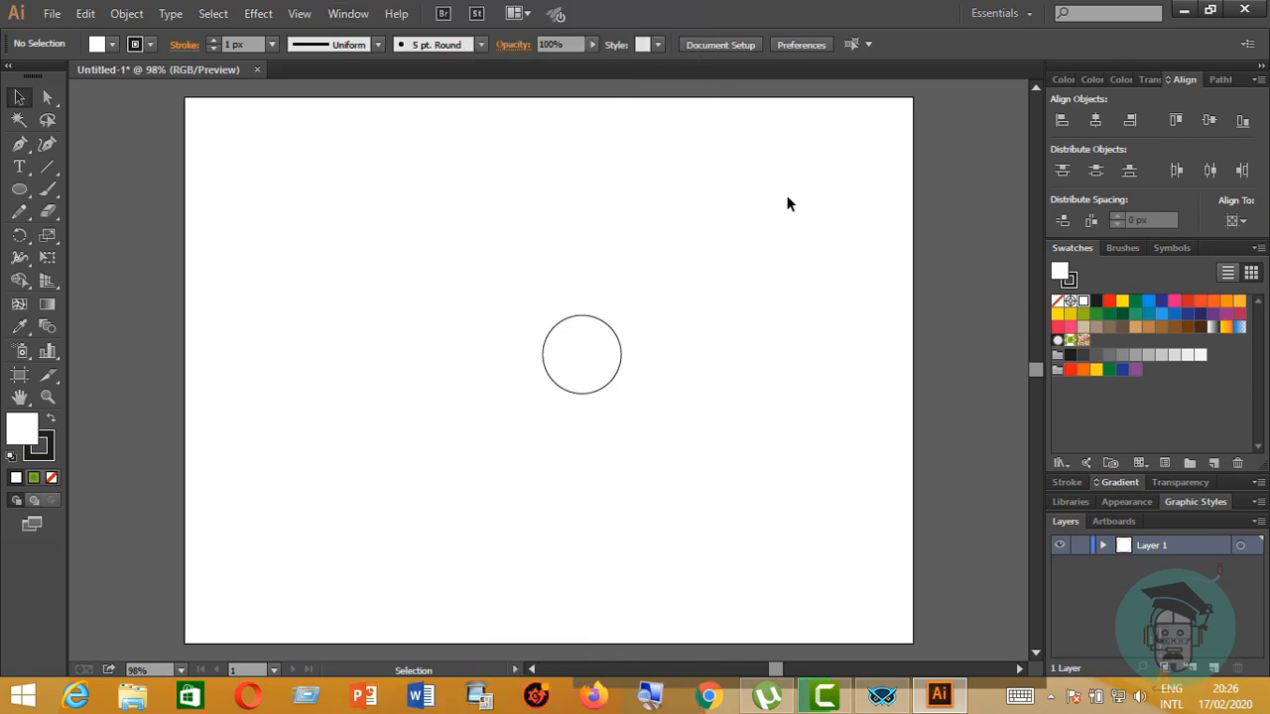
drag(455, 235, 807, 502)
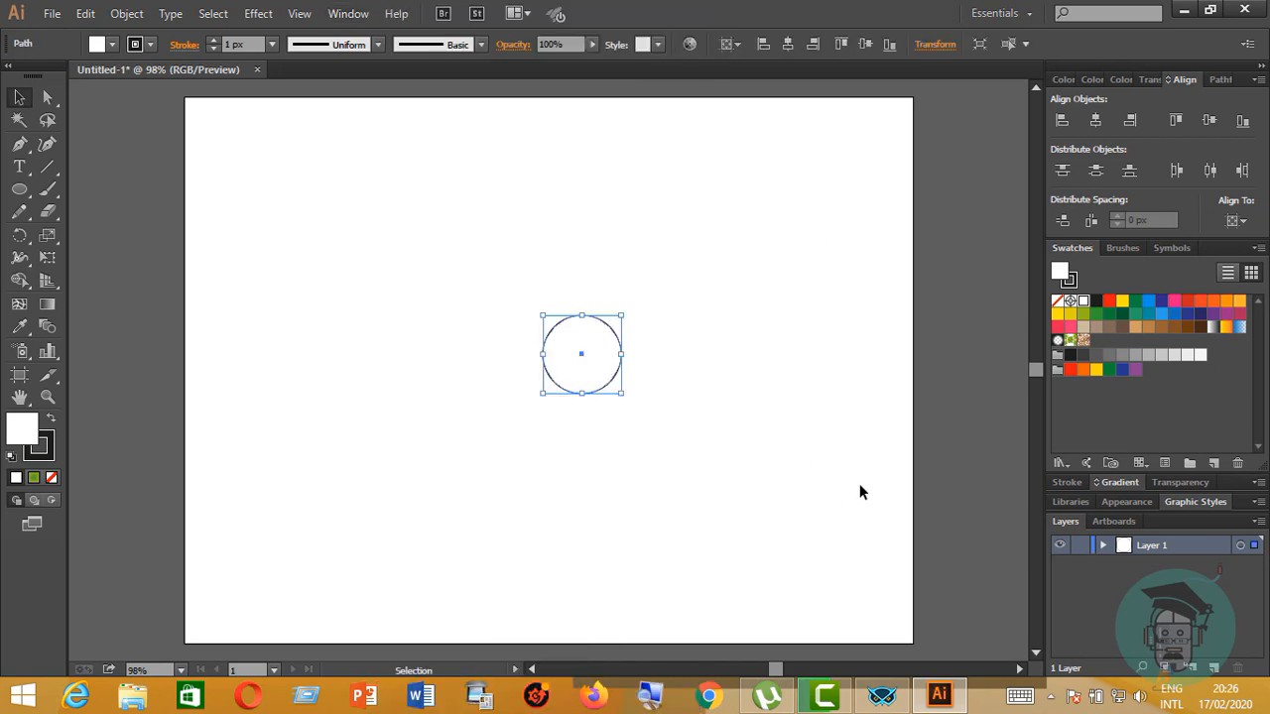
click(1235, 221)
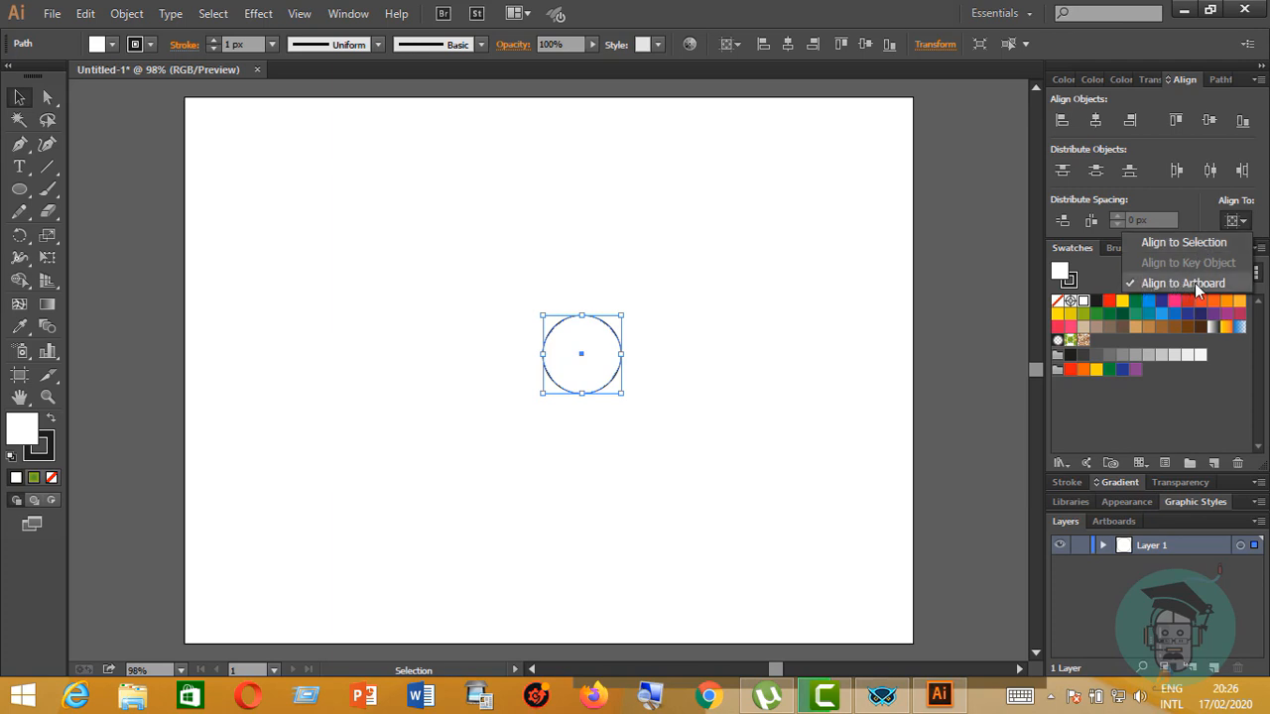
click(831, 285)
Center the circle horizontally and vertically on the artboard and deselect it
click(439, 219)
drag(438, 225, 865, 488)
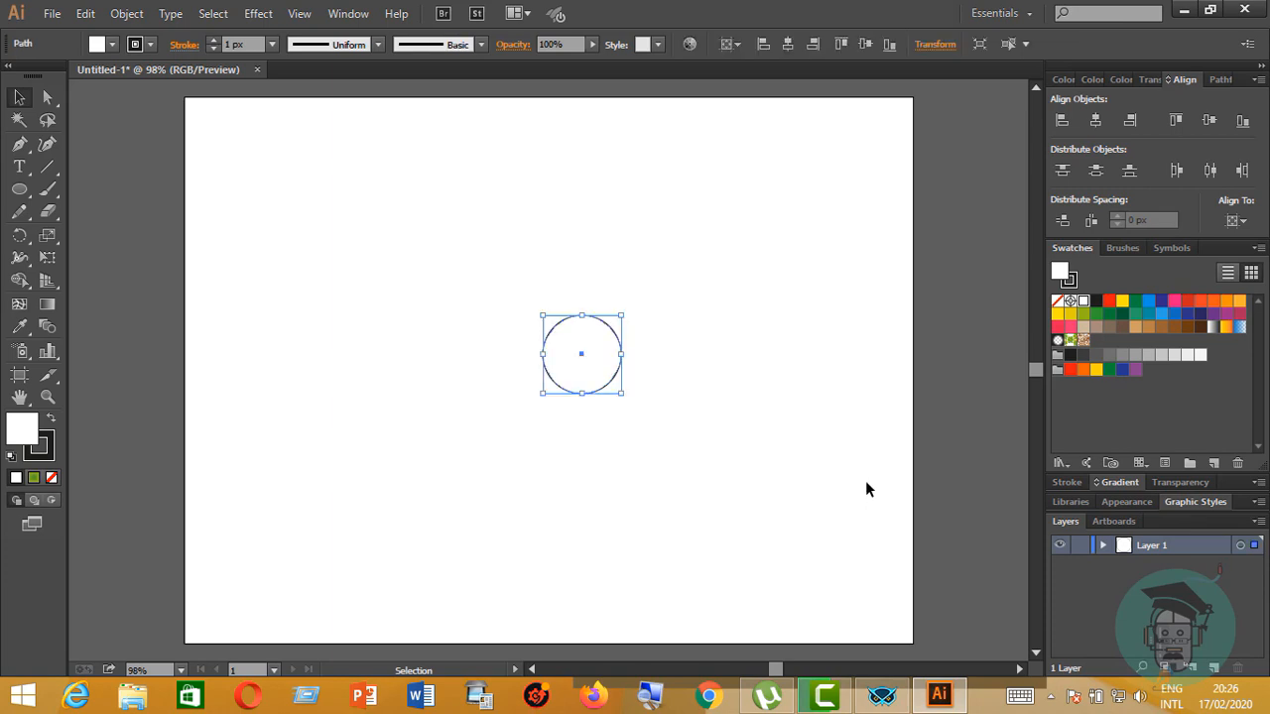
click(1097, 121)
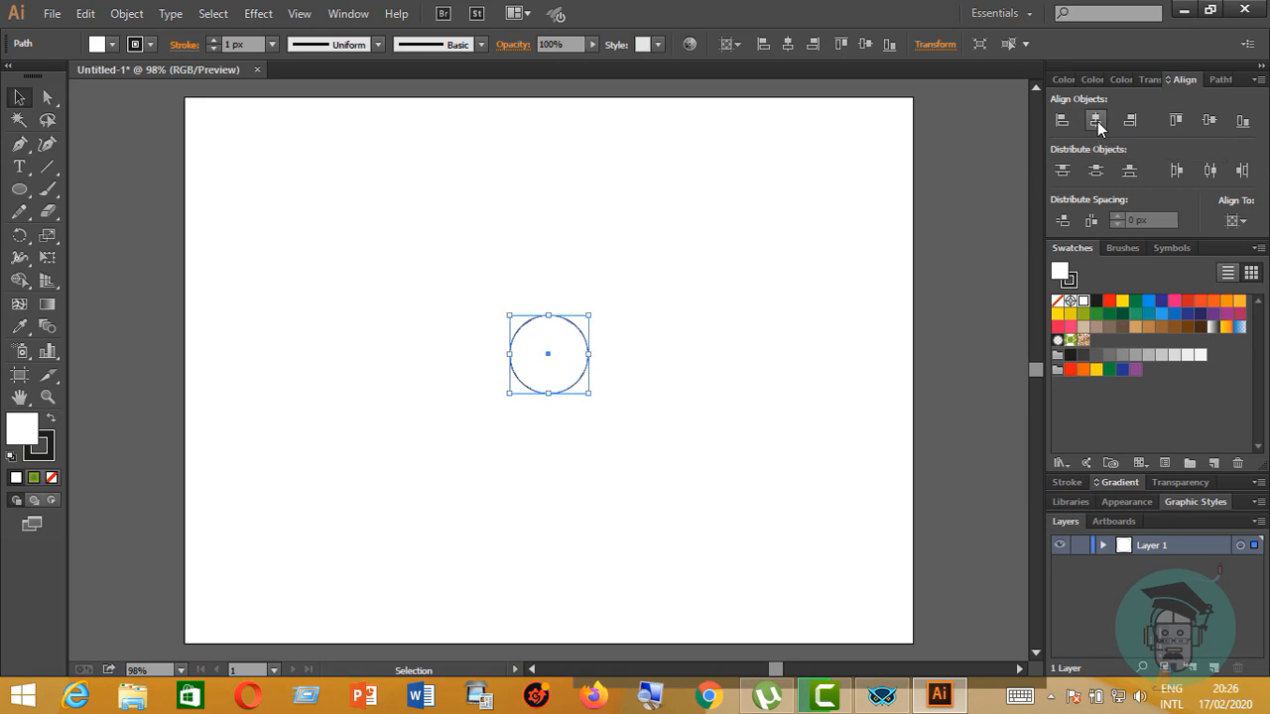
click(1209, 121)
click(648, 273)
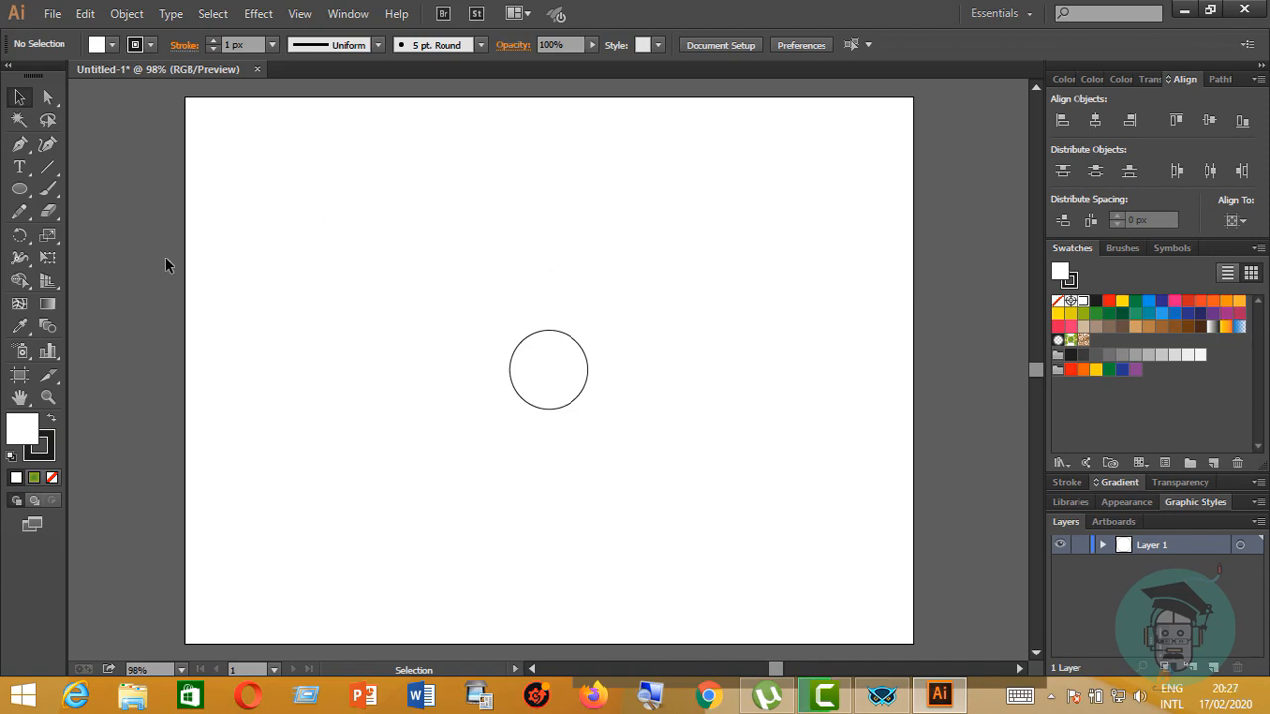
Create a 10-point star with the Star tool, with Radius 1 of 133 px and Radius 2 of 63 px
click(31, 201)
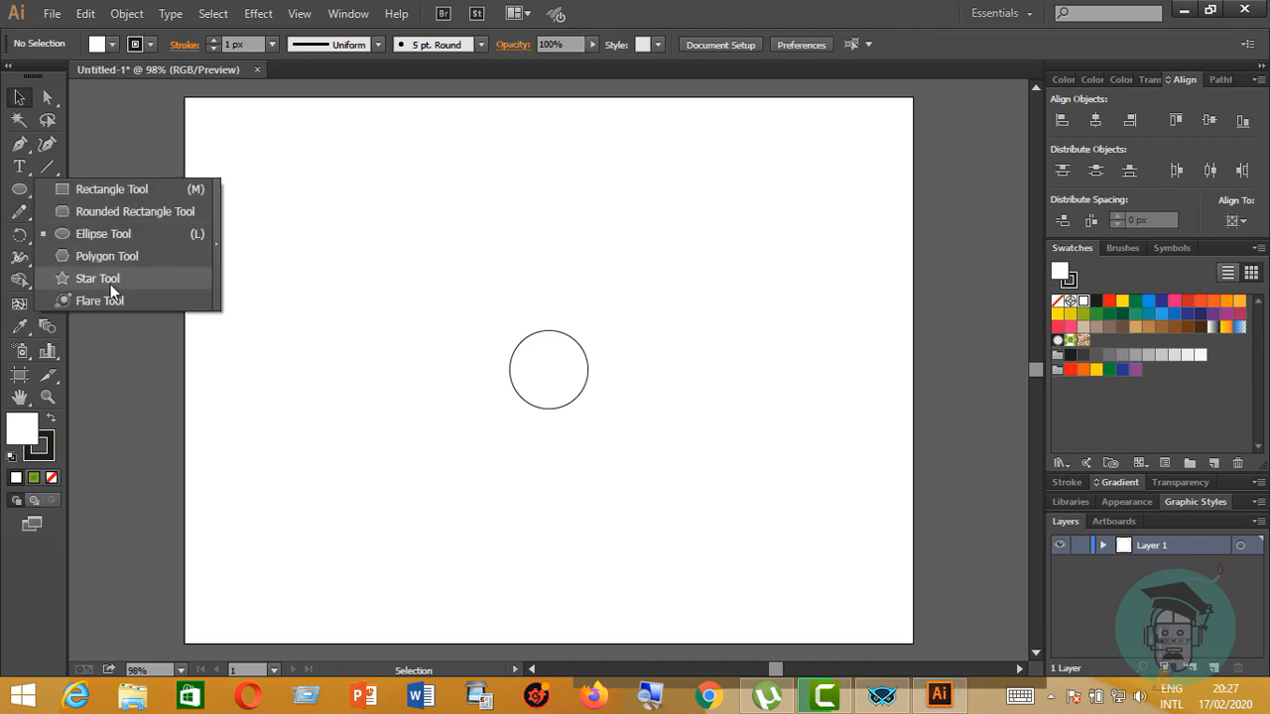
click(104, 278)
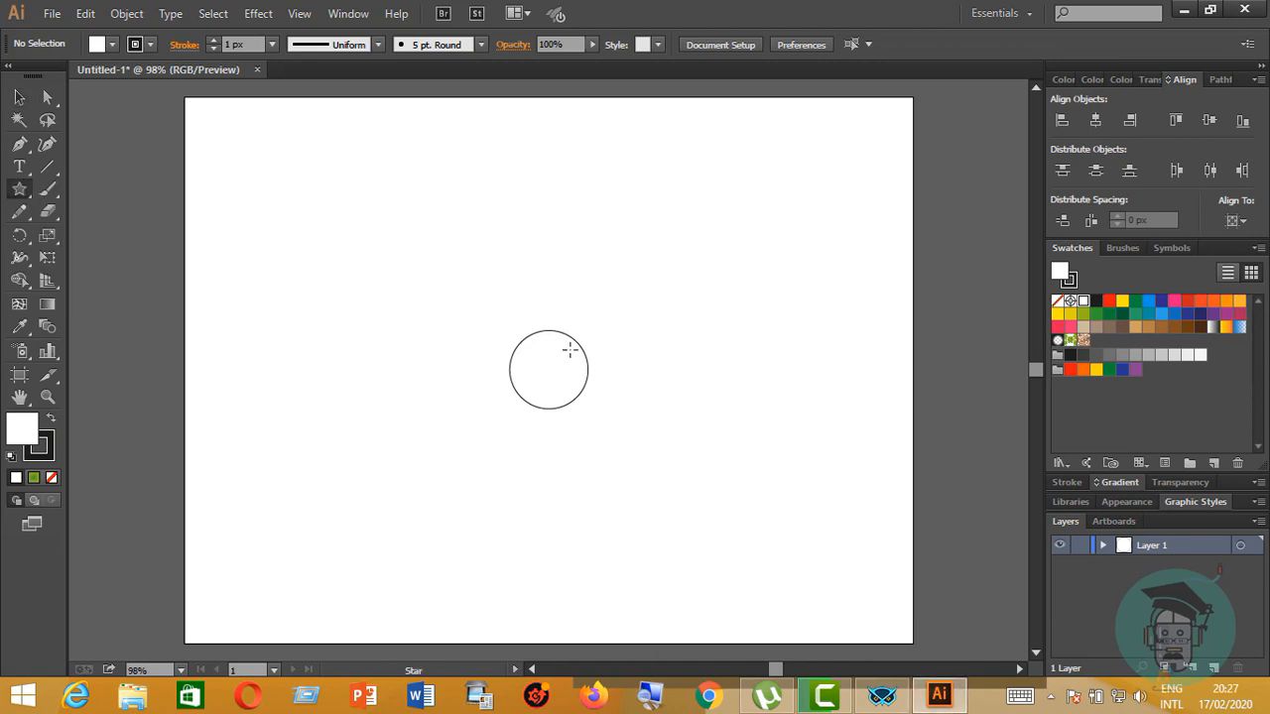
click(442, 223)
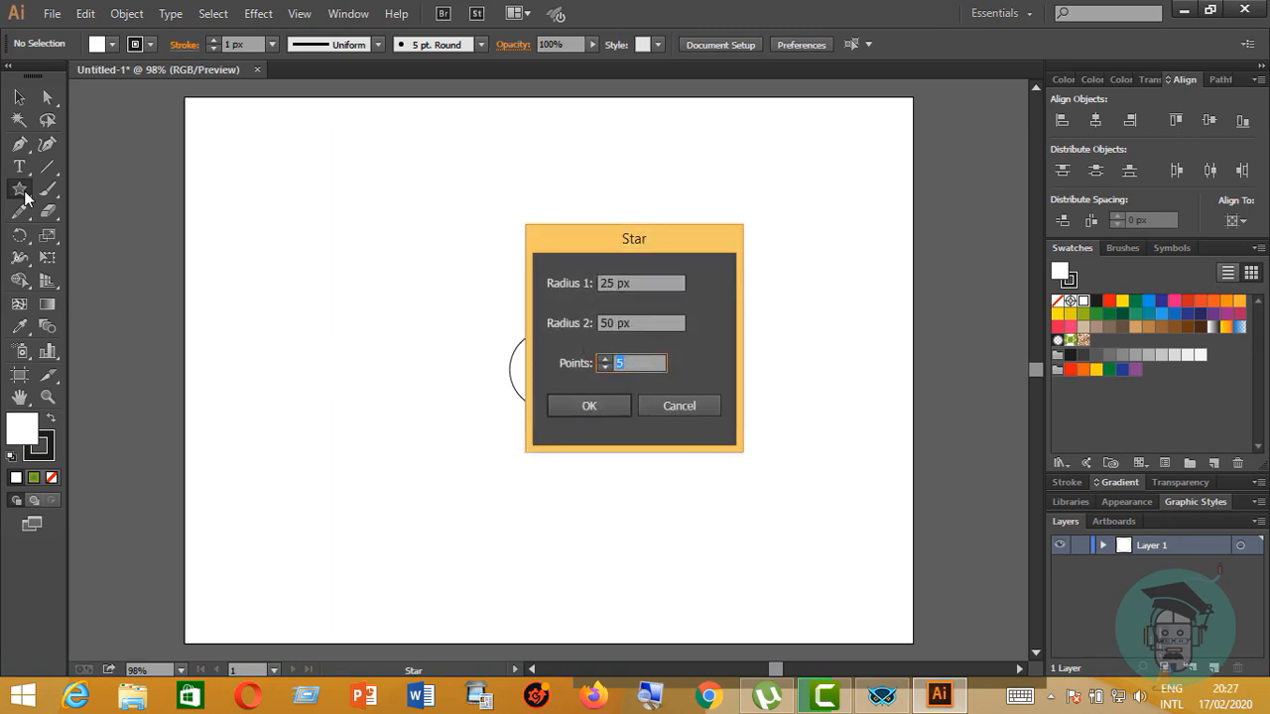
double_click(605, 283)
key(BackSpace)
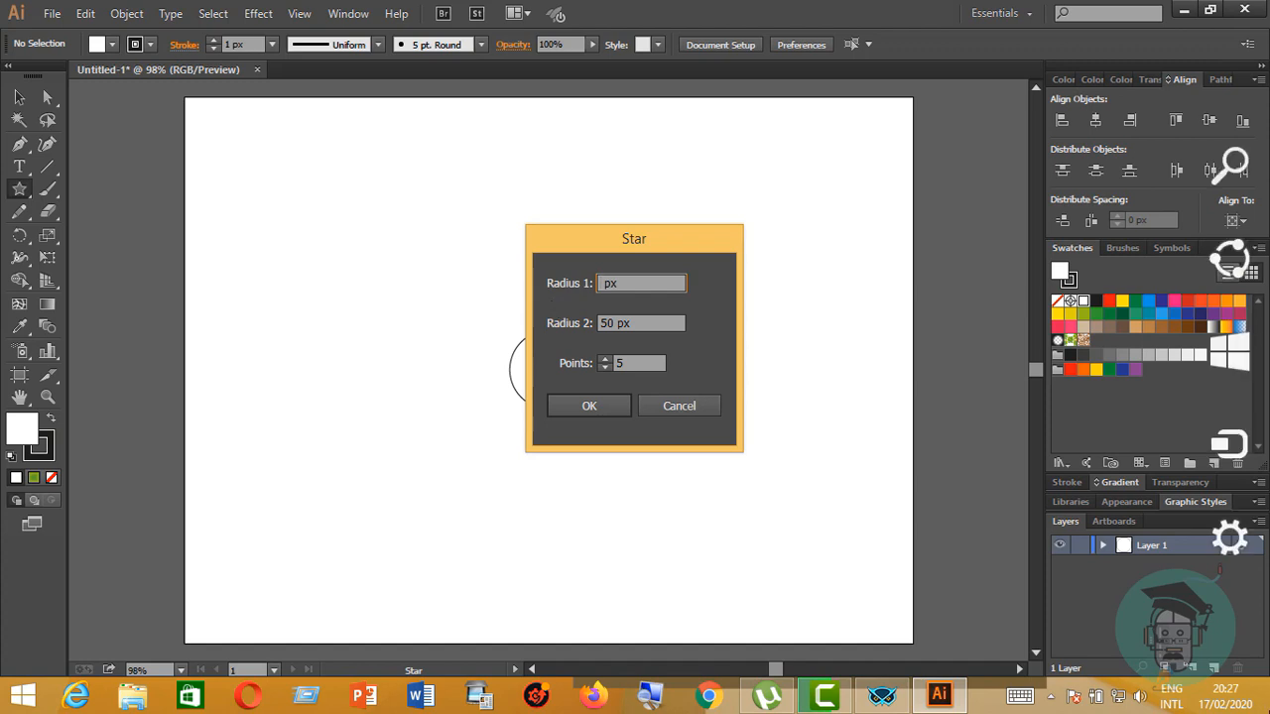
text(1 )
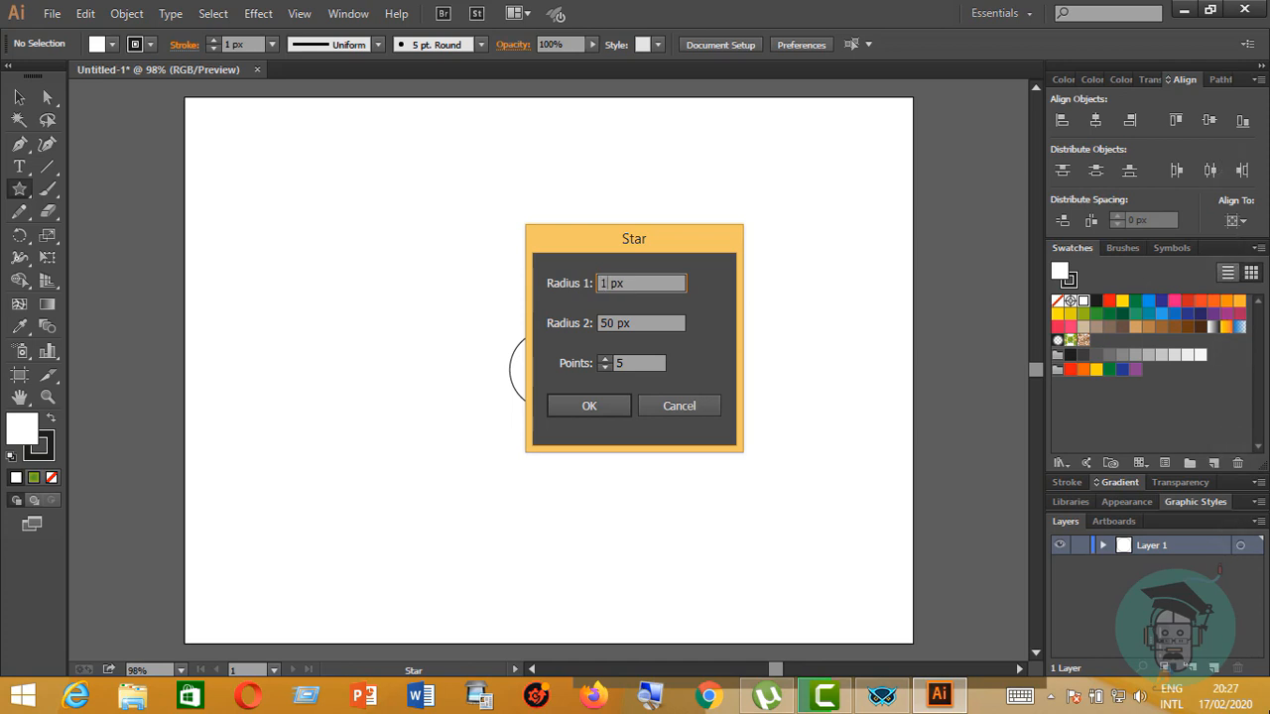
text(33)
drag(613, 323, 596, 327)
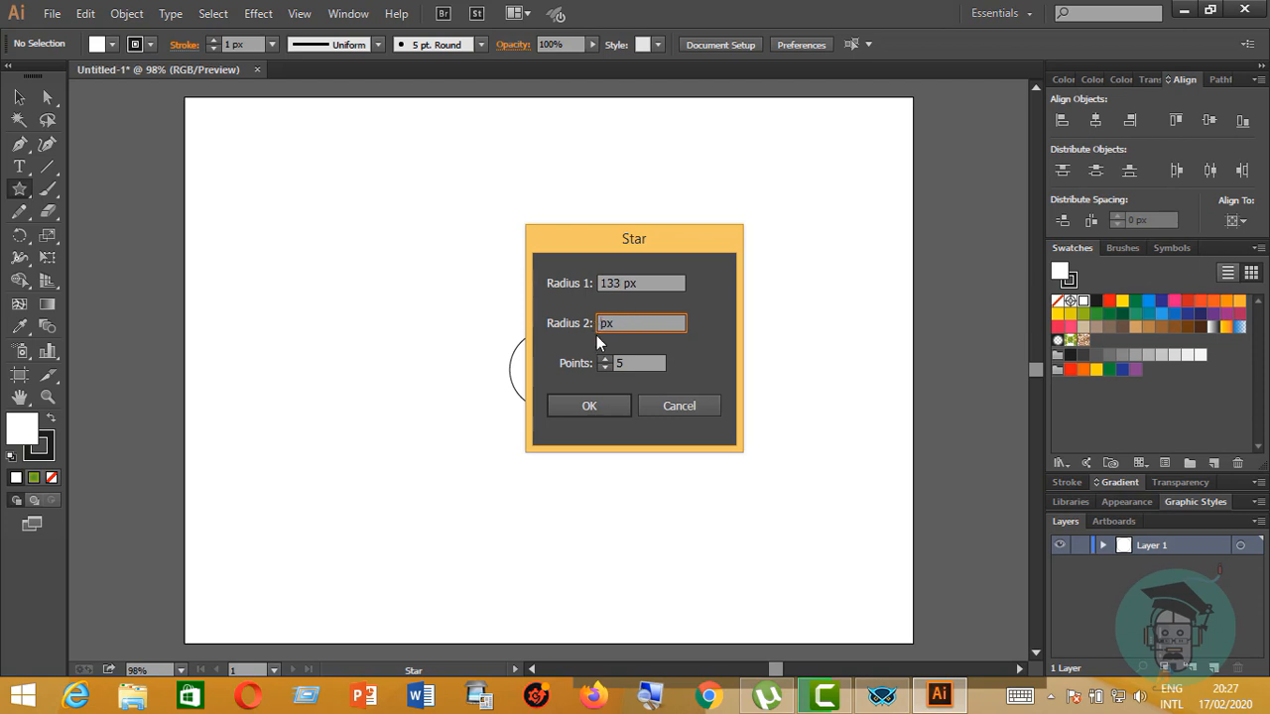
text(63)
double_click(617, 365)
text(10)
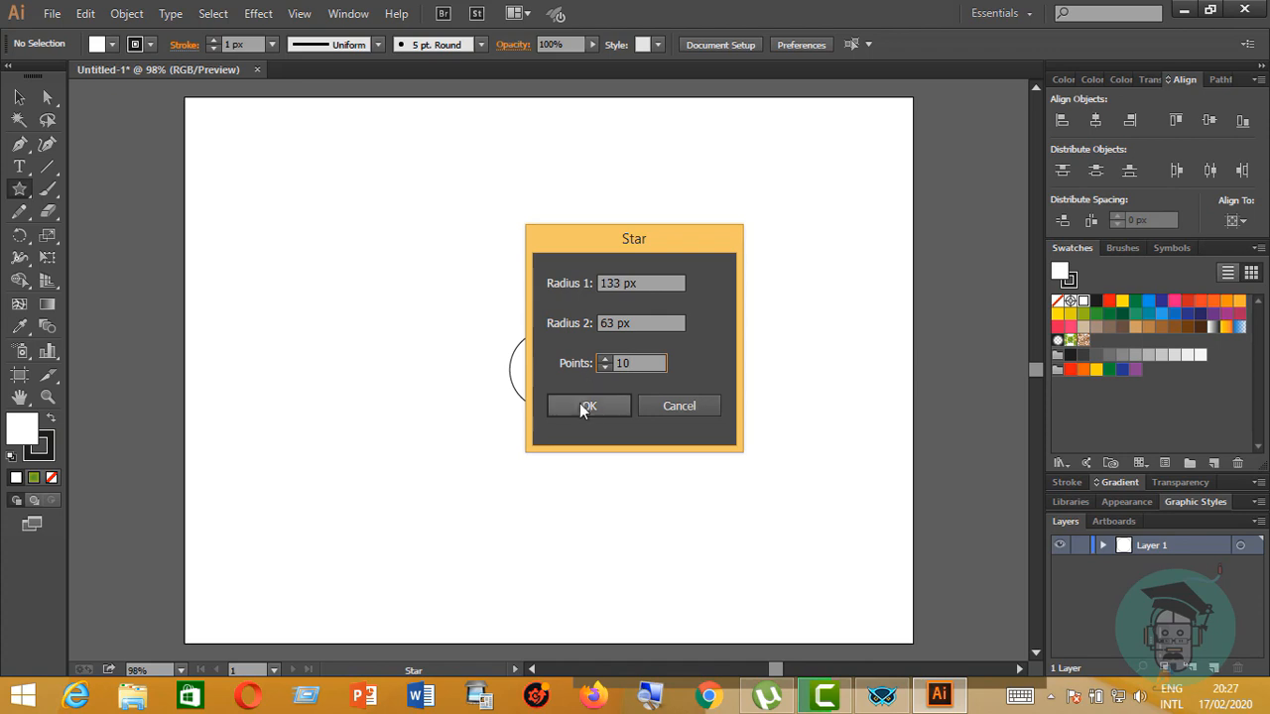
click(584, 407)
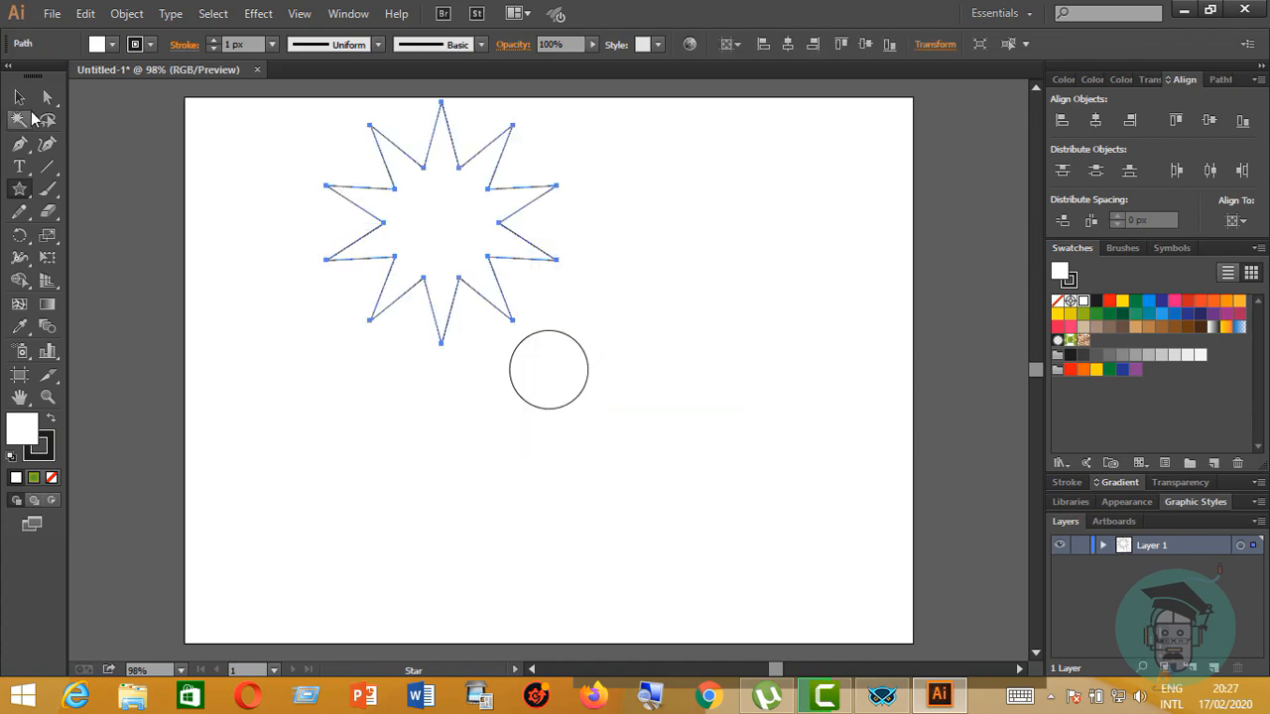
Move the star so it surrounds the circle, remove its fill, and deselect it
click(22, 101)
drag(506, 188, 614, 335)
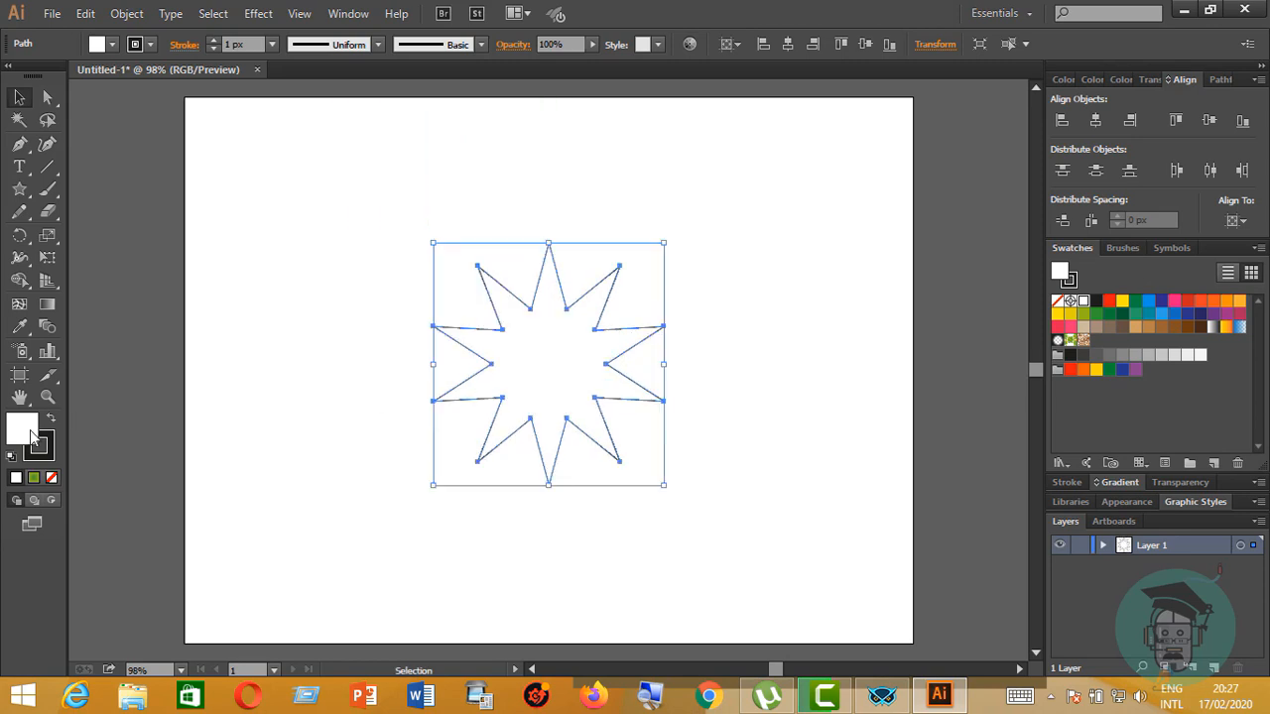
click(52, 477)
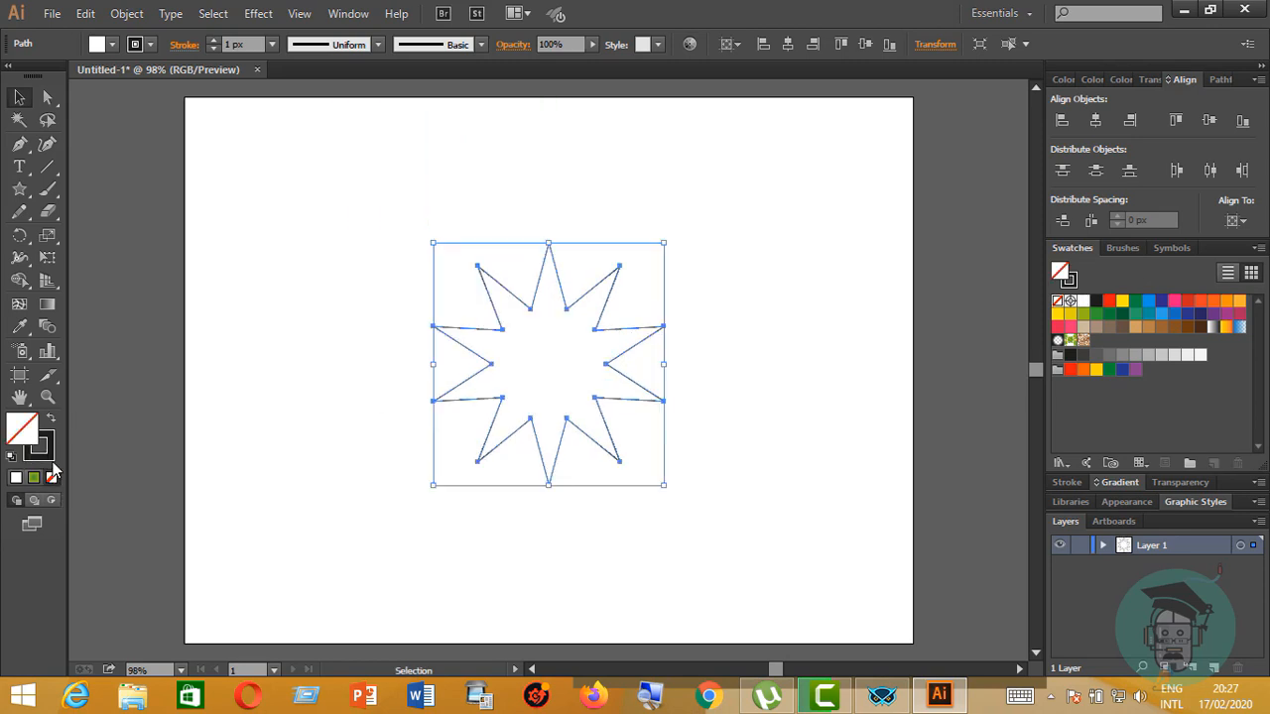
click(180, 454)
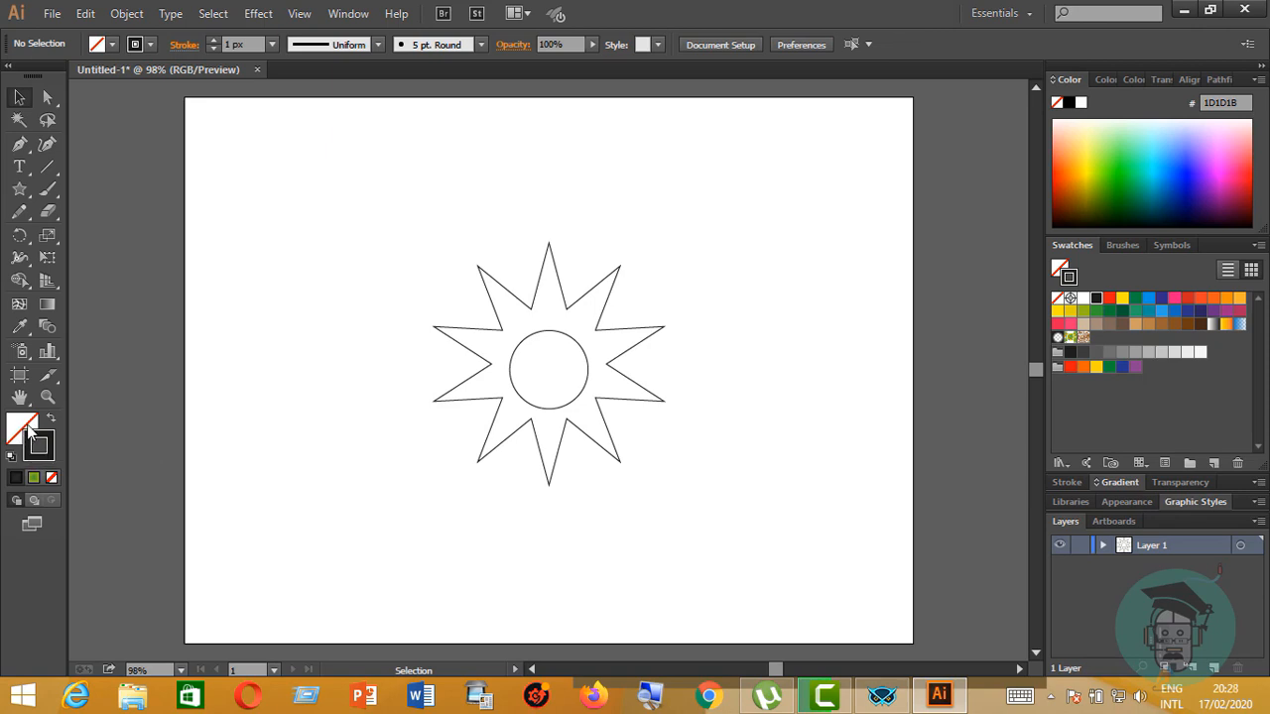
click(23, 434)
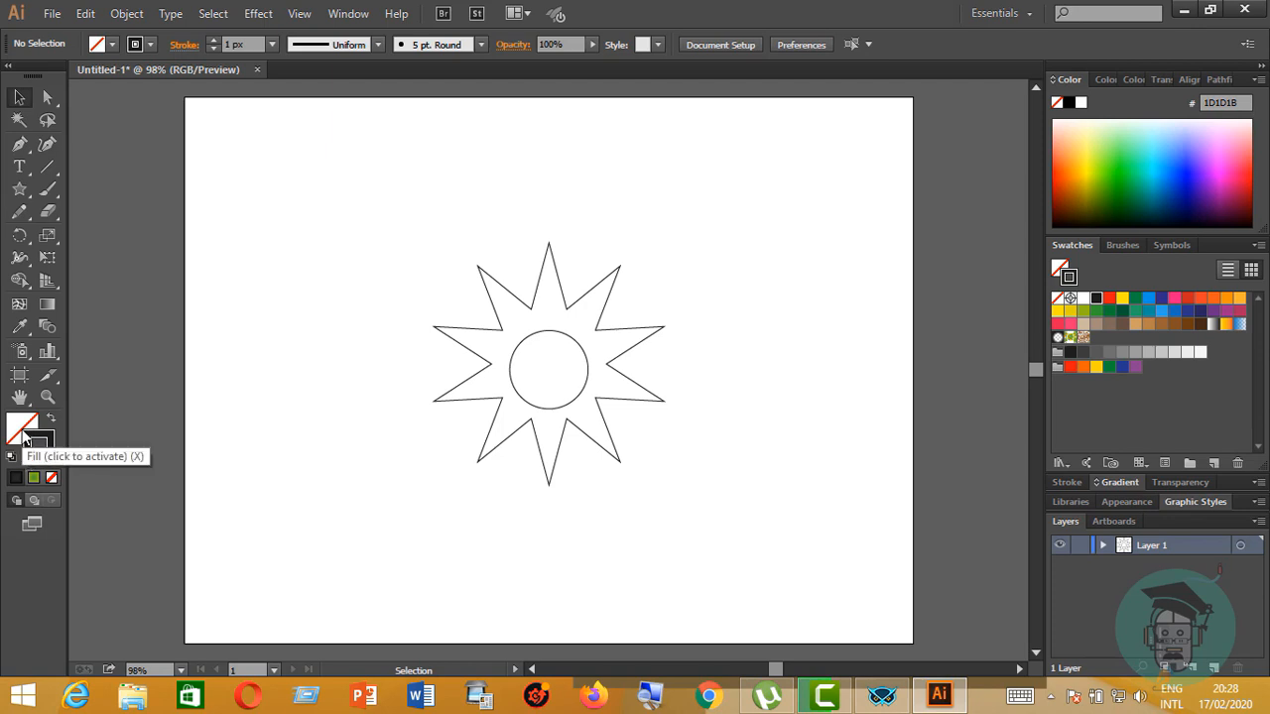
key(x)
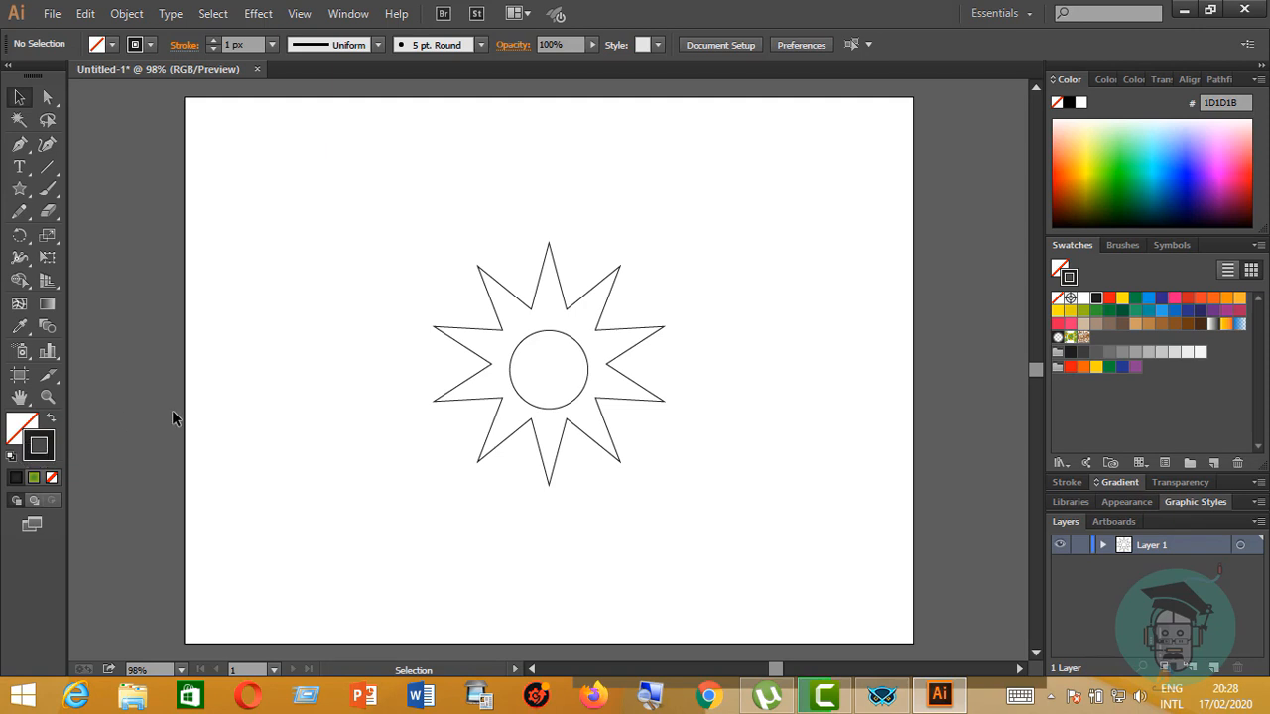
click(658, 405)
click(709, 414)
drag(409, 232, 762, 512)
click(762, 512)
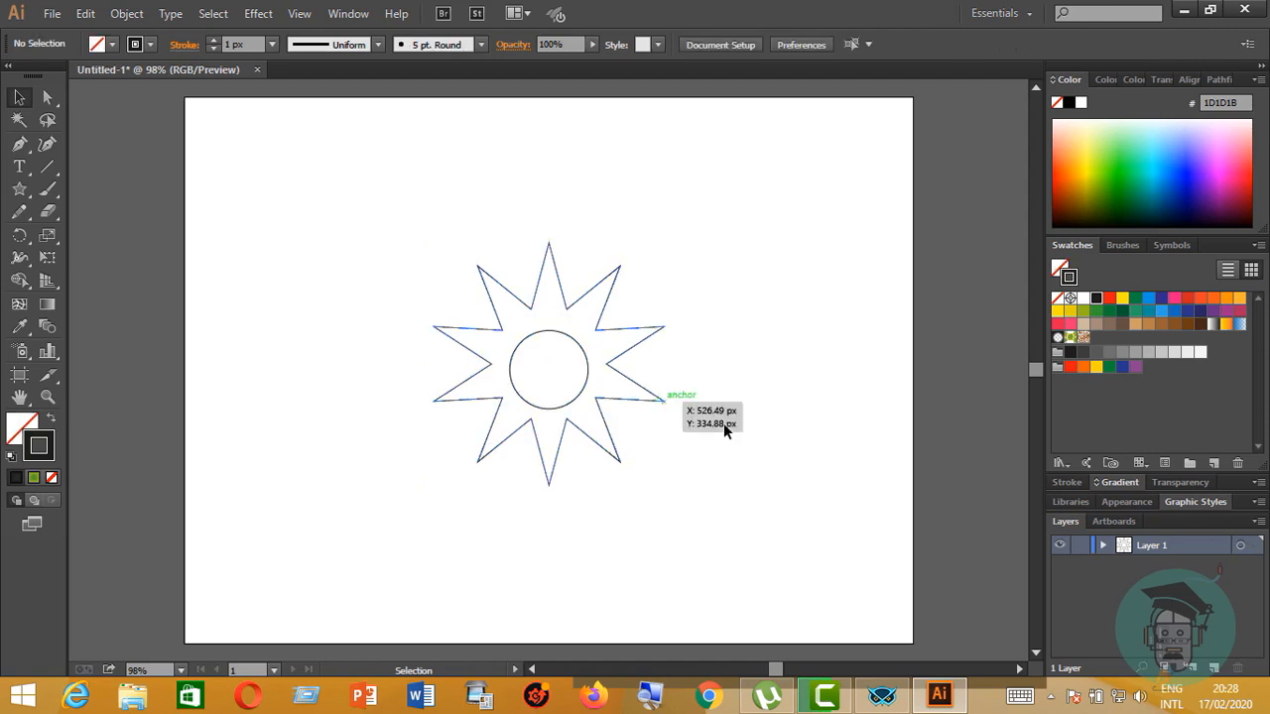
Select the star and the circle, align them by their vertical centers with the circle as key object, and deselect
drag(383, 203, 762, 576)
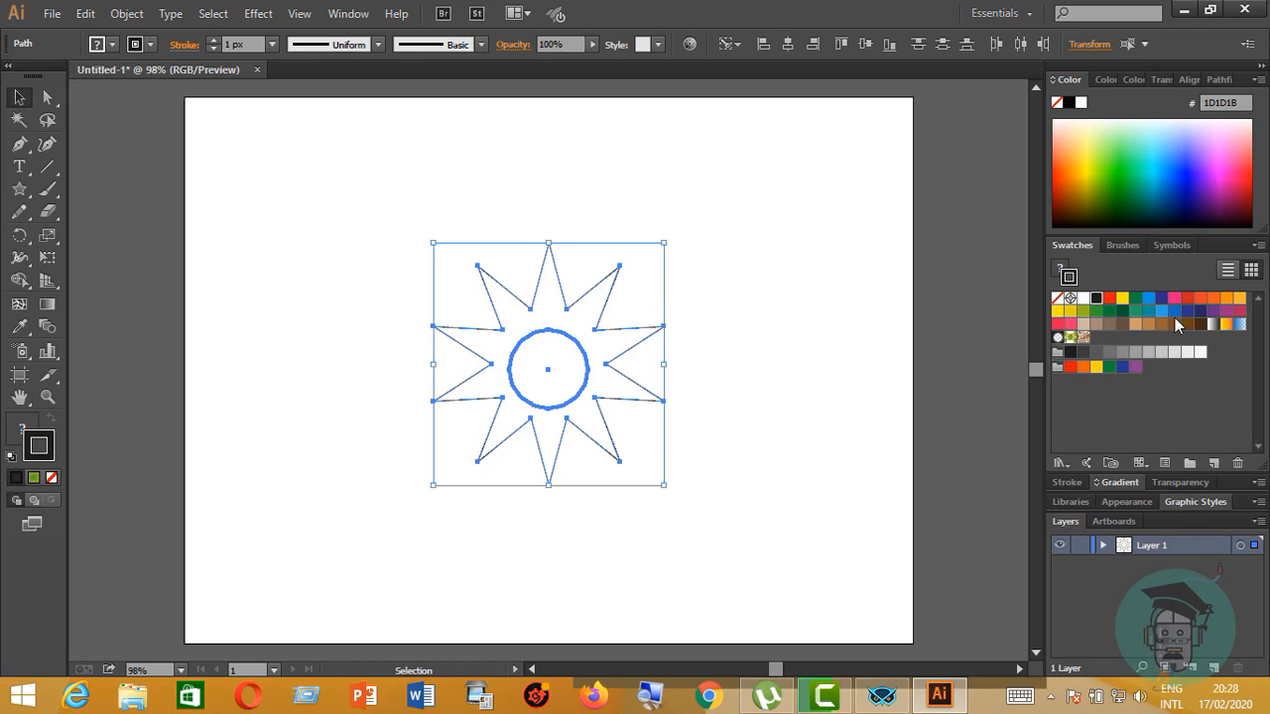
click(1190, 79)
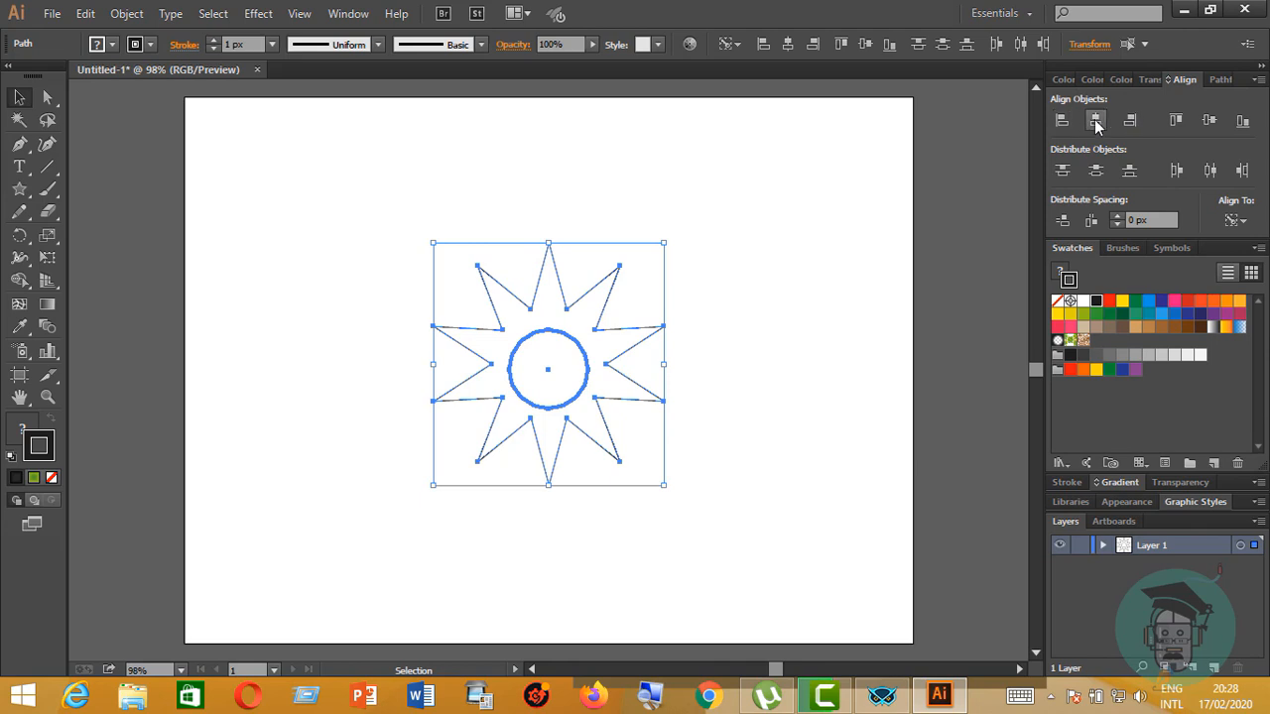
click(1240, 224)
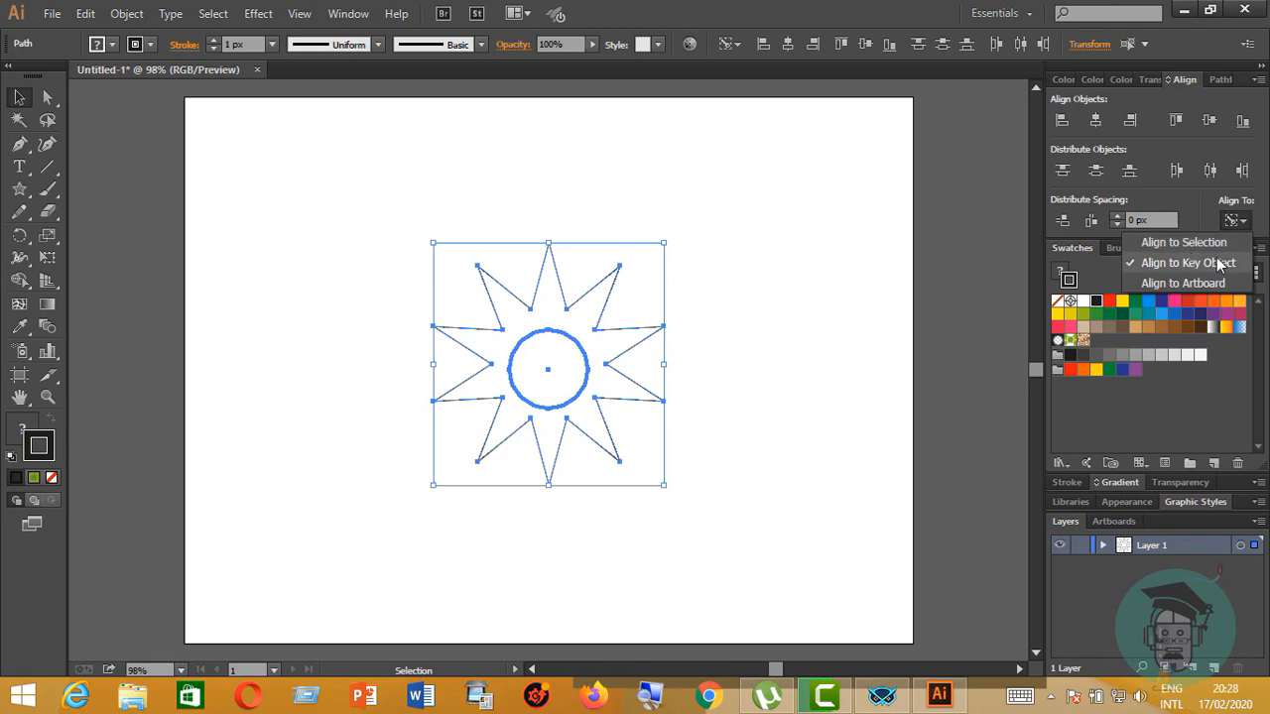
click(1203, 244)
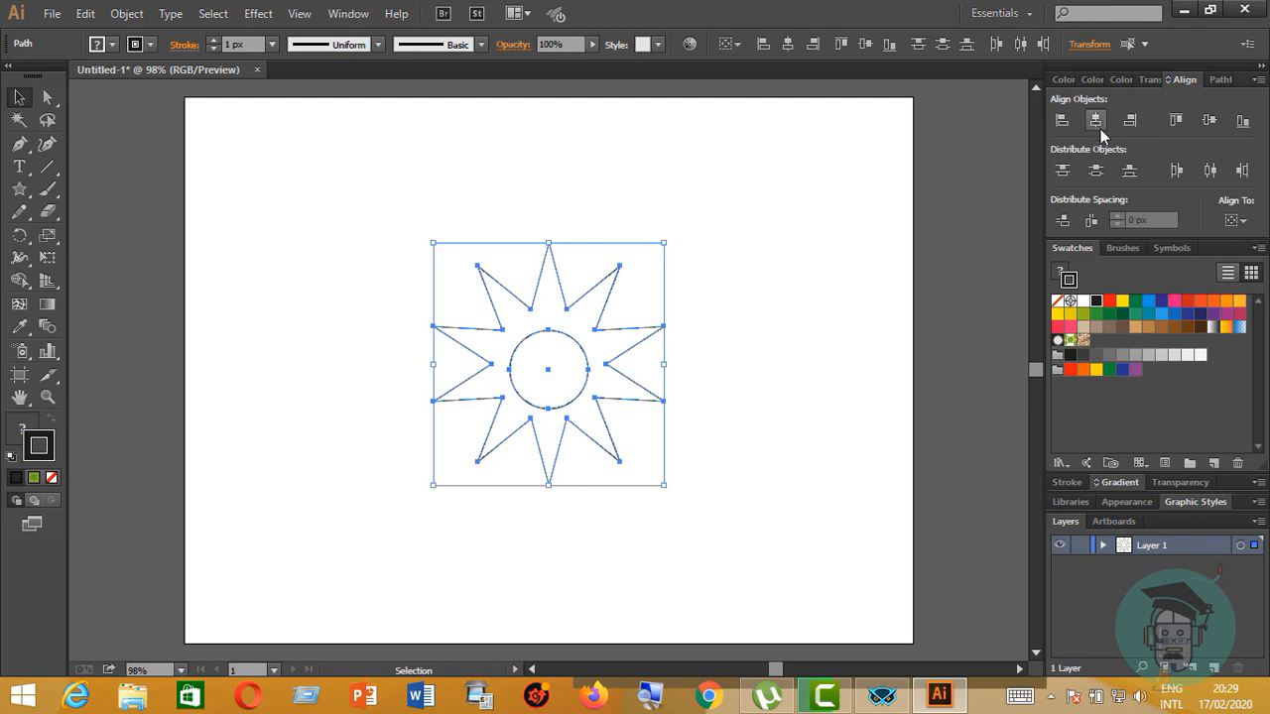
click(586, 363)
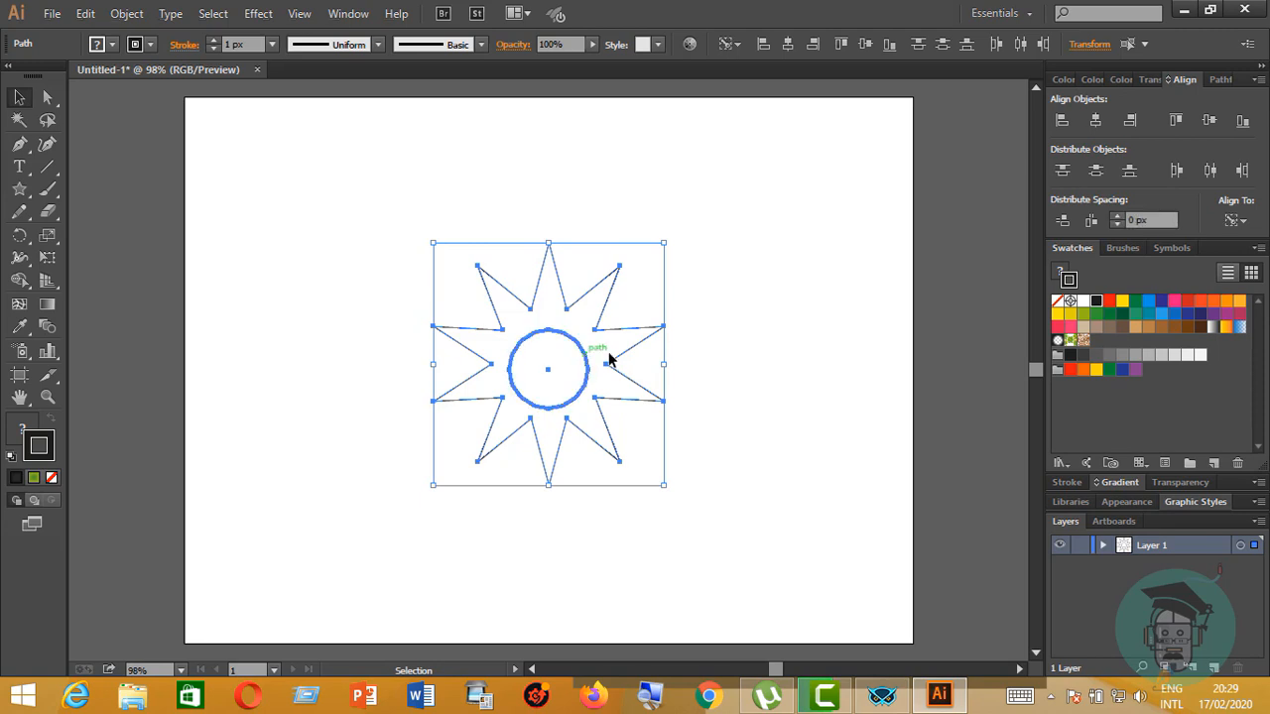
click(1210, 120)
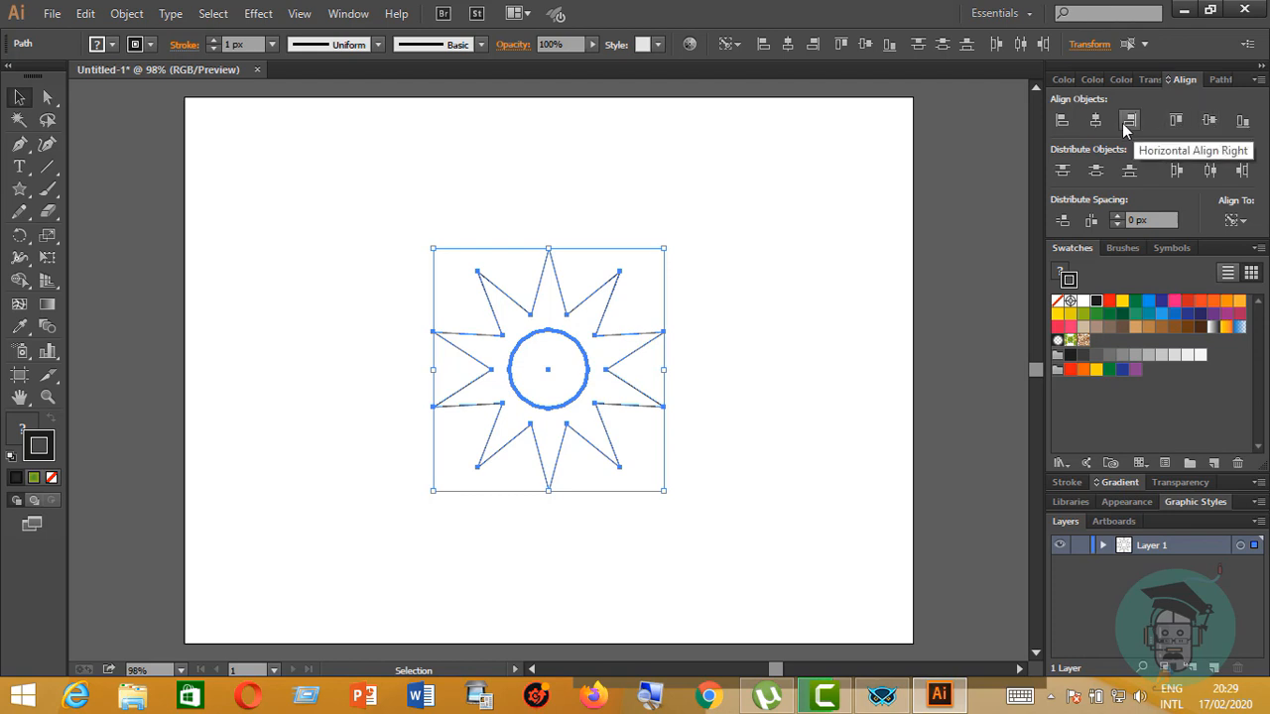
click(20, 99)
click(356, 181)
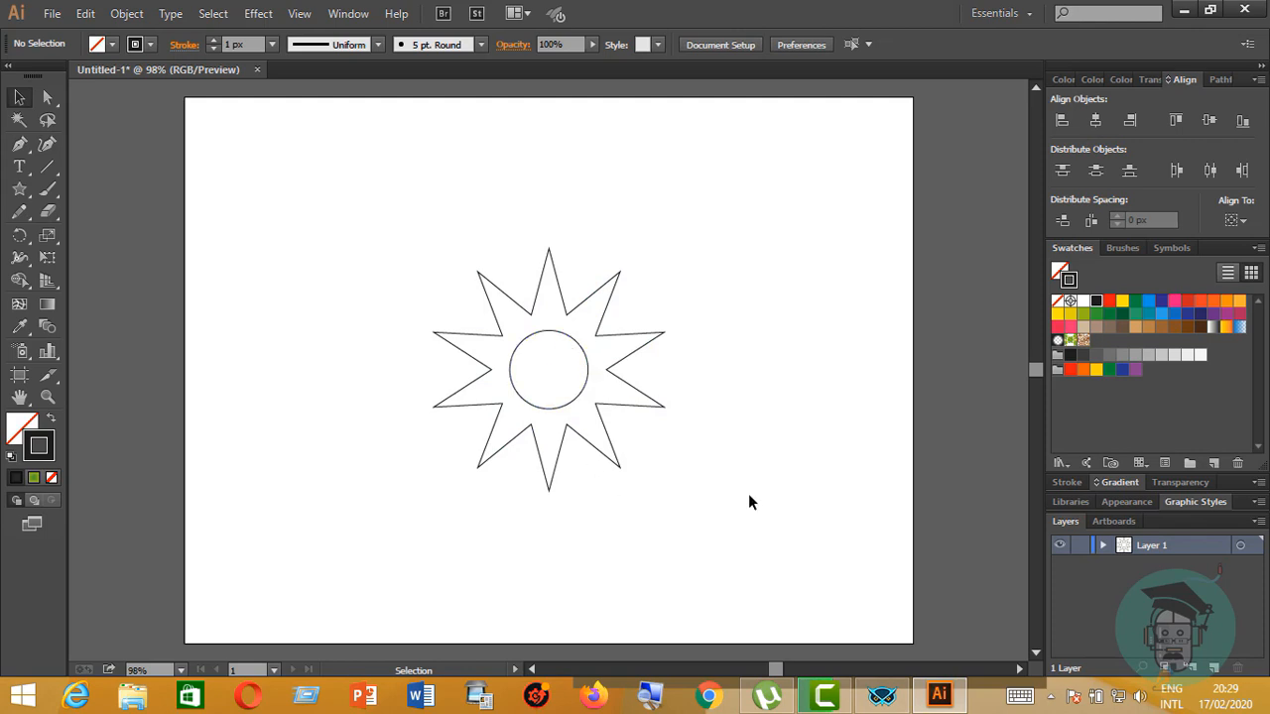
Create a larger 10-point star beside the first one, with Radius 1 of 185 px and Radius 2 of 122 px
click(24, 194)
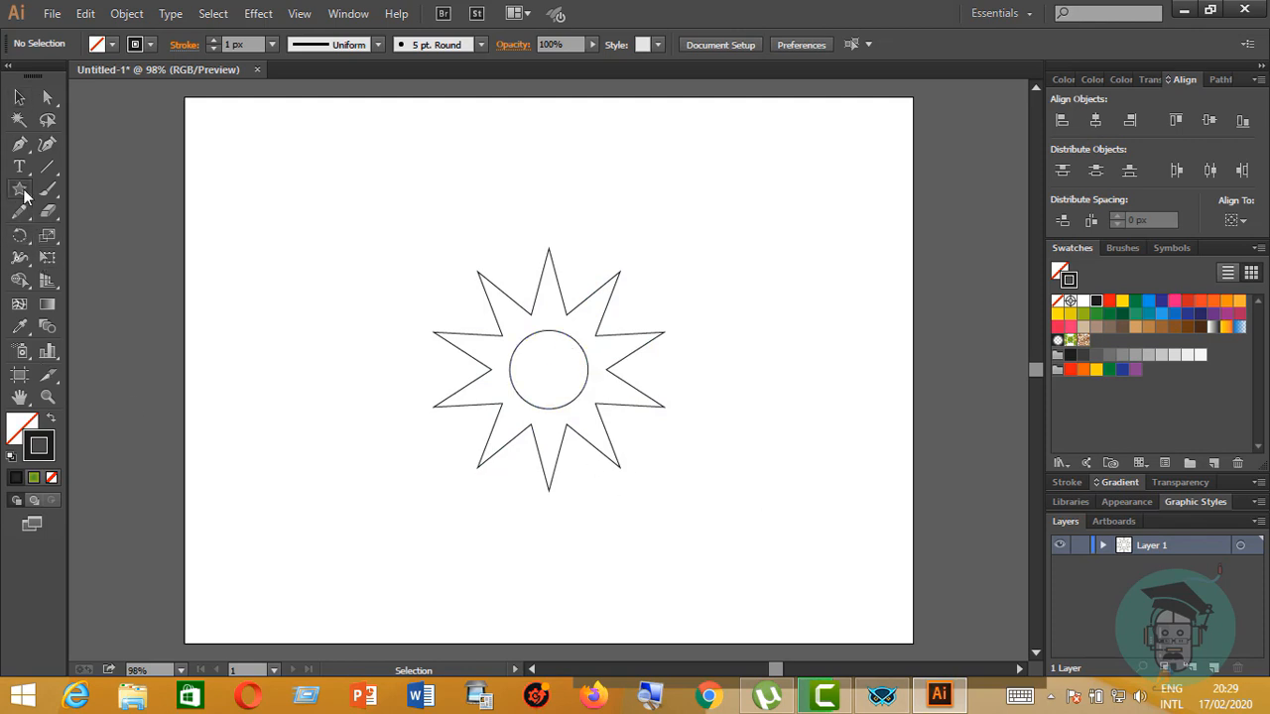
click(267, 256)
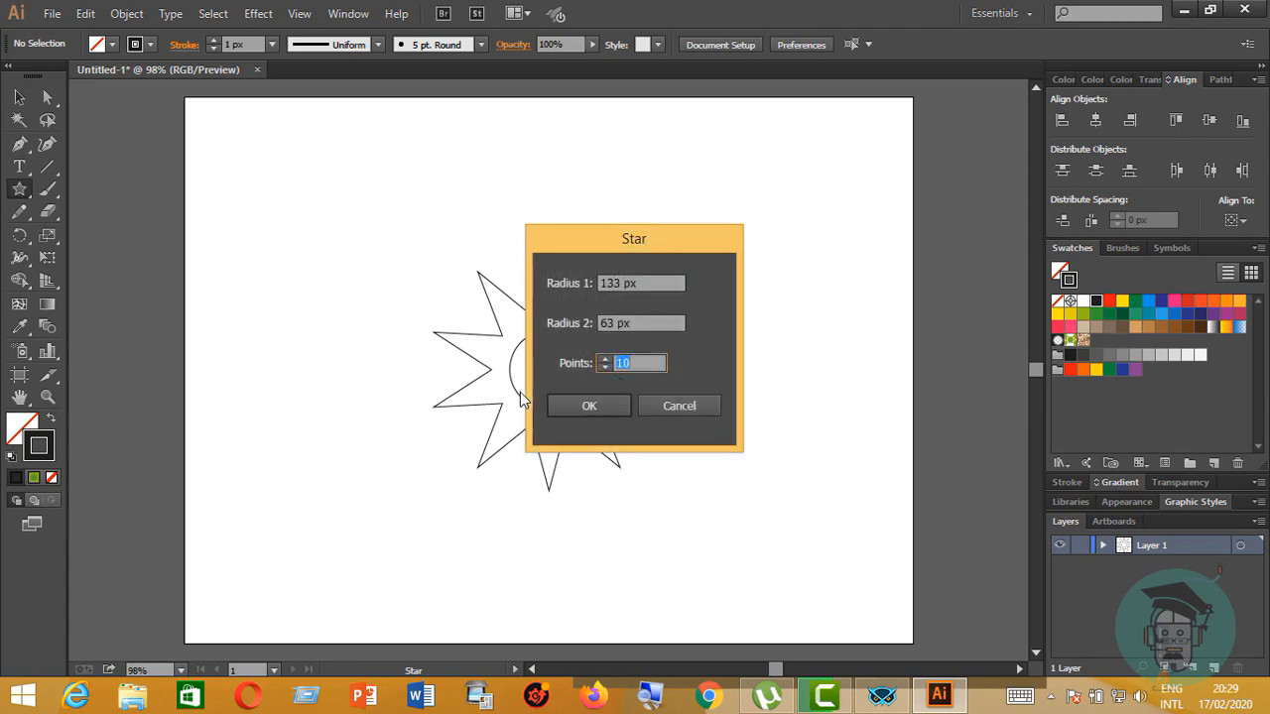
drag(623, 290, 493, 295)
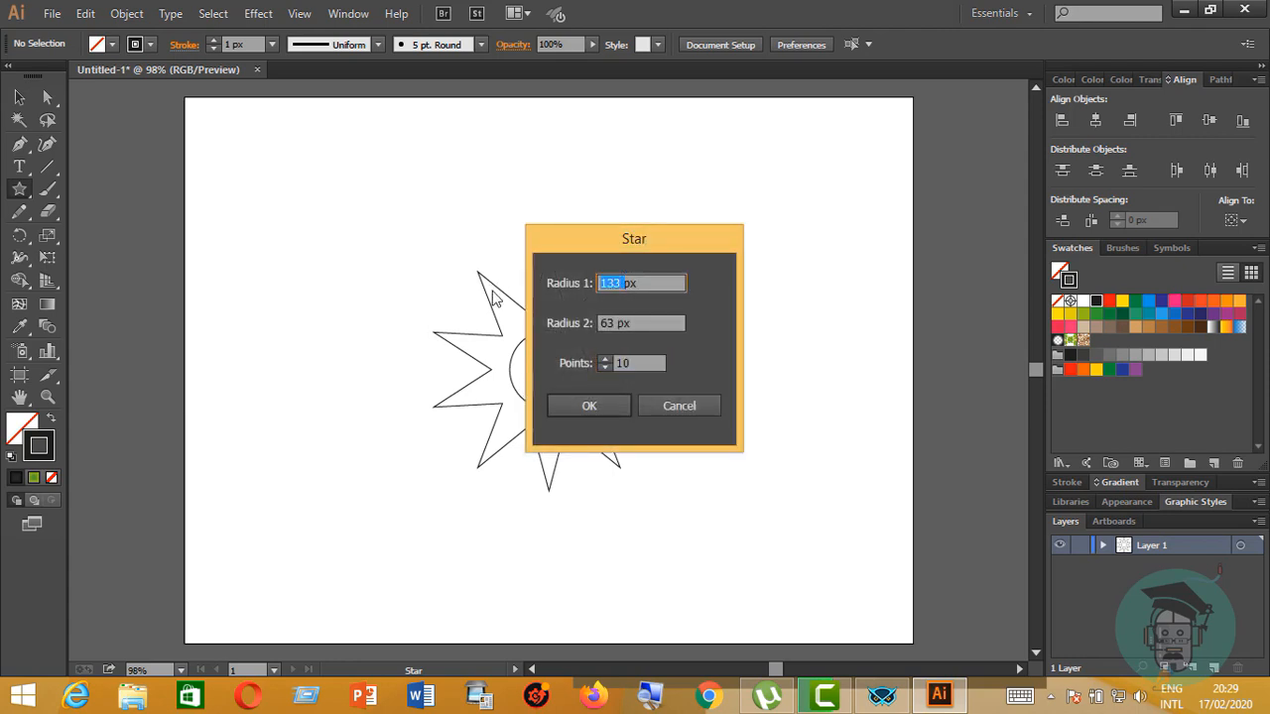
key(BackSpace)
text(185)
drag(615, 326, 591, 333)
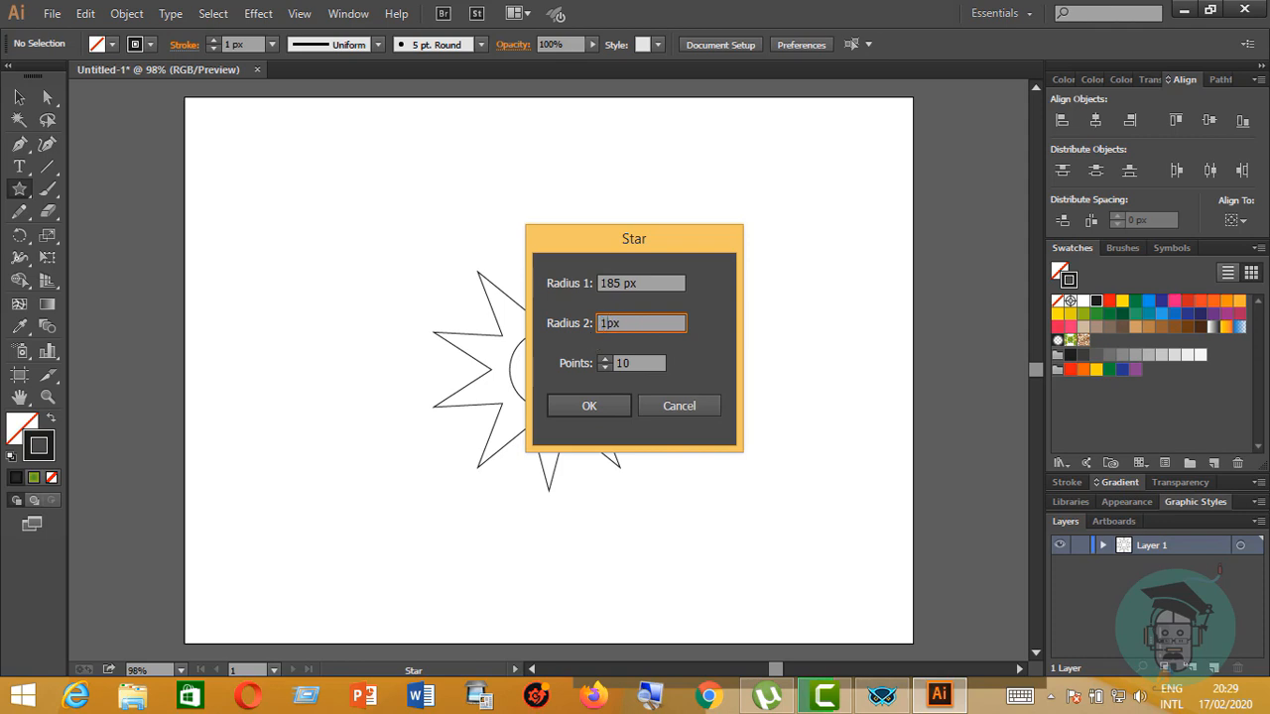
text(122)
click(589, 406)
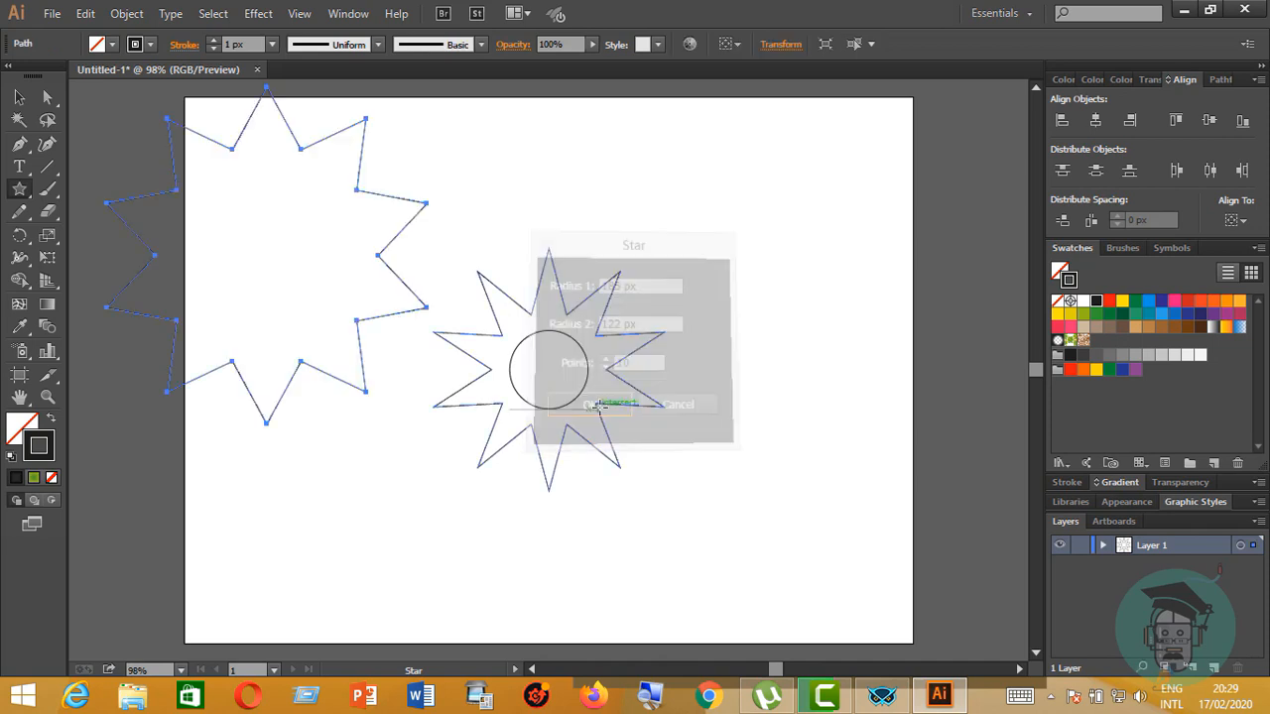
click(19, 96)
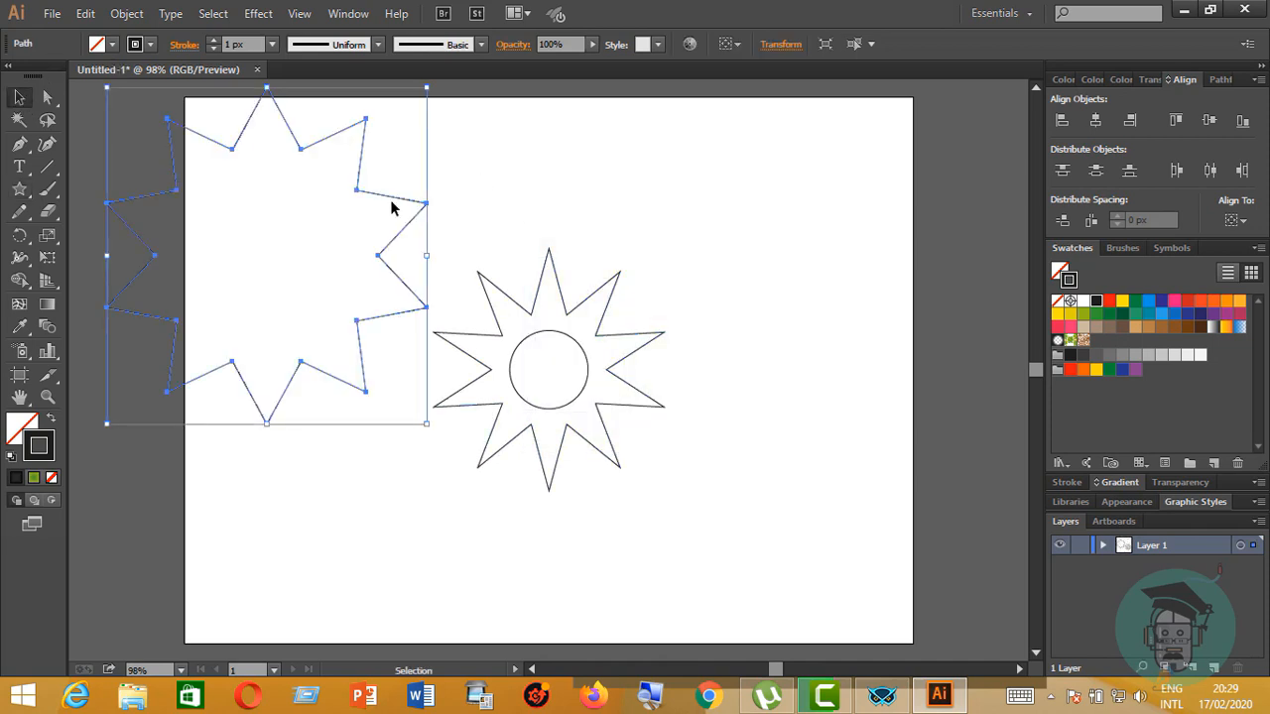
Move the larger star around the smaller one, then align all three shapes vertically and horizontally by their centers with the circle as key object
drag(397, 198, 681, 304)
click(799, 325)
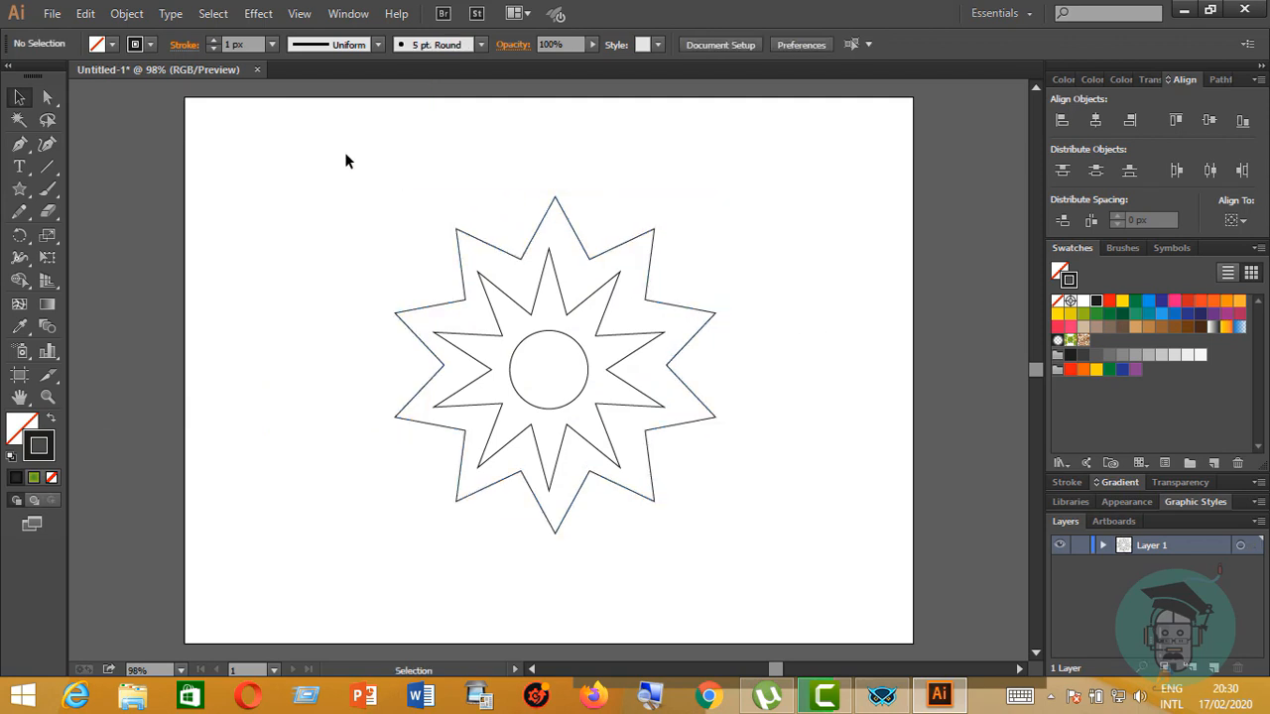
drag(345, 153, 930, 628)
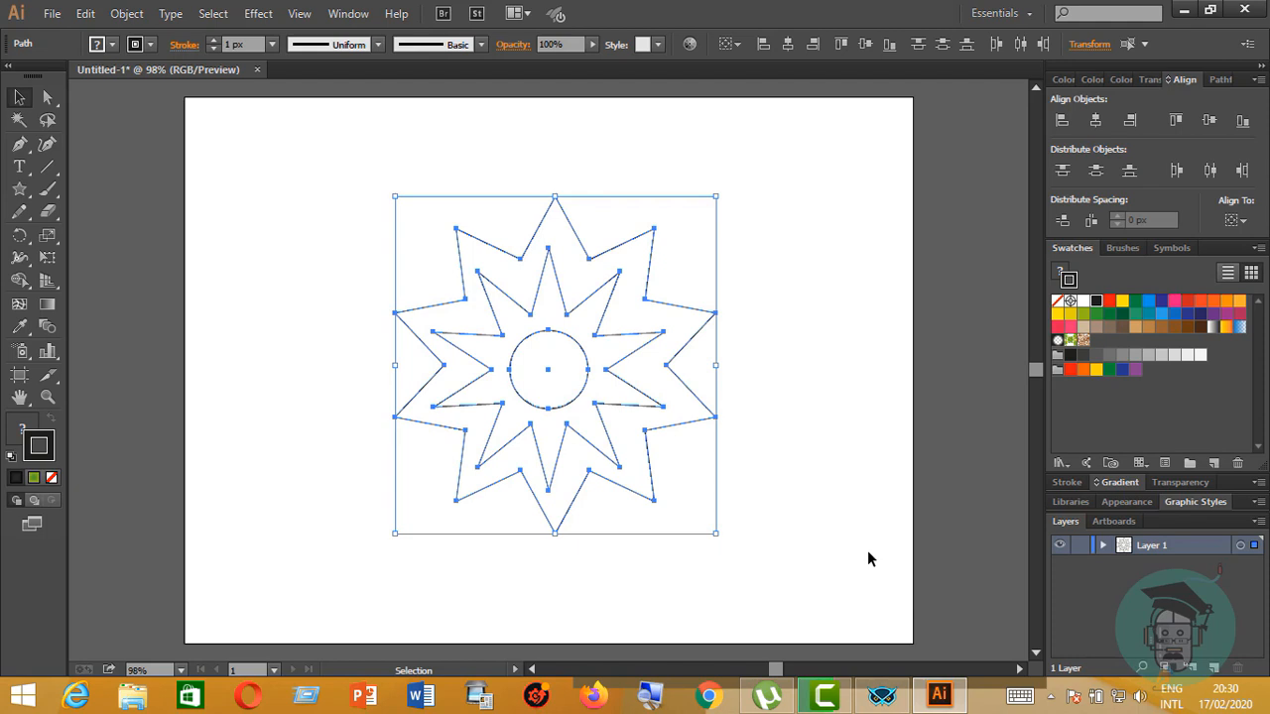
click(578, 405)
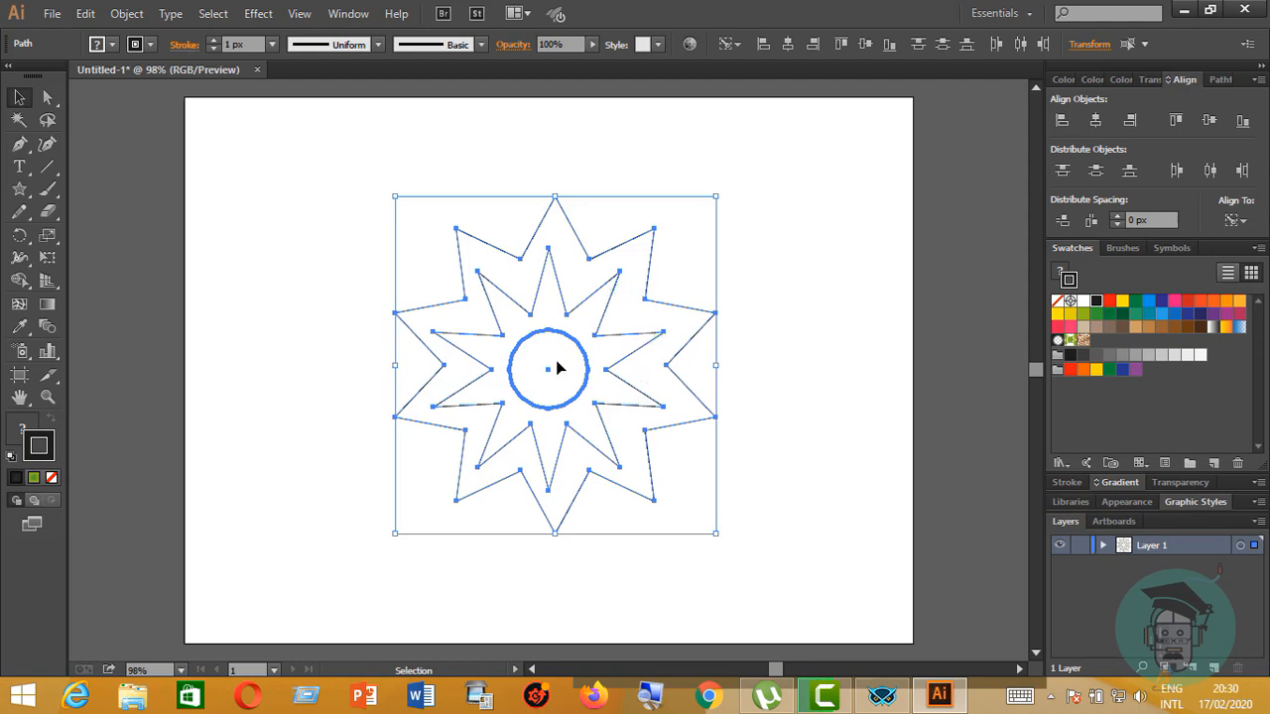
click(1209, 124)
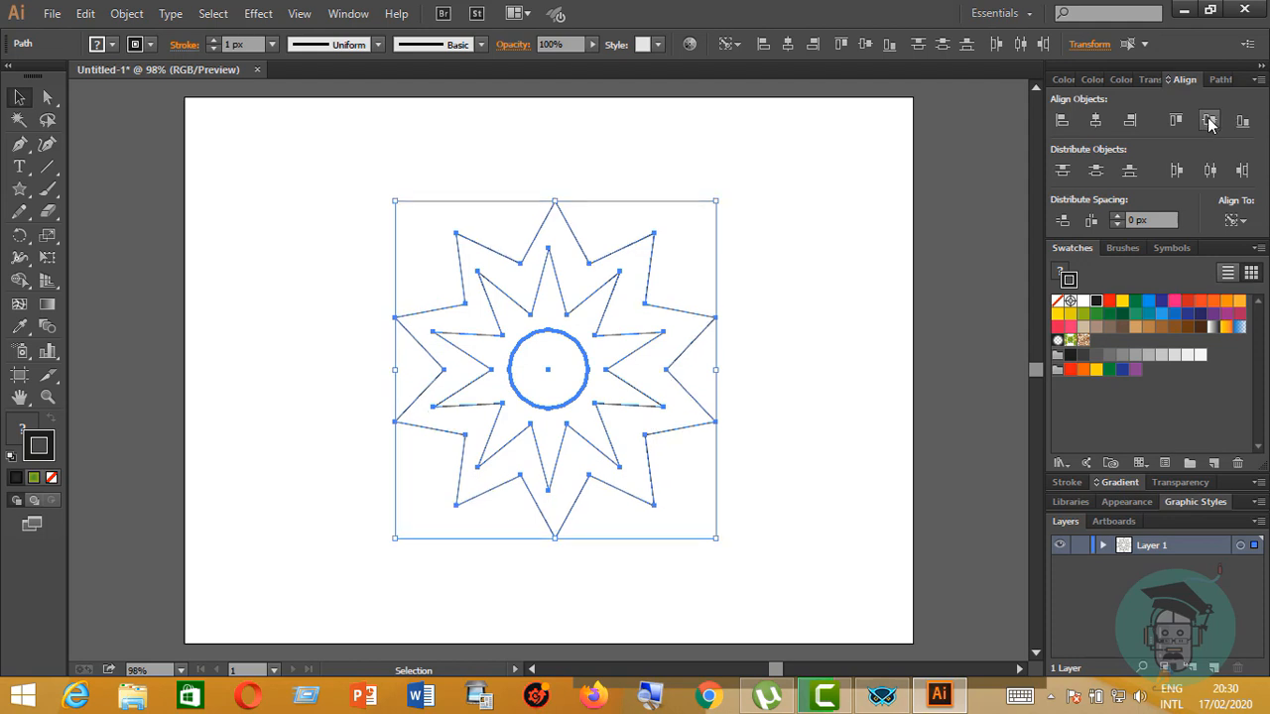
click(1096, 121)
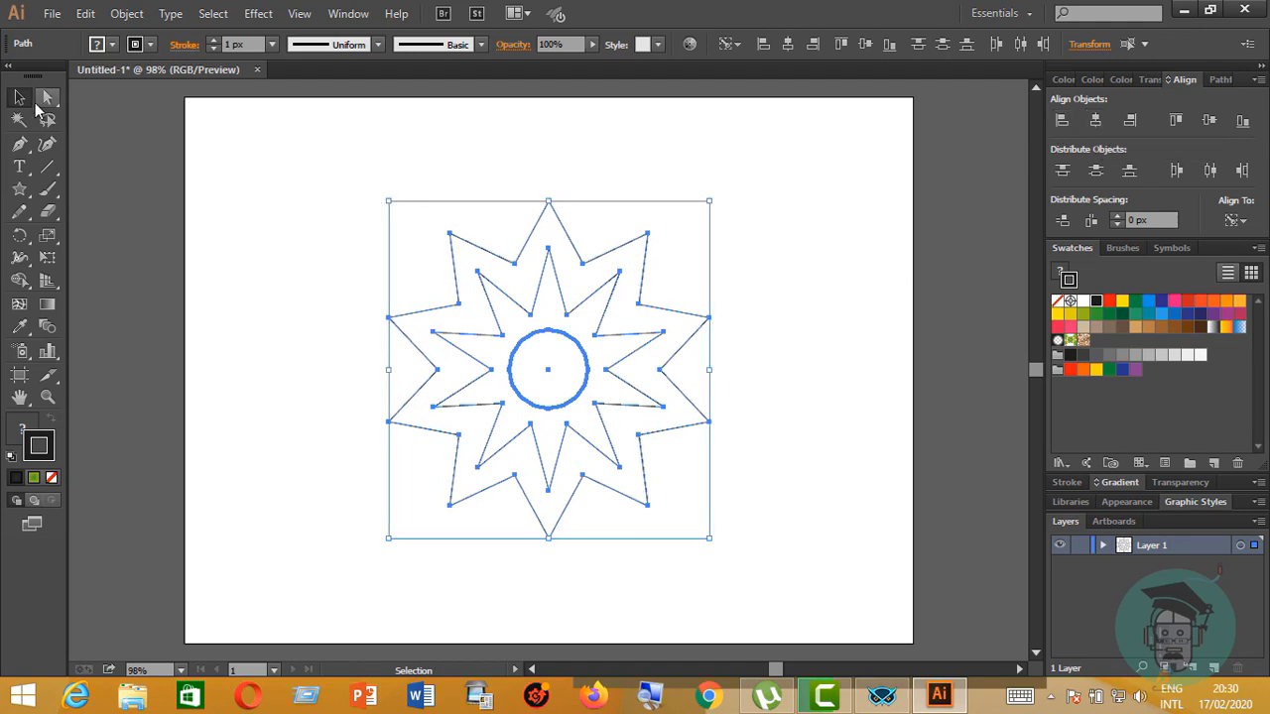
click(372, 205)
Select the circle and both stars, set their stroke weight to 0.3 px, and deselect them
drag(367, 163, 898, 571)
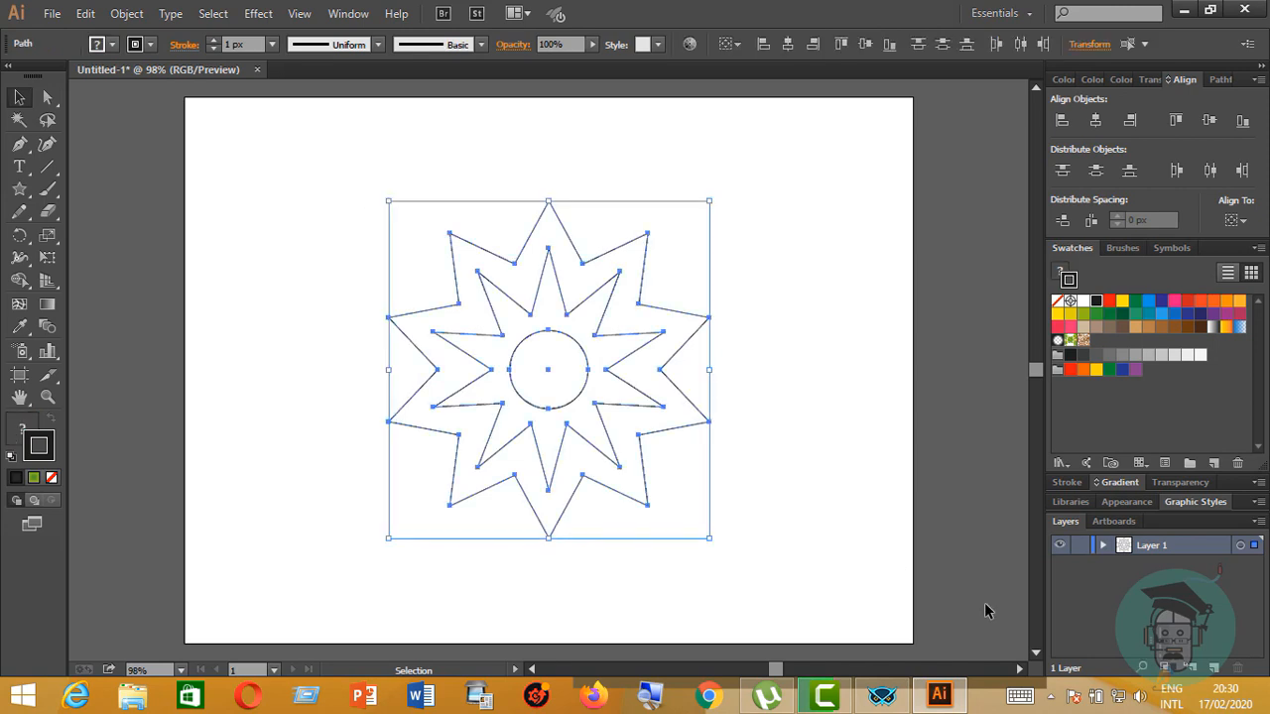
click(210, 47)
key(BackSpace)
text(0,)
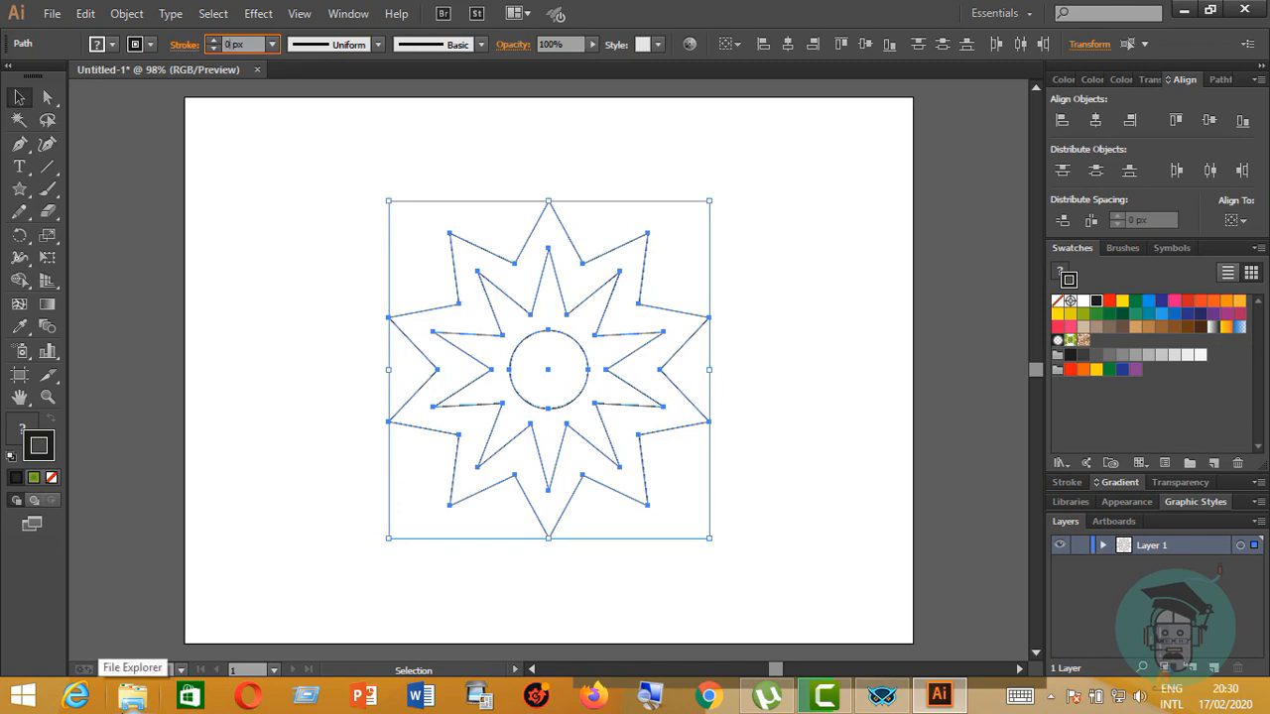
text(3)
key(Return)
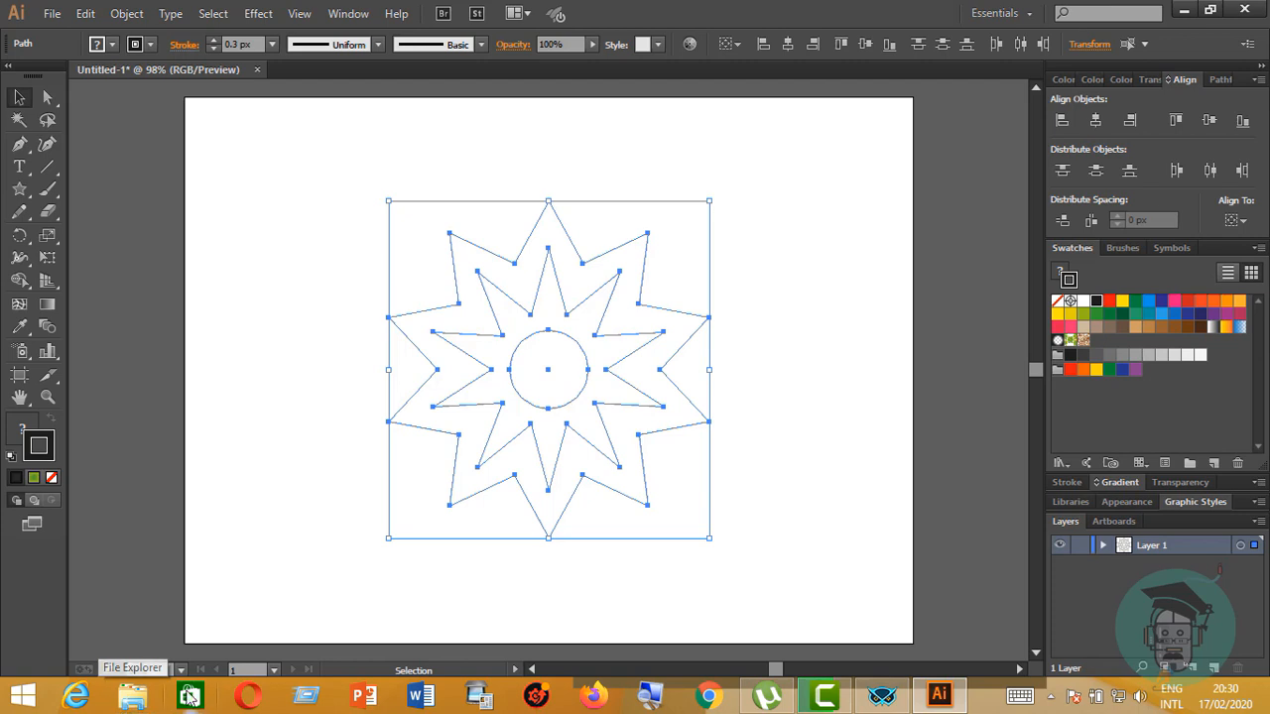
click(737, 487)
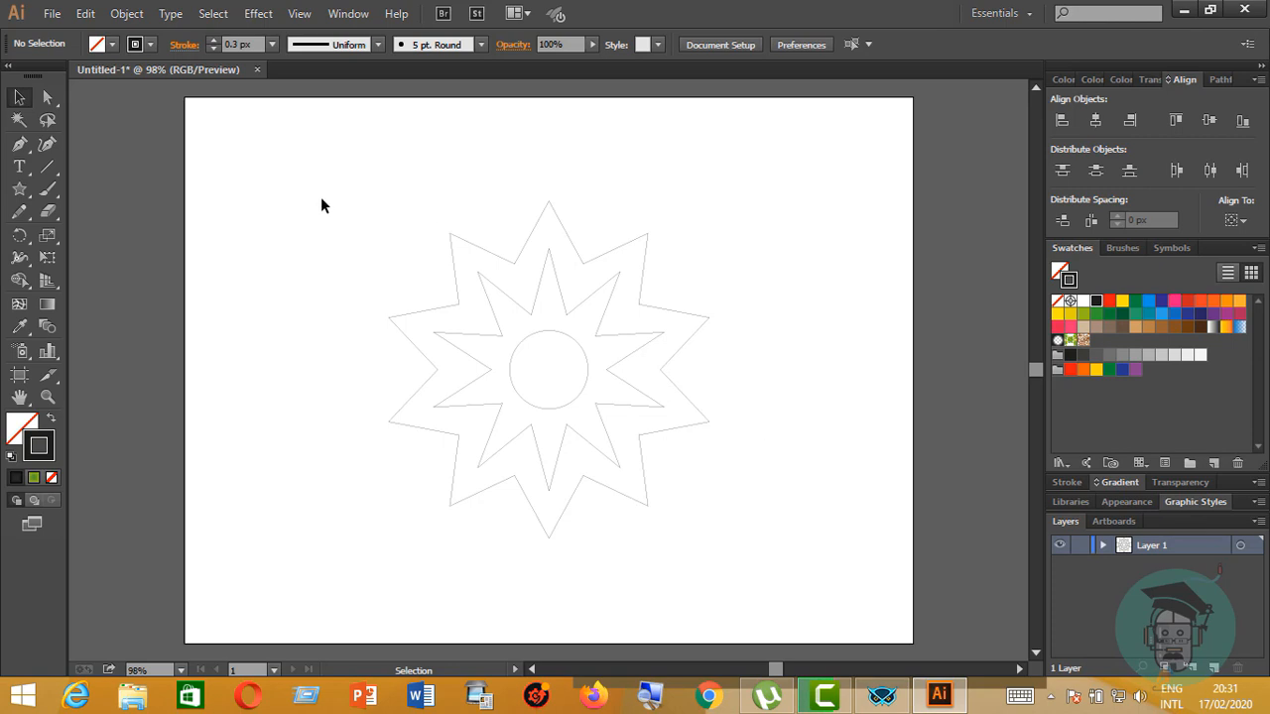
drag(321, 198, 751, 553)
click(786, 531)
Select all ten outer tip anchor points of the larger star, convert them to smooth points, and deselect the shape
click(47, 97)
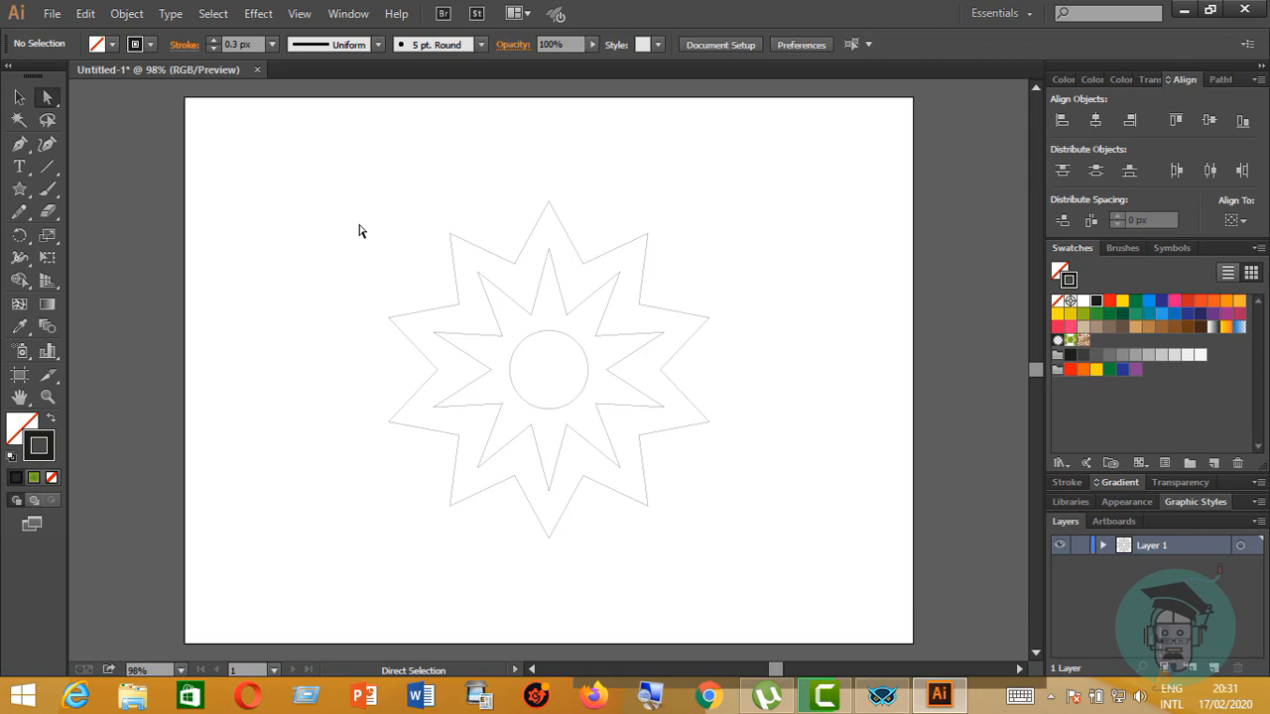
click(451, 234)
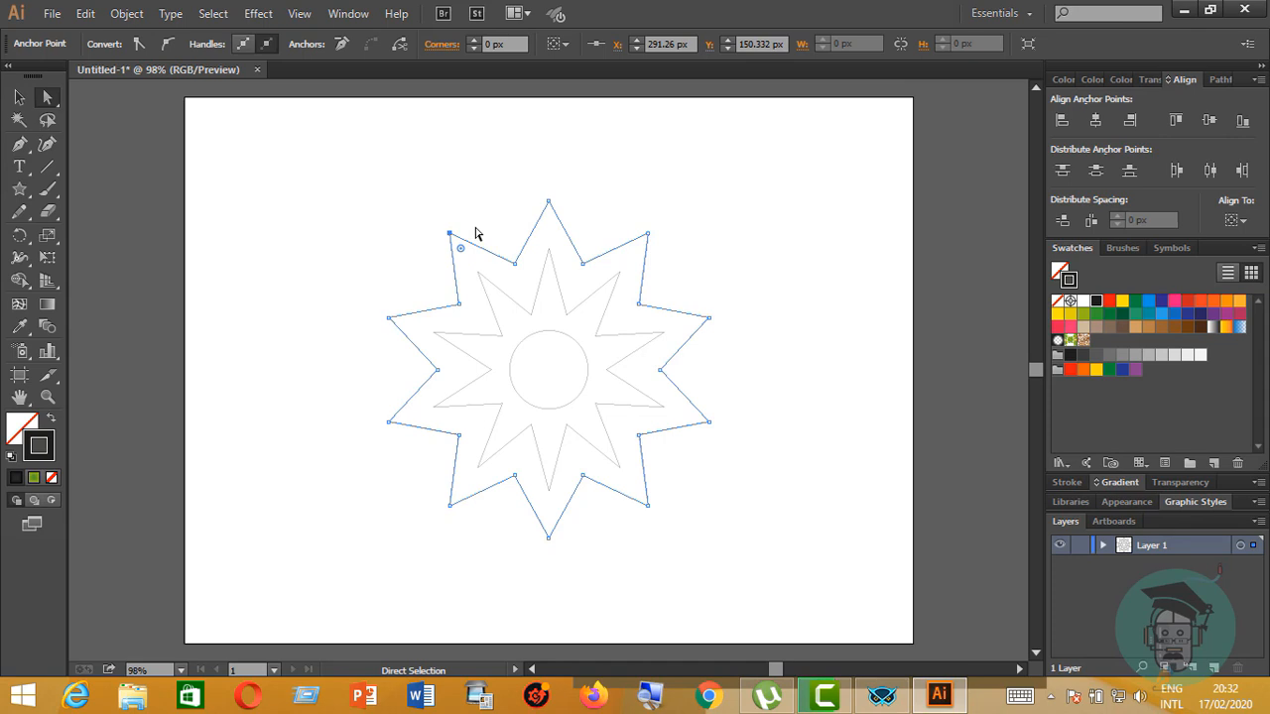
shift+click(550, 203)
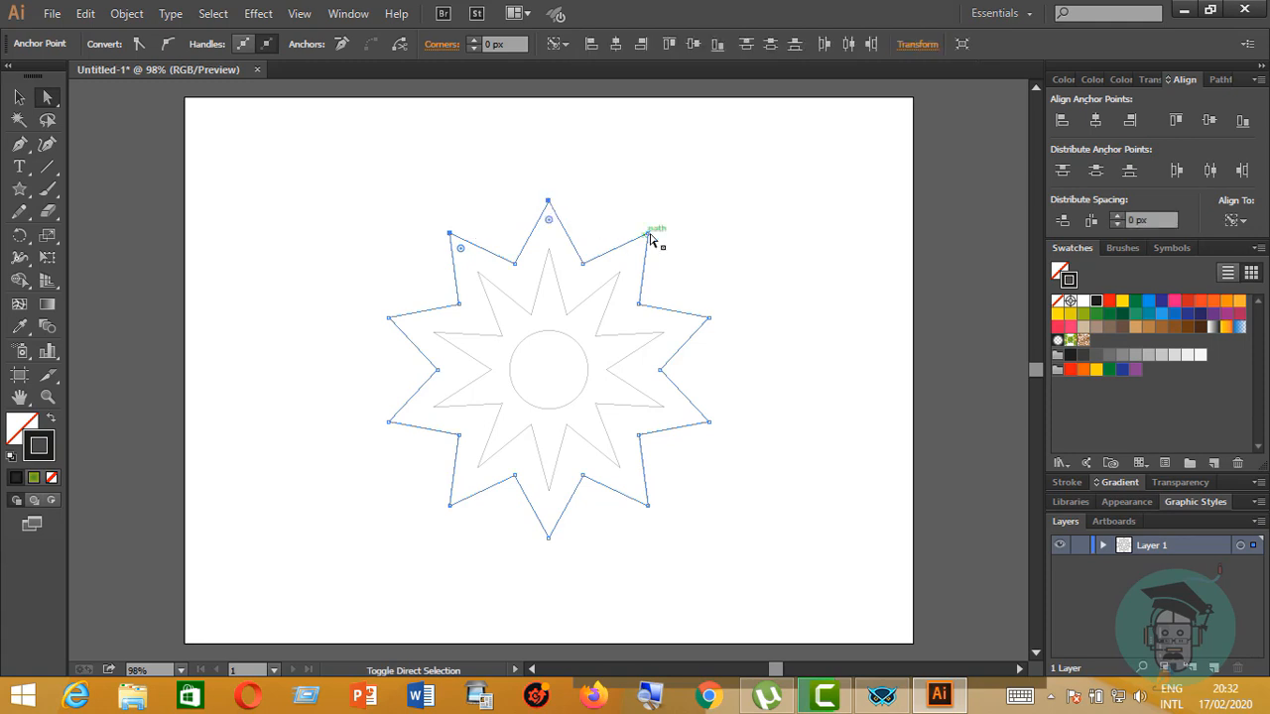
shift+click(646, 234)
shift+click(708, 317)
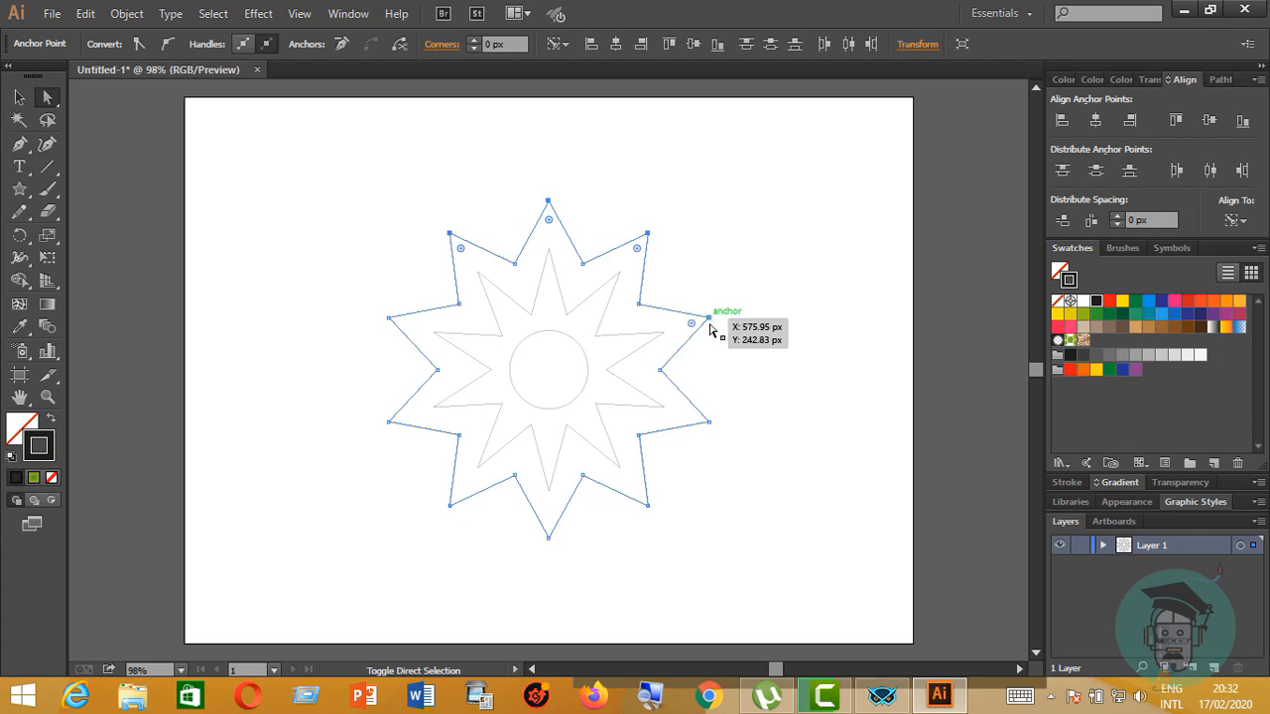
shift+click(709, 422)
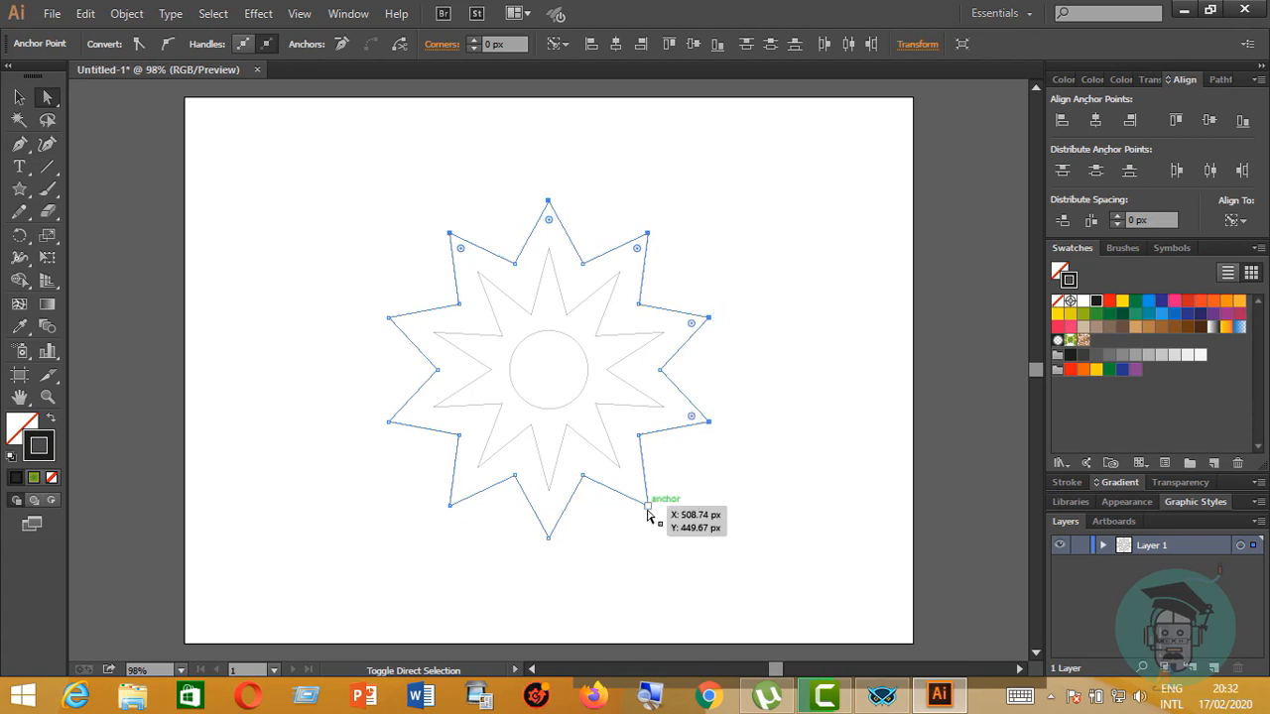
shift+click(647, 505)
shift+click(549, 537)
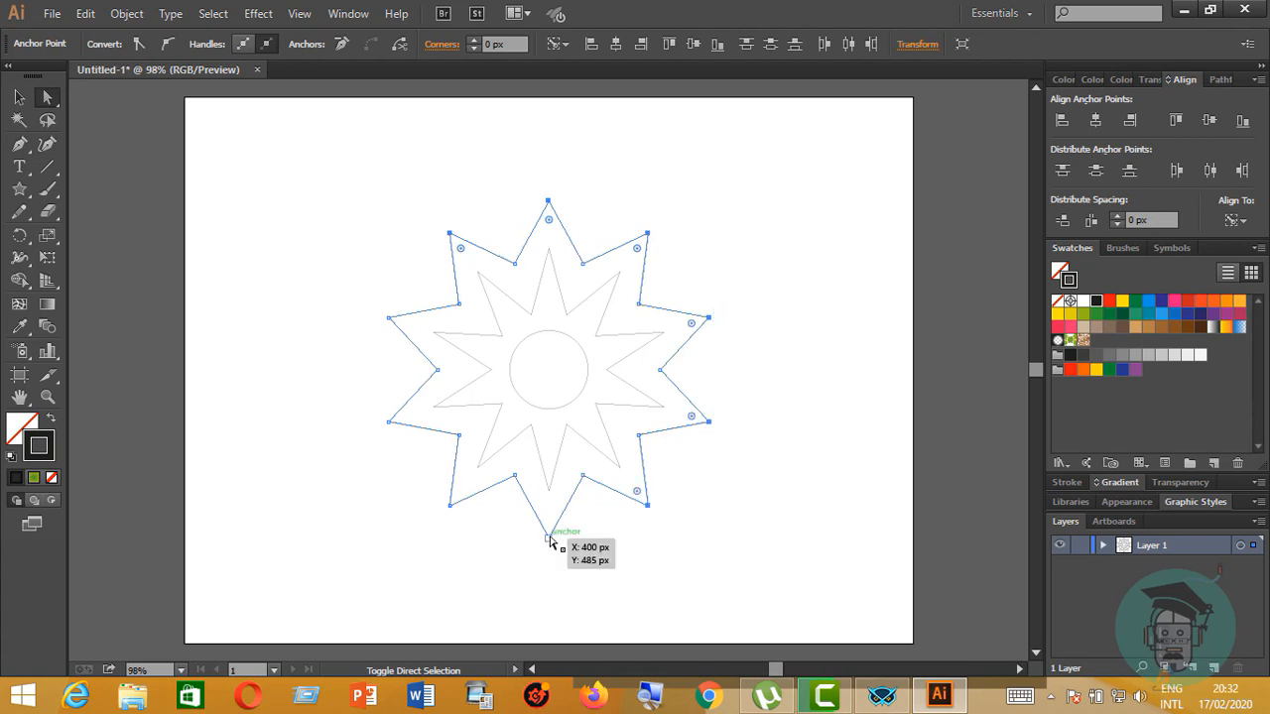
shift+click(451, 505)
shift+click(388, 422)
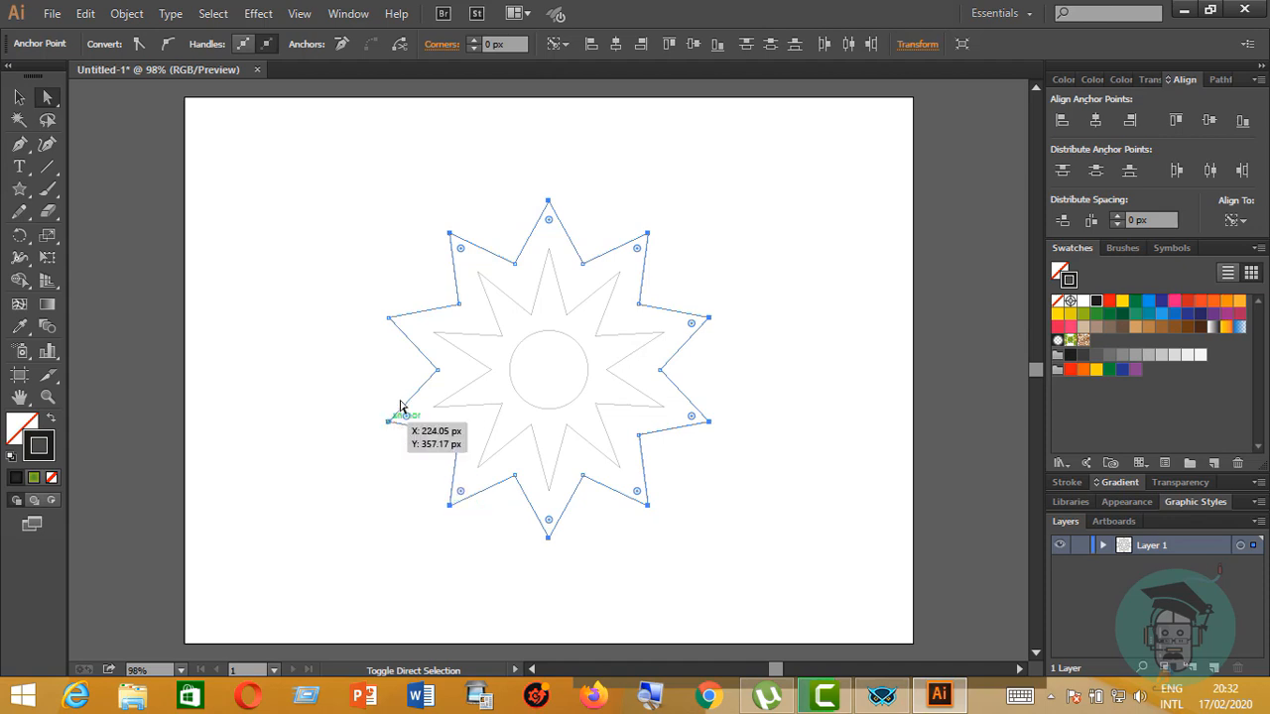
shift+click(388, 319)
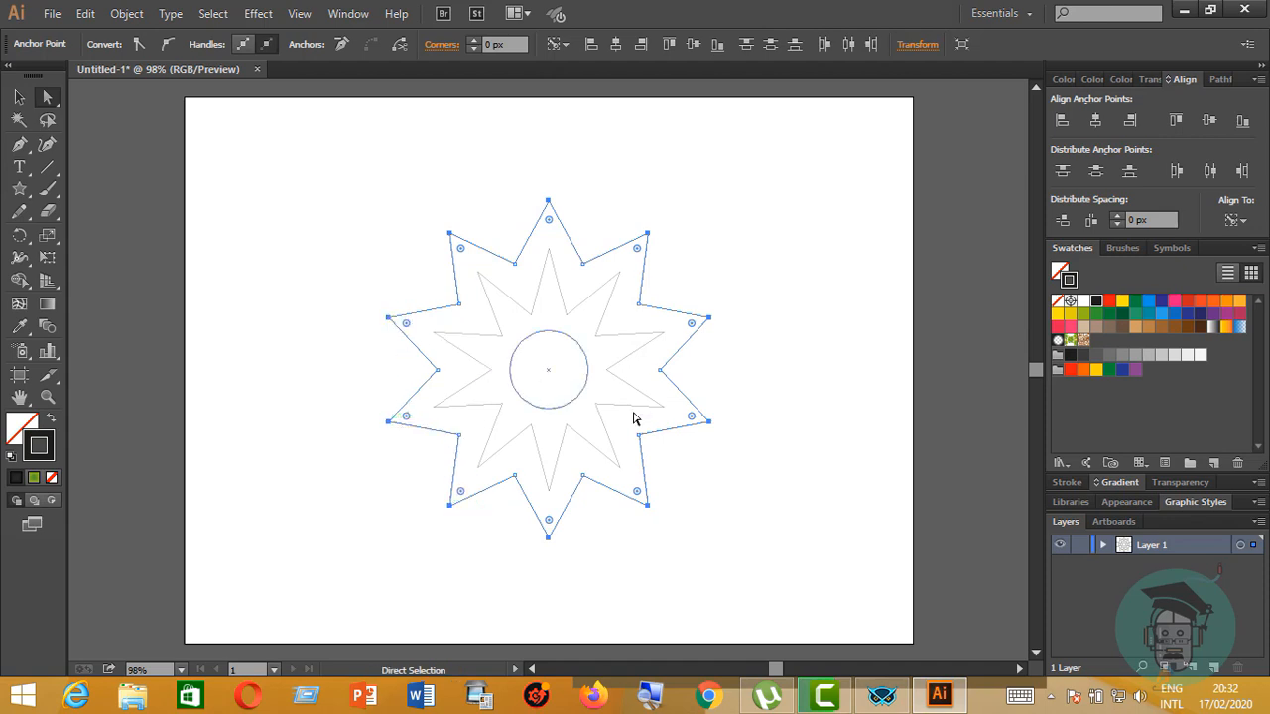
shift+click(708, 422)
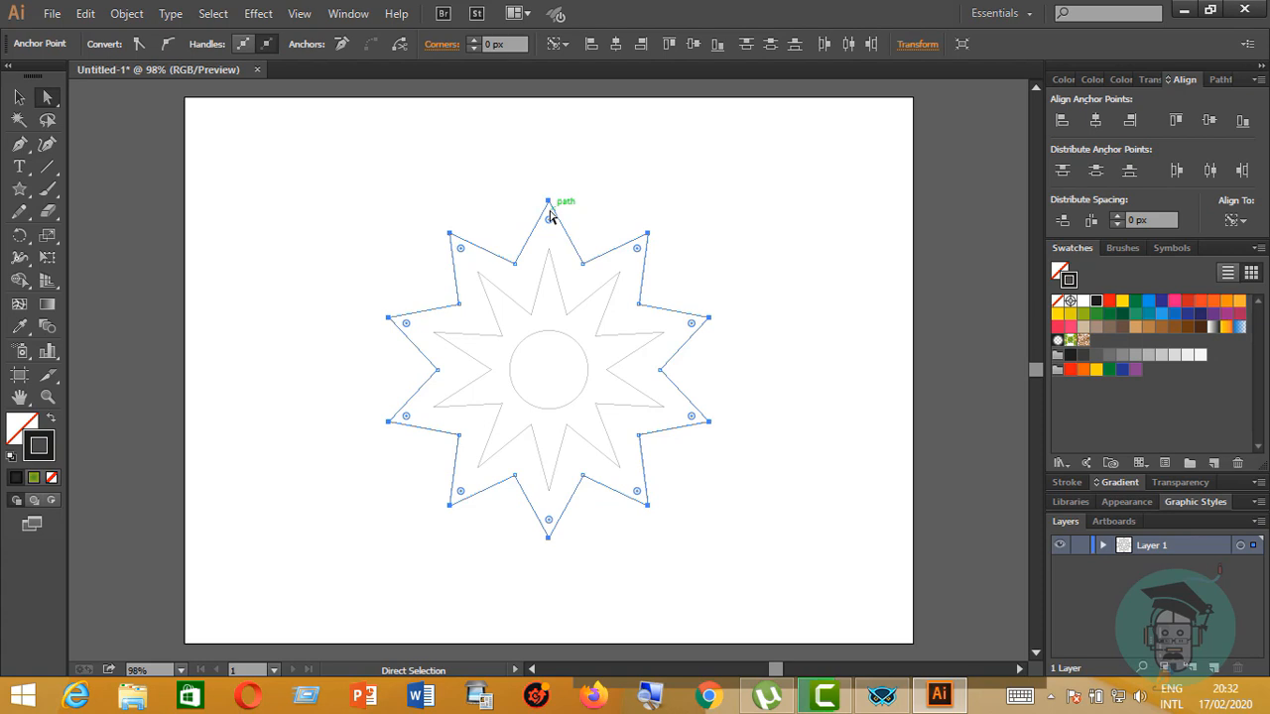
click(169, 45)
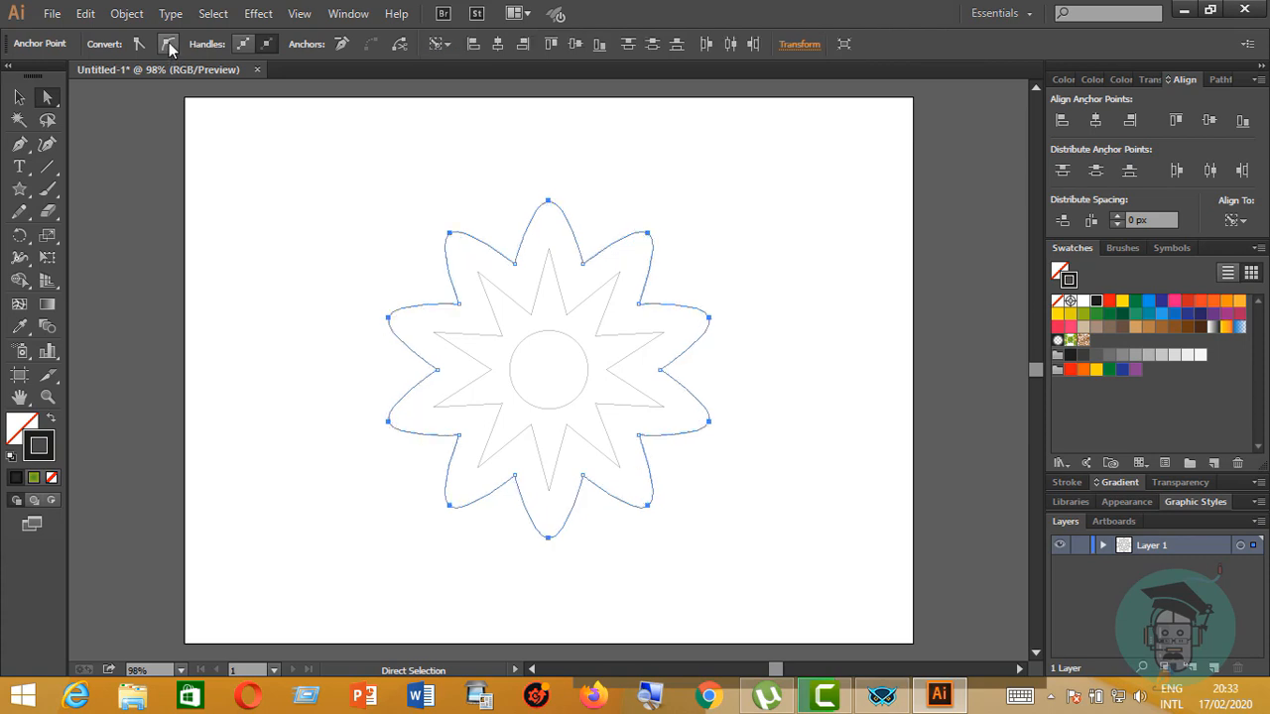
click(19, 96)
click(374, 186)
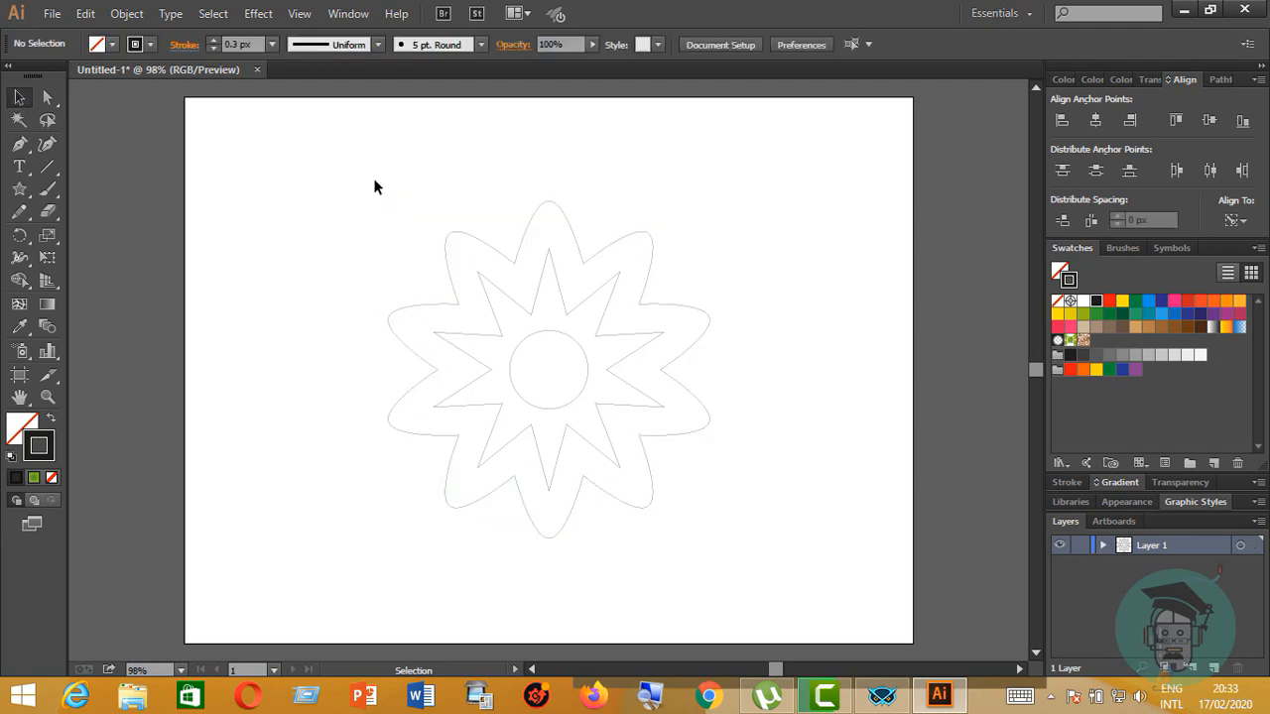
Select all ten outer tip anchor points of the inner star, convert them to smooth points, and deselect the shape
click(46, 97)
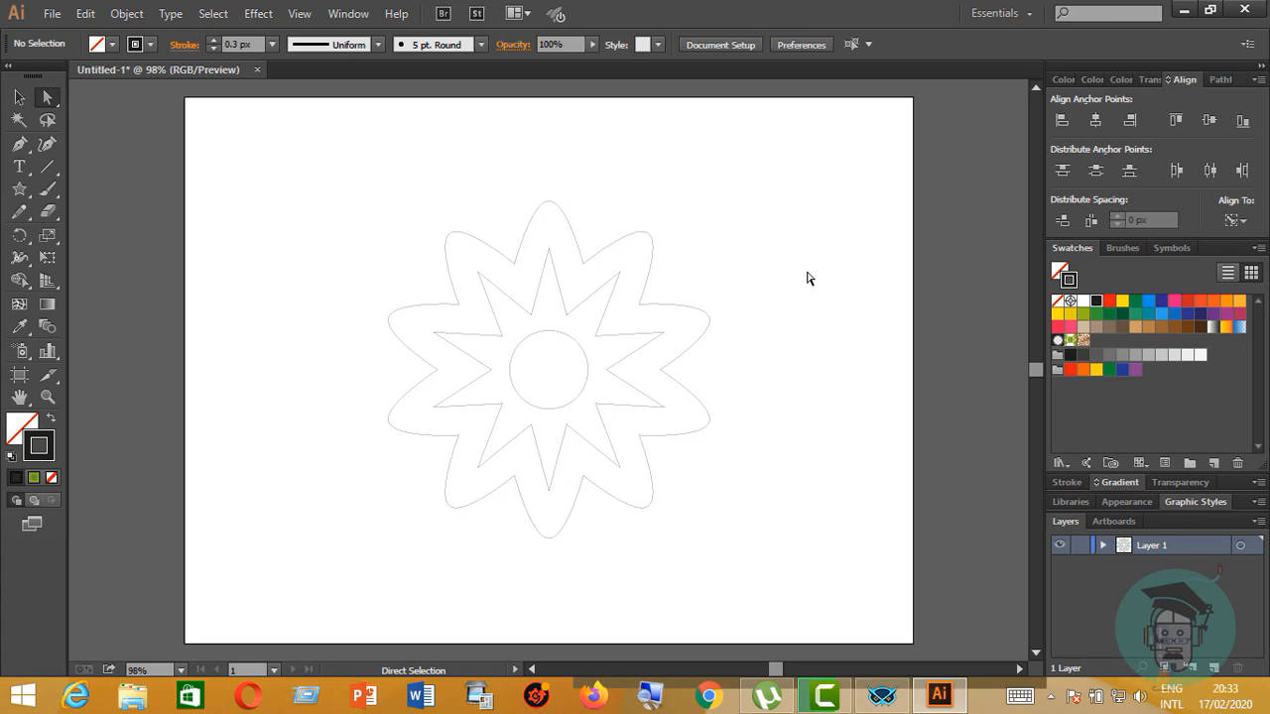
click(550, 254)
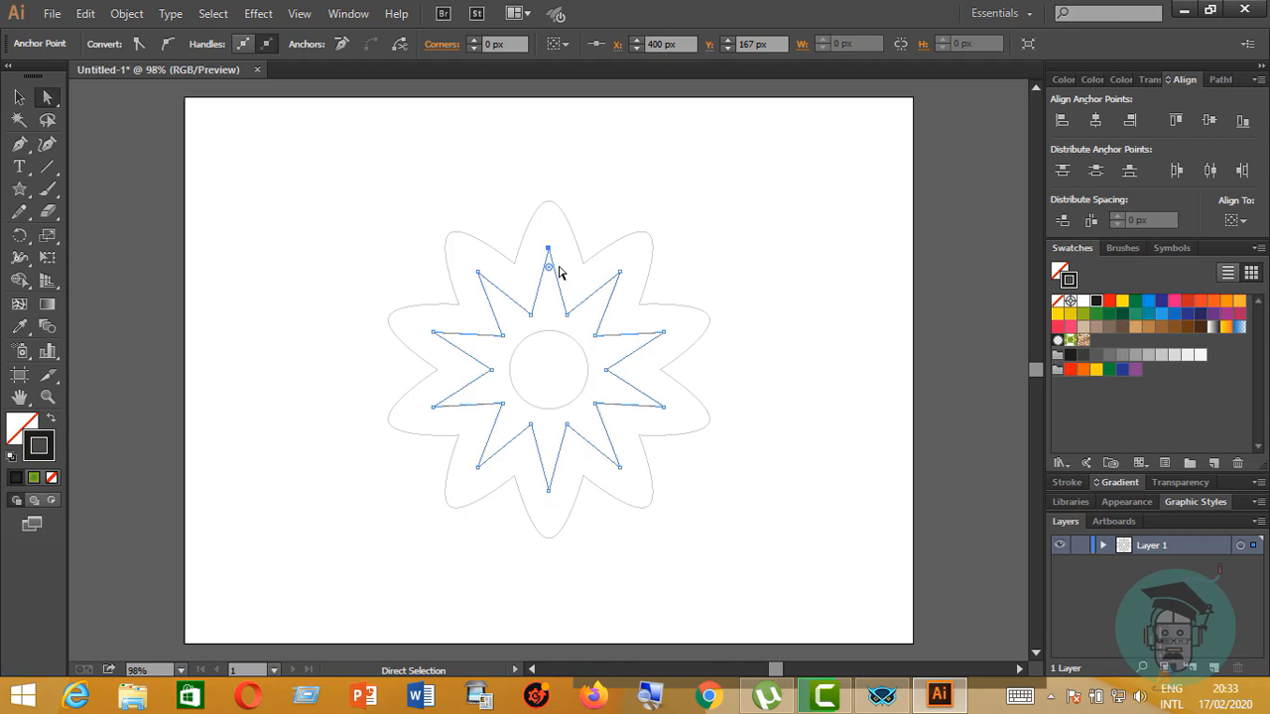
shift+click(619, 271)
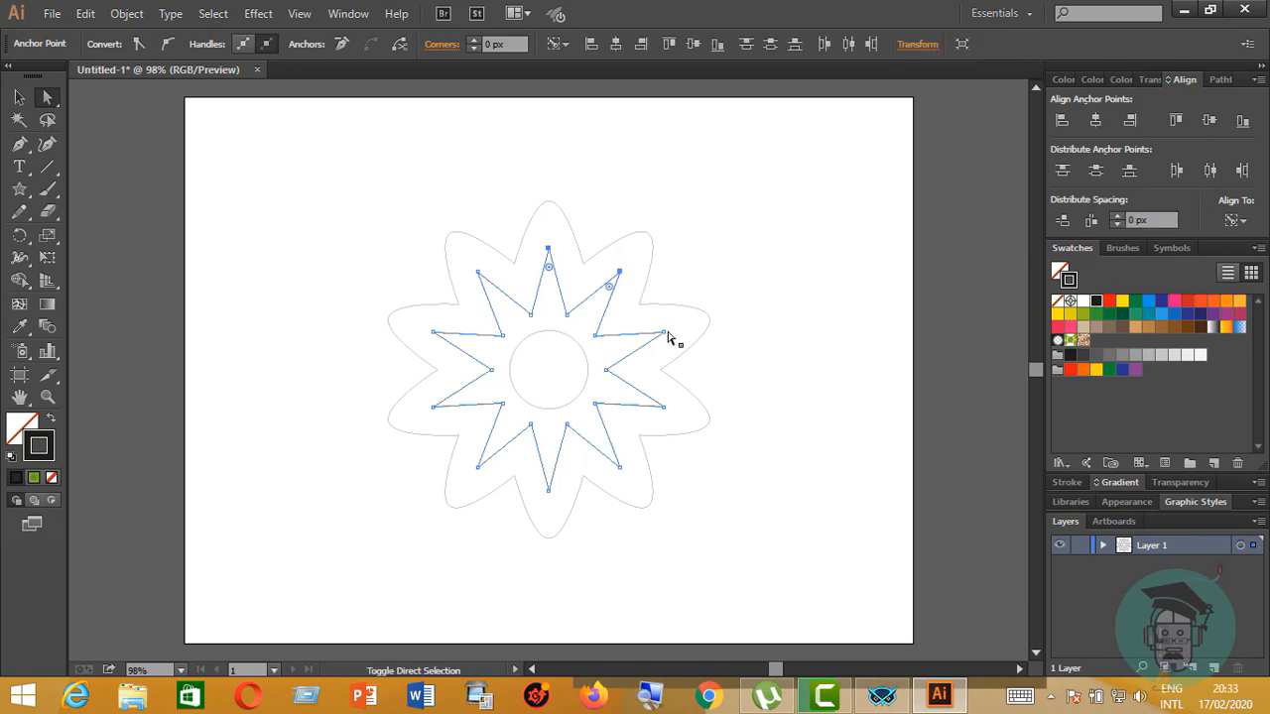
shift+click(663, 333)
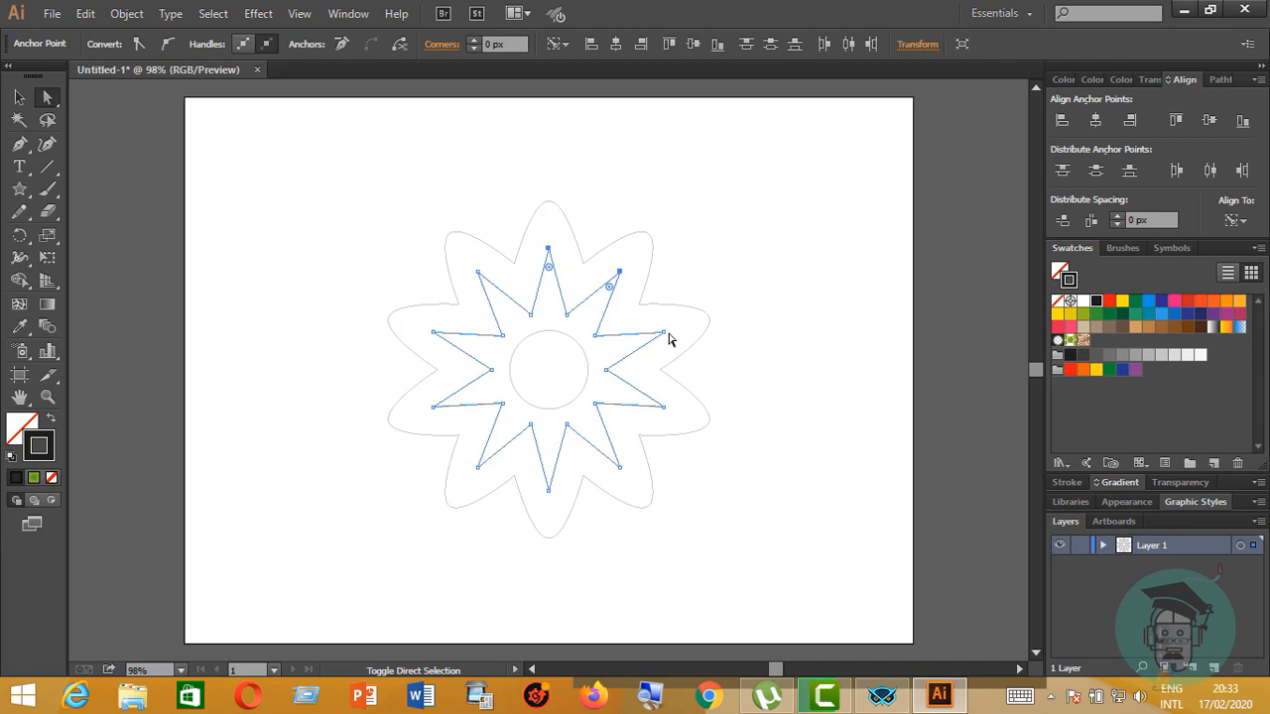
shift+click(663, 406)
shift+click(619, 466)
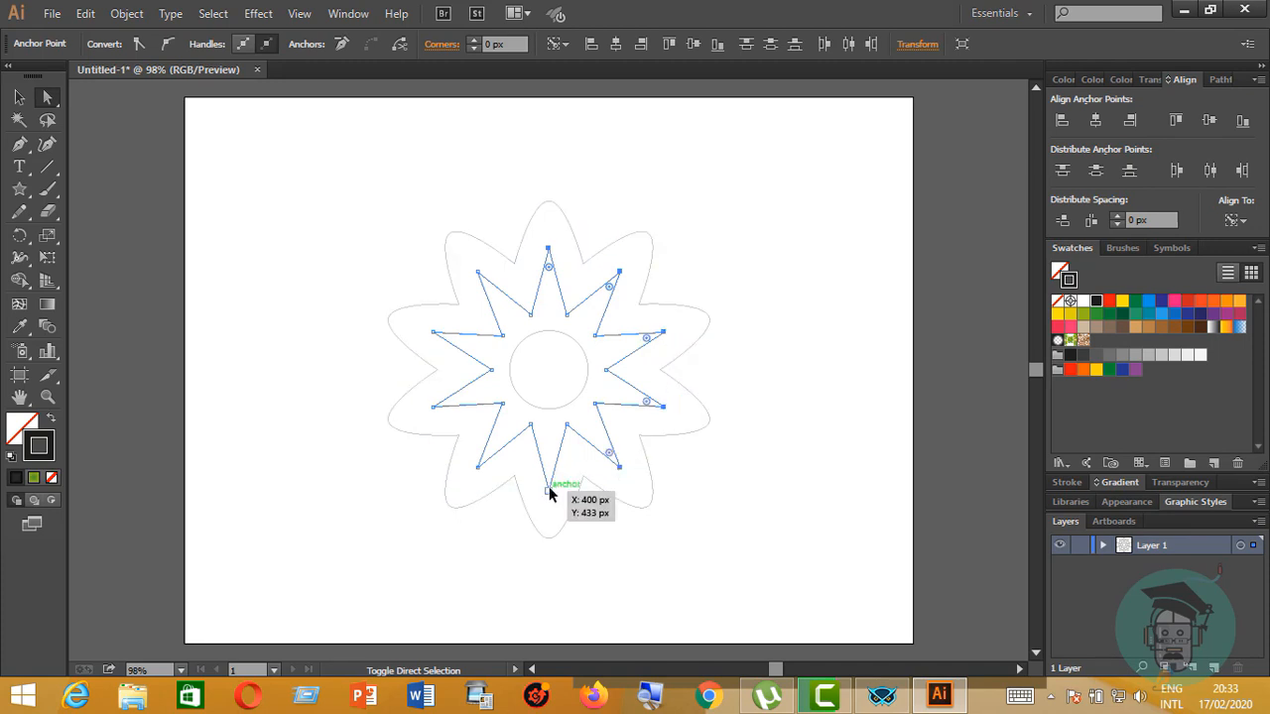
shift+click(548, 489)
shift+click(477, 466)
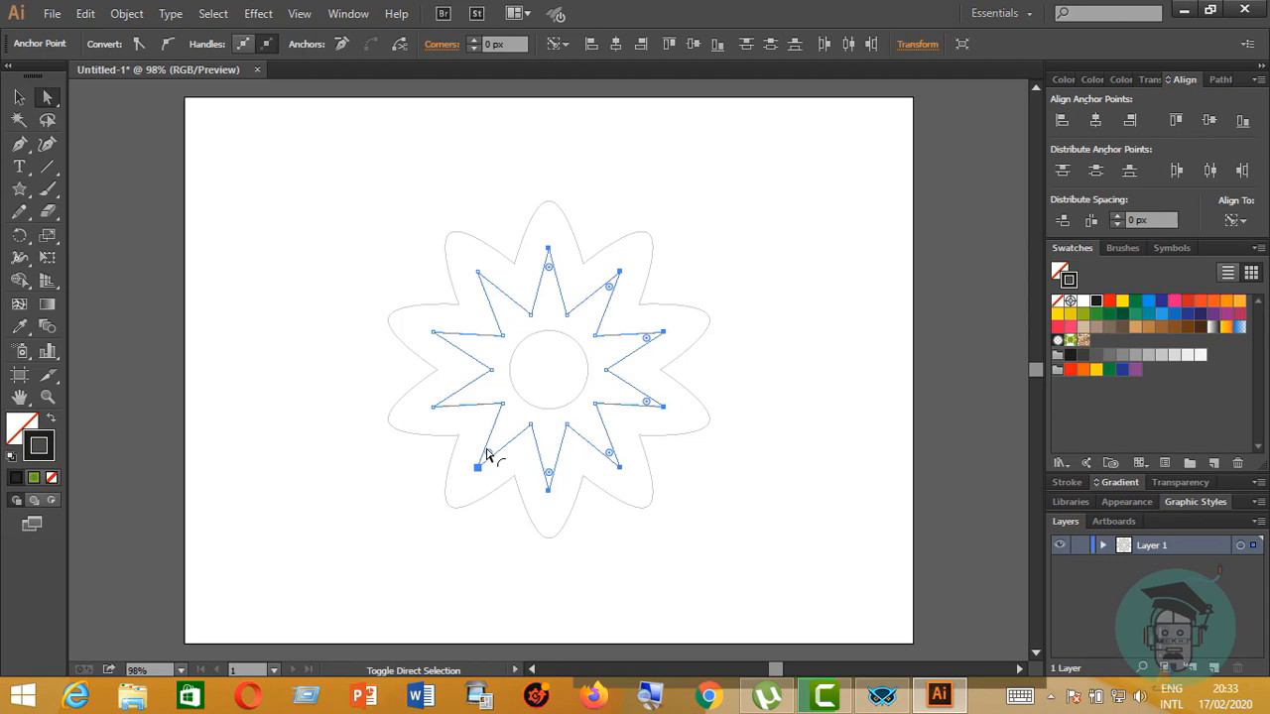
shift+click(434, 407)
shift+click(434, 331)
shift+click(477, 272)
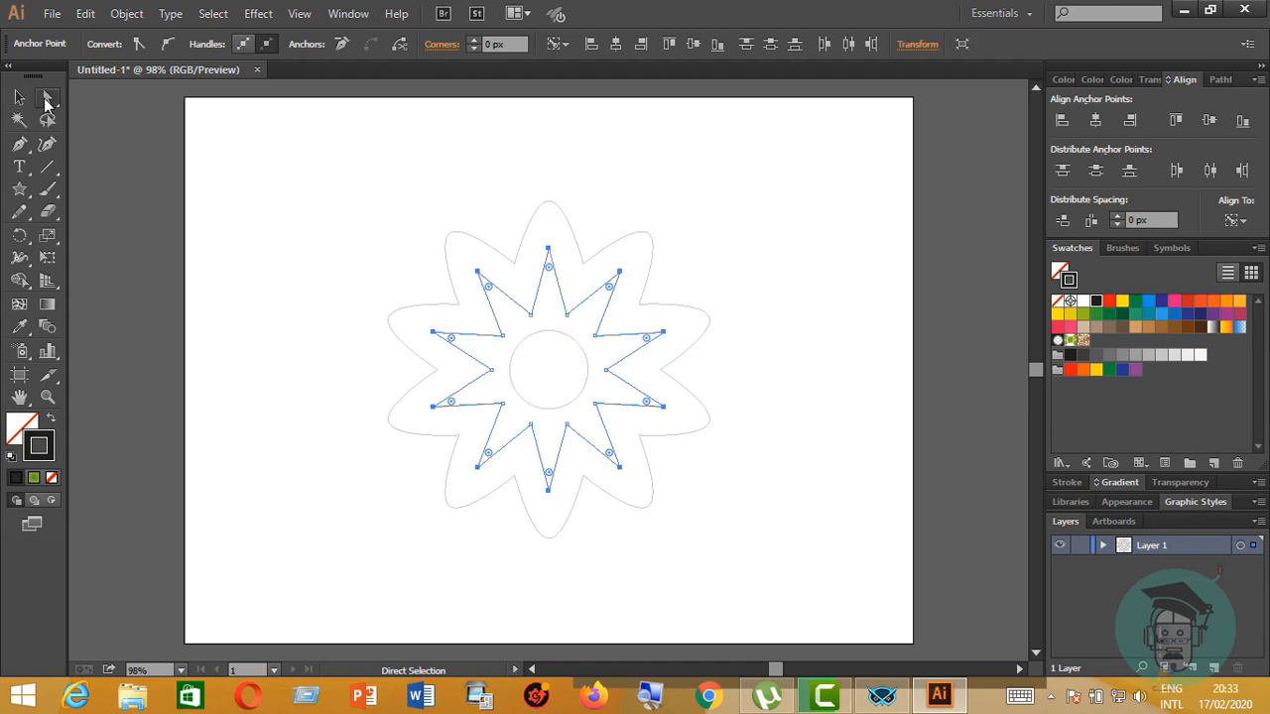
shift+click(548, 248)
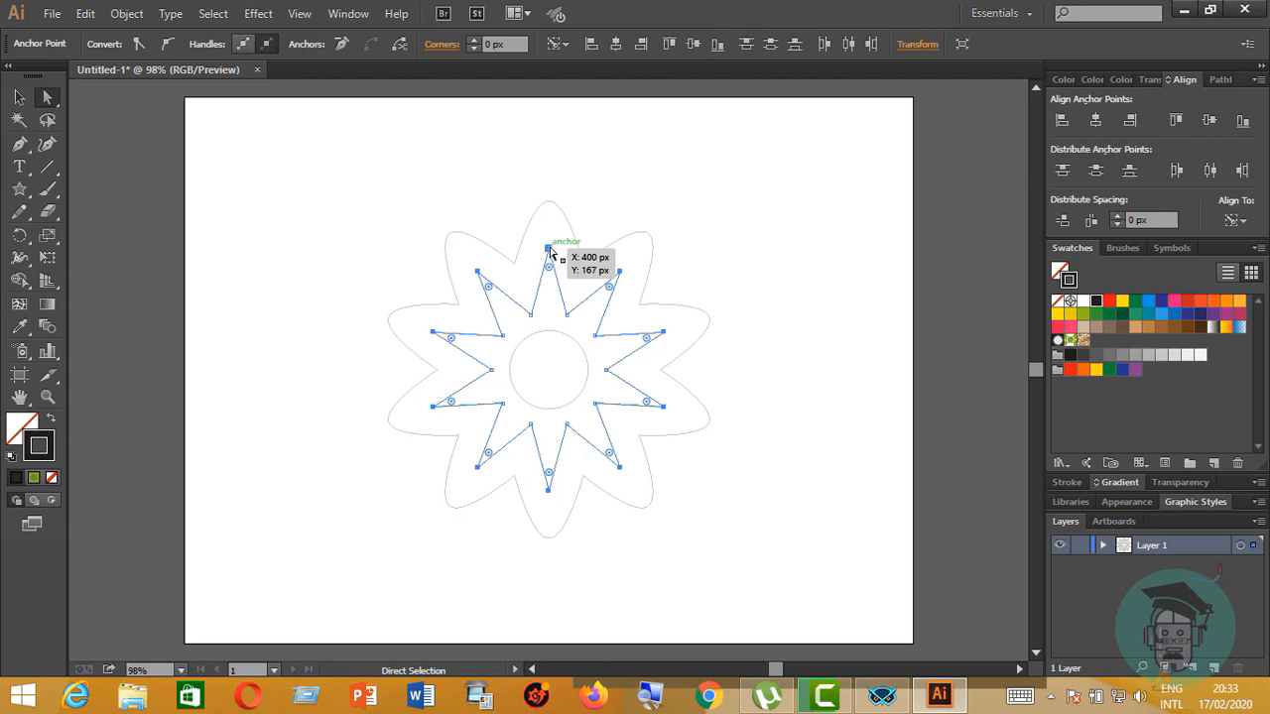
shift+click(618, 272)
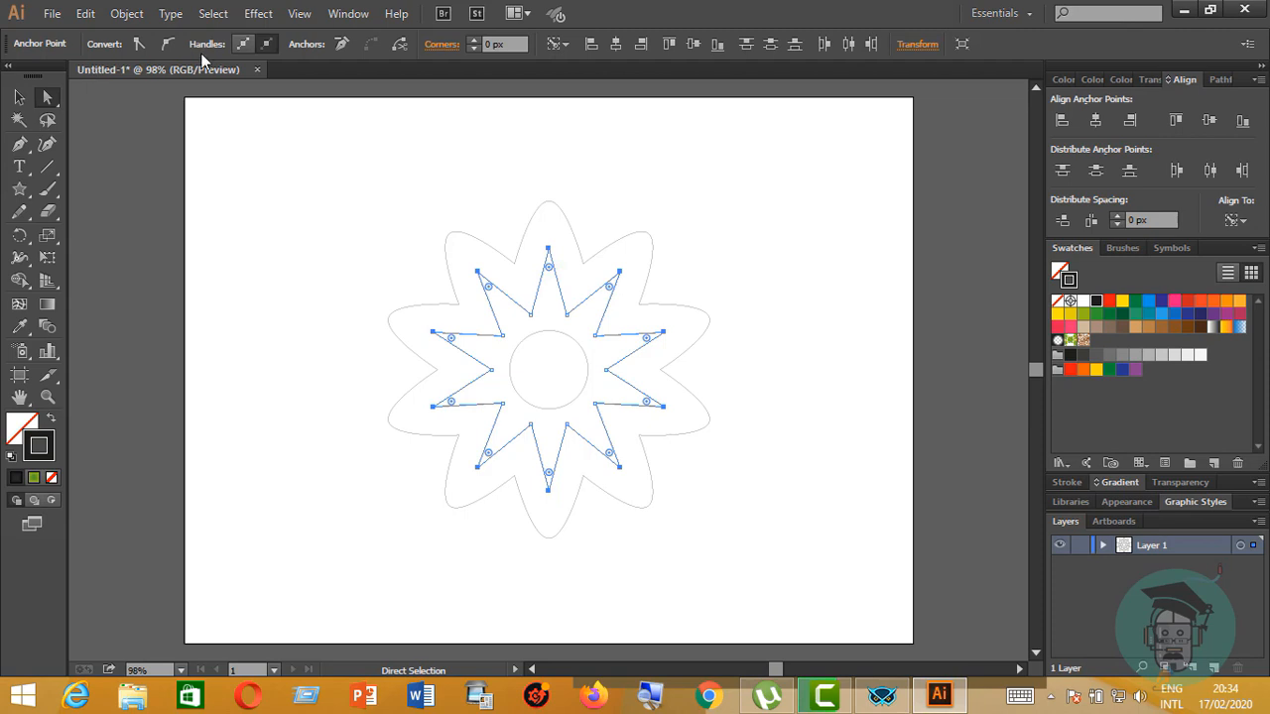
click(168, 44)
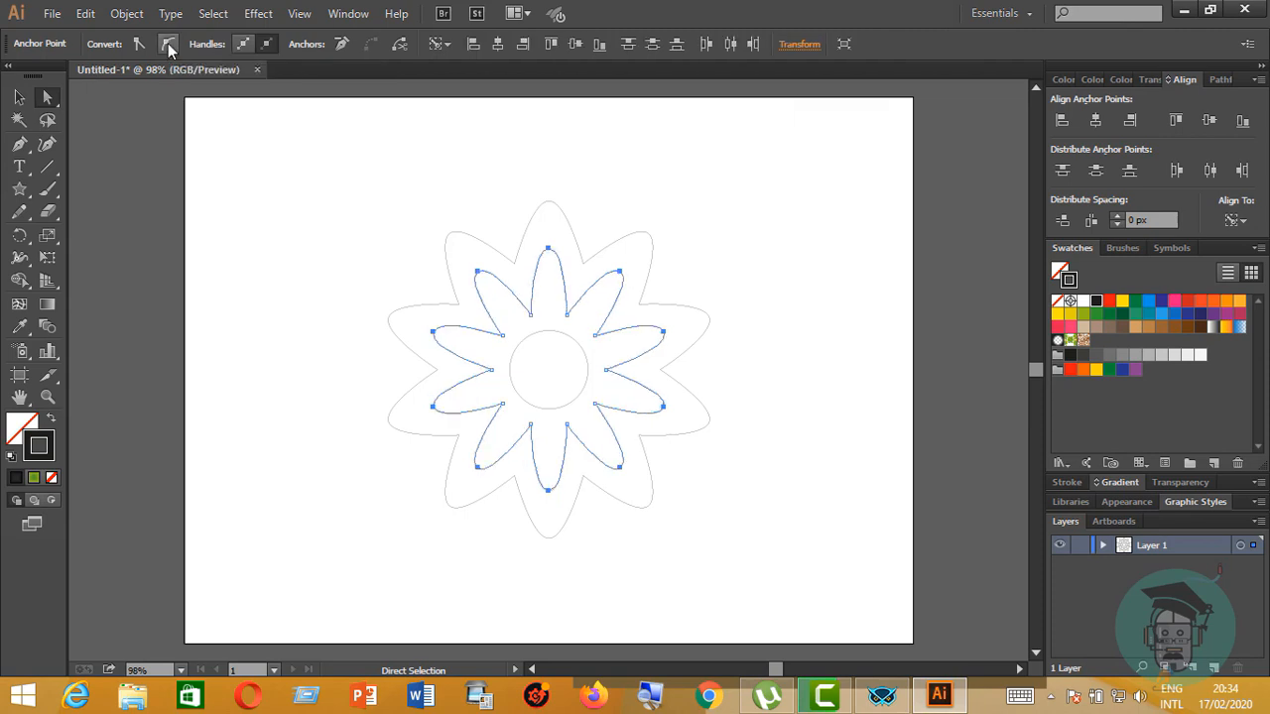
key(v)
click(347, 295)
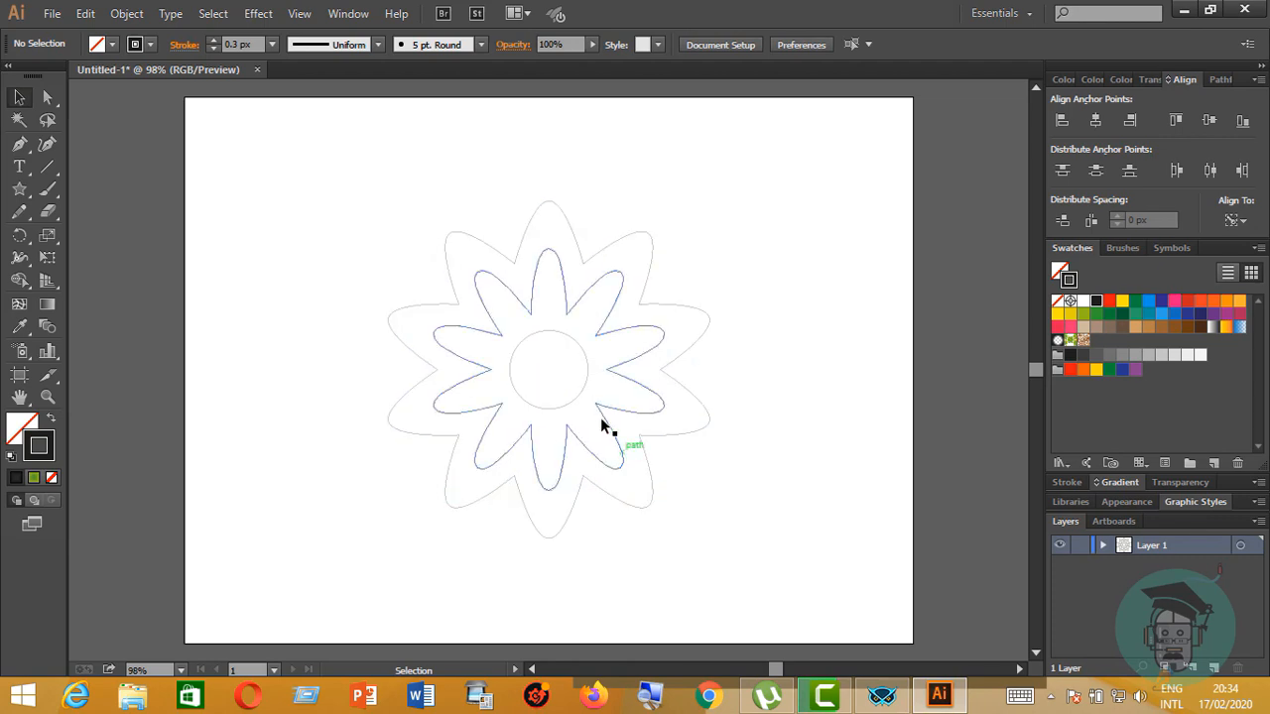
Apply the green radial gradient to the stroke of the outer petal shape and deselect it
click(697, 400)
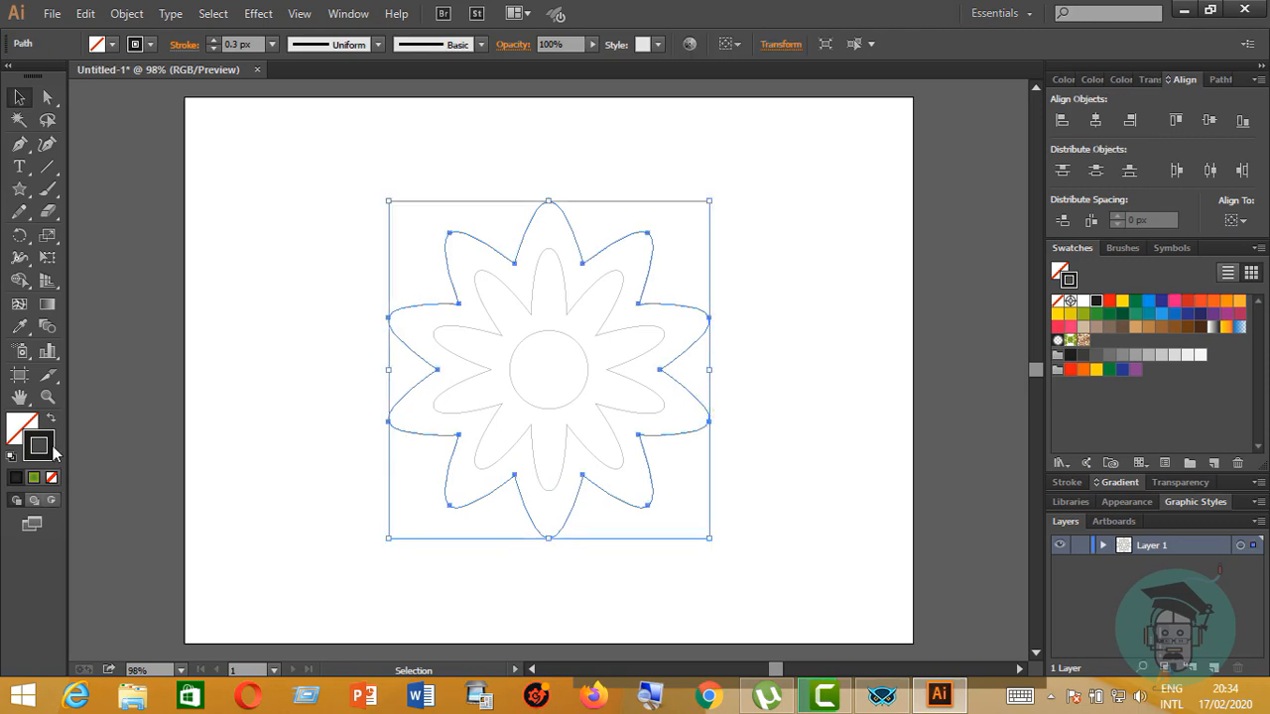
click(34, 478)
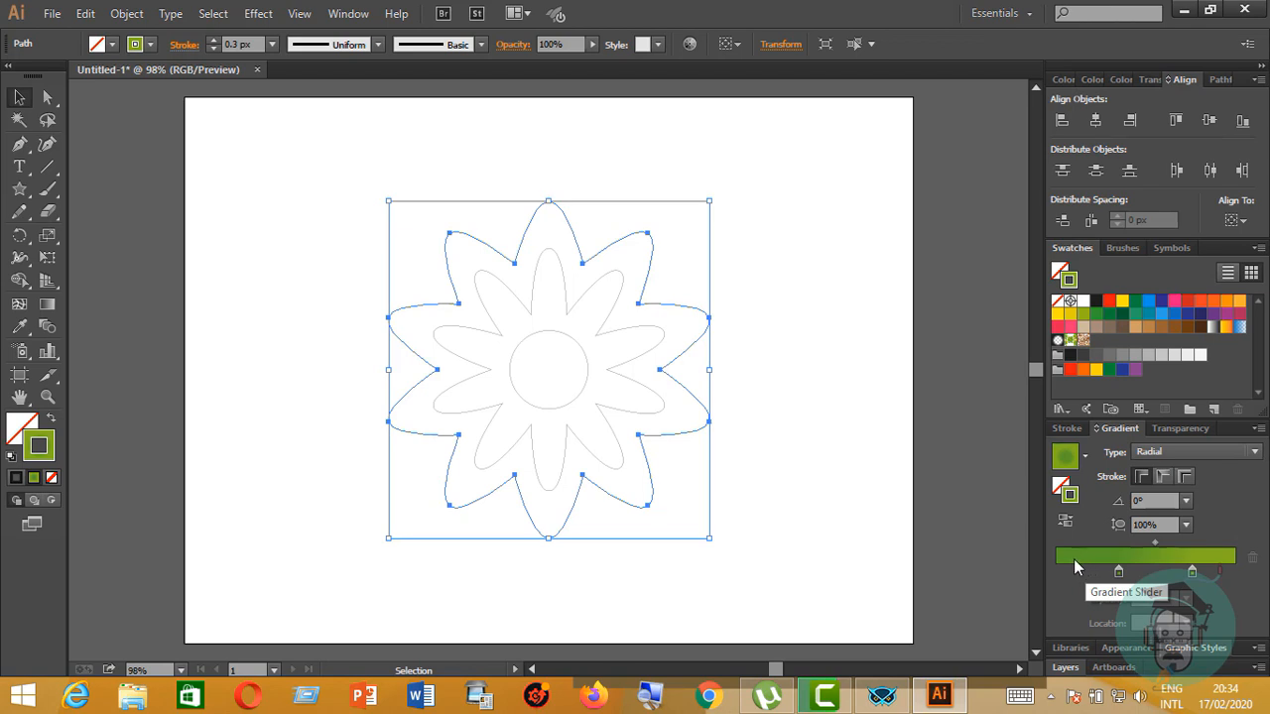
click(776, 517)
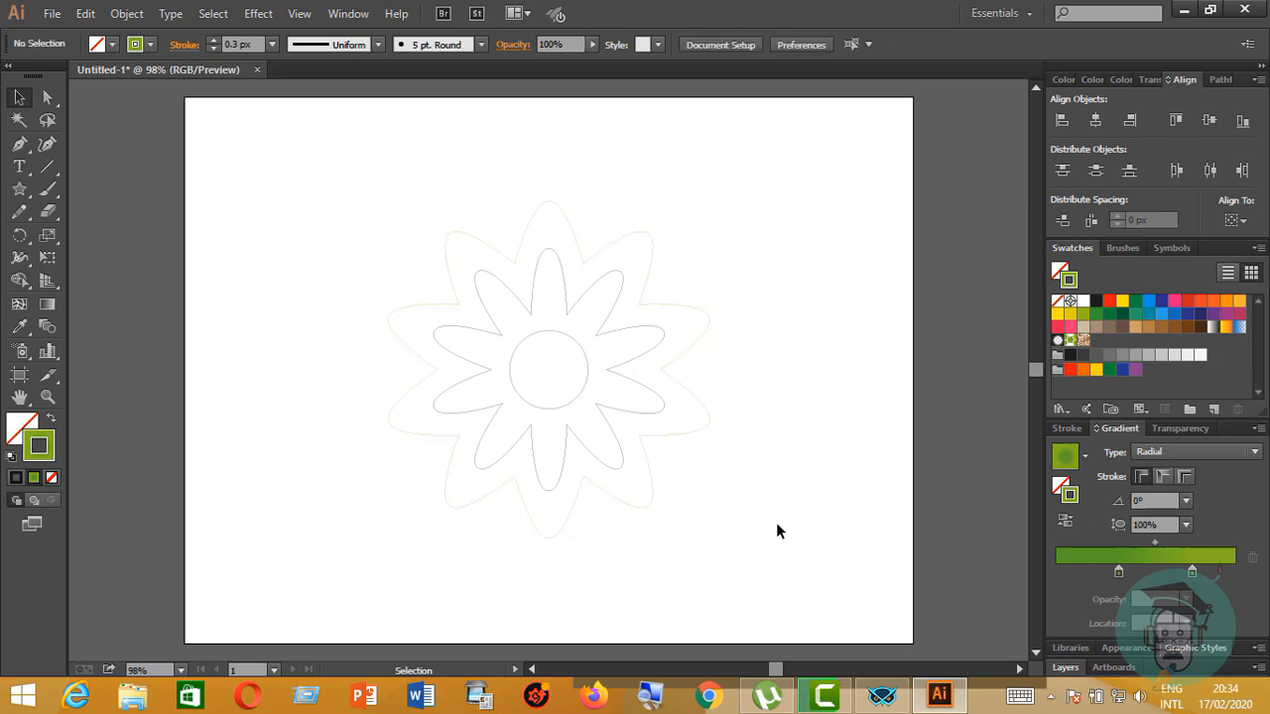
Apply the yellow-to-orange linear gradient to the stroke of the inner petal shape
click(642, 420)
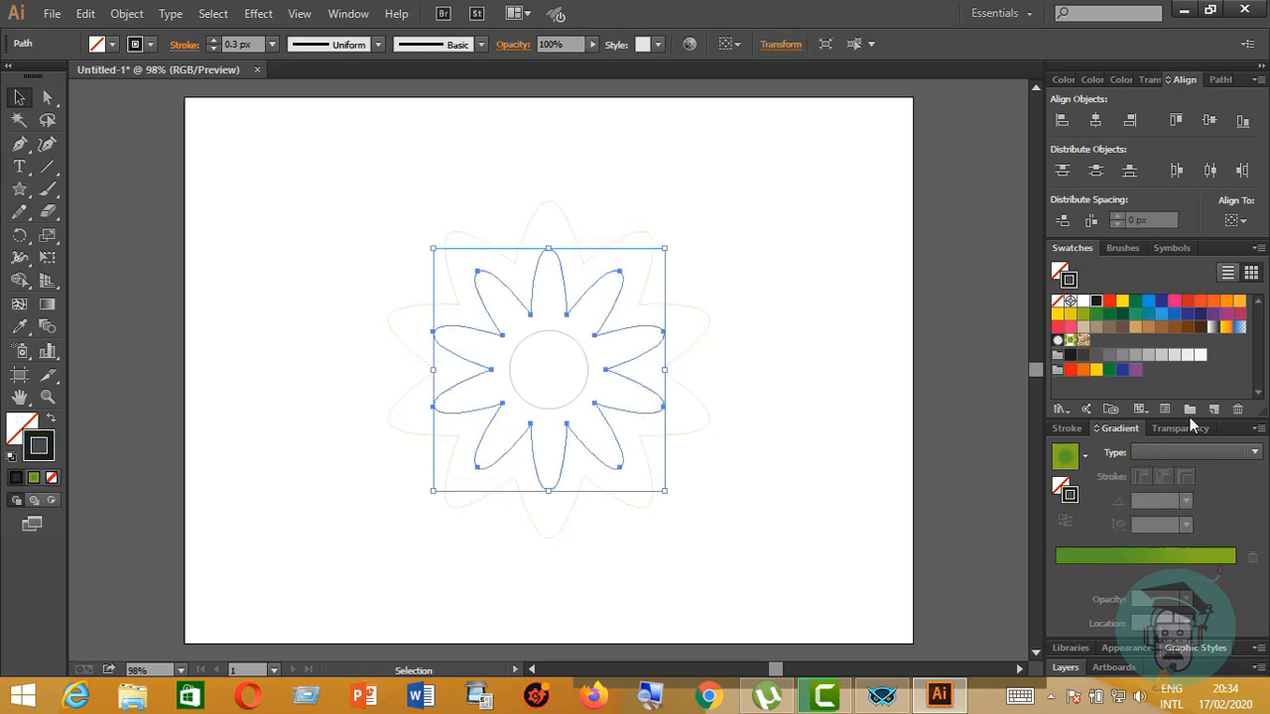
click(1174, 313)
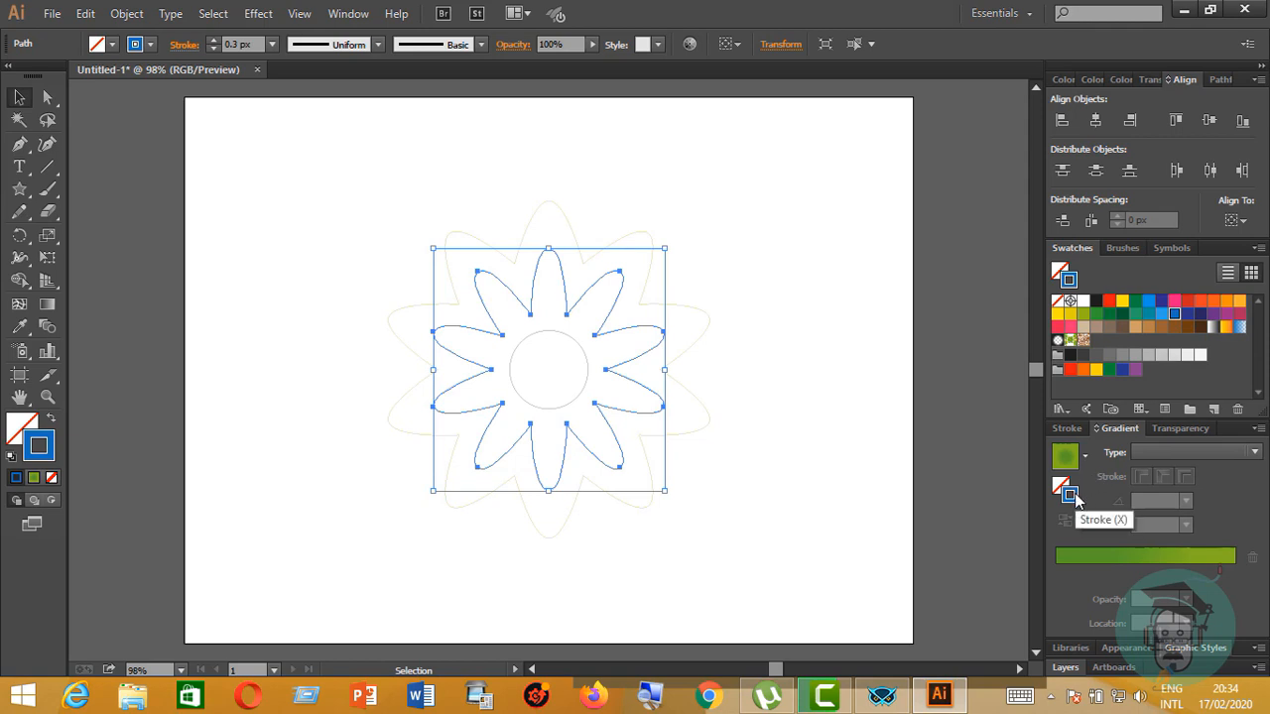
click(1081, 459)
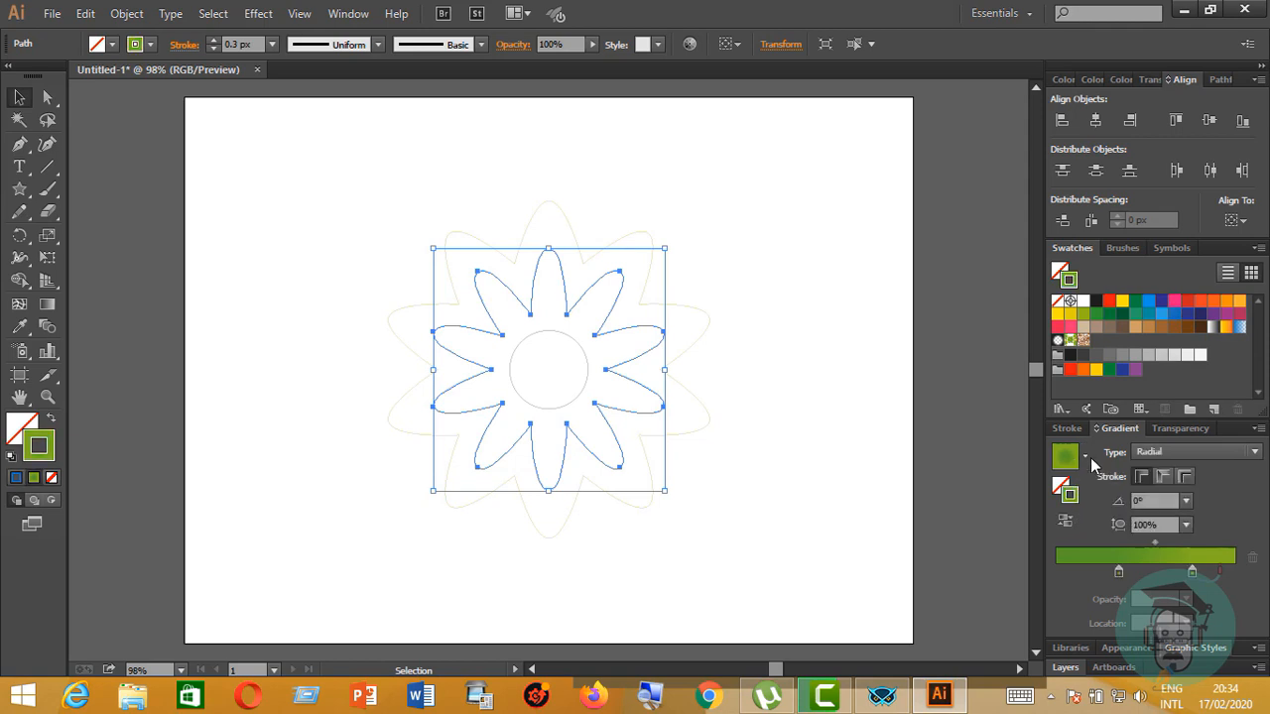
click(1088, 457)
click(948, 523)
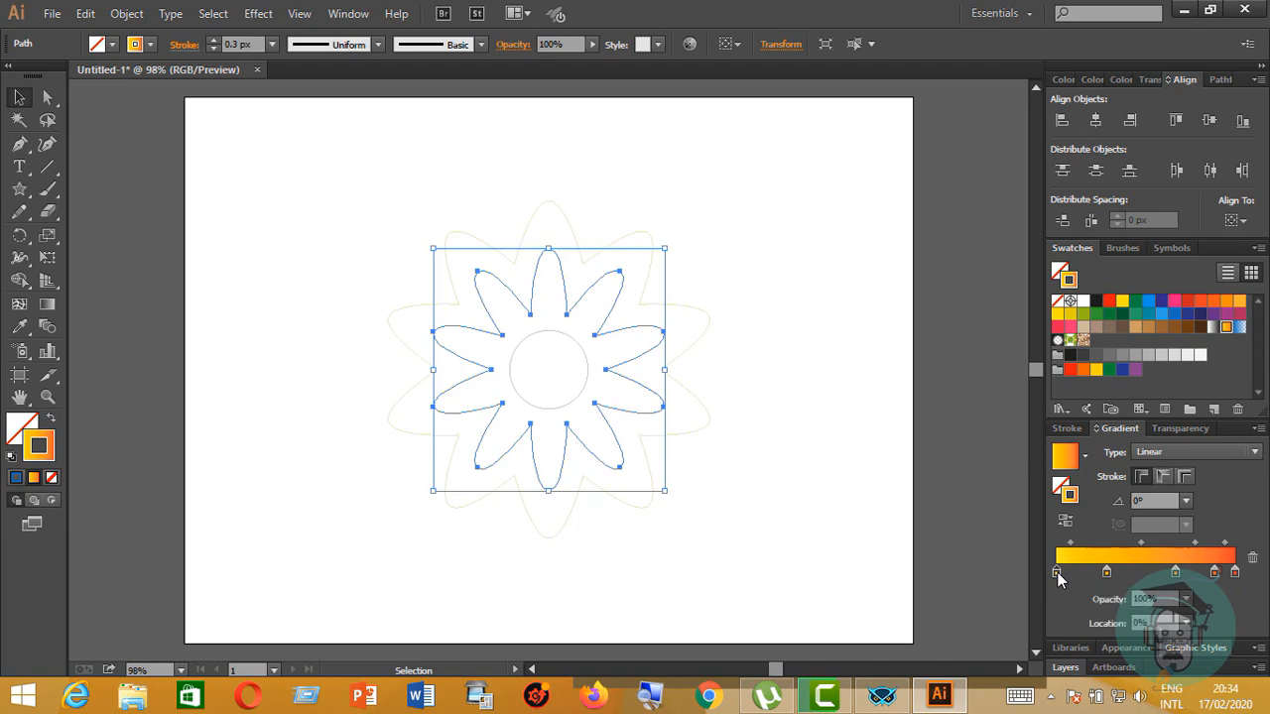
Change the gradient's first color stop to orange-red FF4F26 by lowering its green value to 79
double_click(1057, 572)
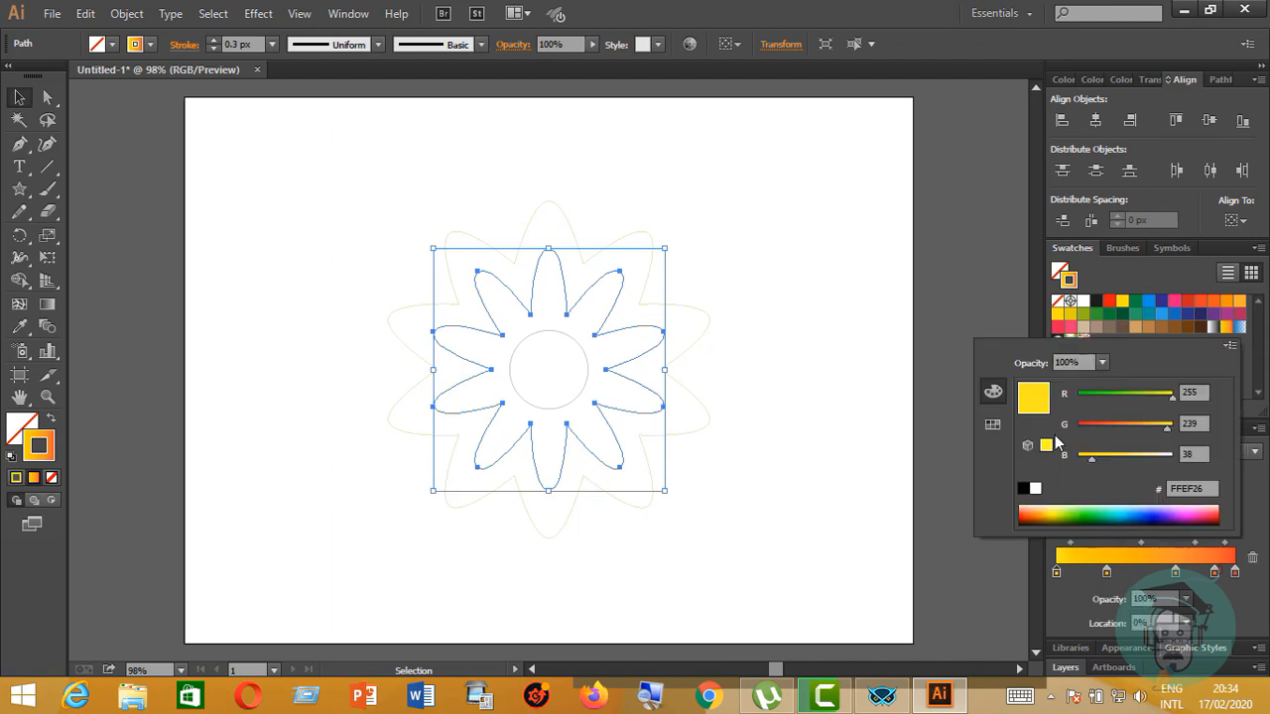
drag(1167, 429, 1107, 430)
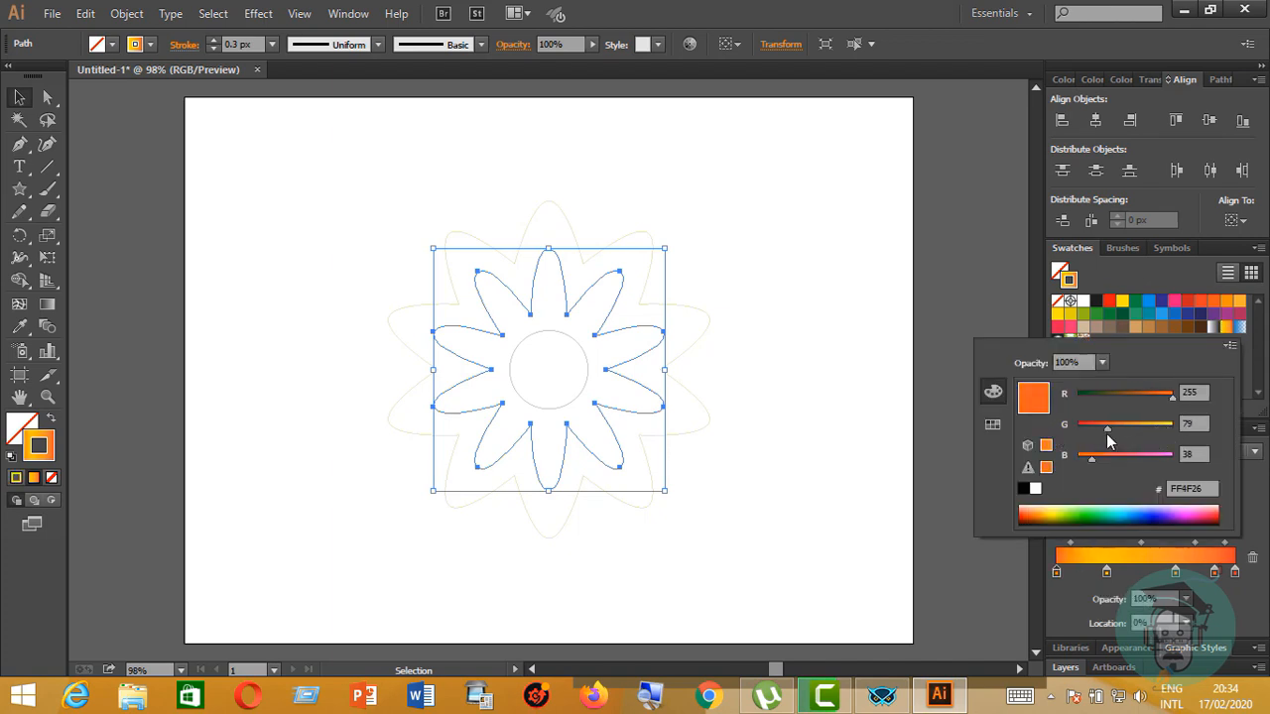
click(1252, 534)
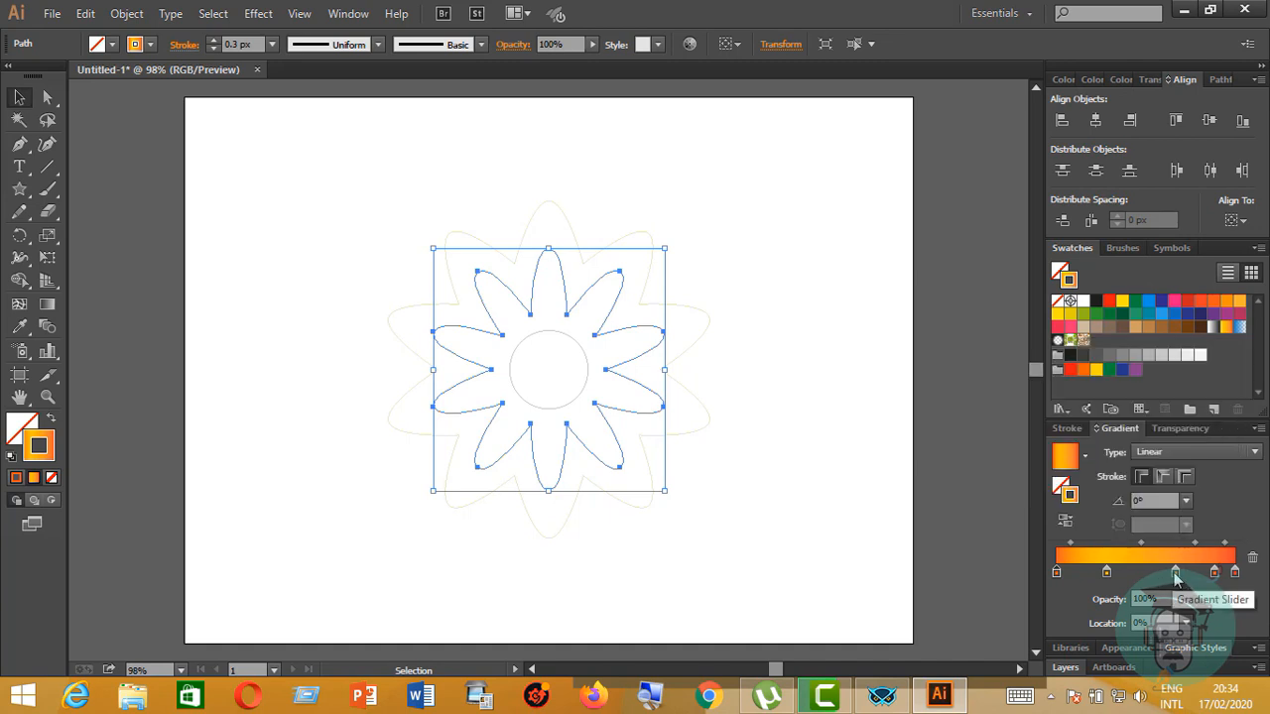
Change the gradient's middle color stop to olive green 7E8F34 by lowering its red value to 126, and deselect the shape
double_click(1176, 573)
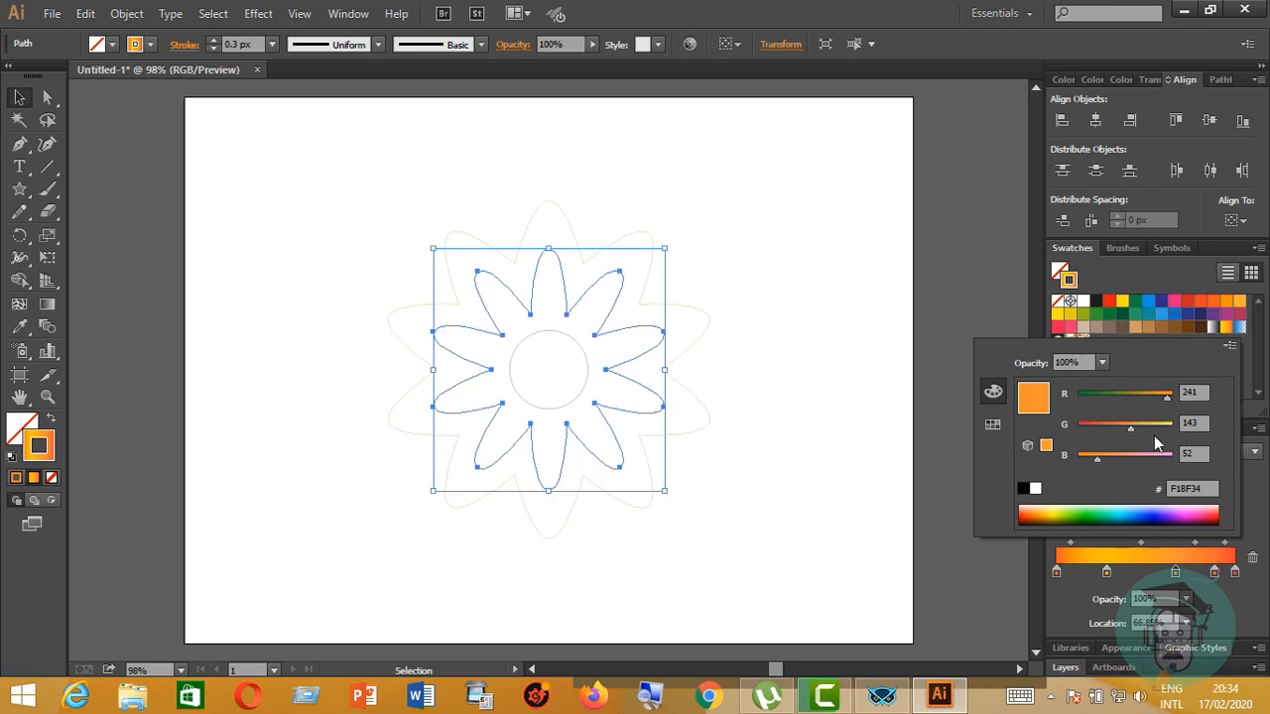
drag(1167, 402, 1134, 411)
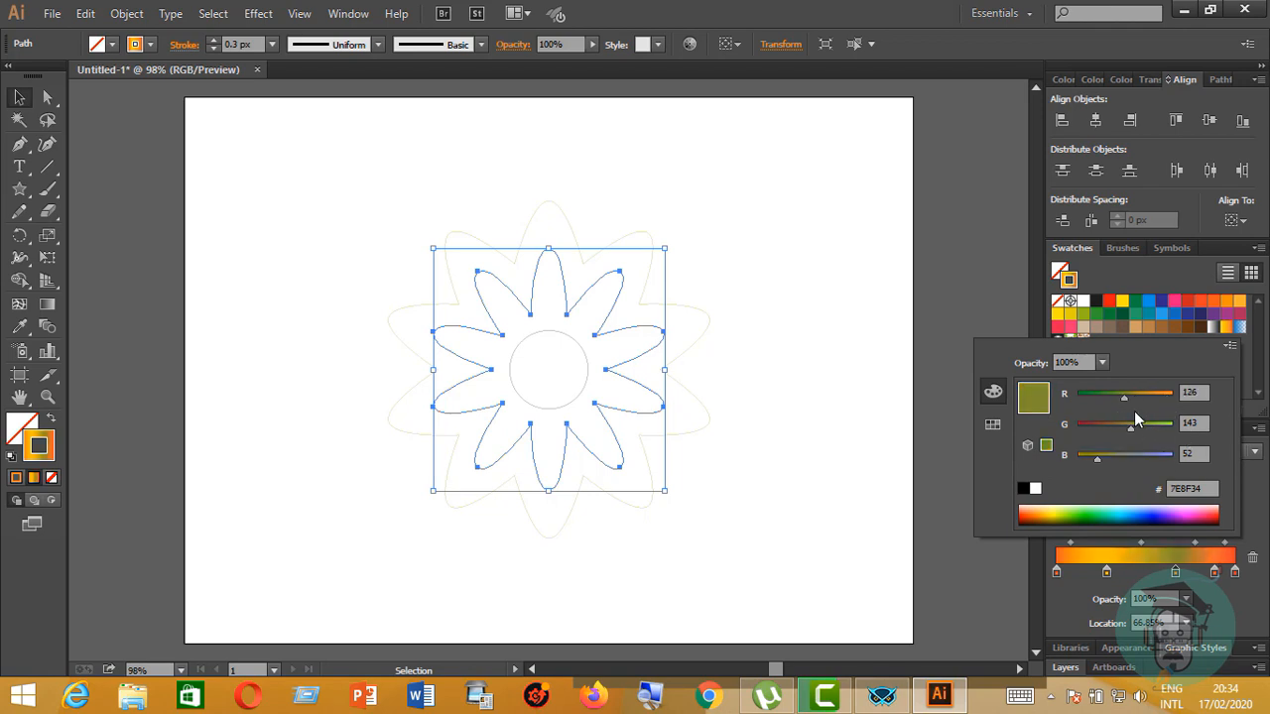
click(1256, 496)
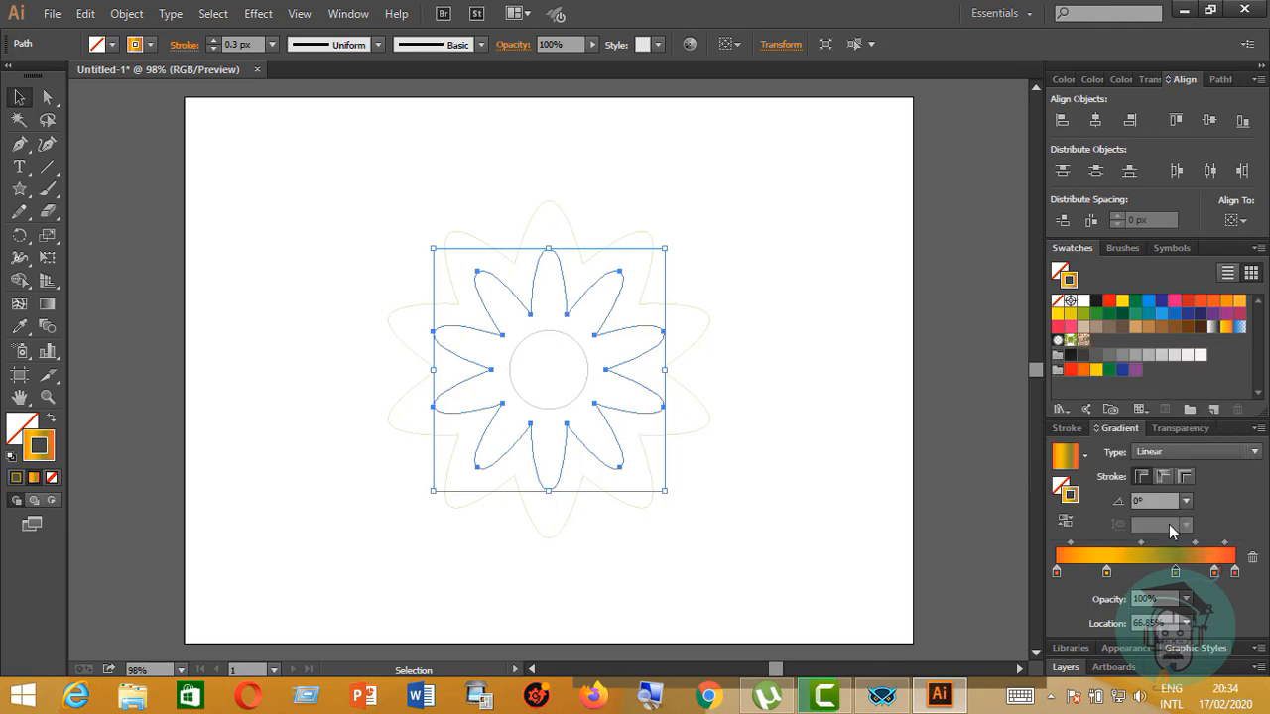
click(761, 441)
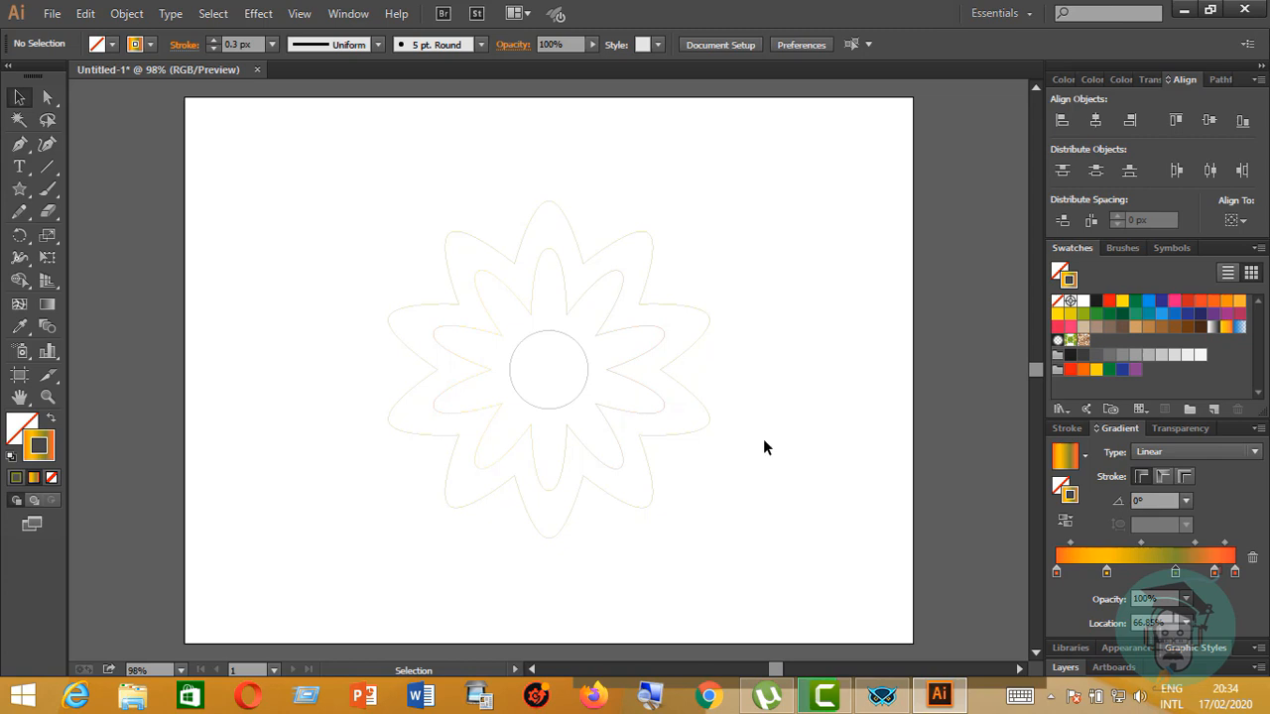
Apply the edited orange-and-olive linear gradient to the stroke of the center circle and deselect it
click(579, 395)
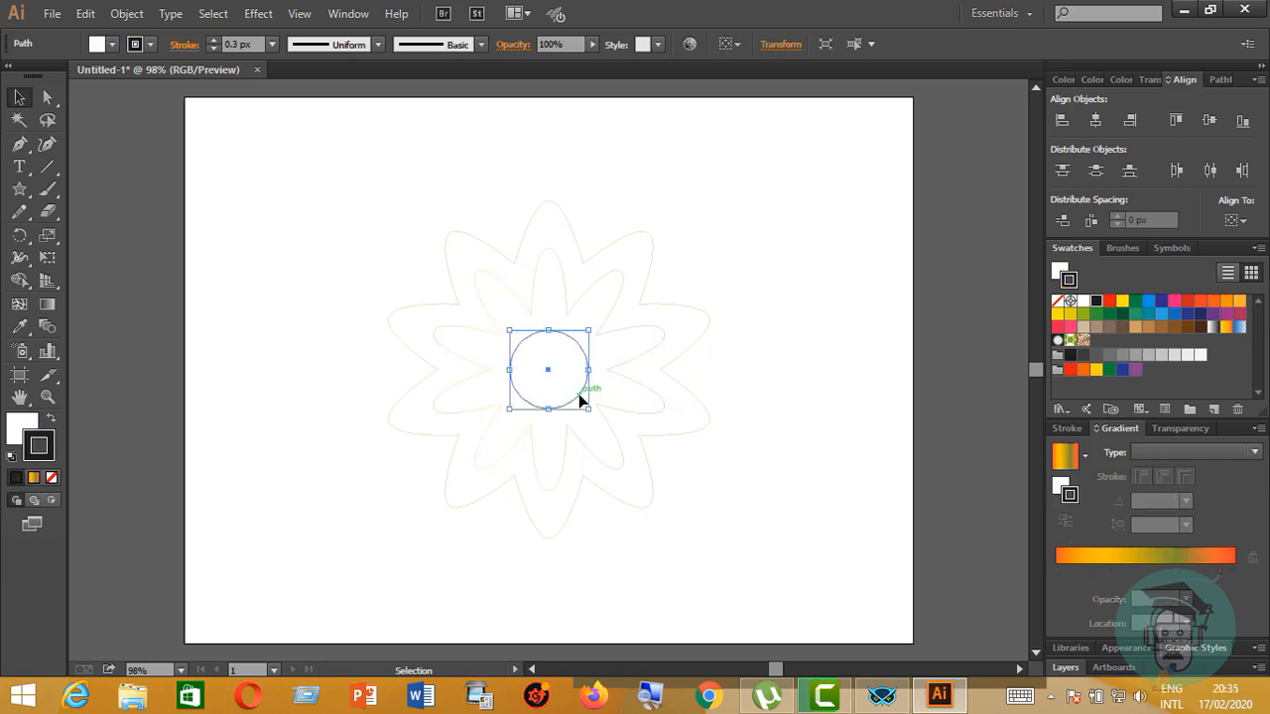
click(1162, 555)
click(854, 480)
Select the circle and both petal shapes, set the blend spacing to a Specified Distance of 800 px, and deselect them
drag(345, 185, 952, 598)
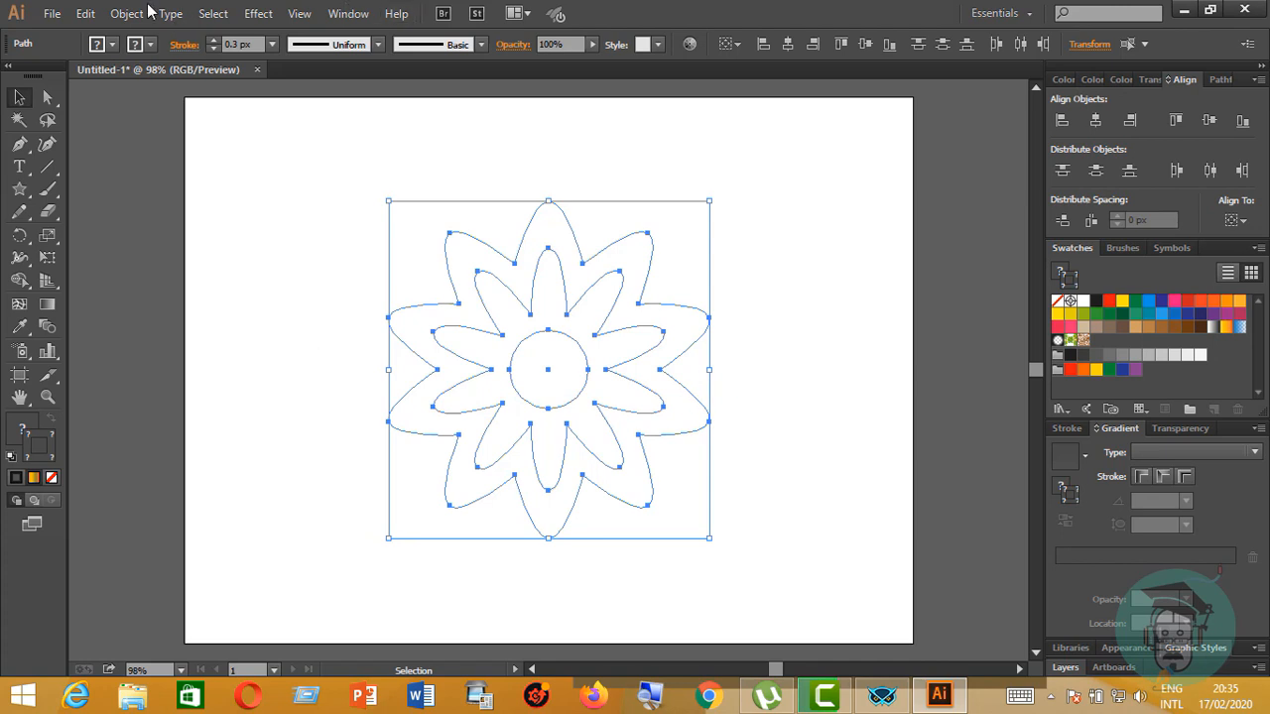
click(111, 22)
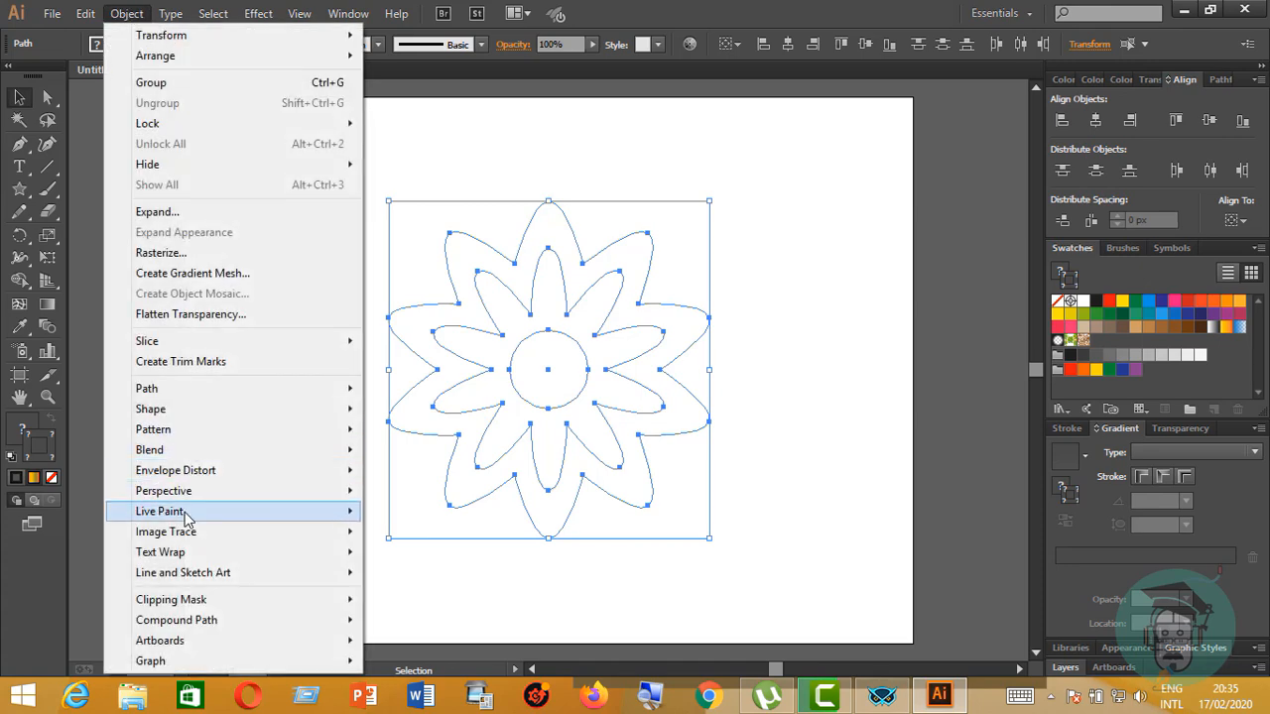
mouse_move(164, 457)
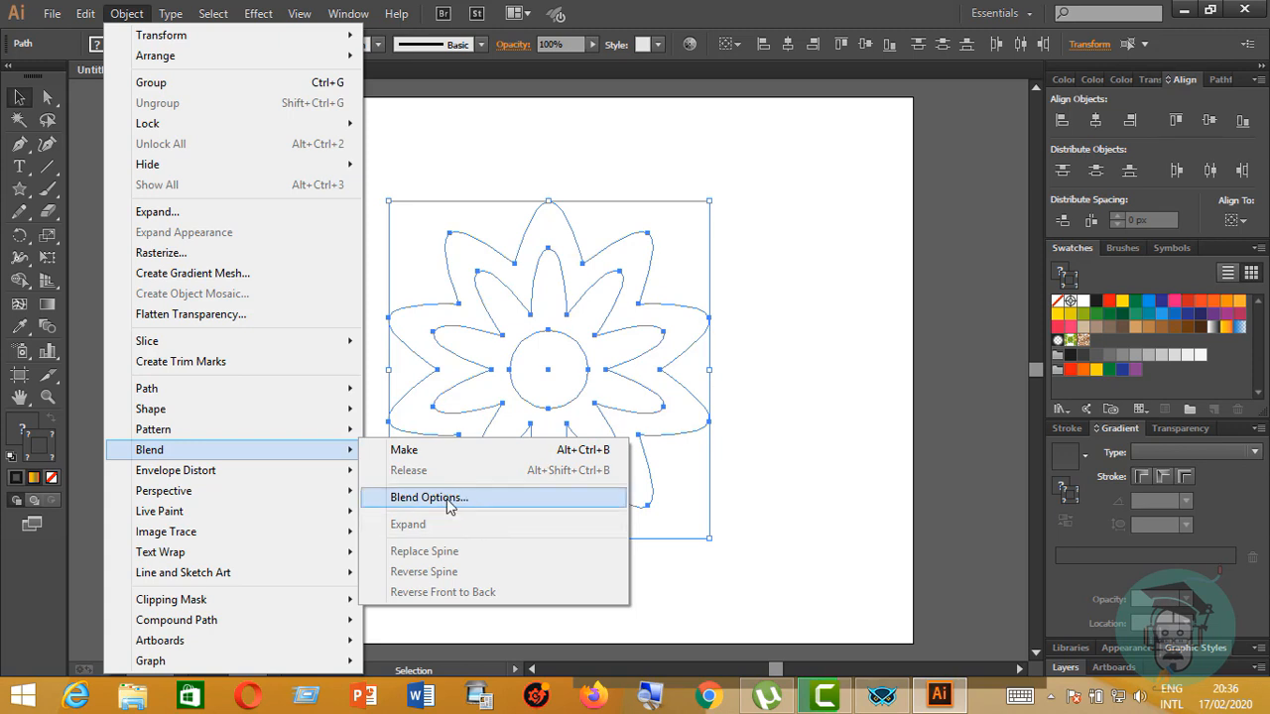
click(447, 500)
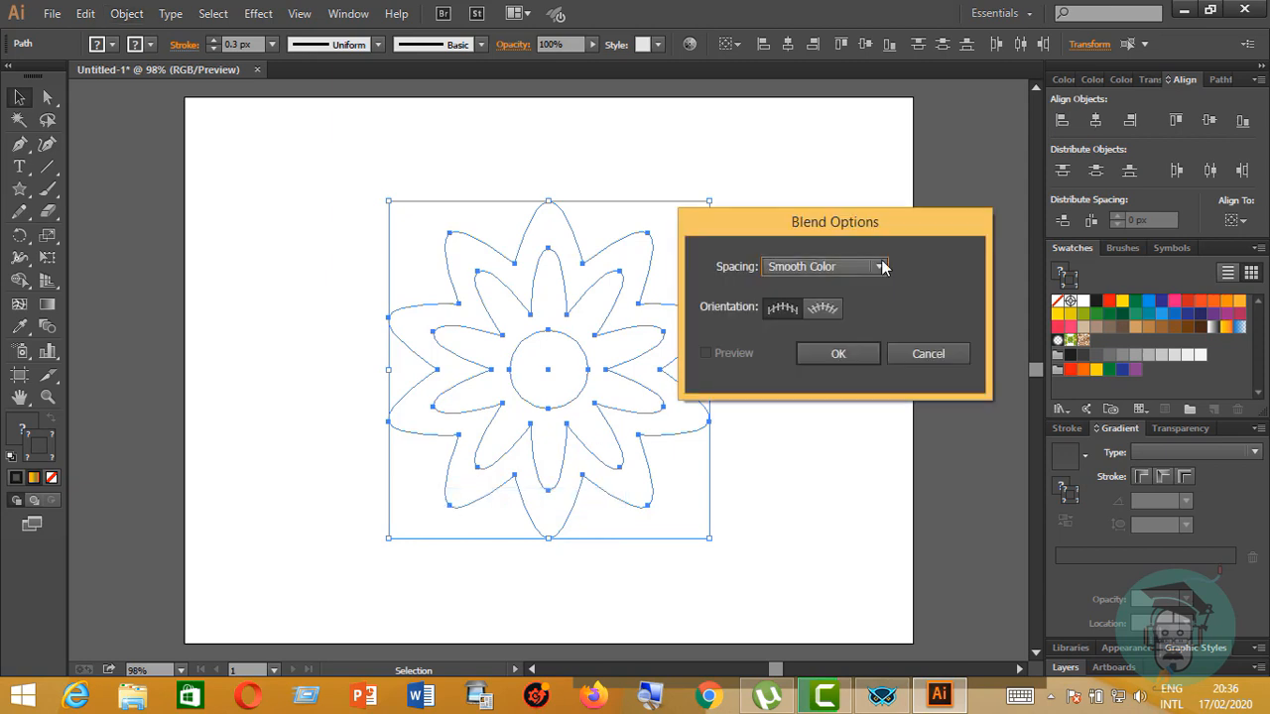
click(881, 263)
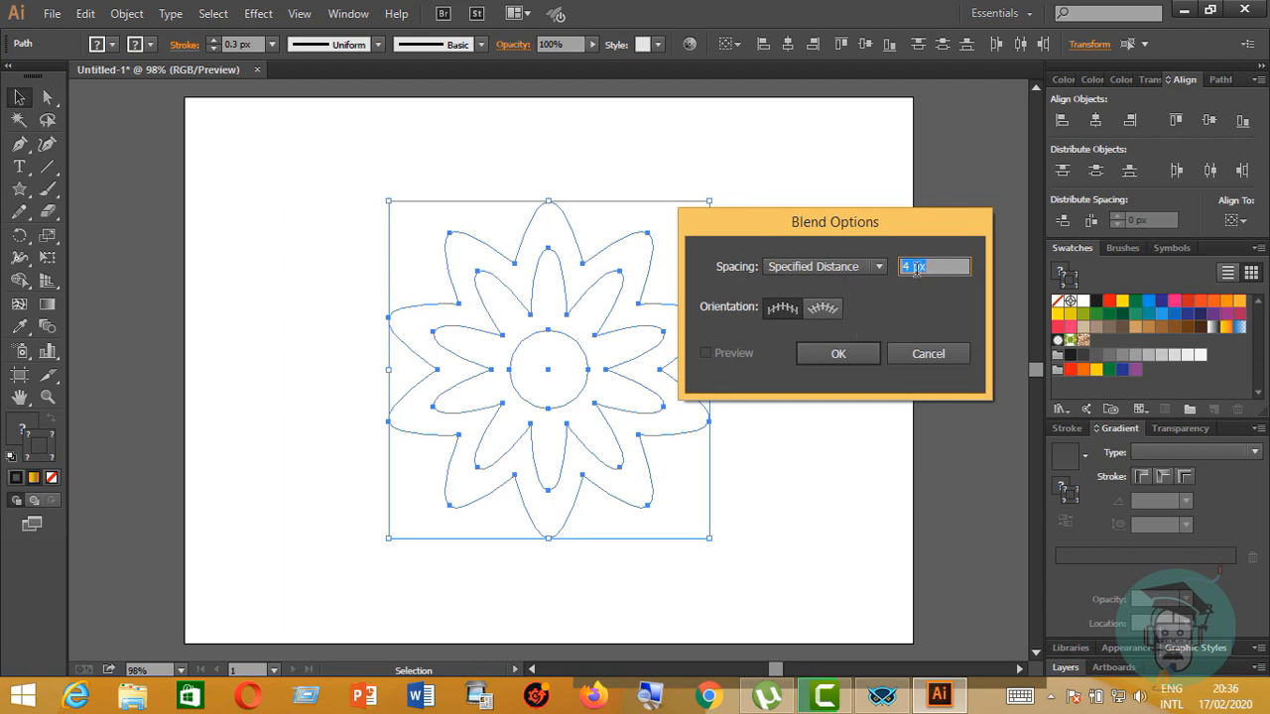
click(911, 268)
key(BackSpace)
key(BackSpace)
text(800)
click(839, 355)
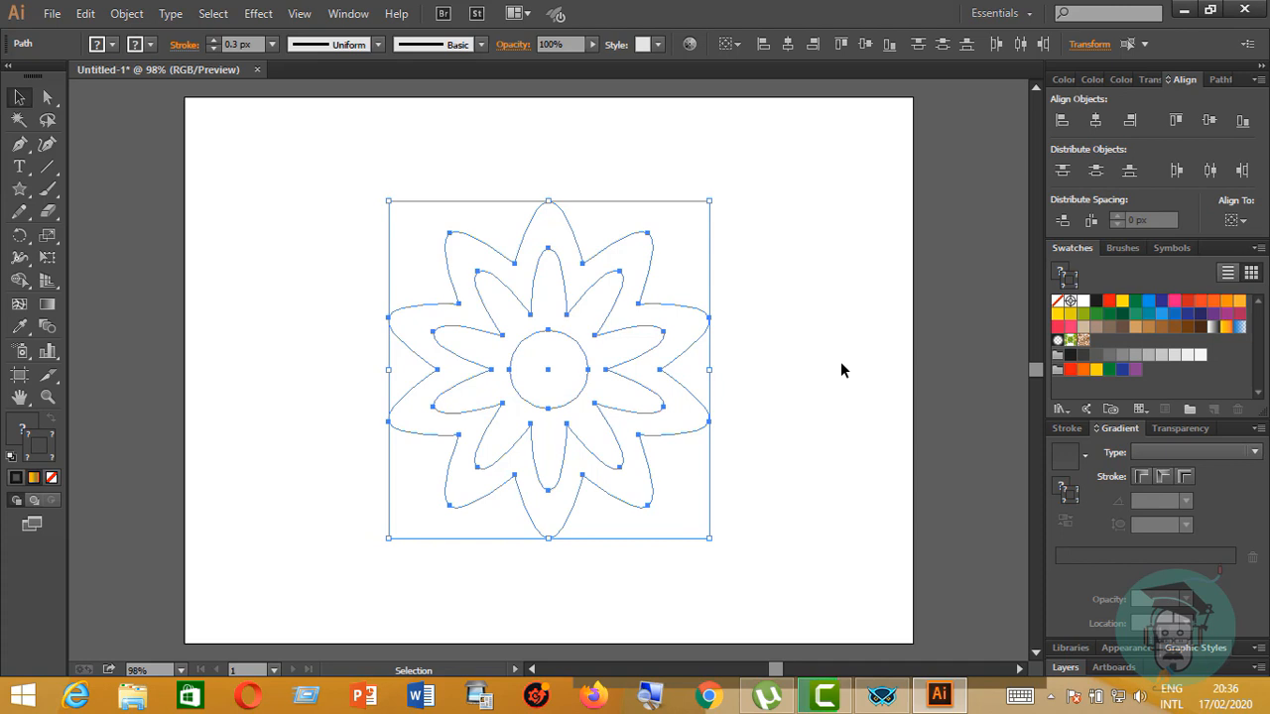
click(840, 355)
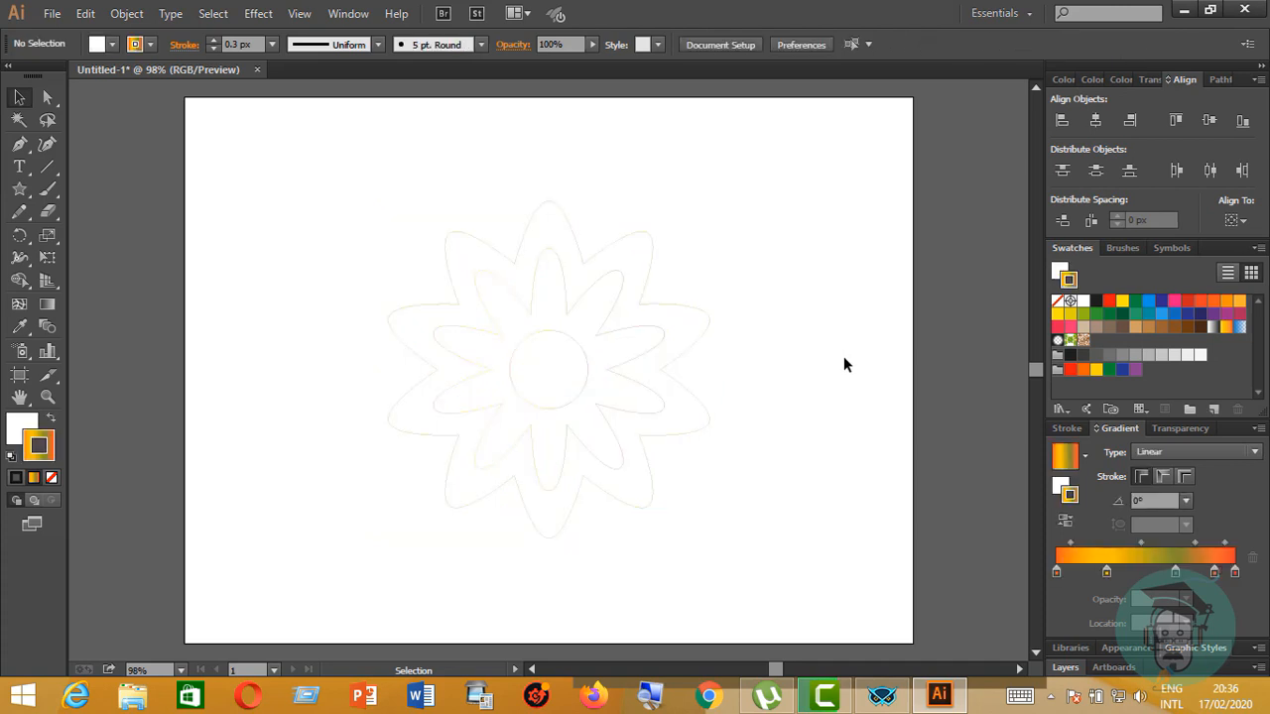
Make a blend from the circle and both petal shapes, and deselect it
drag(375, 194, 765, 511)
click(764, 511)
drag(389, 183, 766, 531)
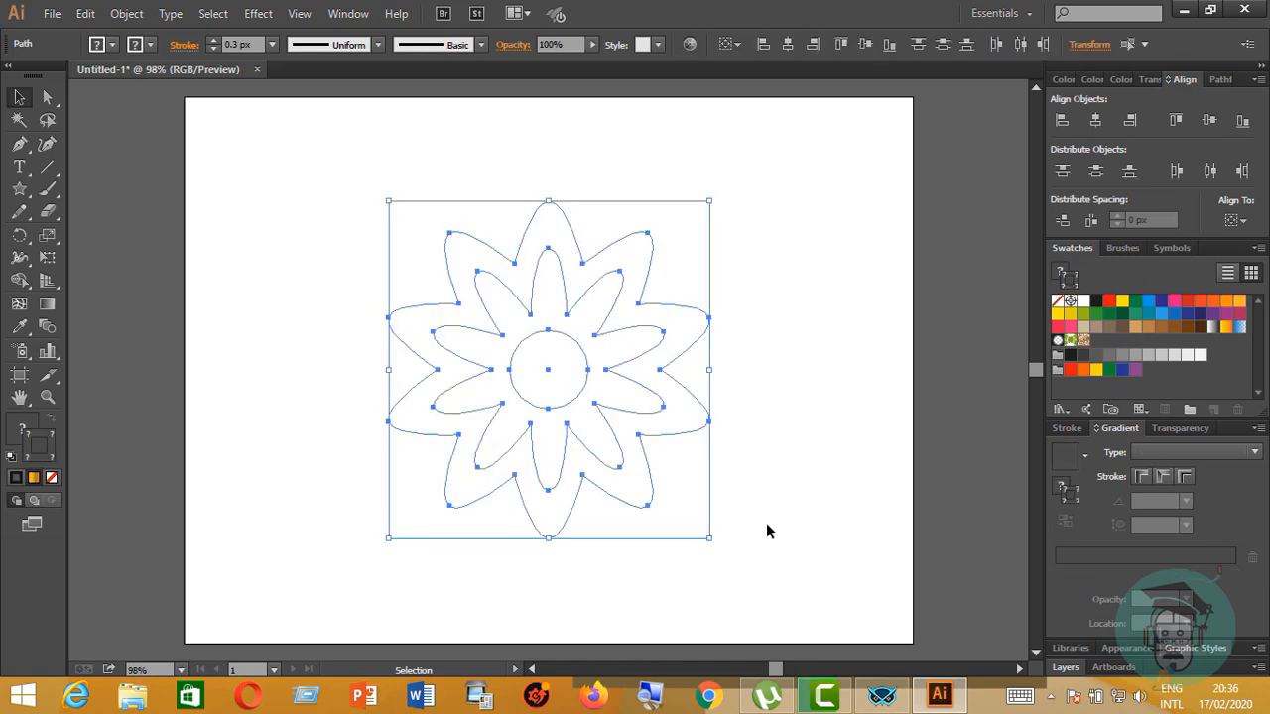
click(126, 13)
mouse_move(235, 450)
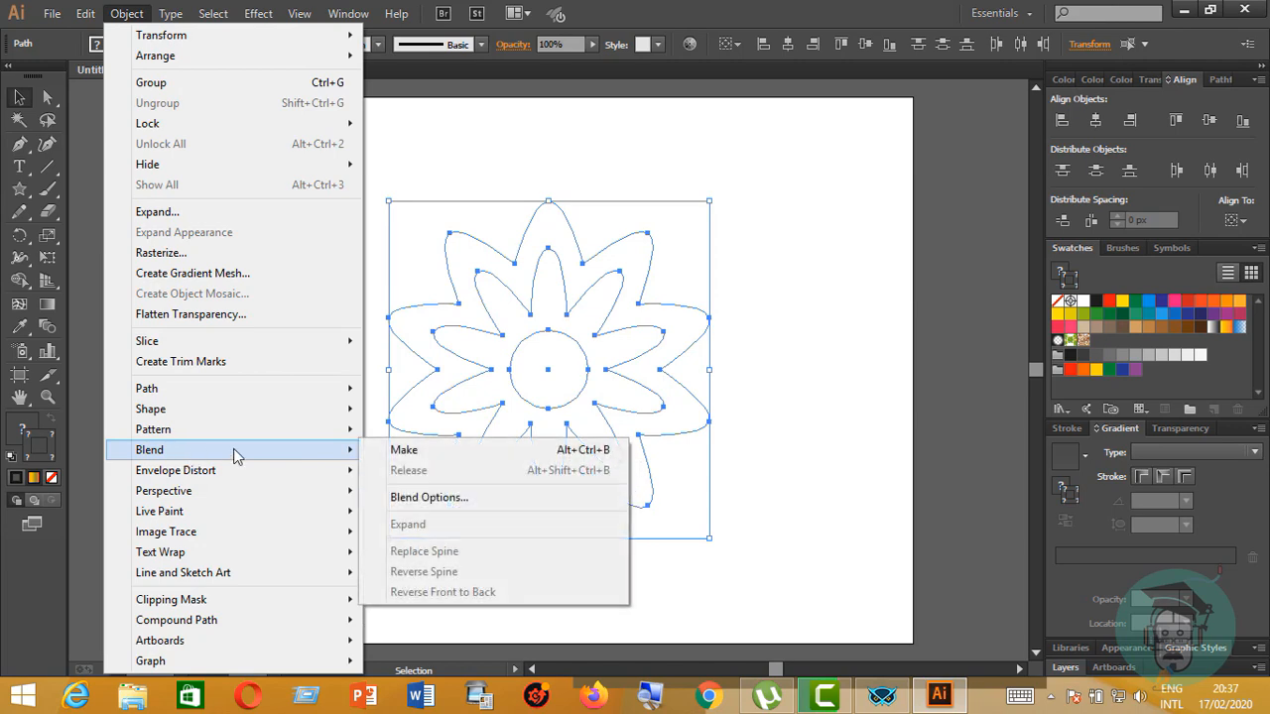
click(435, 454)
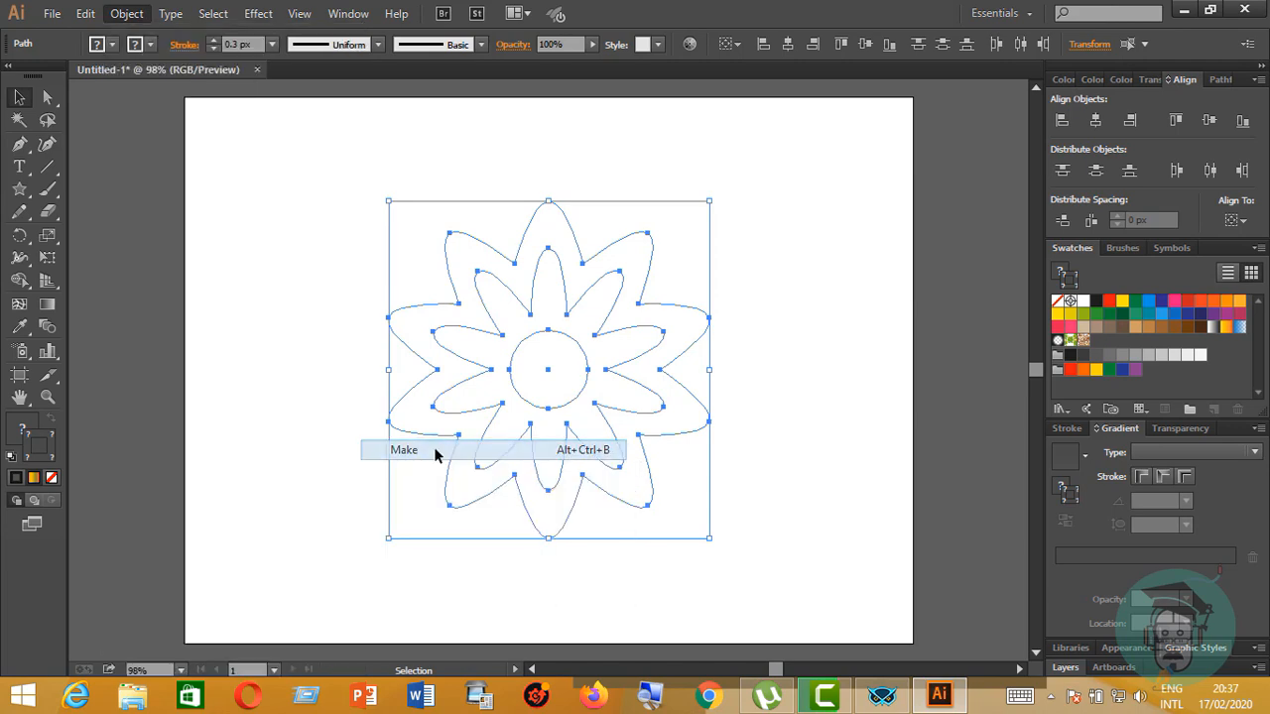
click(798, 468)
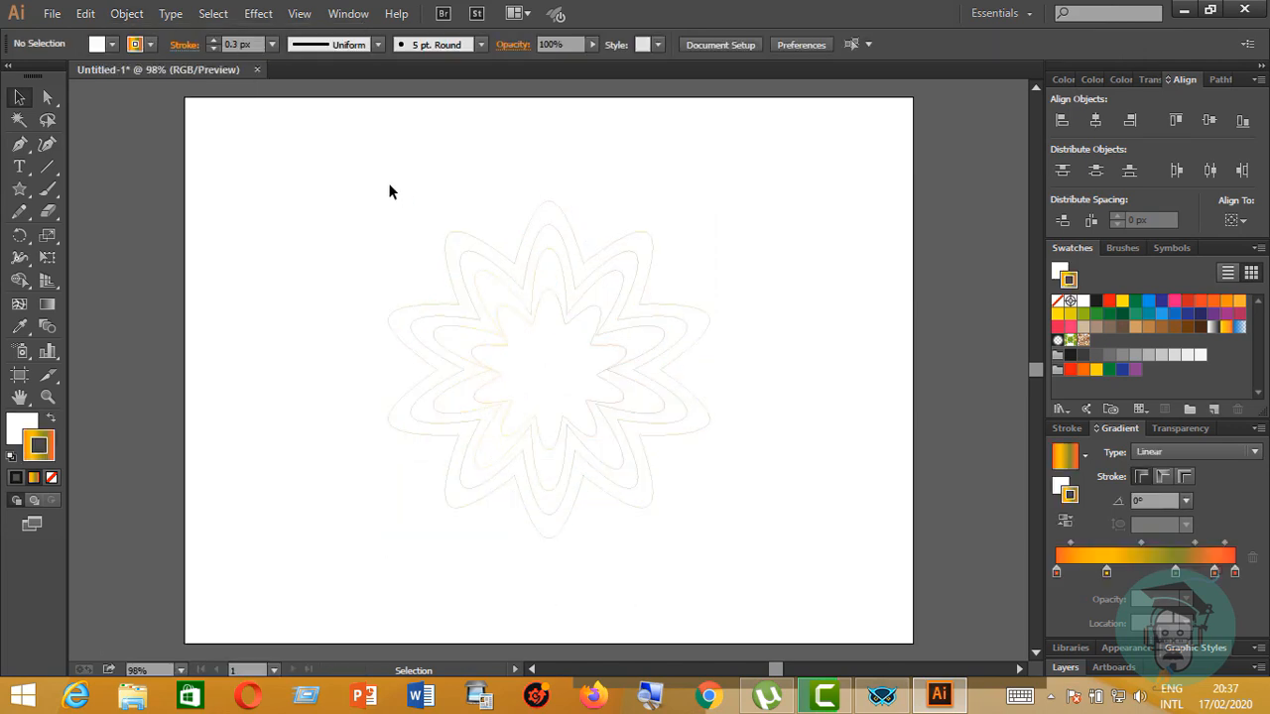
Turn on the preview in the flower blend's options, accept the 800 px Specified Distance spacing, and deselect the blend
drag(363, 169, 721, 532)
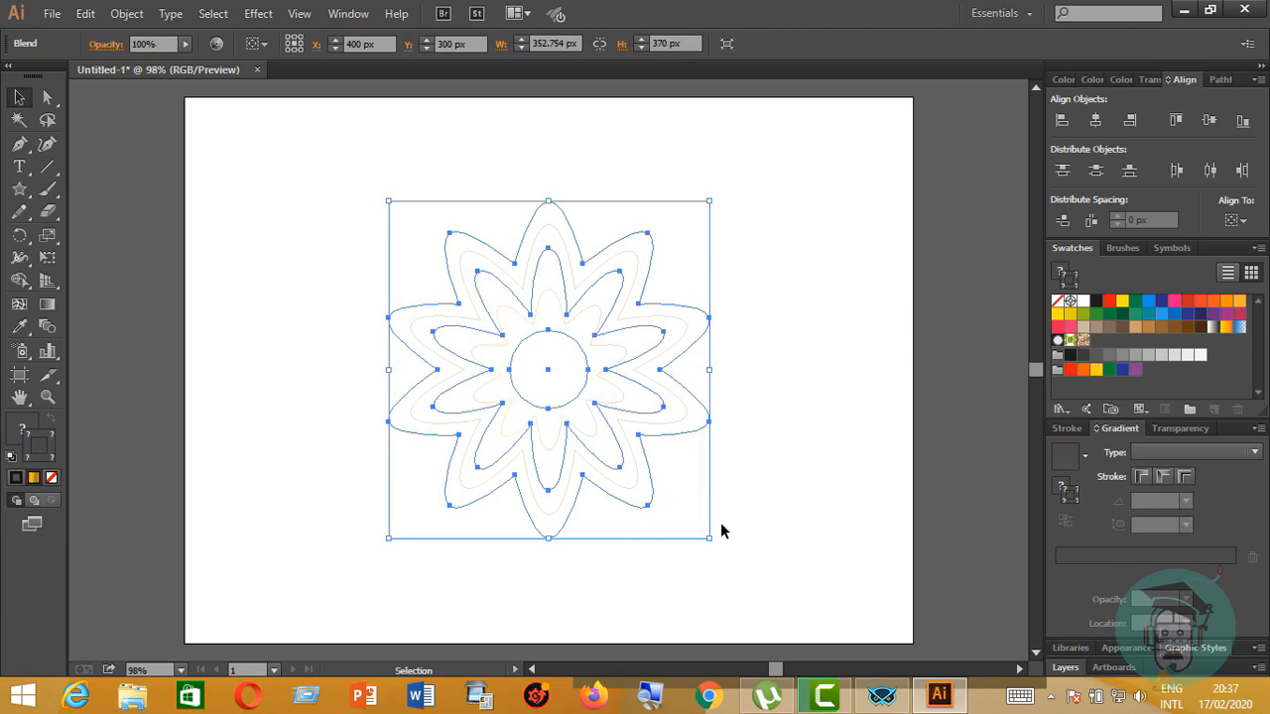
click(721, 532)
click(581, 378)
click(847, 425)
drag(353, 189, 758, 541)
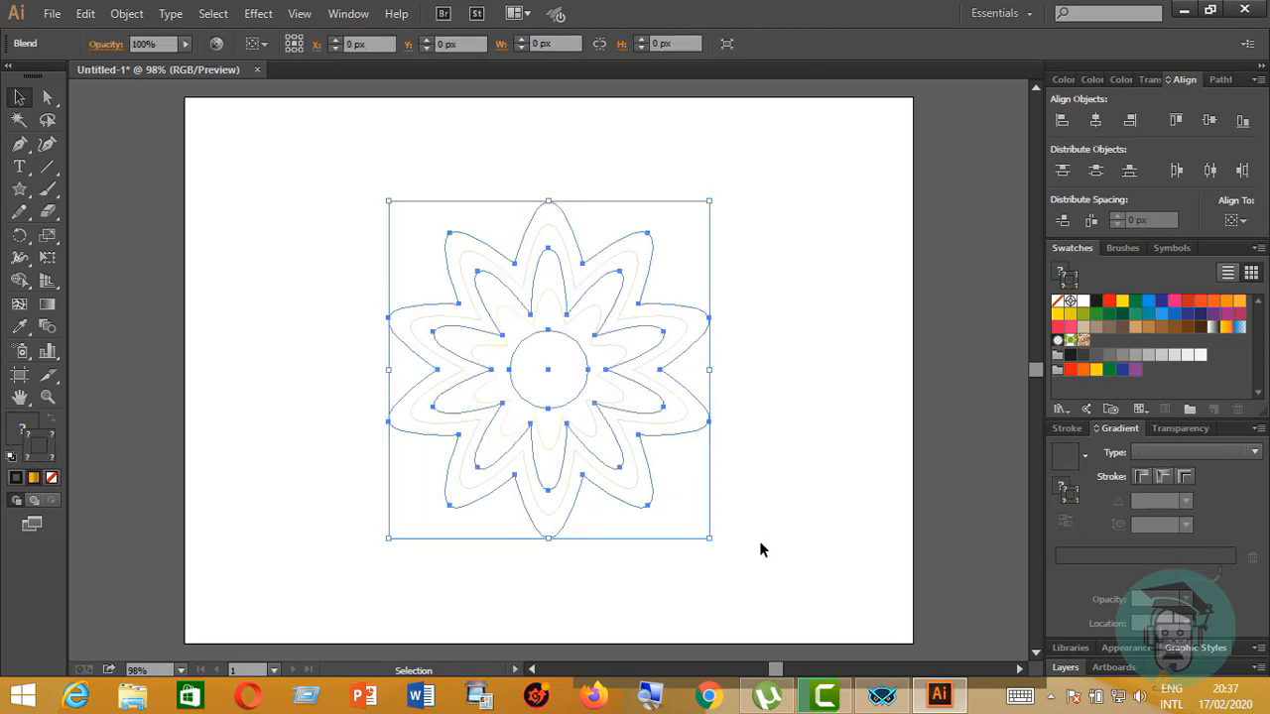
click(126, 13)
mouse_move(206, 458)
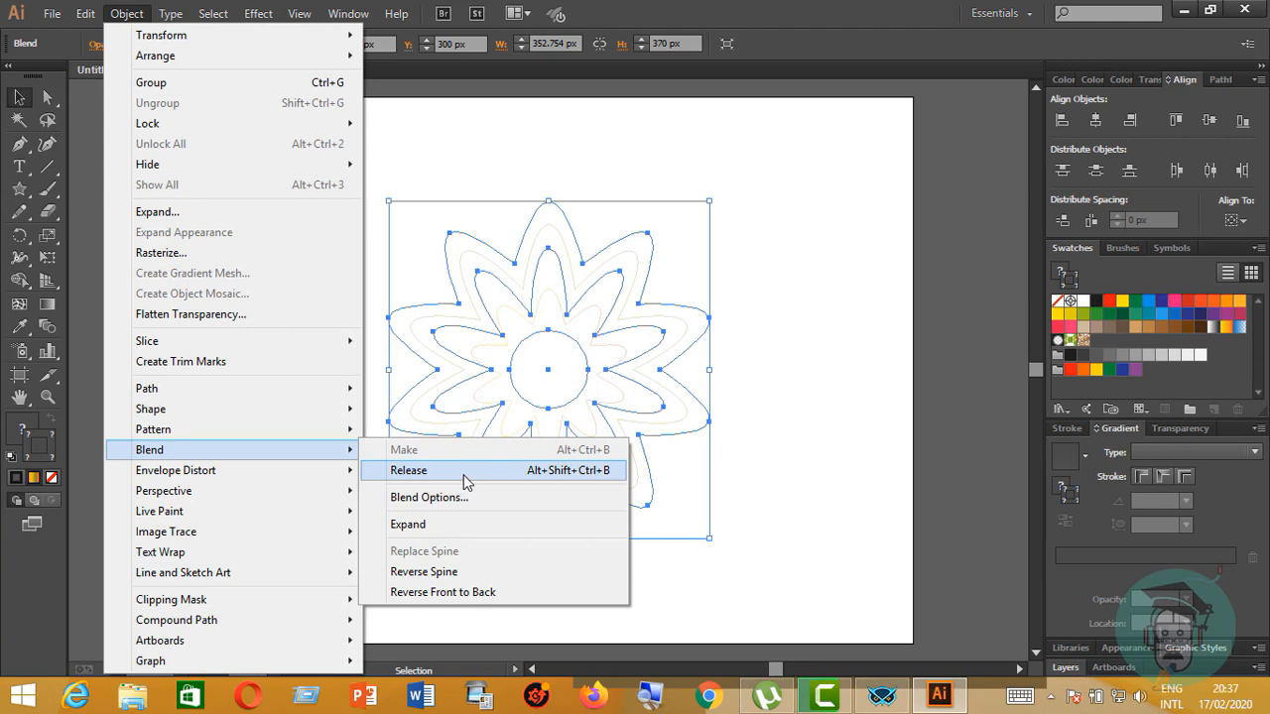
click(459, 498)
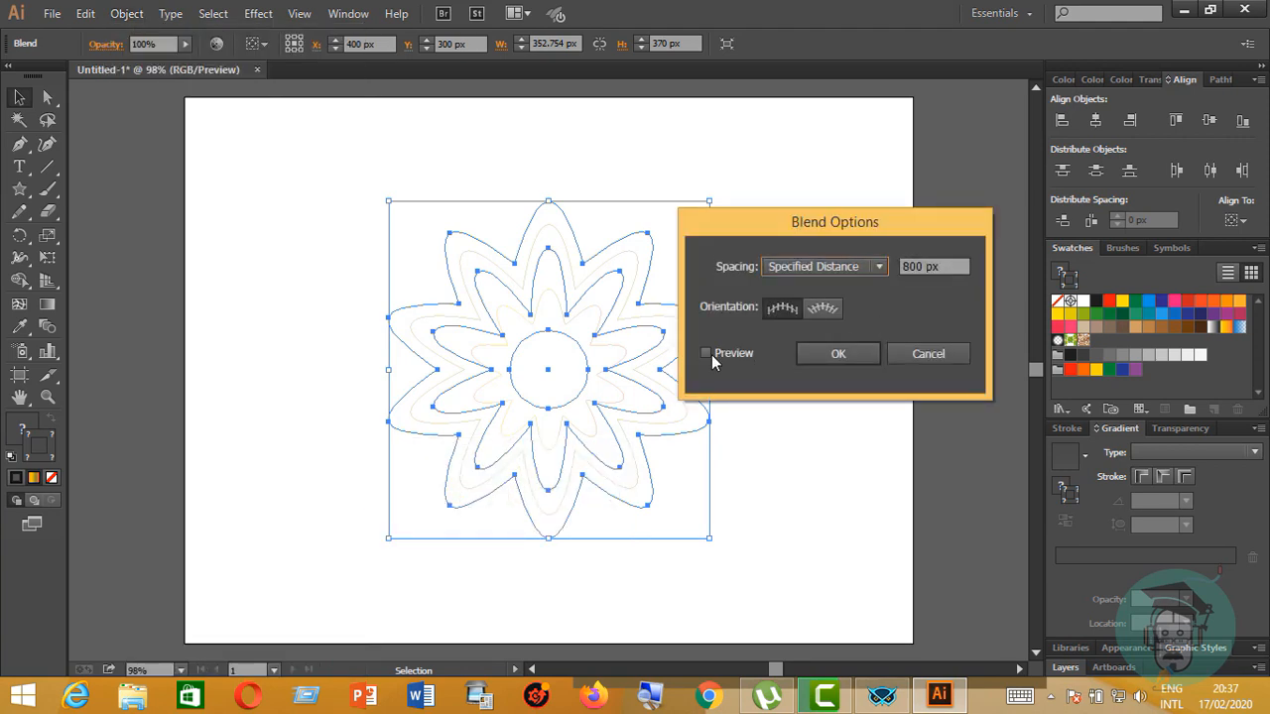
click(707, 353)
click(838, 354)
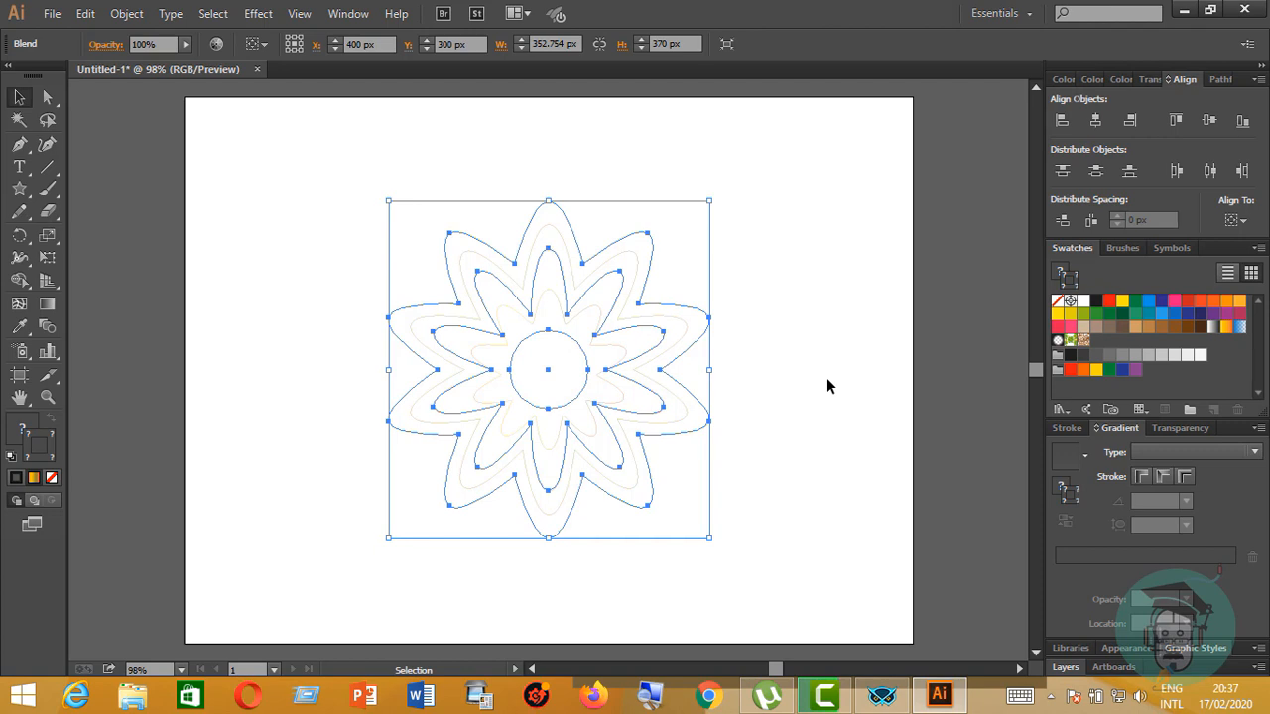
click(829, 379)
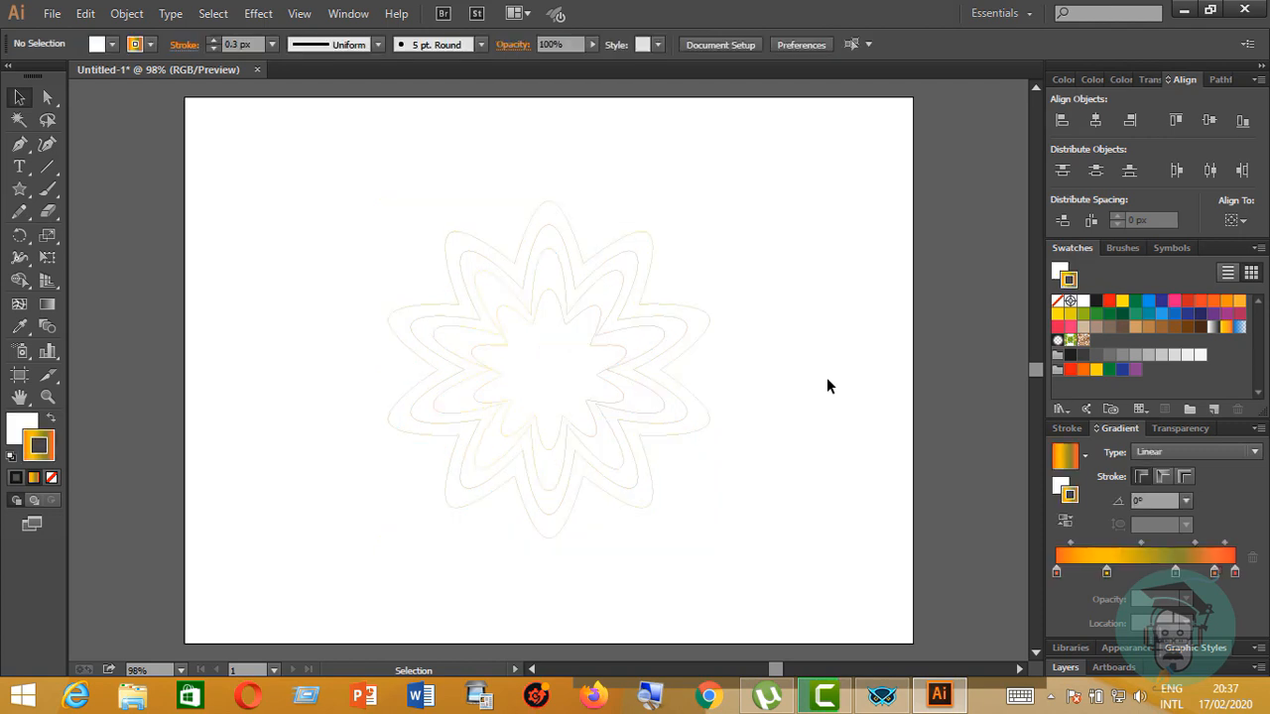
click(503, 254)
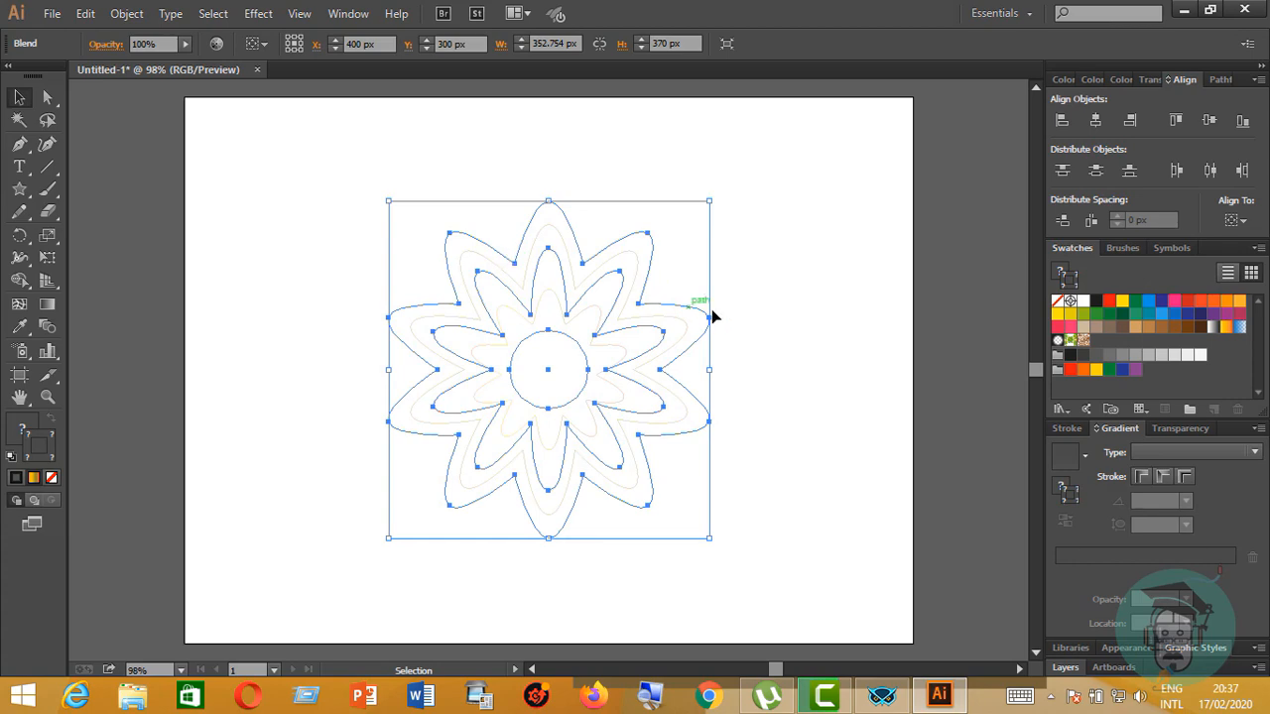
click(629, 357)
click(697, 351)
click(126, 14)
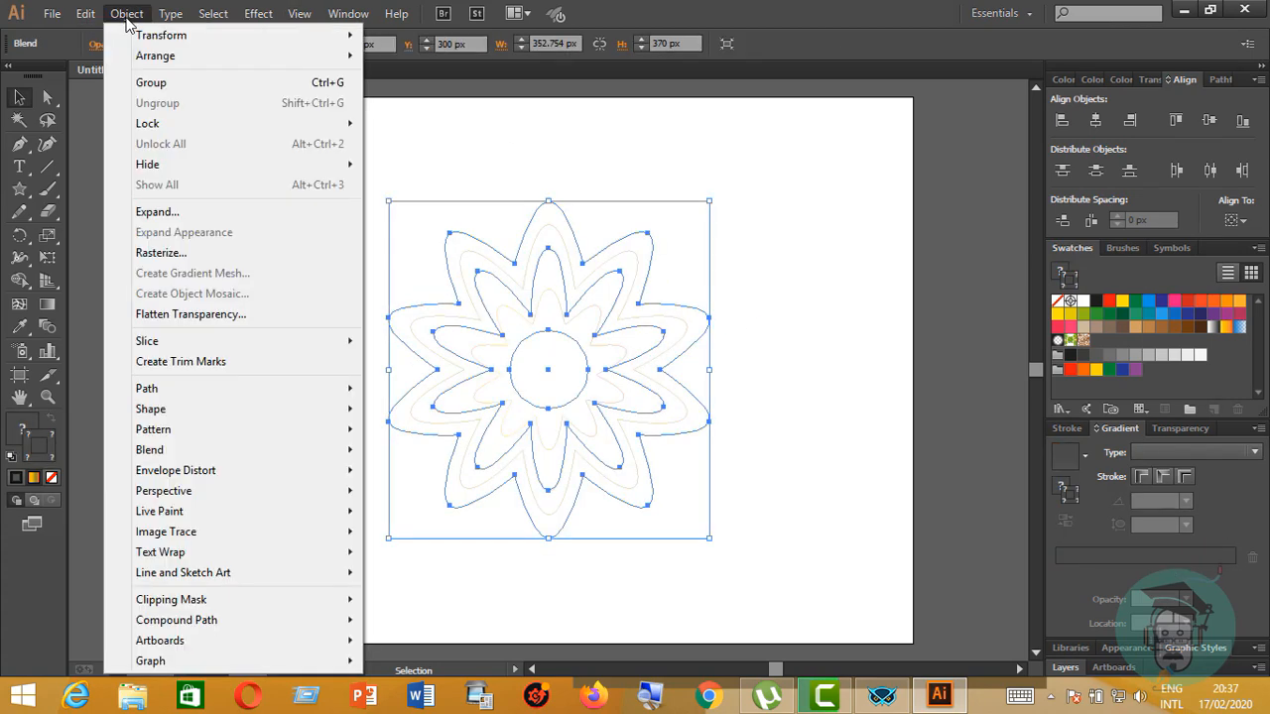
click(800, 269)
Release the flower blend back into its original circle and petal shapes, and deselect them
drag(394, 187, 806, 553)
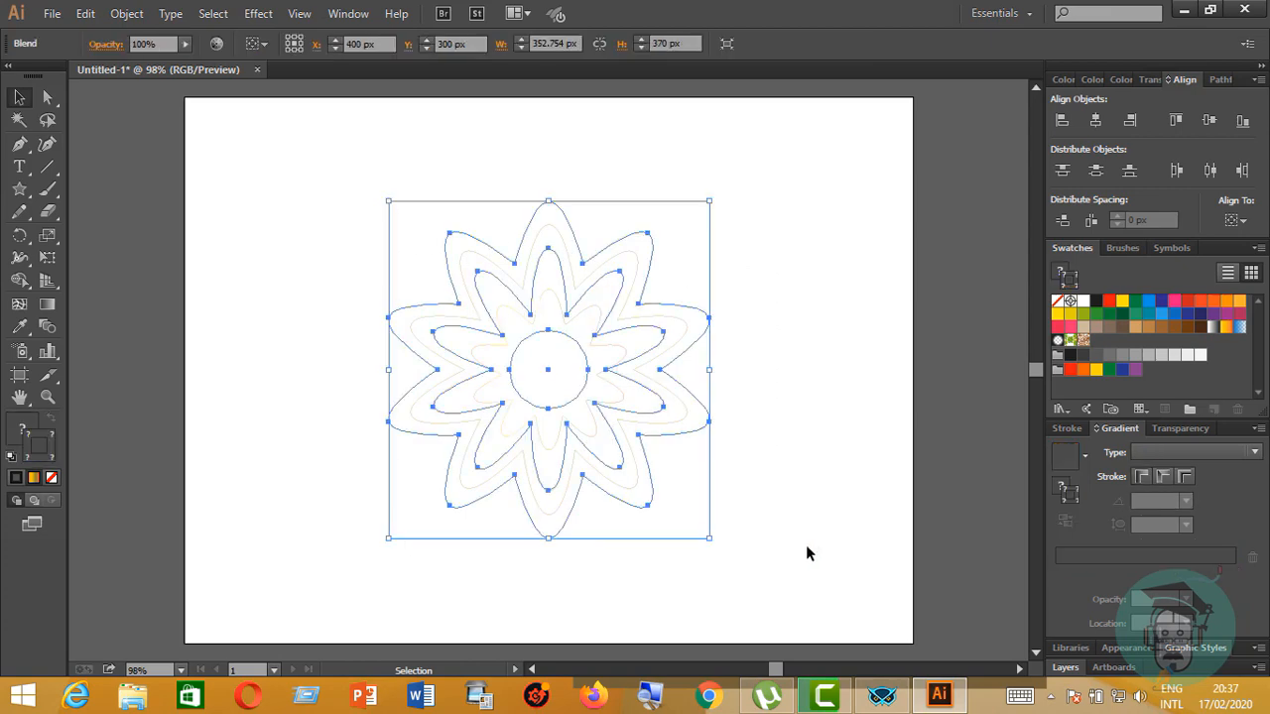
click(126, 14)
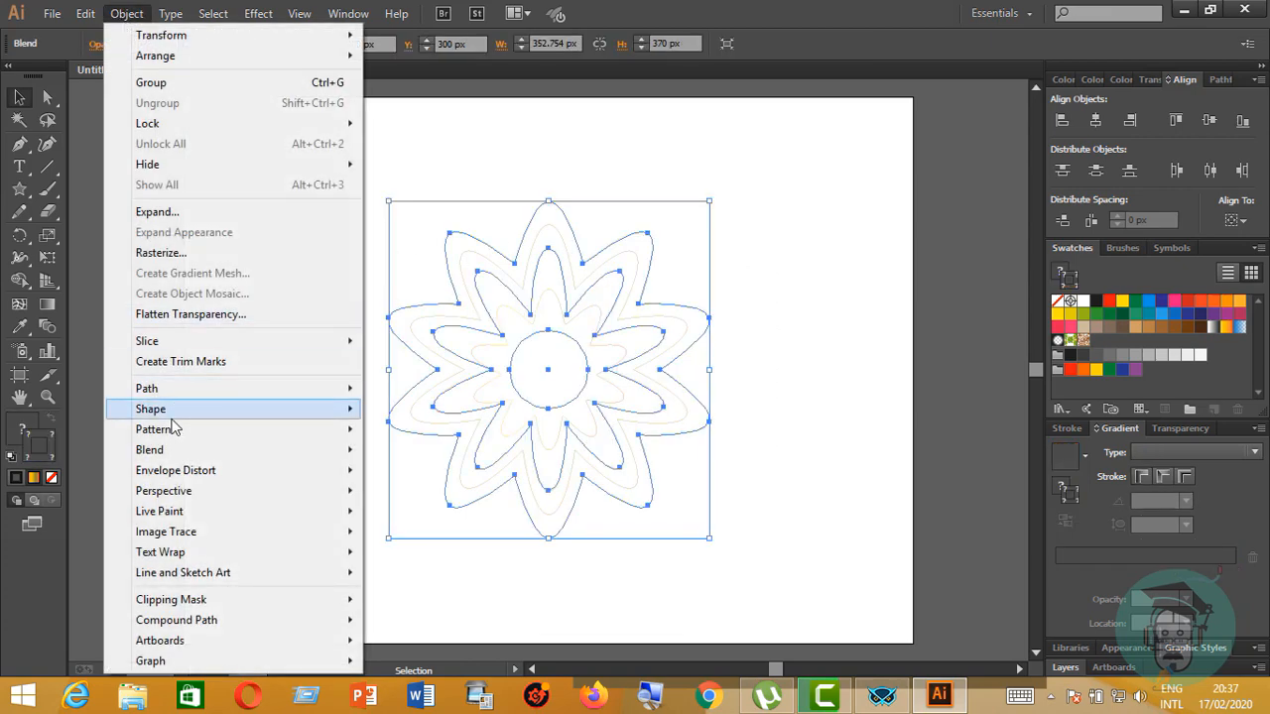
mouse_move(170, 456)
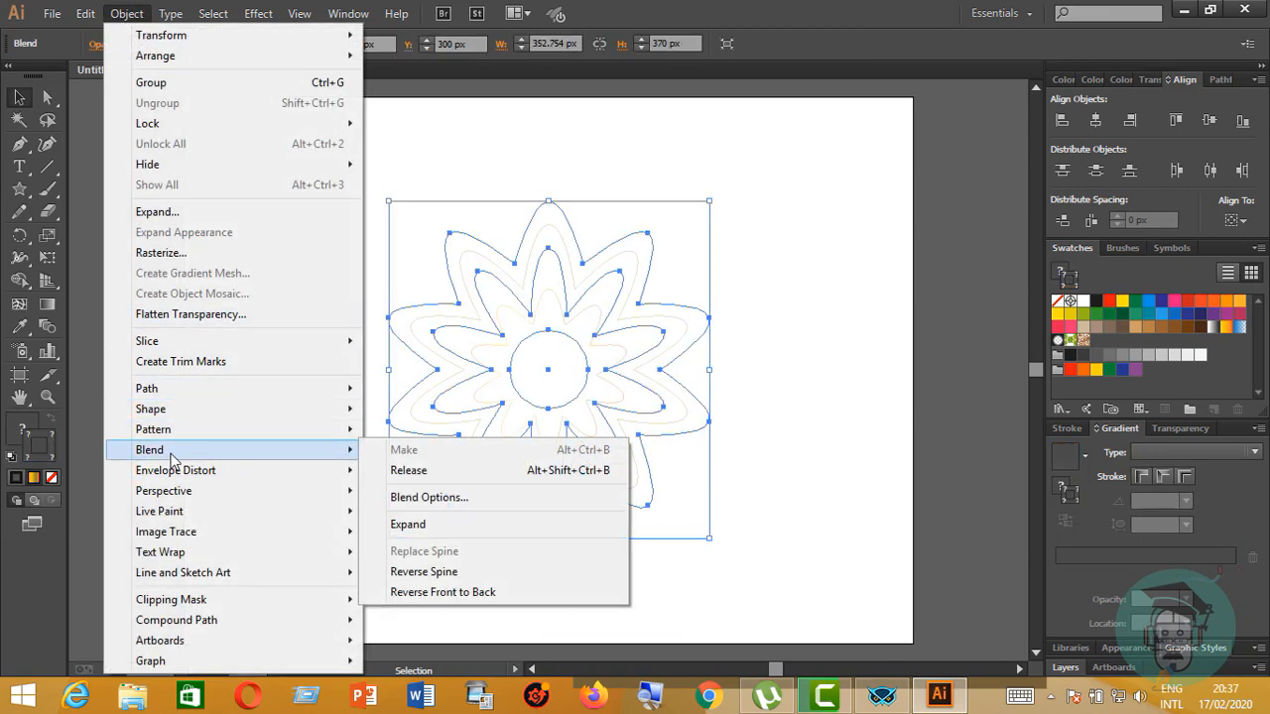
click(478, 472)
click(781, 437)
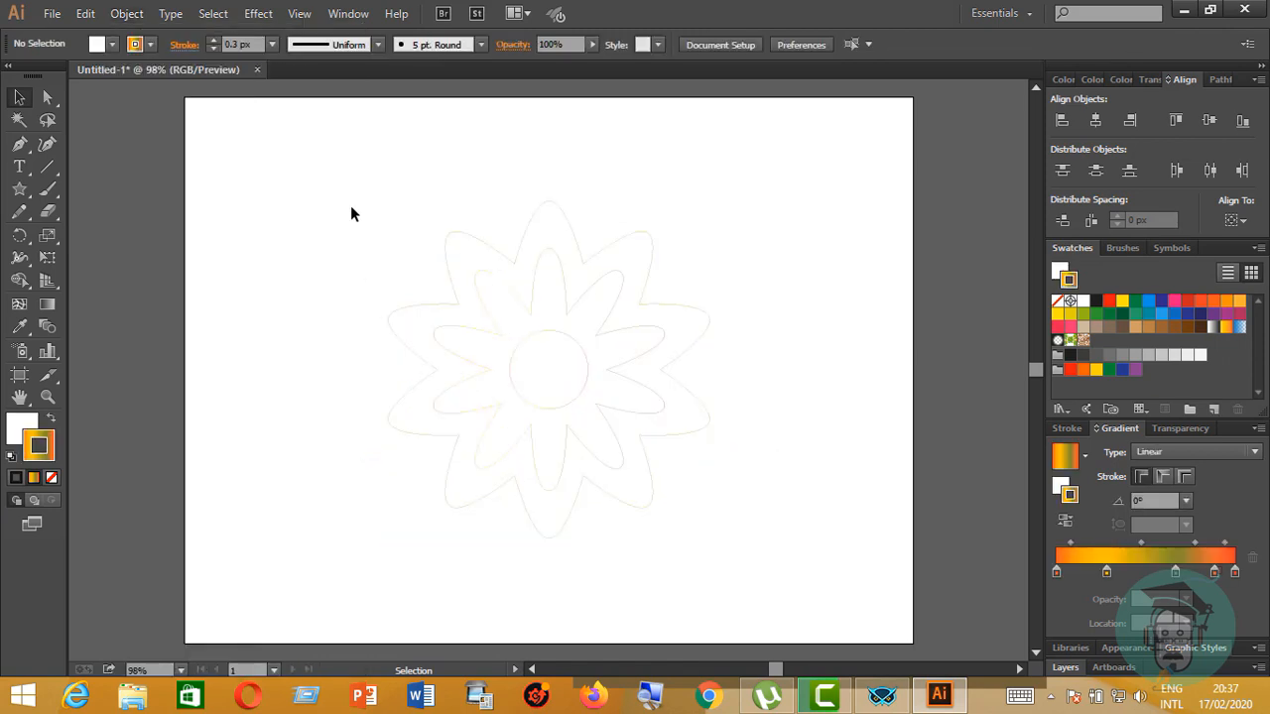
Select the circle and both petal shapes and open their blend options
drag(350, 213, 774, 526)
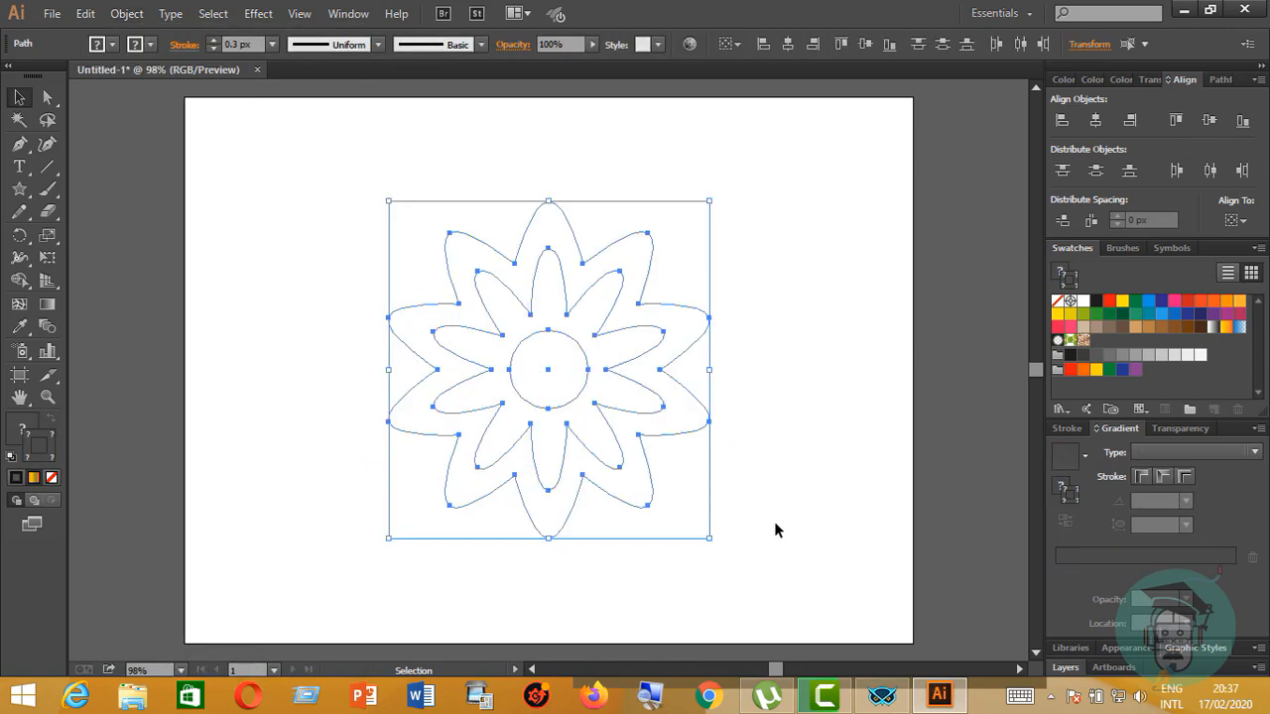
click(127, 14)
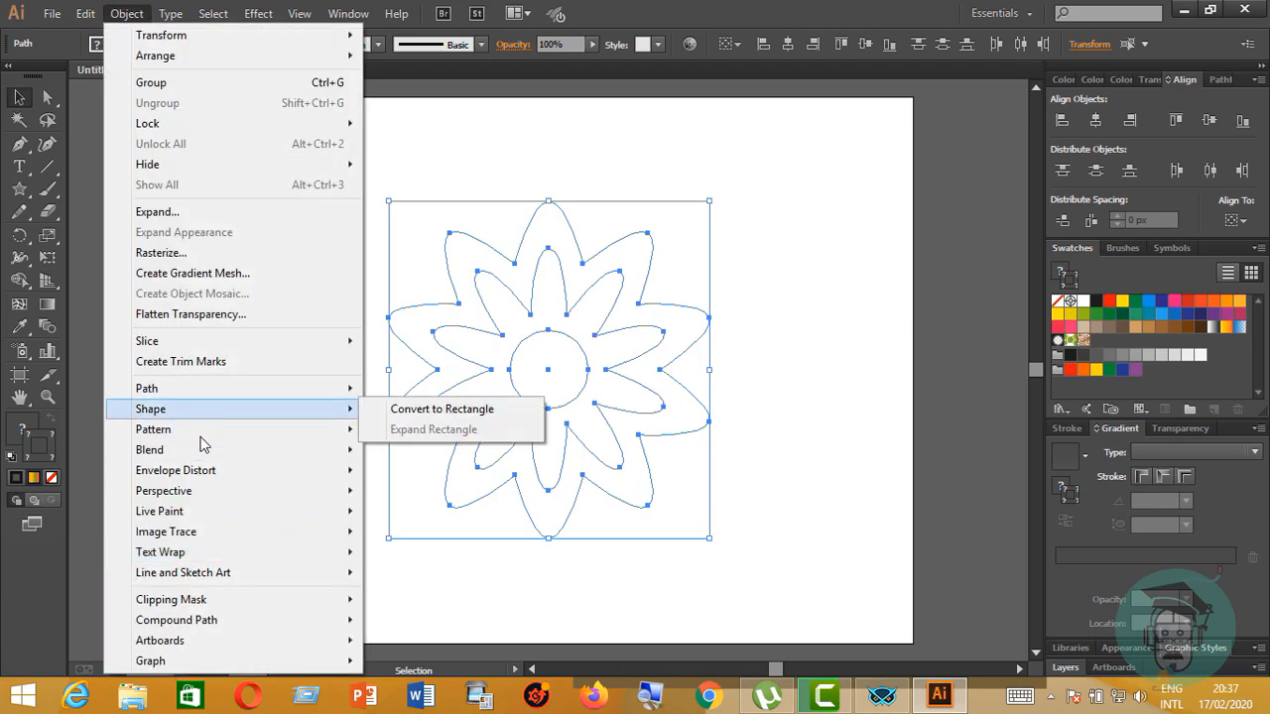
mouse_move(201, 449)
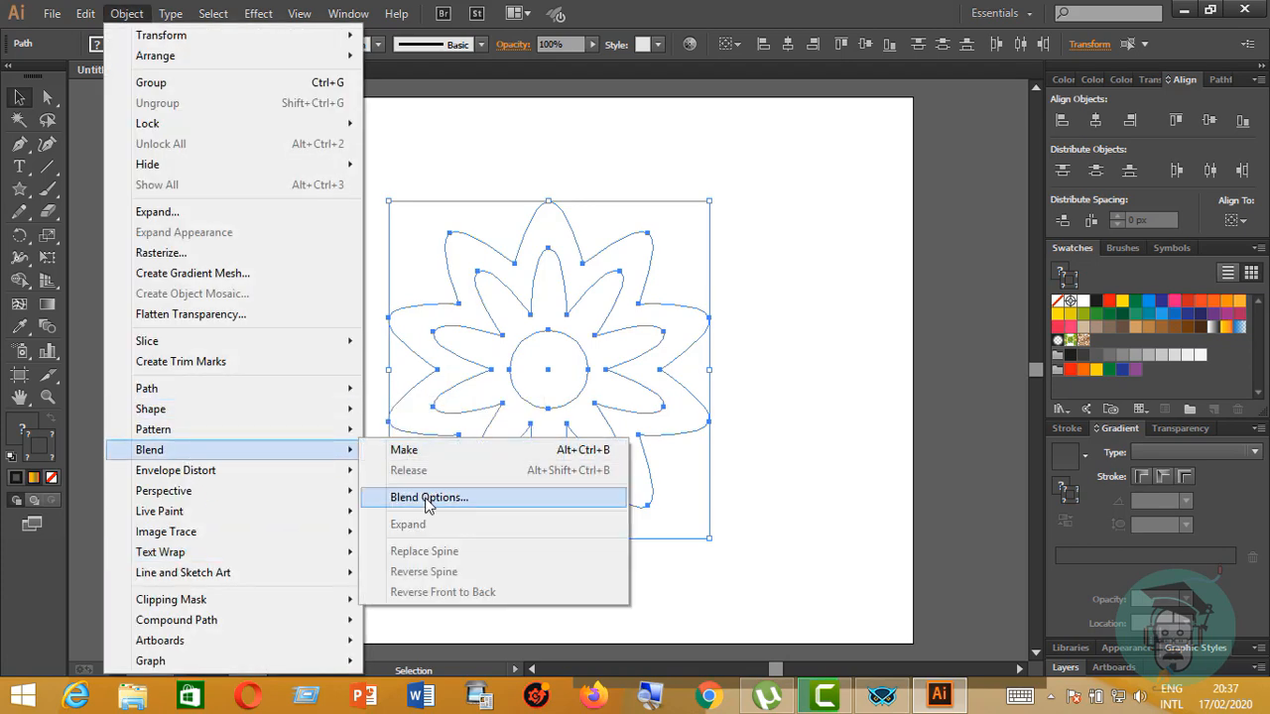
click(427, 497)
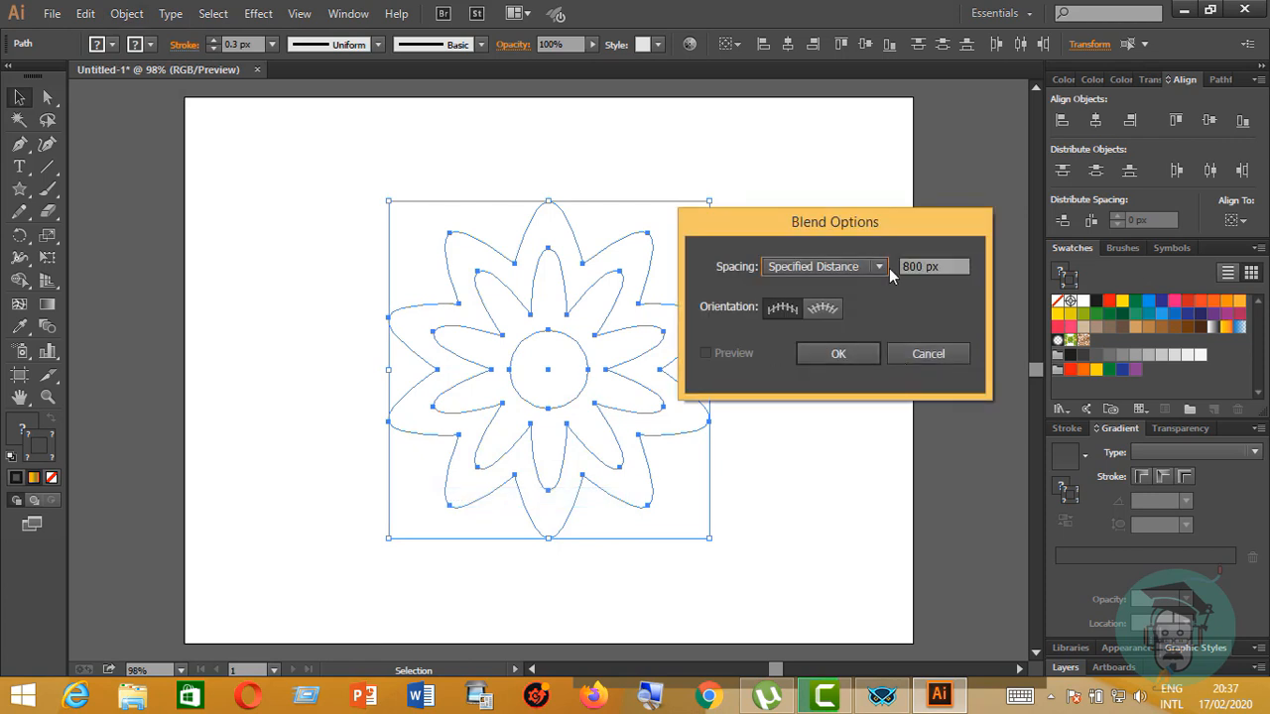
Raise the blend's Specified Distance spacing to 839 px
double_click(918, 265)
text(810)
key(Up)
key(Up)
key(Up)
key(Up)
key(Up)
key(Up)
key(Up)
key(Up)
key(Up)
key(Up)
key(Up)
key(Up)
key(Up)
key(Up)
key(Up)
key(Up)
key(Up)
key(Up)
key(Up)
key(Up)
key(Up)
key(Up)
key(Up)
key(Up)
key(Up)
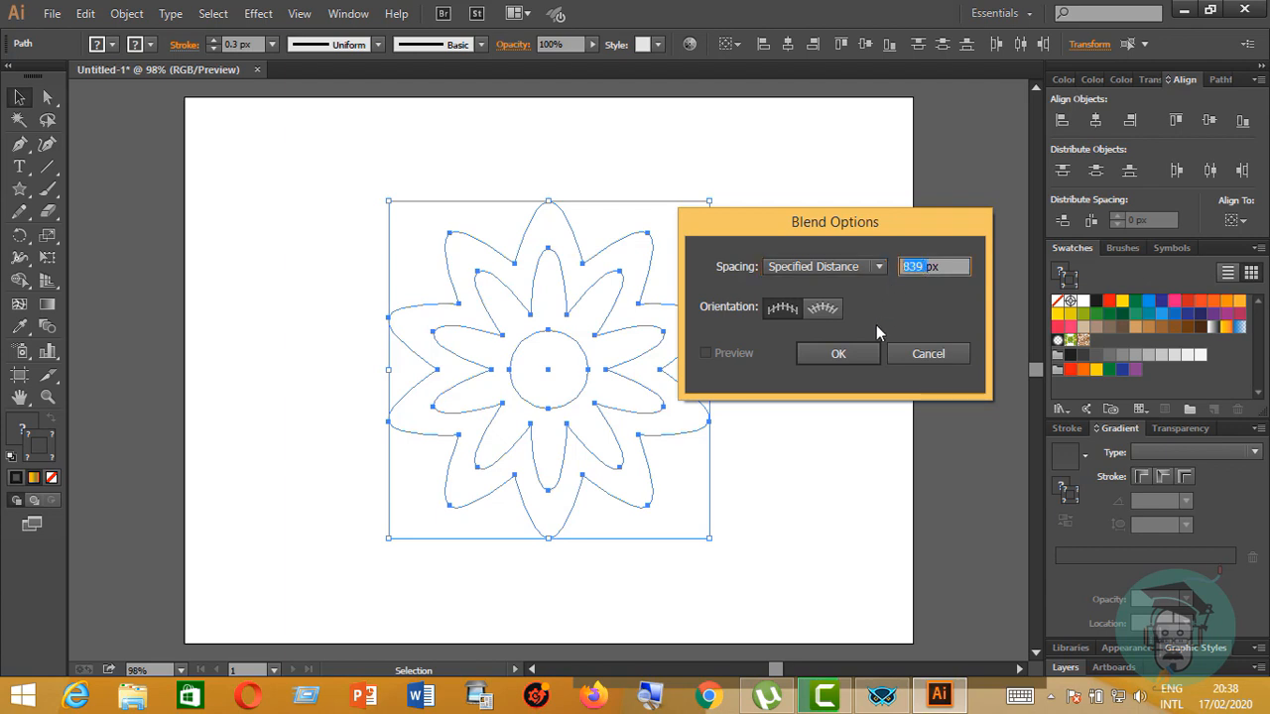
Switch the blend spacing to Specified Steps with a value of 800 and accept the options
click(878, 266)
click(819, 308)
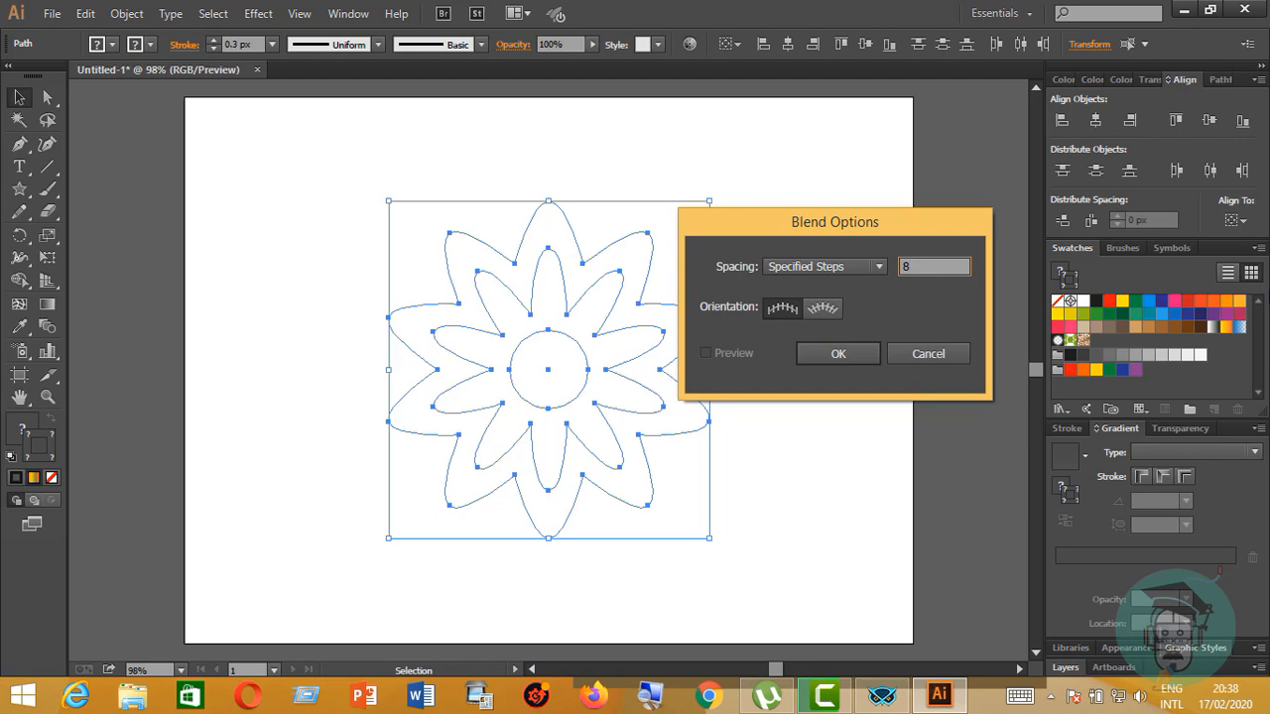
text(00)
click(825, 353)
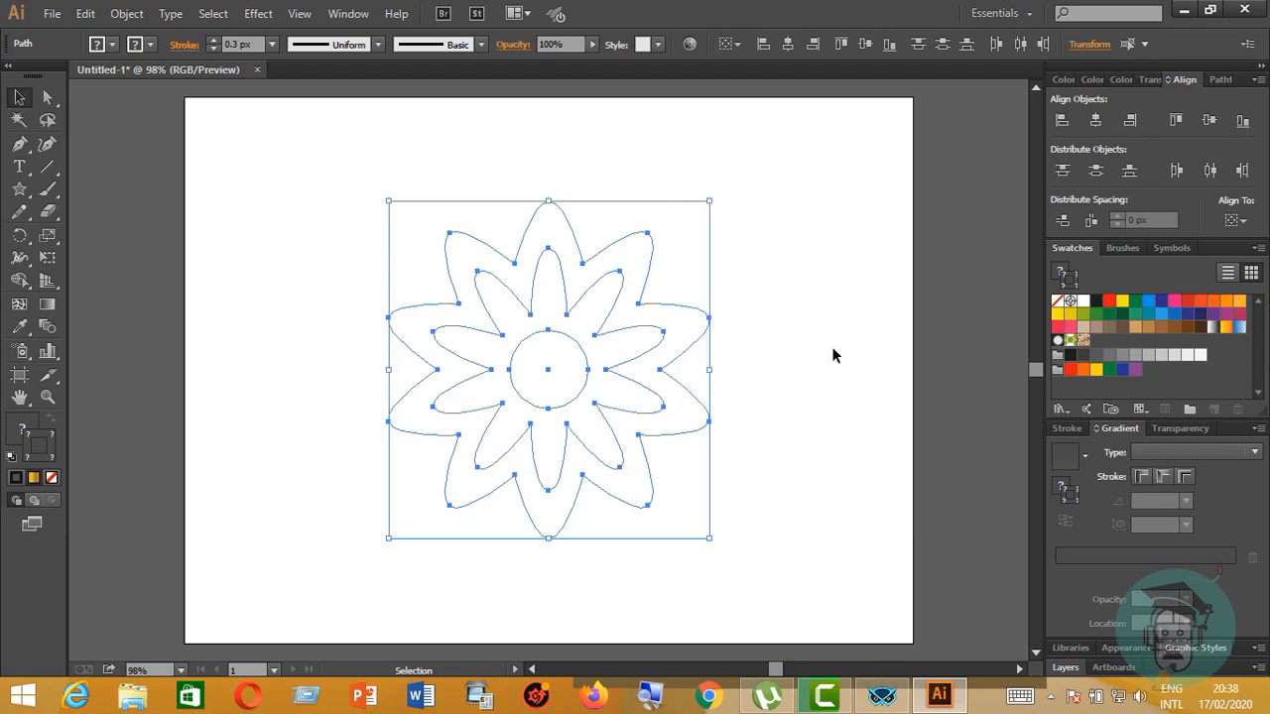
Blend the selected circle and both petal shapes with the Make command and deselect the resulting flower
click(126, 13)
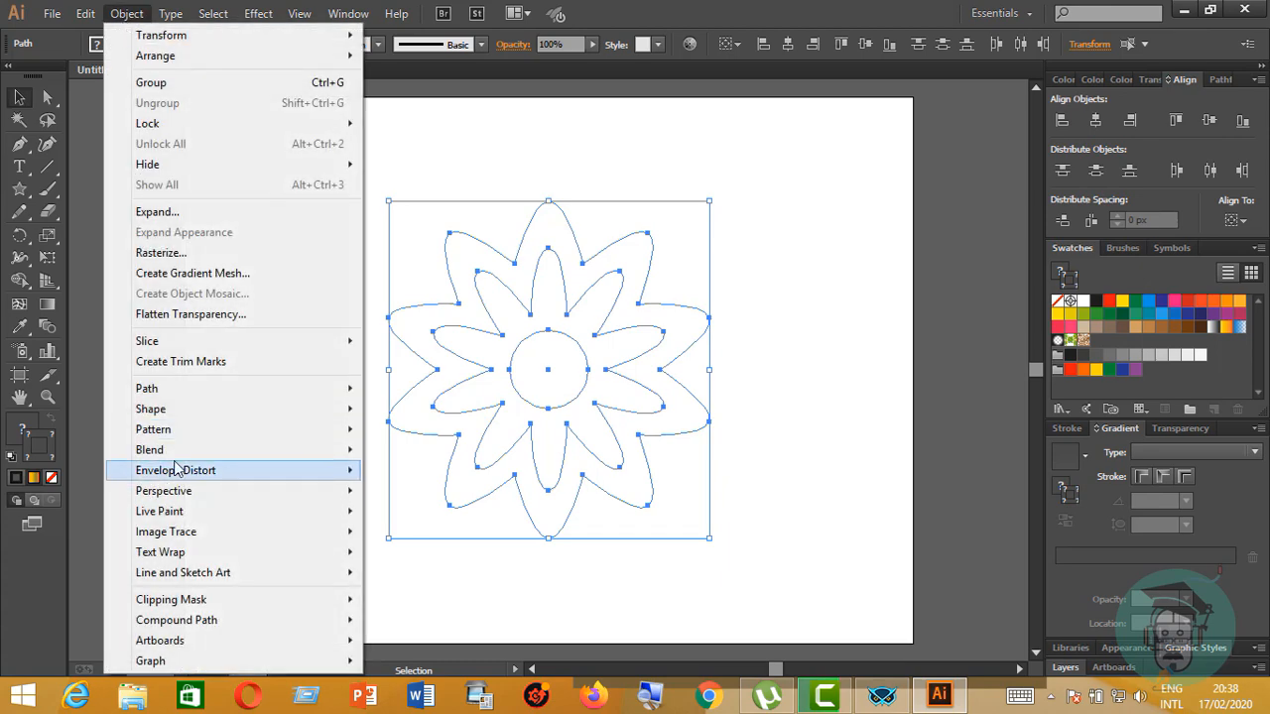
mouse_move(283, 449)
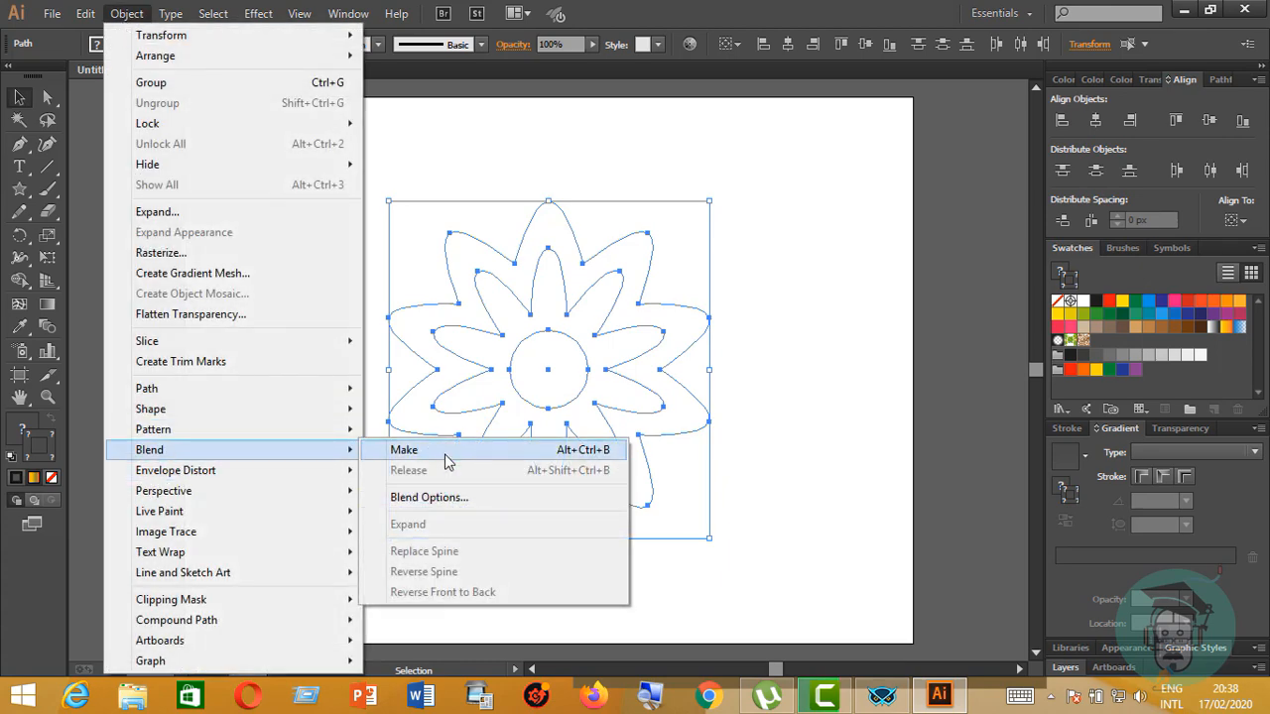
click(445, 452)
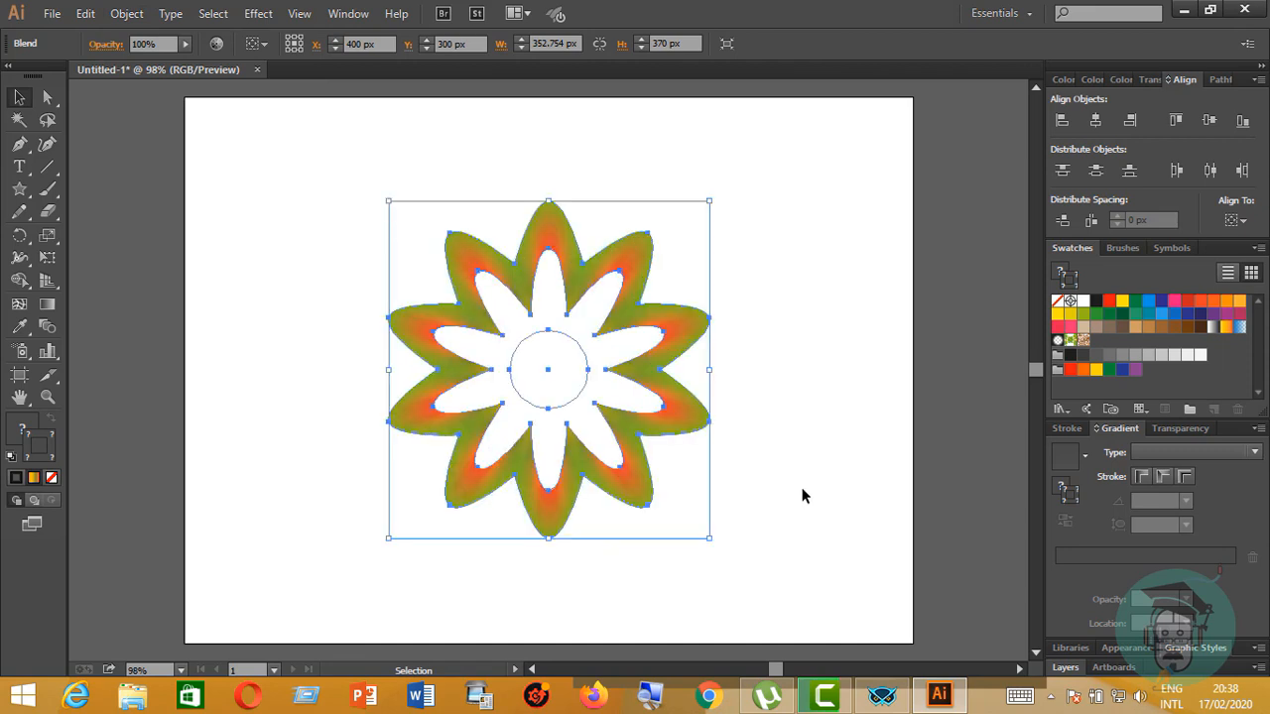
click(818, 441)
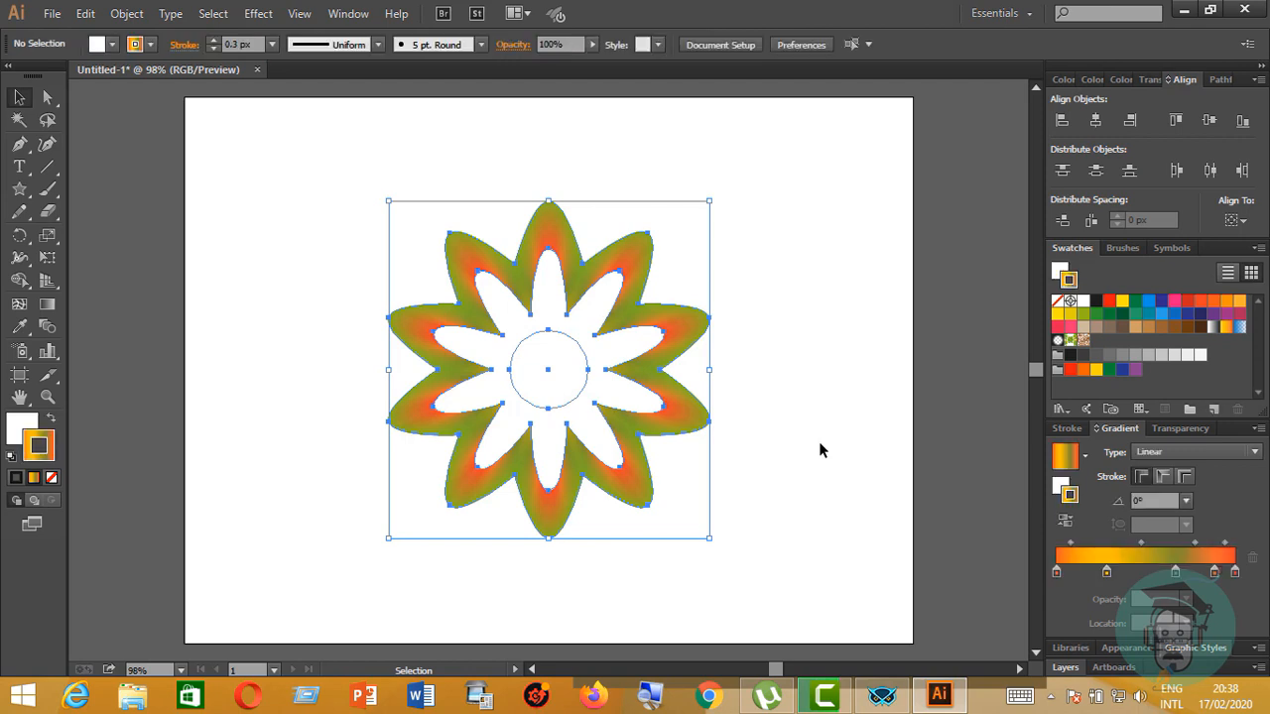
click(575, 383)
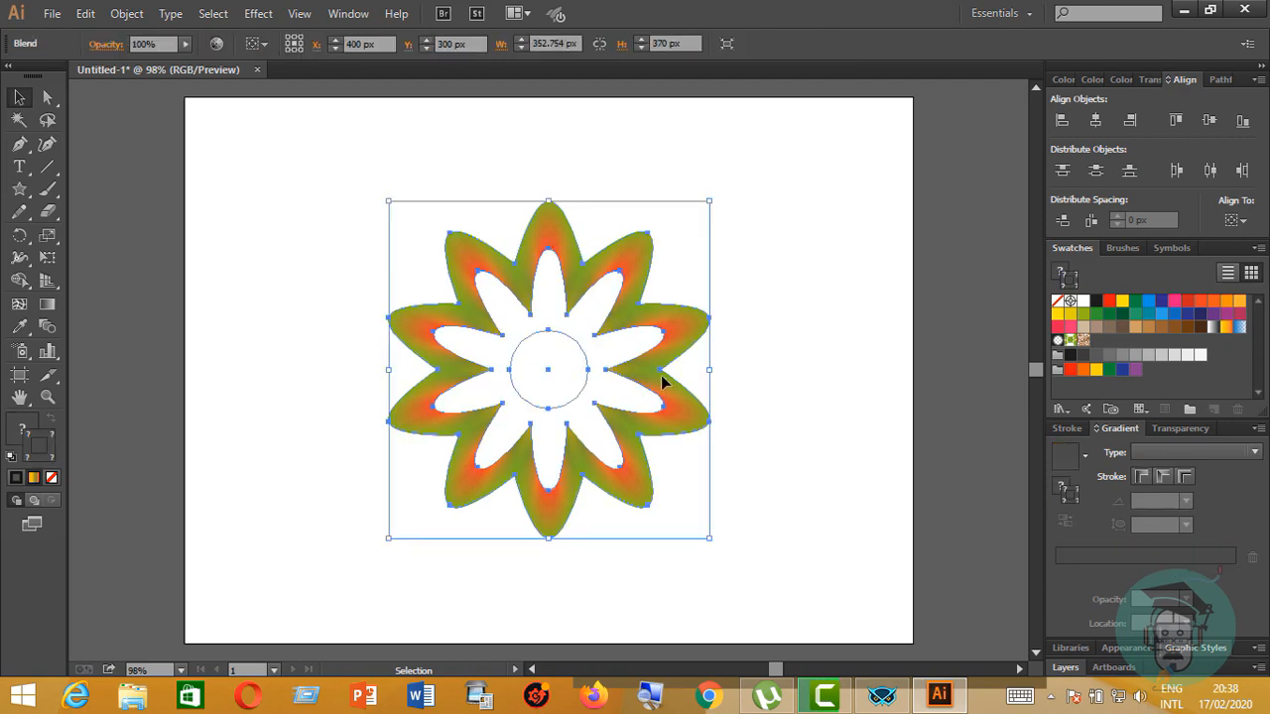
click(755, 382)
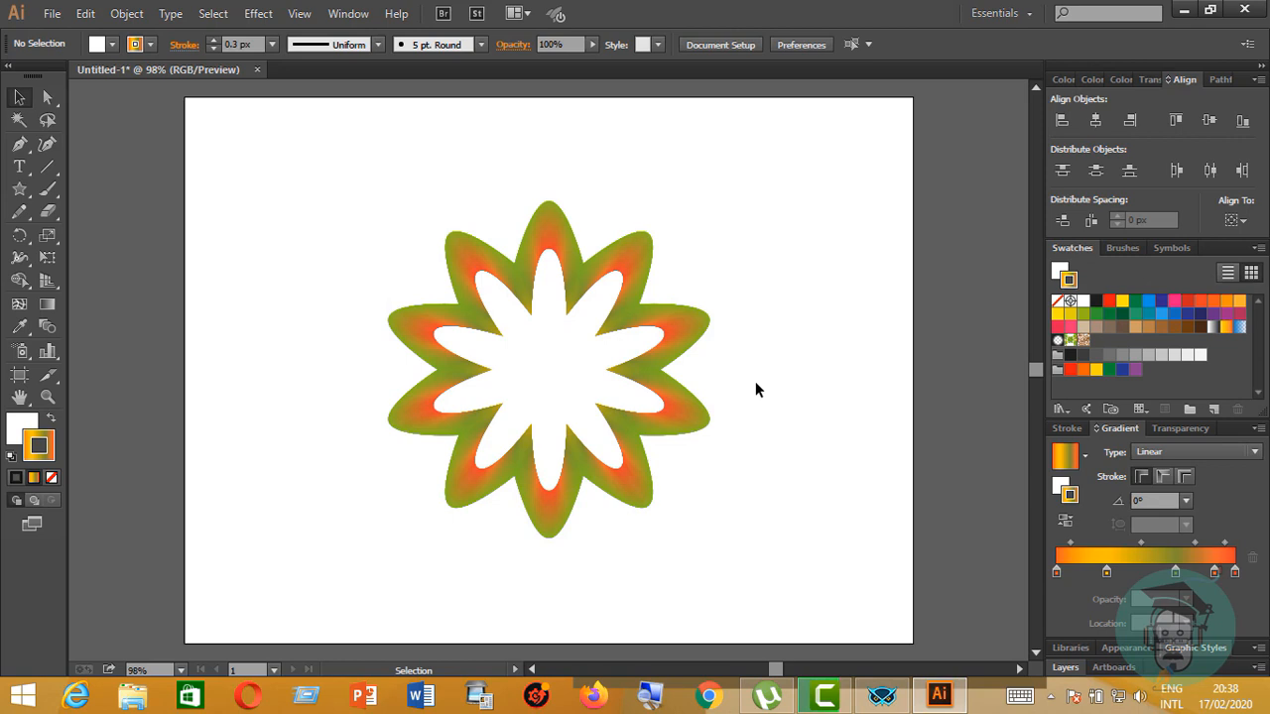
Select the flower blend, set its Specified Steps spacing to 4000, and deselect it
drag(383, 185, 819, 572)
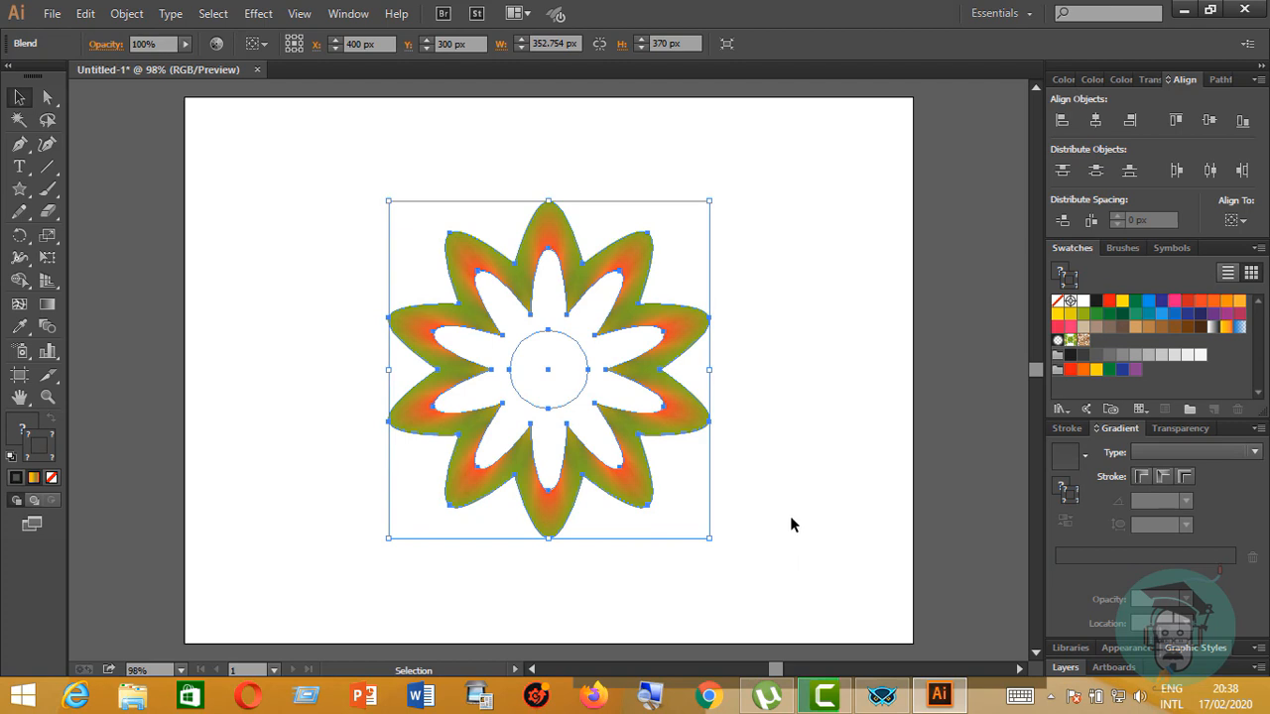
click(126, 13)
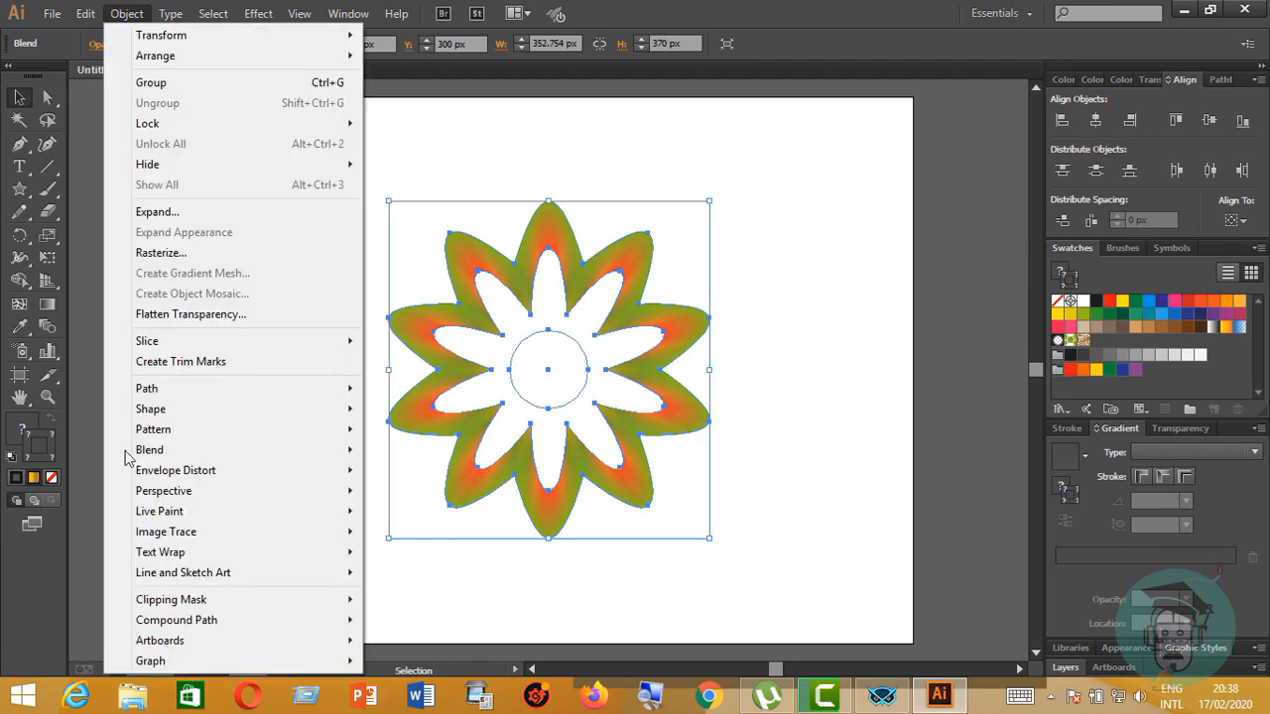
mouse_move(315, 452)
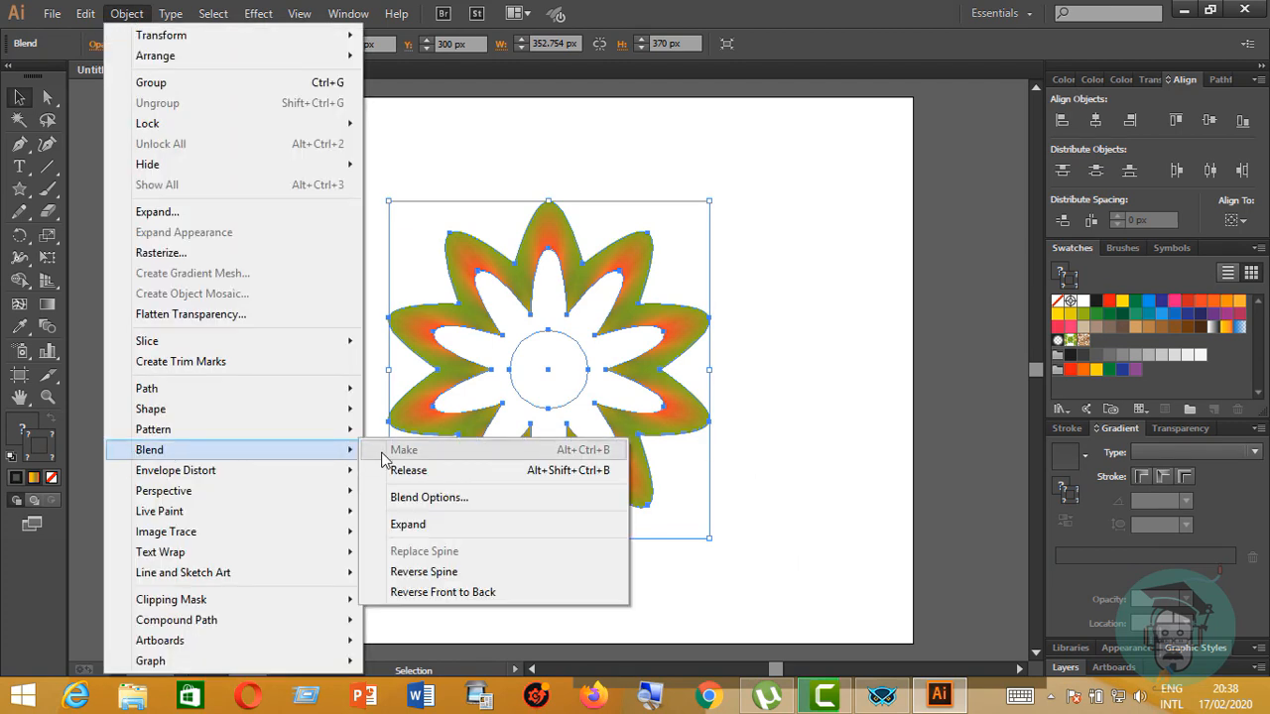
click(437, 499)
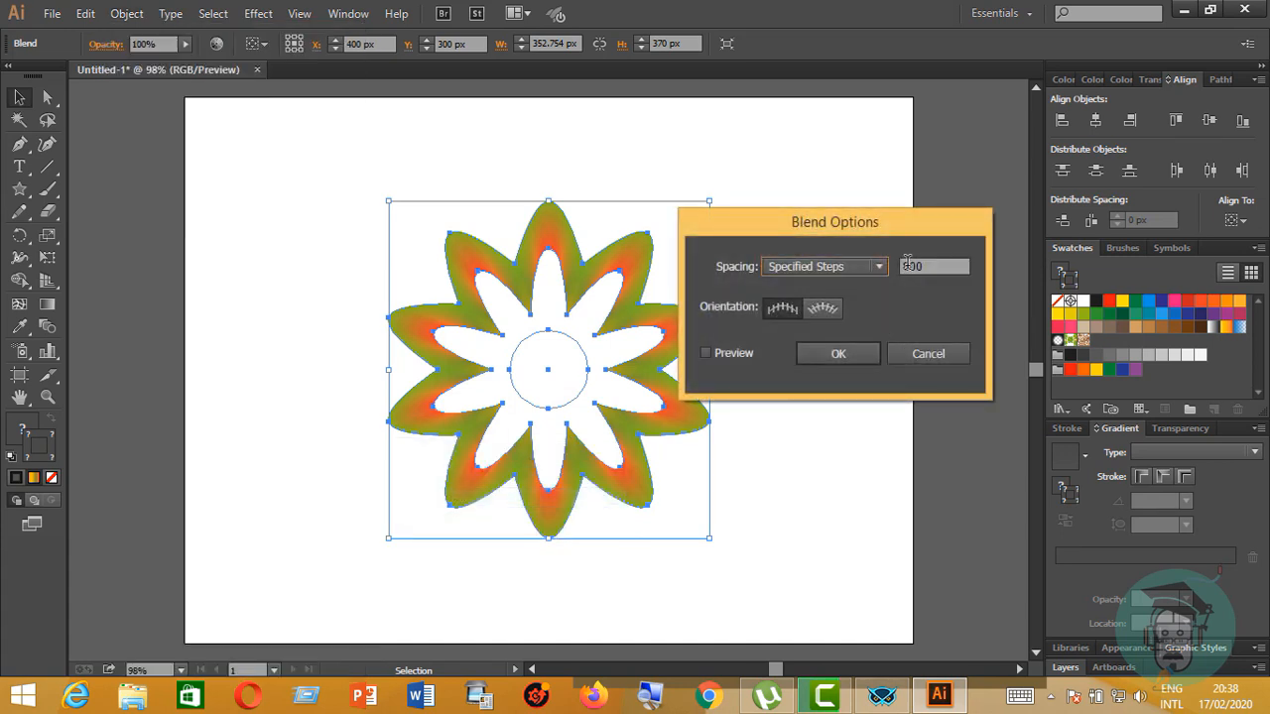
double_click(922, 266)
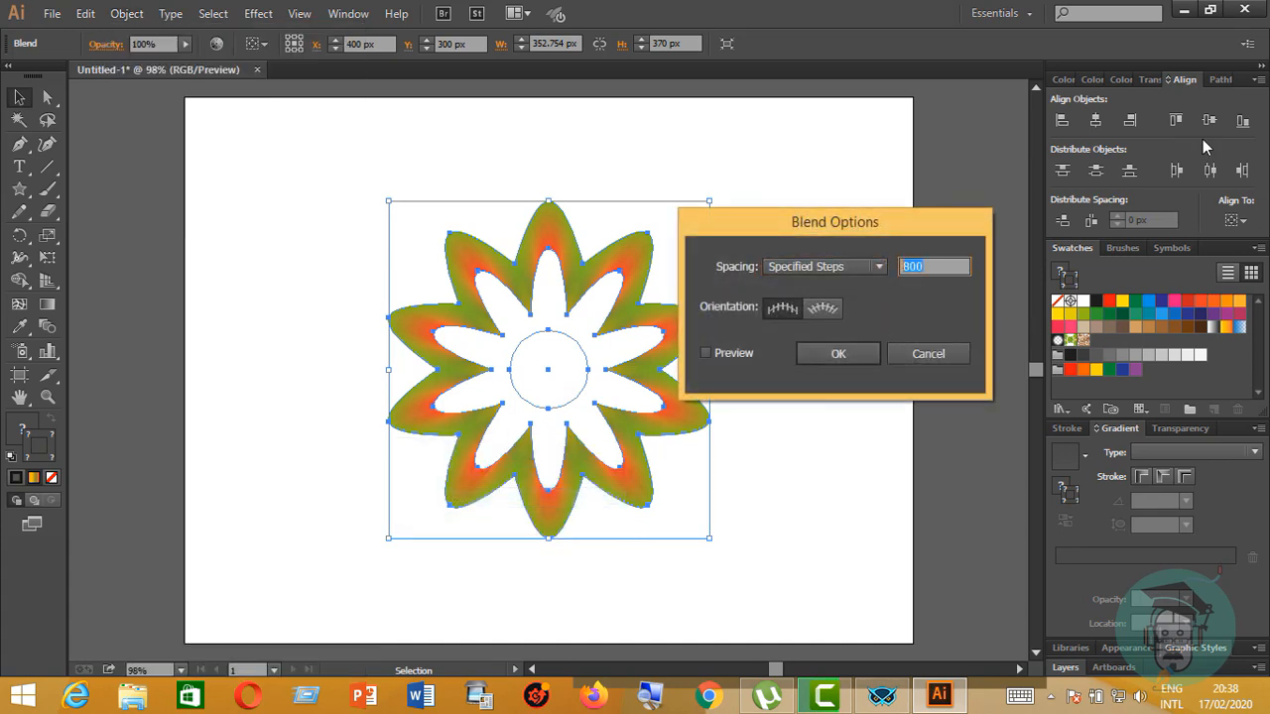
key(BackSpace)
text(1)
key(BackSpace)
text(4000)
click(839, 353)
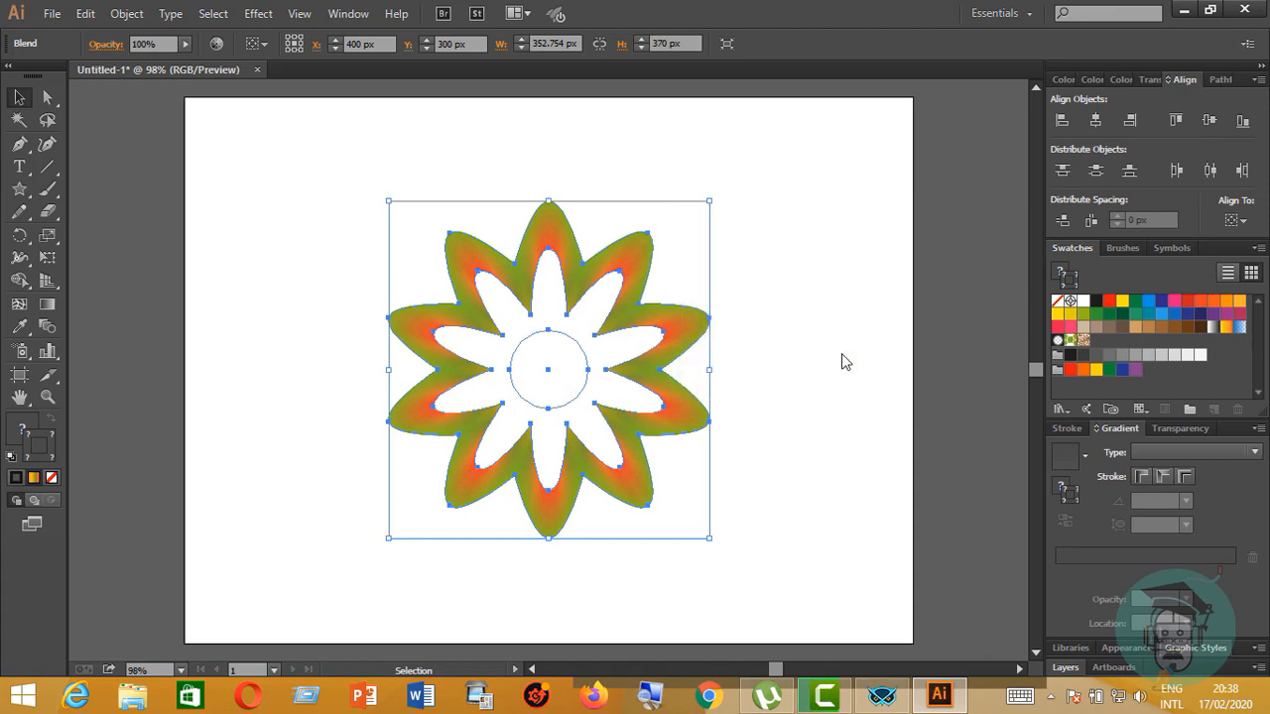
click(841, 353)
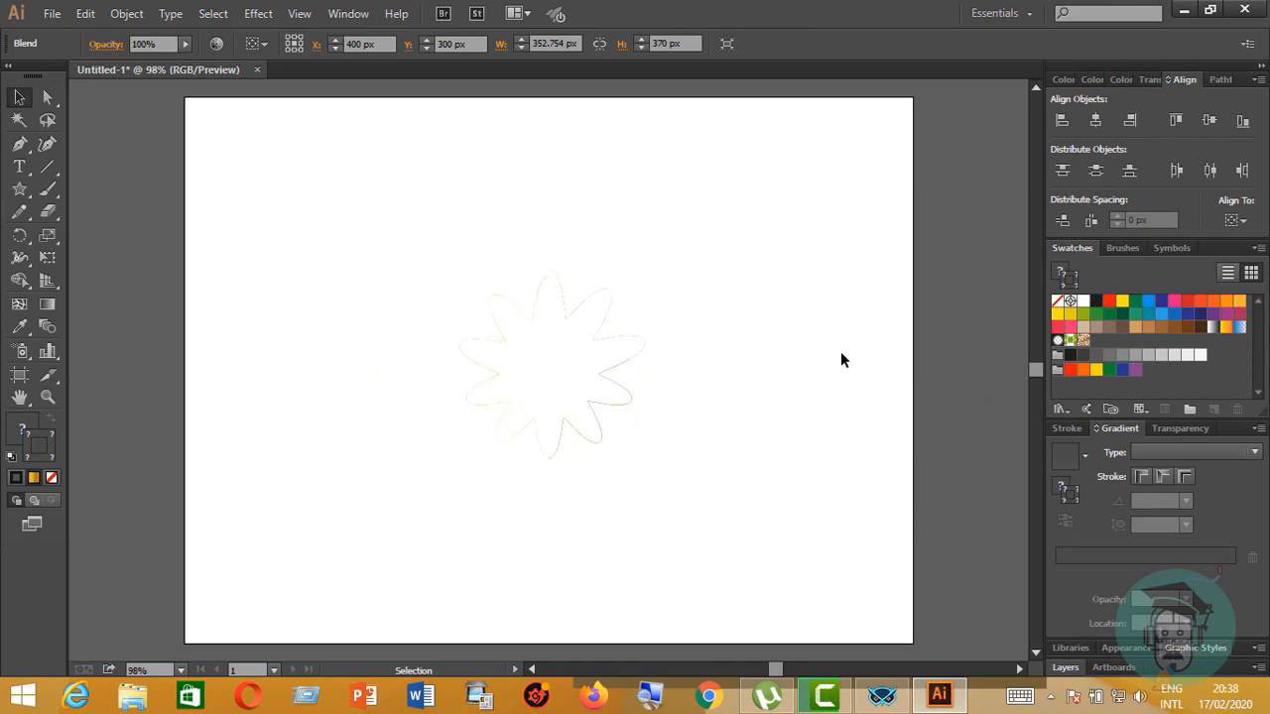
key(ctrl+z)
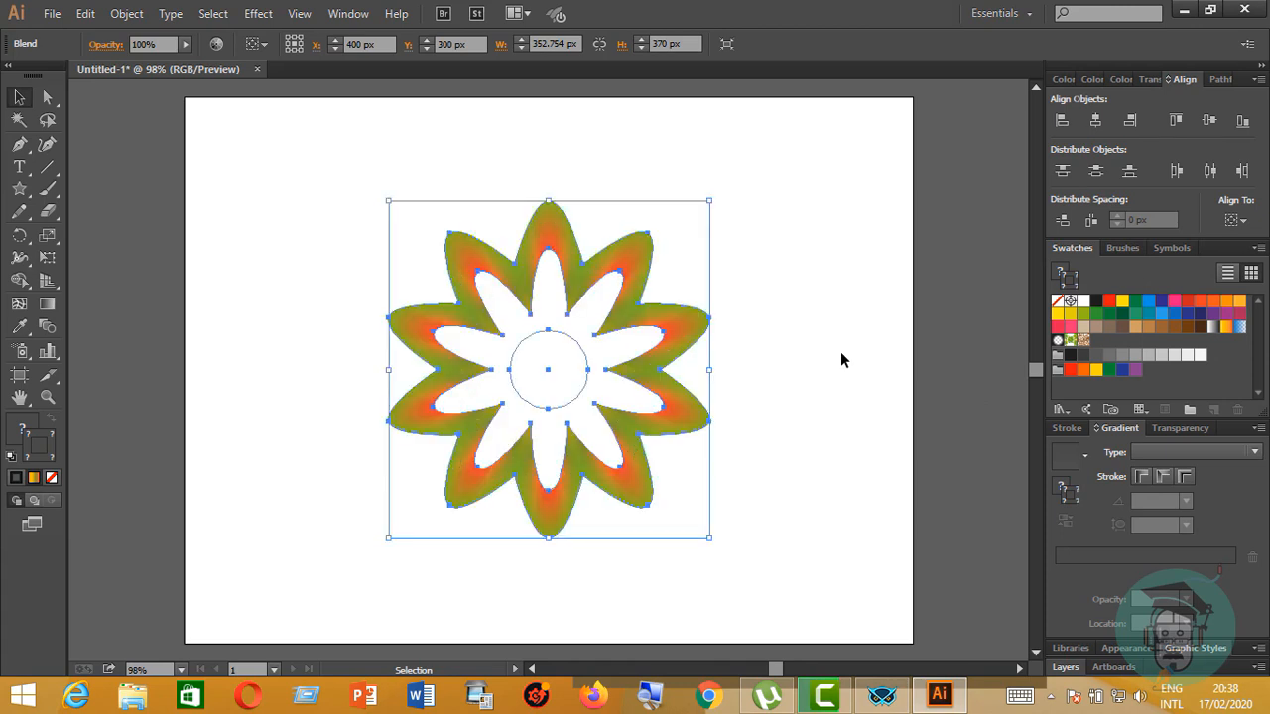
click(840, 354)
click(580, 360)
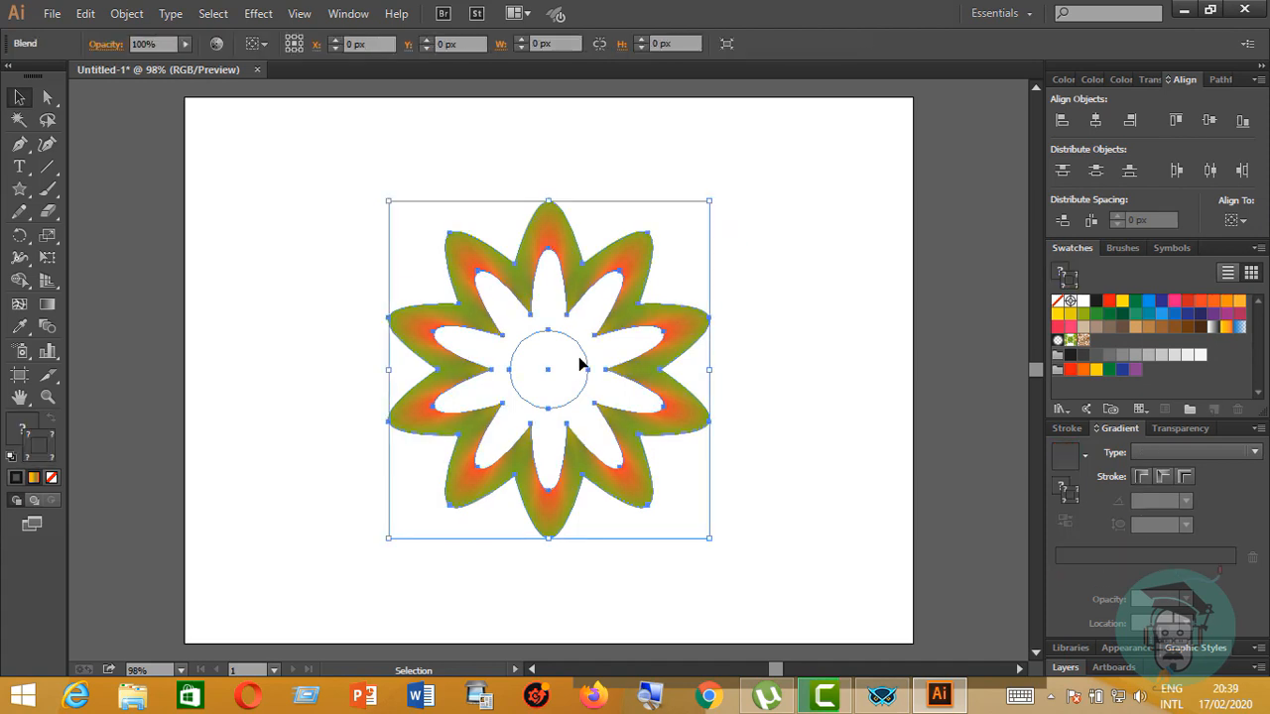
right_click(582, 364)
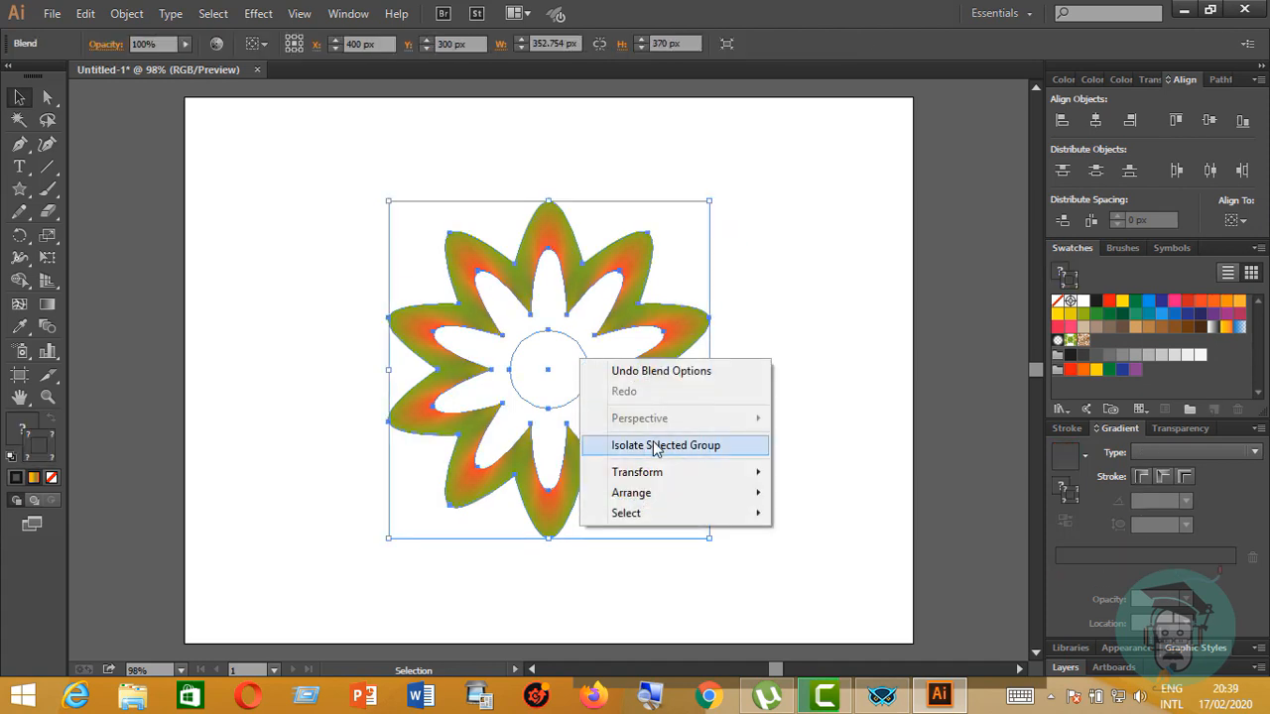
mouse_move(691, 476)
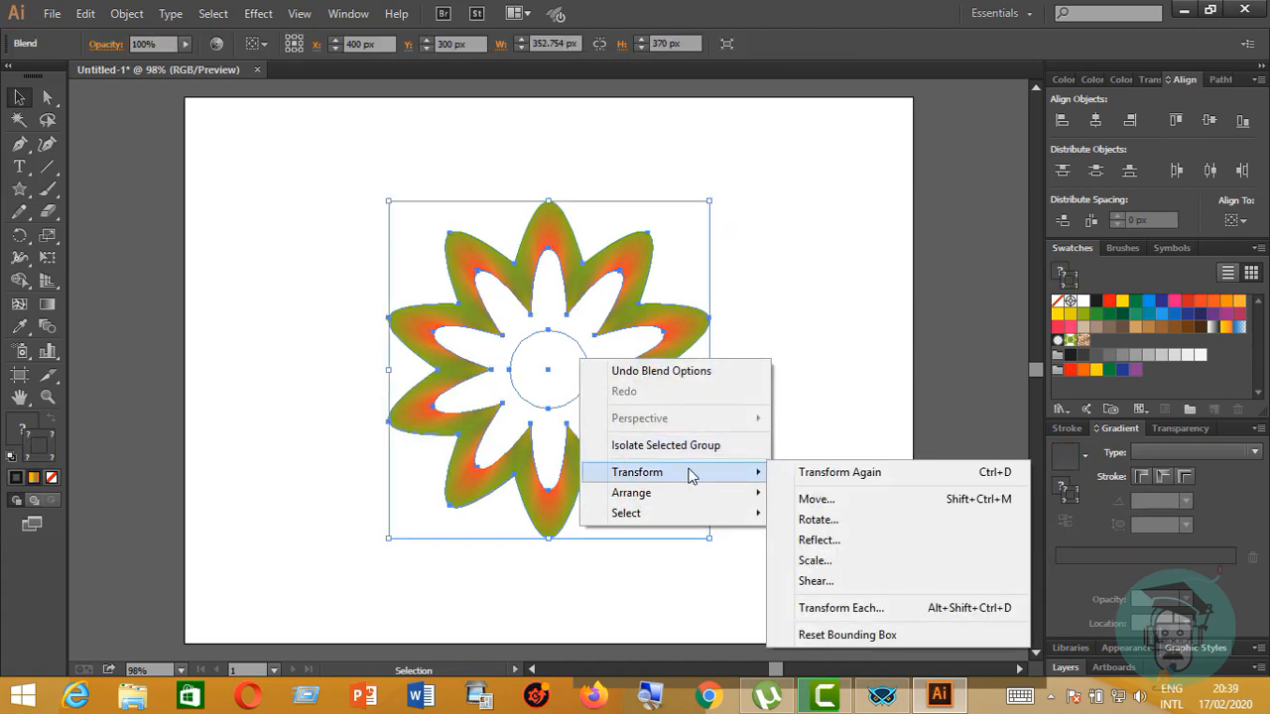
click(824, 409)
click(824, 408)
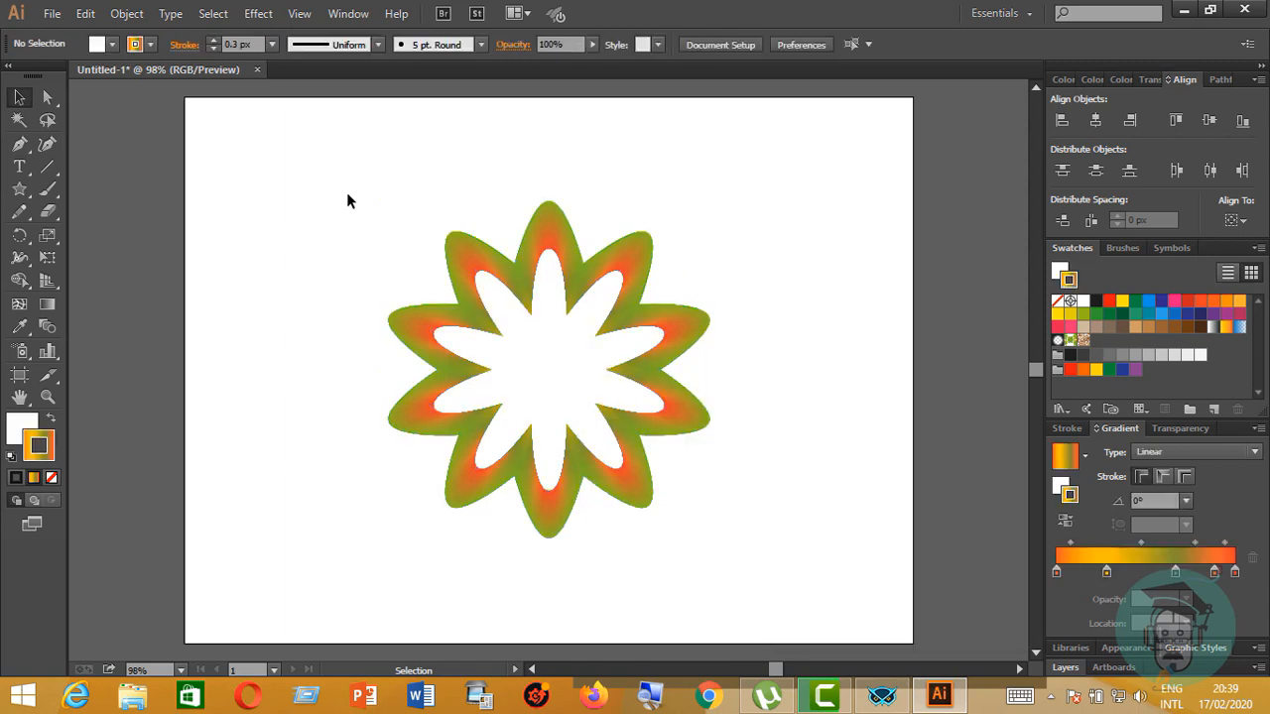
drag(348, 198, 830, 572)
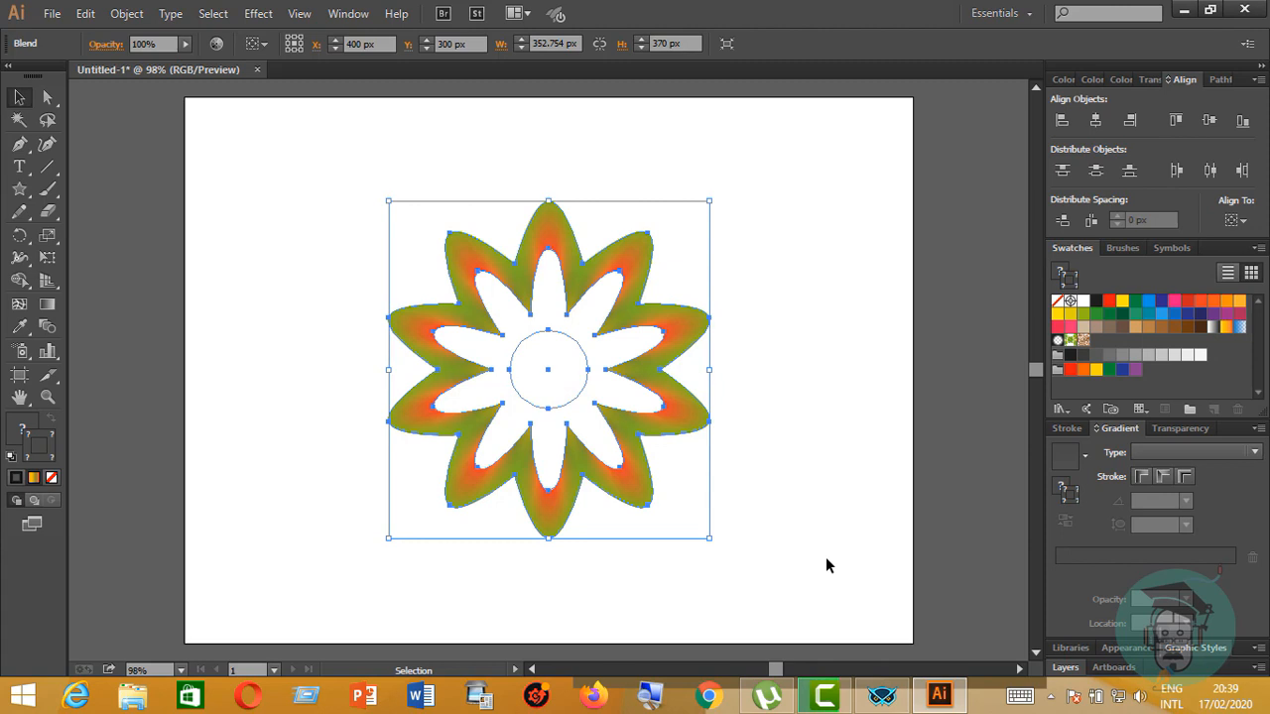
click(751, 413)
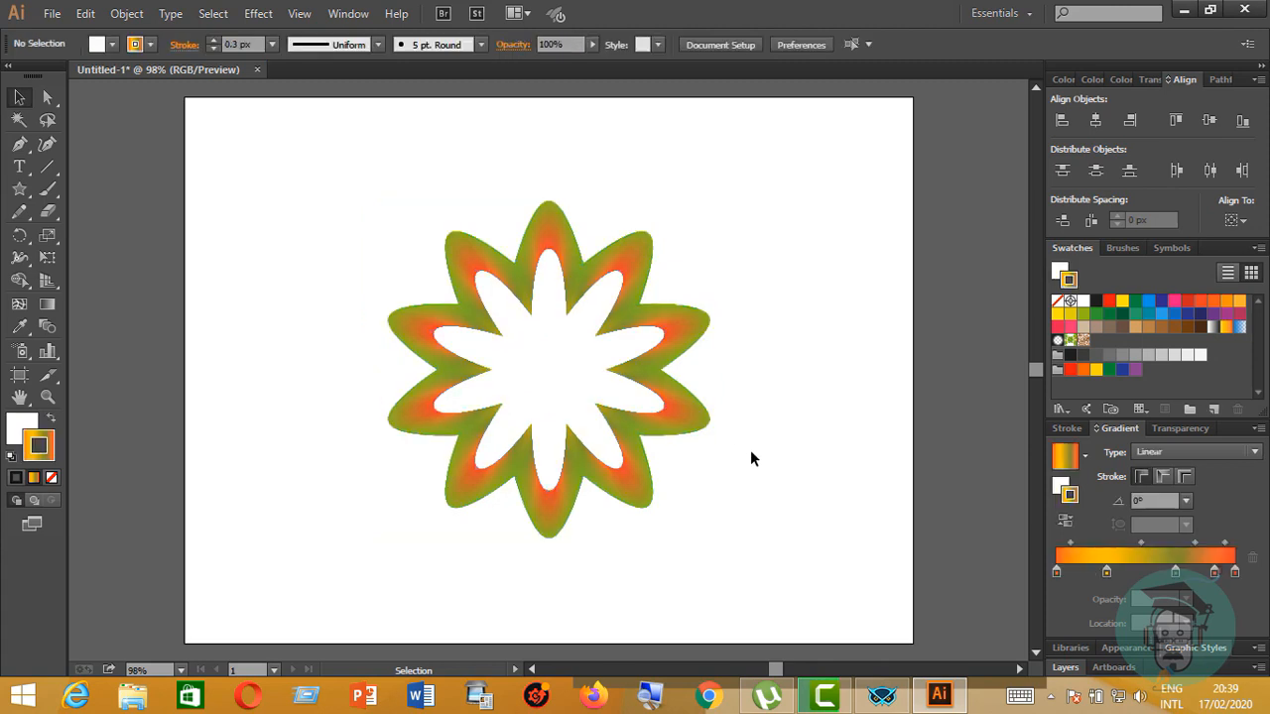
drag(311, 145, 808, 544)
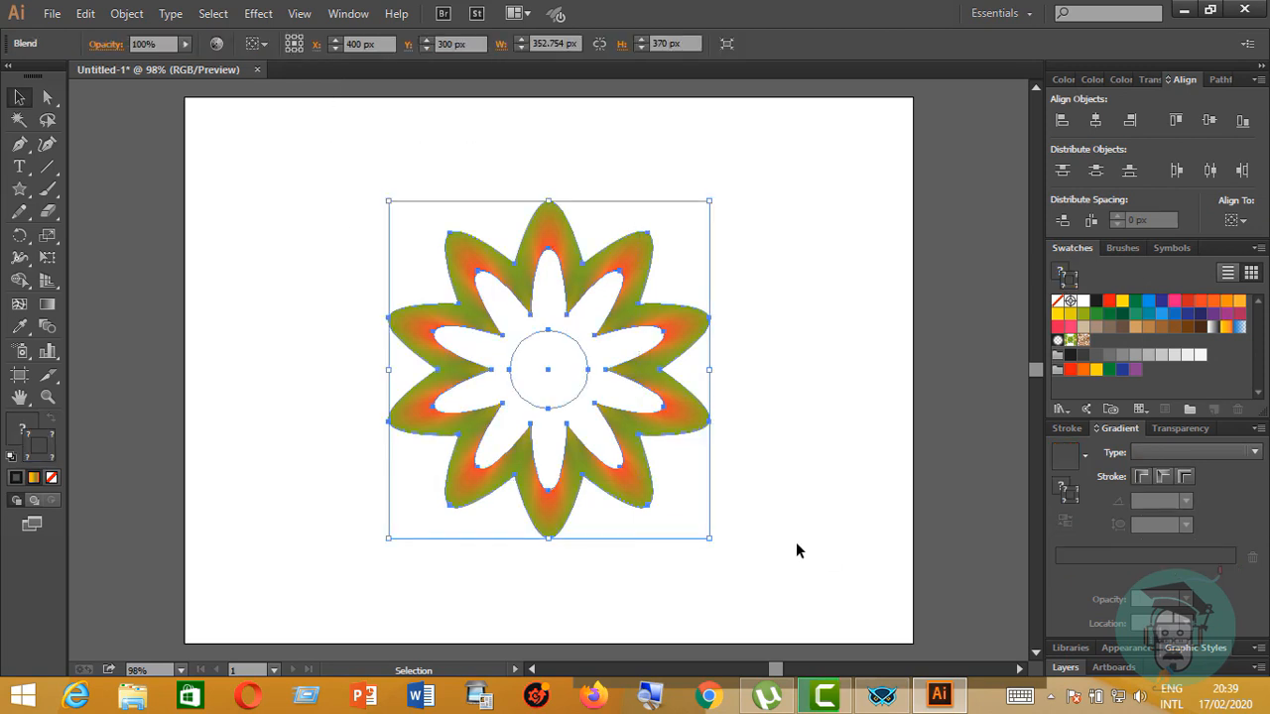
click(258, 14)
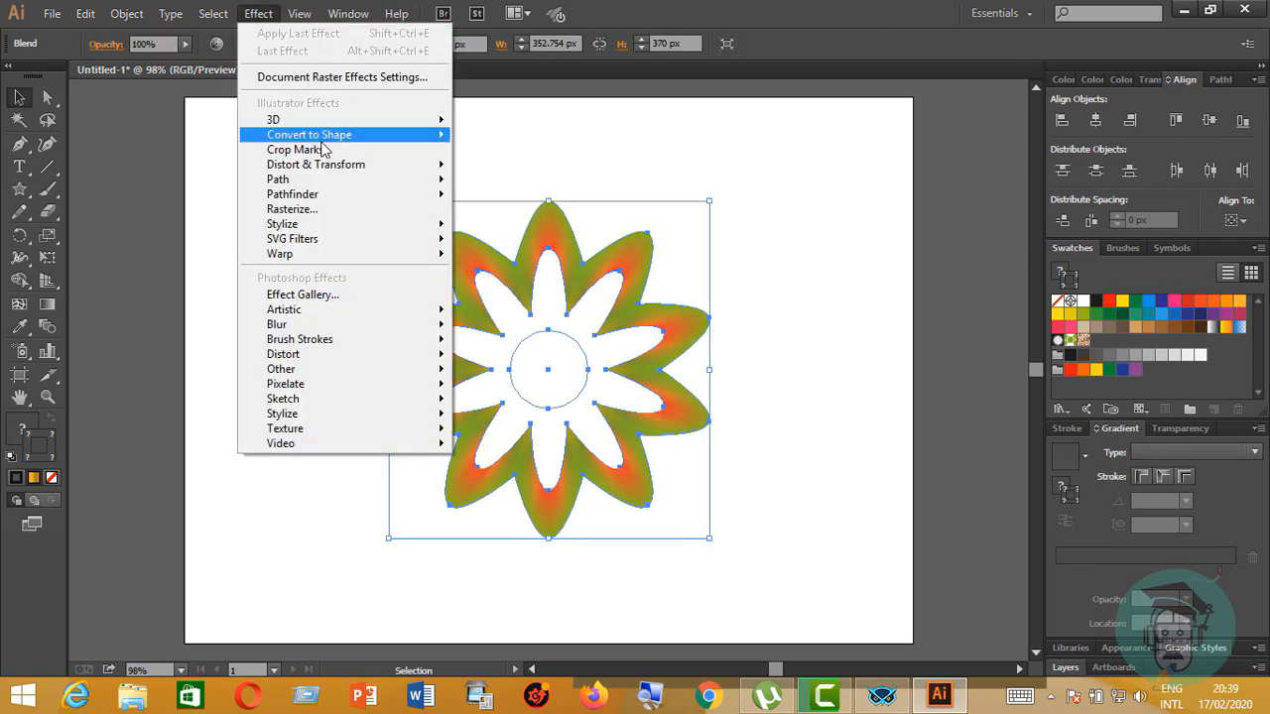
mouse_move(349, 166)
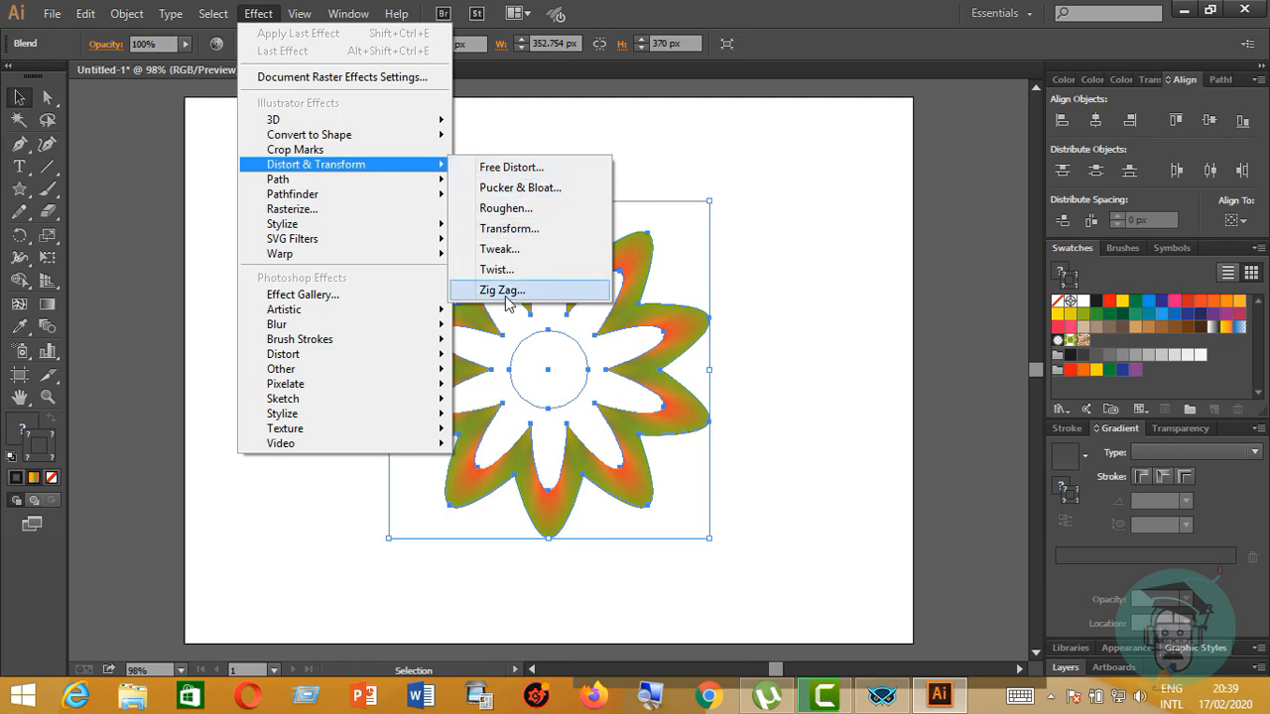
click(783, 294)
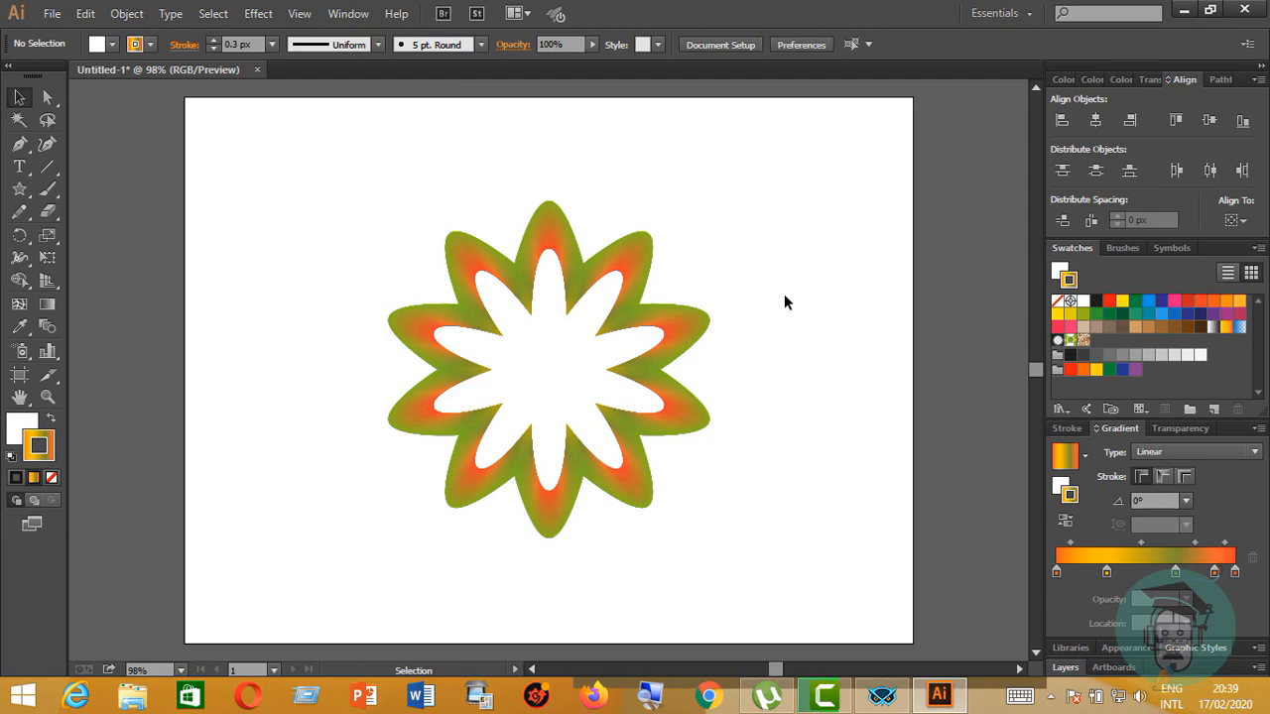
click(873, 698)
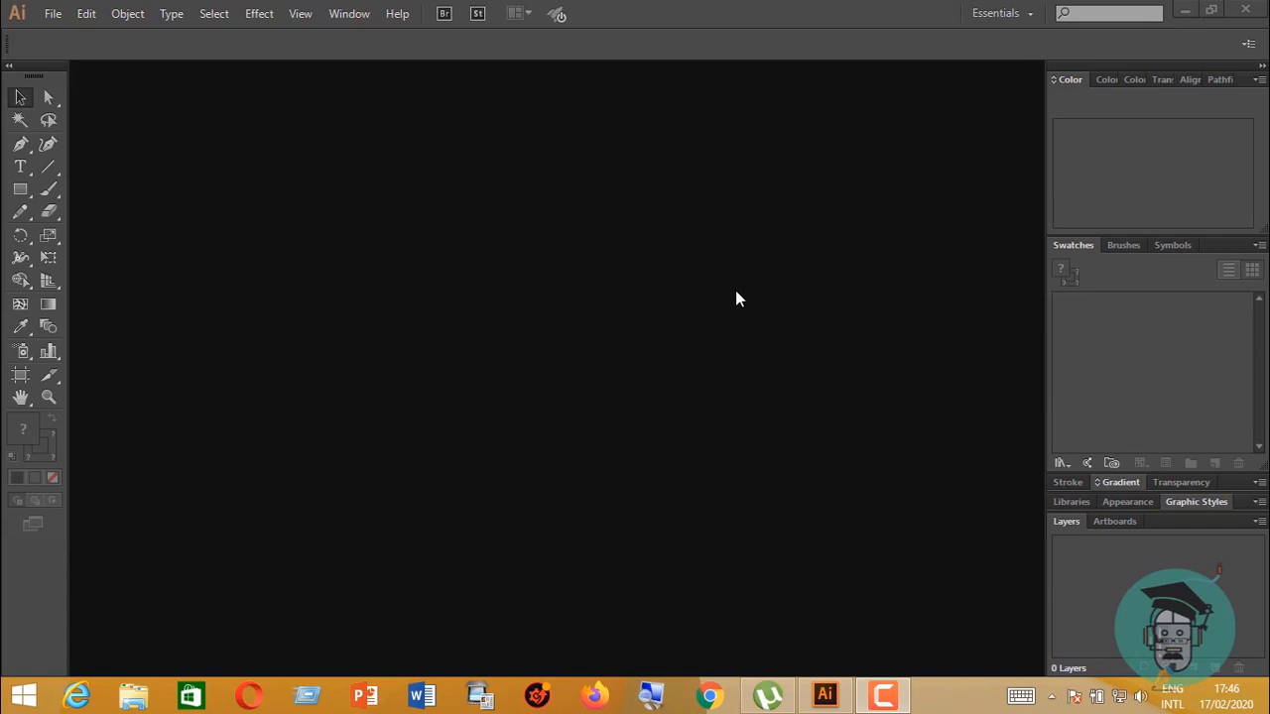
Create a new document with A3 size and landscape orientation
click(55, 18)
click(79, 38)
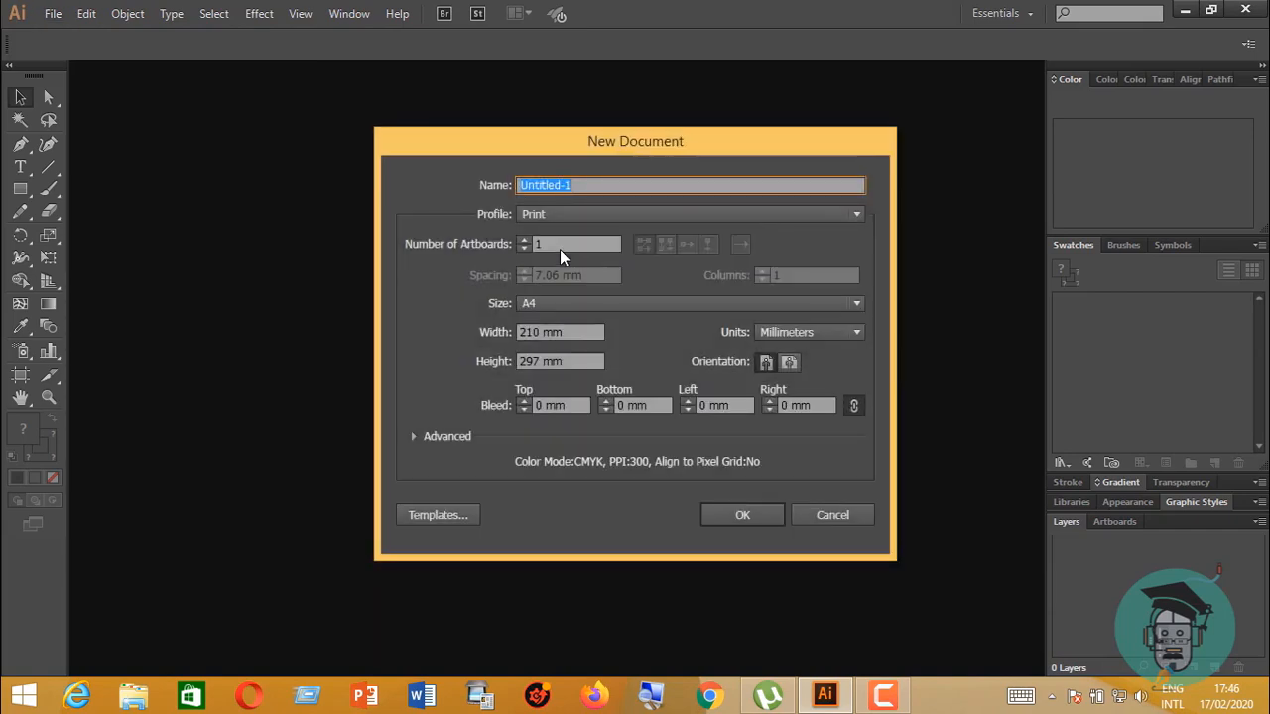
click(858, 302)
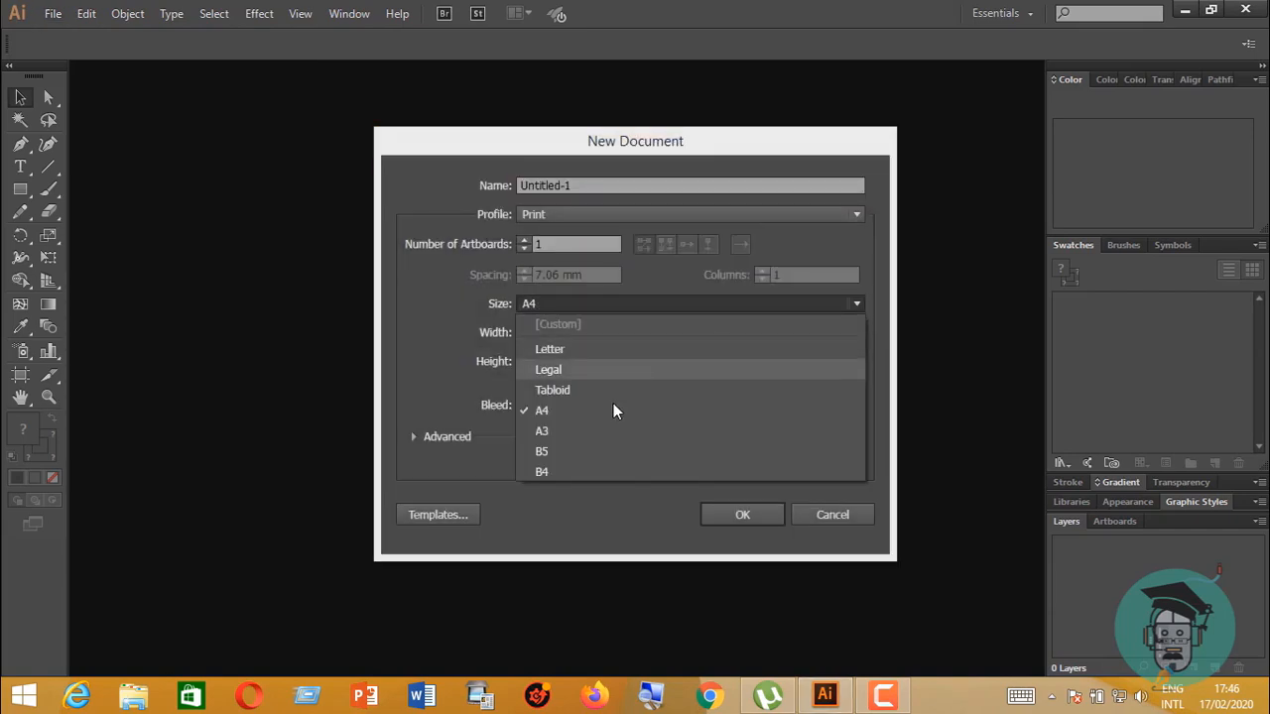
click(594, 430)
click(789, 362)
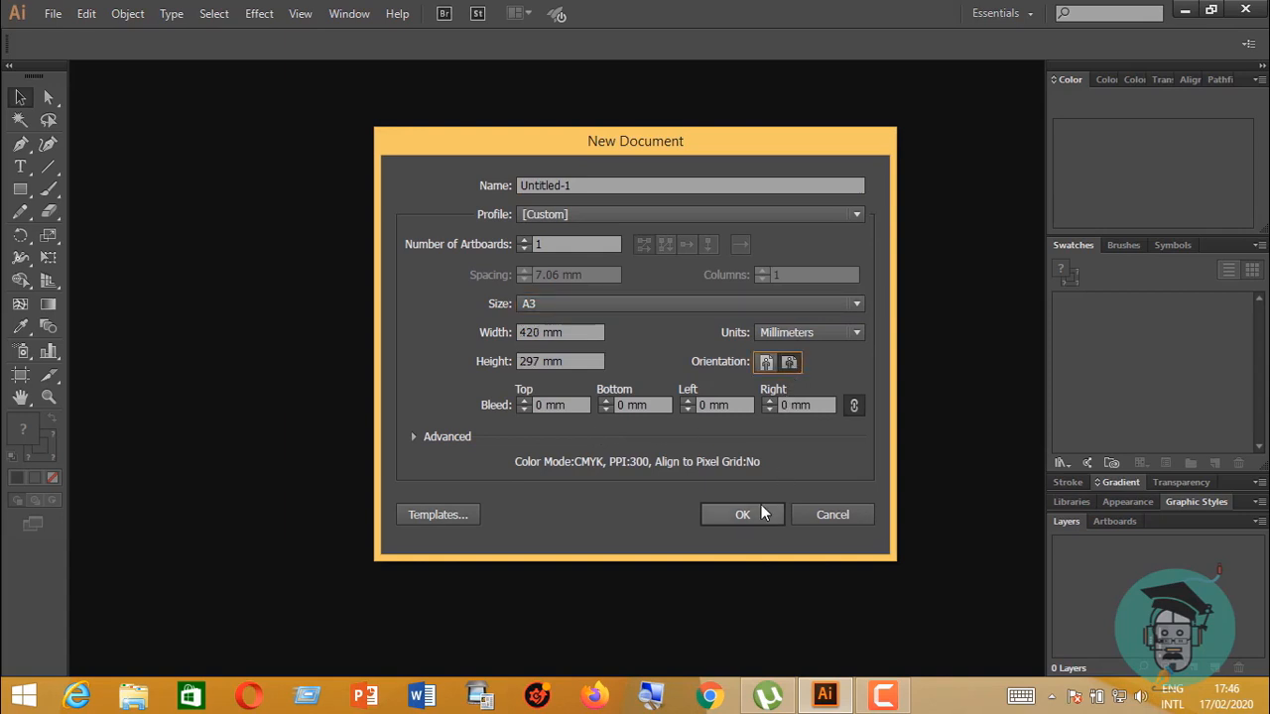
click(749, 513)
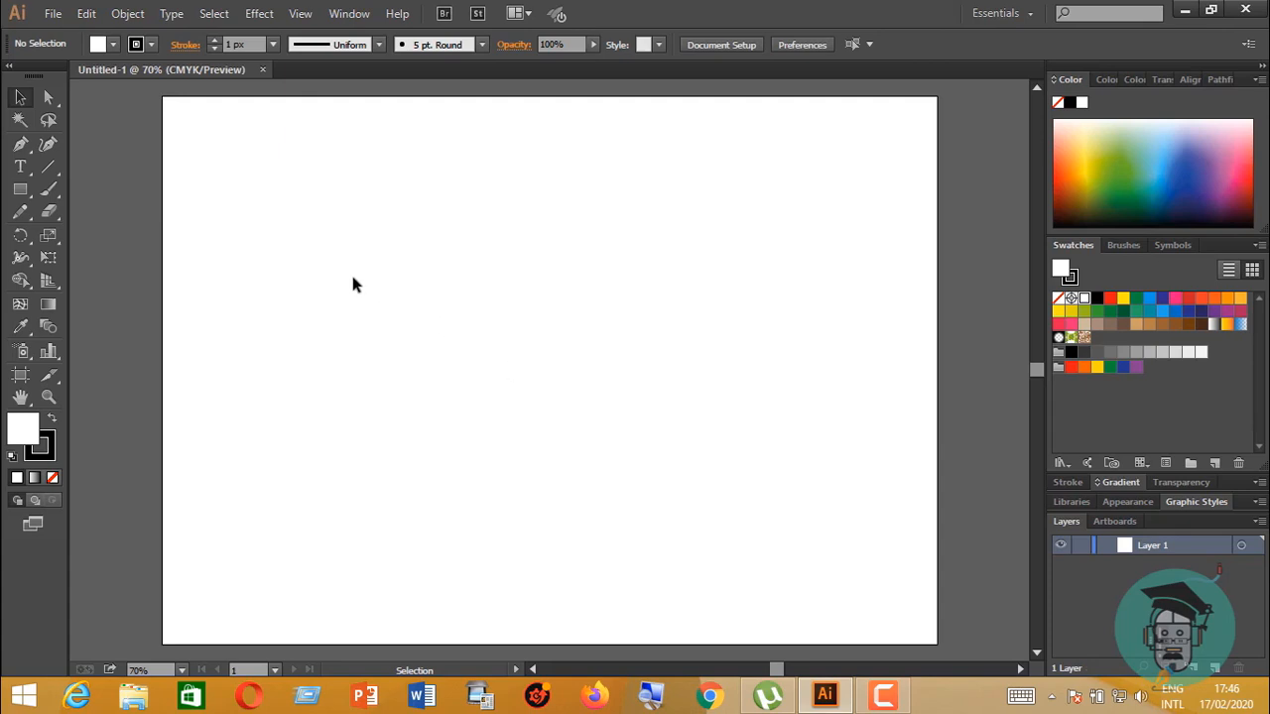
Draw a circle about 40 mm in diameter slightly above the artboard's centre with the Ellipse tool
click(19, 188)
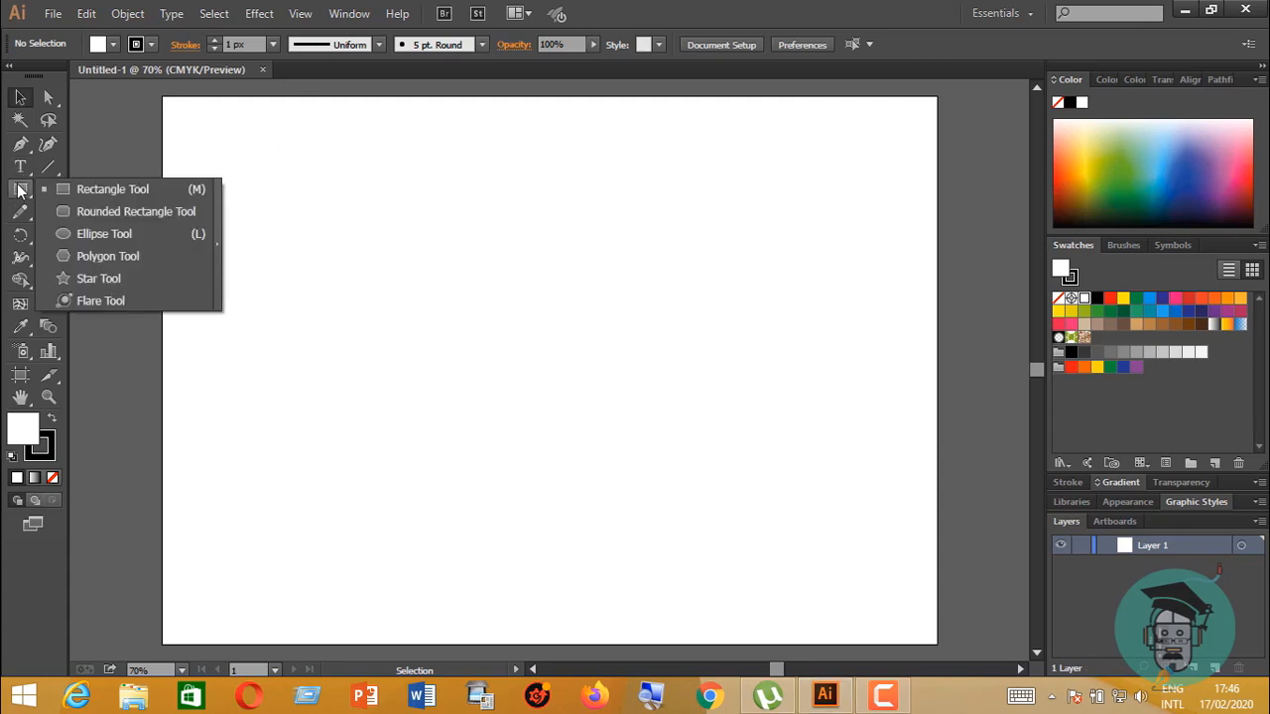
click(80, 232)
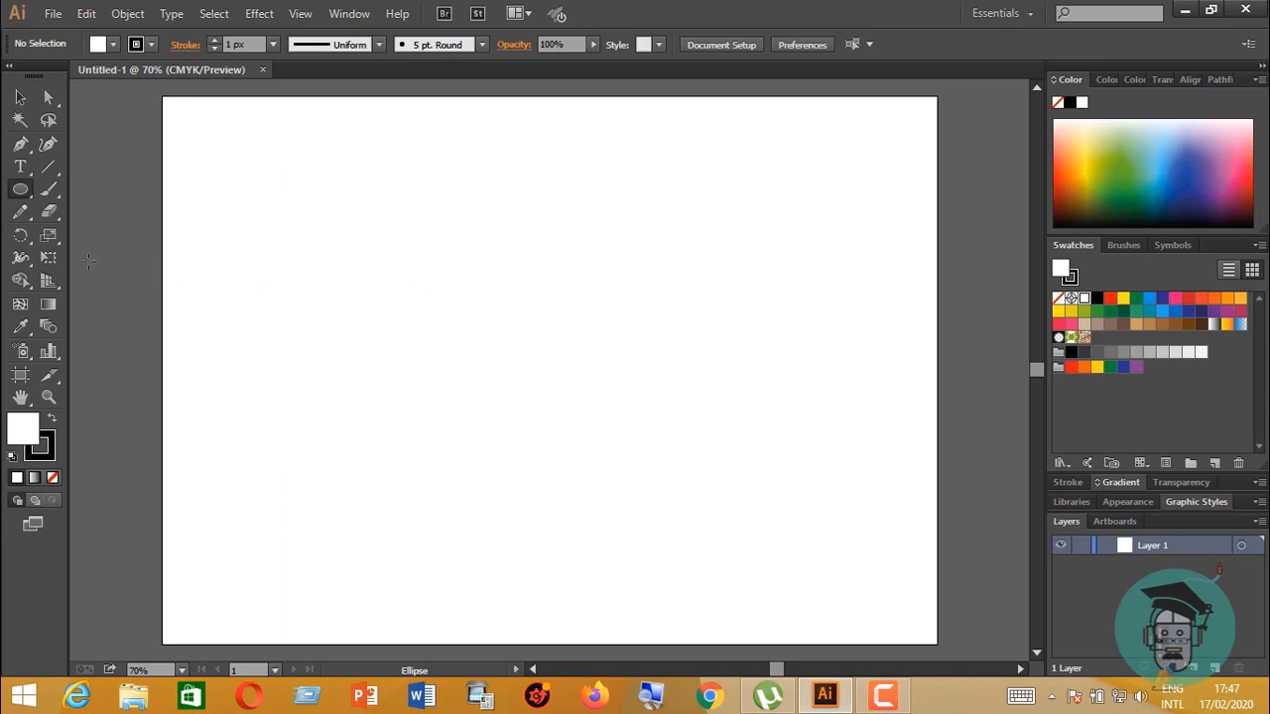
click(27, 196)
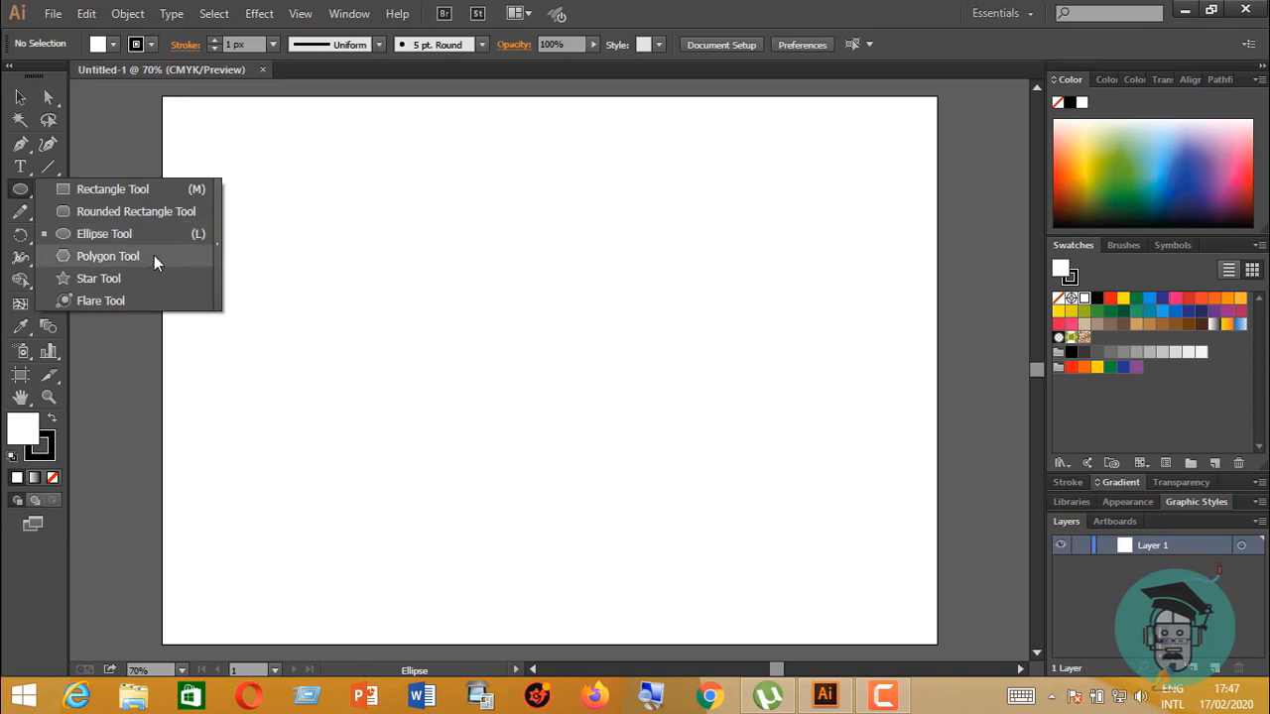
click(101, 233)
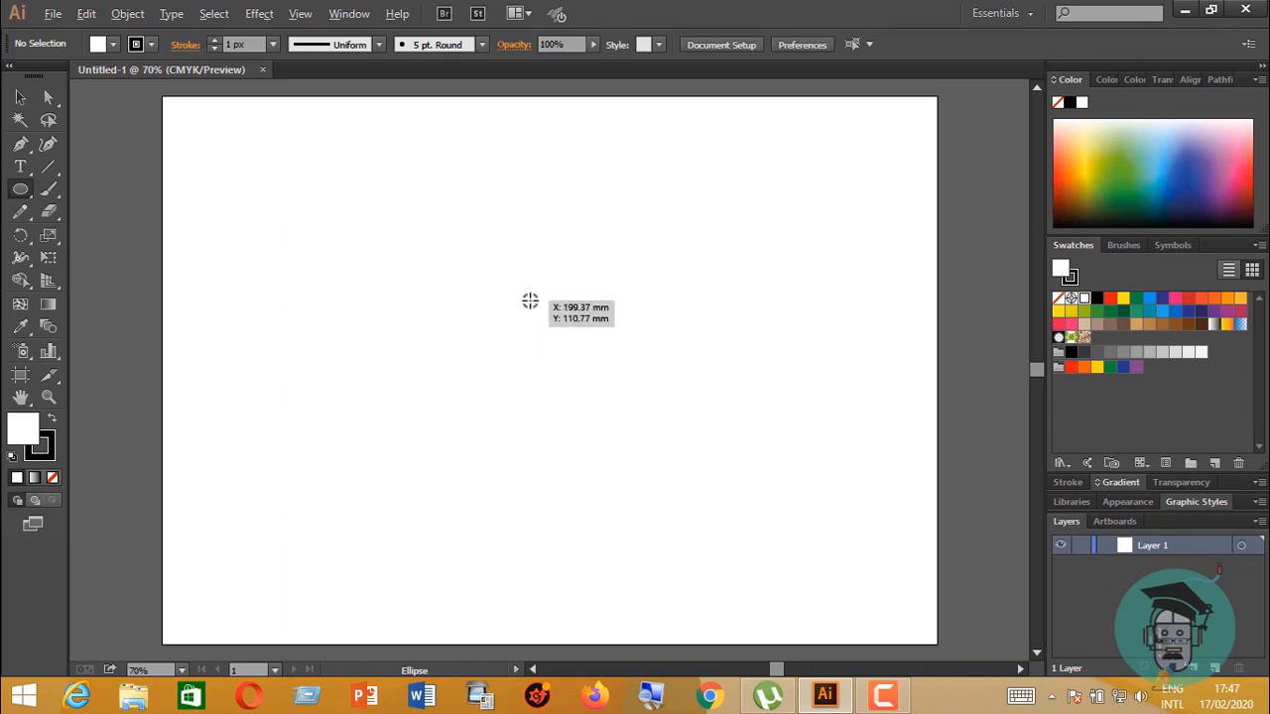
drag(529, 299, 567, 335)
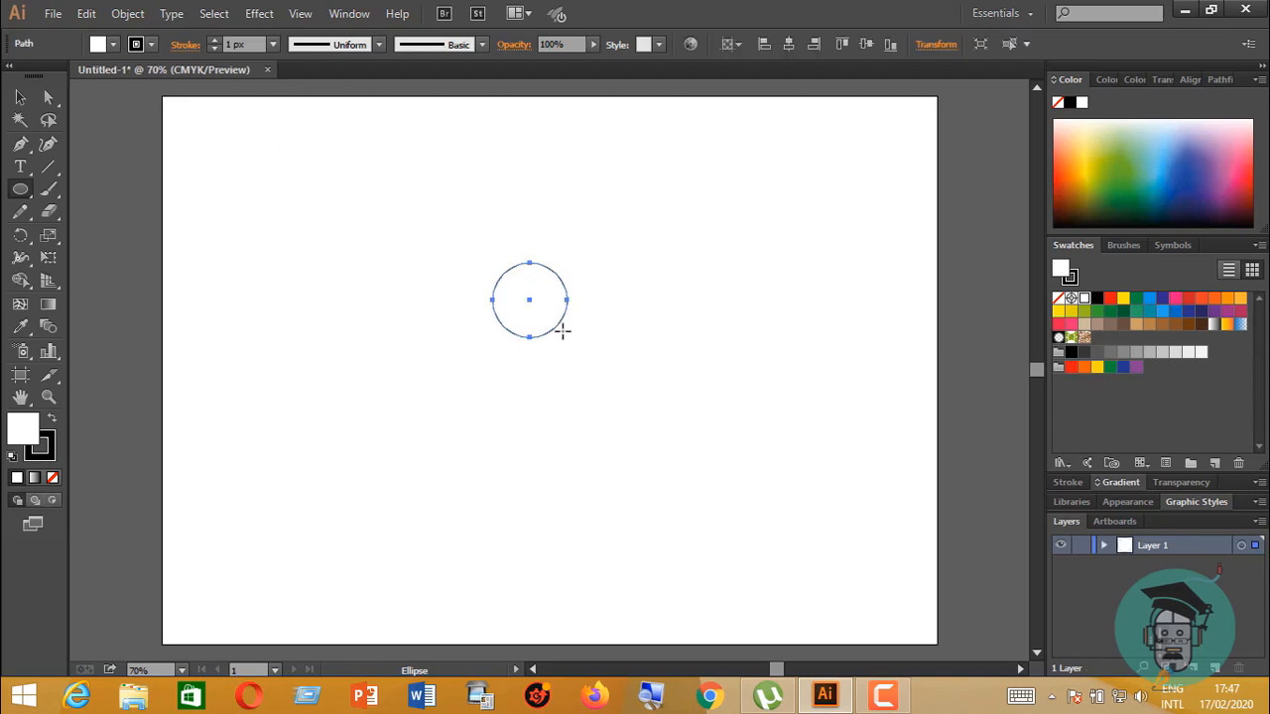
Create a second circle from exact dimensions of 80 mm width and 80 mm height, and delete it again
click(538, 286)
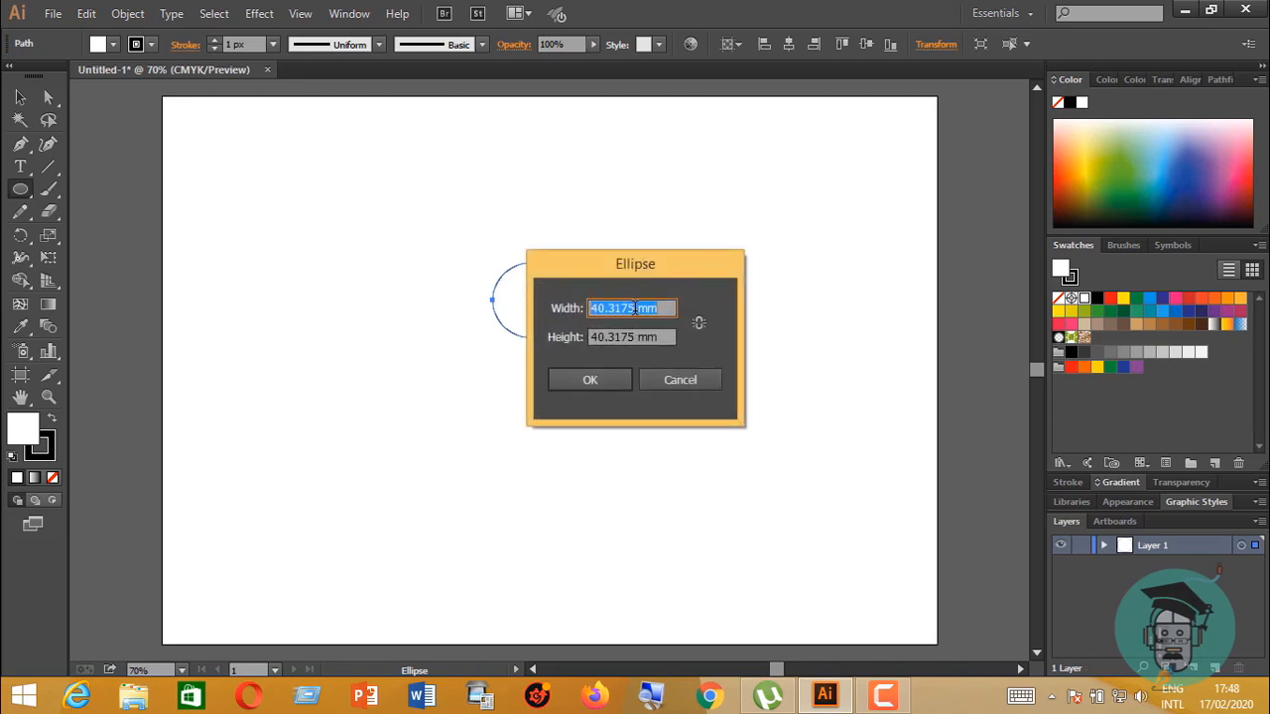
drag(635, 309, 579, 311)
key(BackSpace)
drag(635, 336, 454, 342)
key(BackSpace)
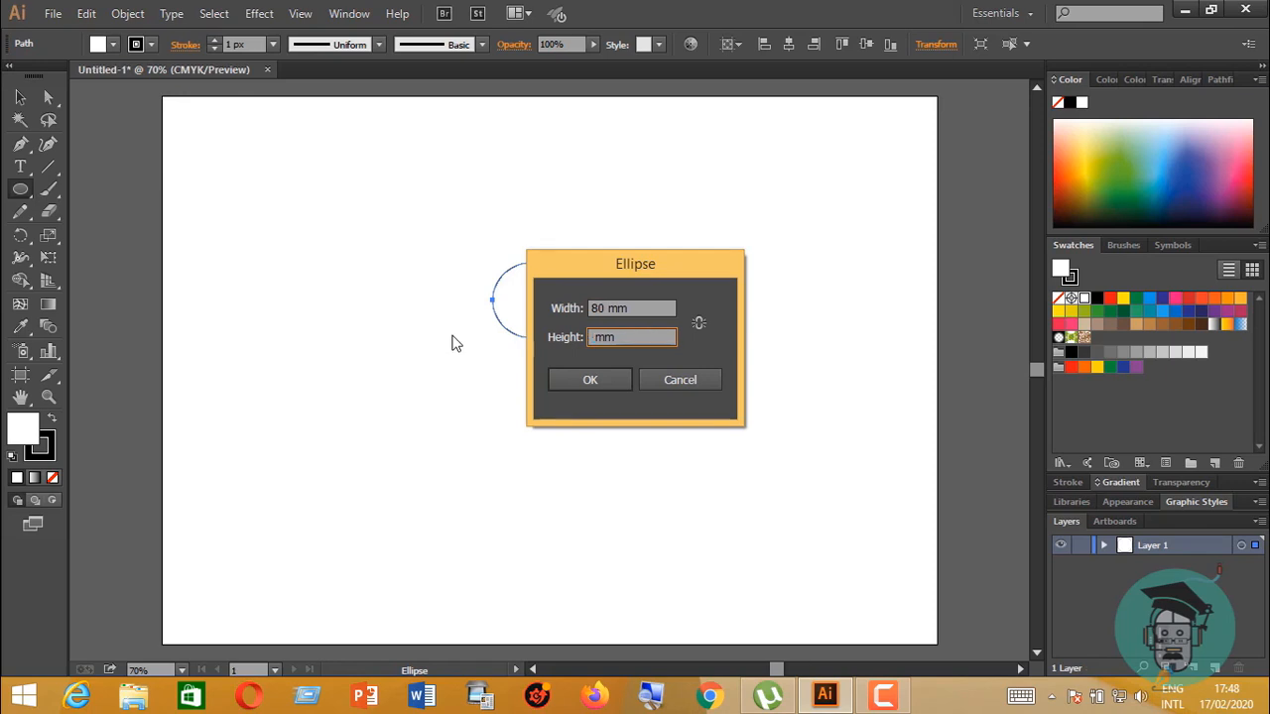
text(80)
click(603, 378)
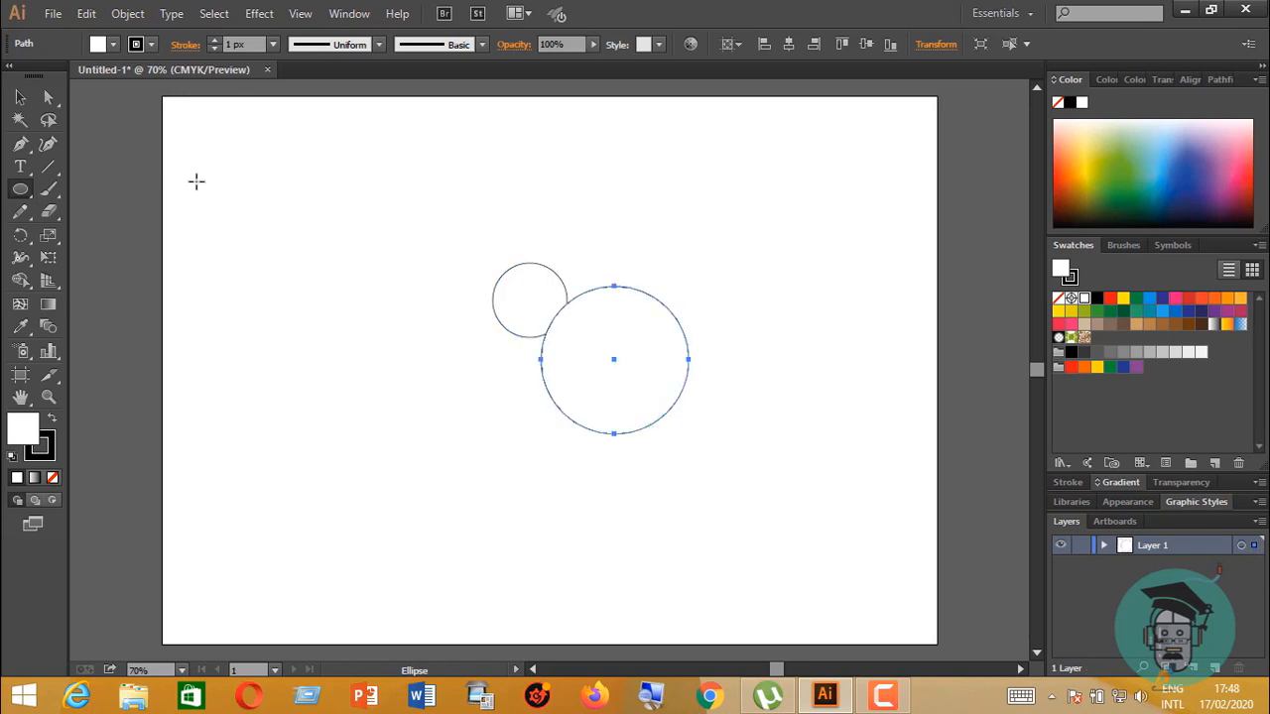
click(20, 97)
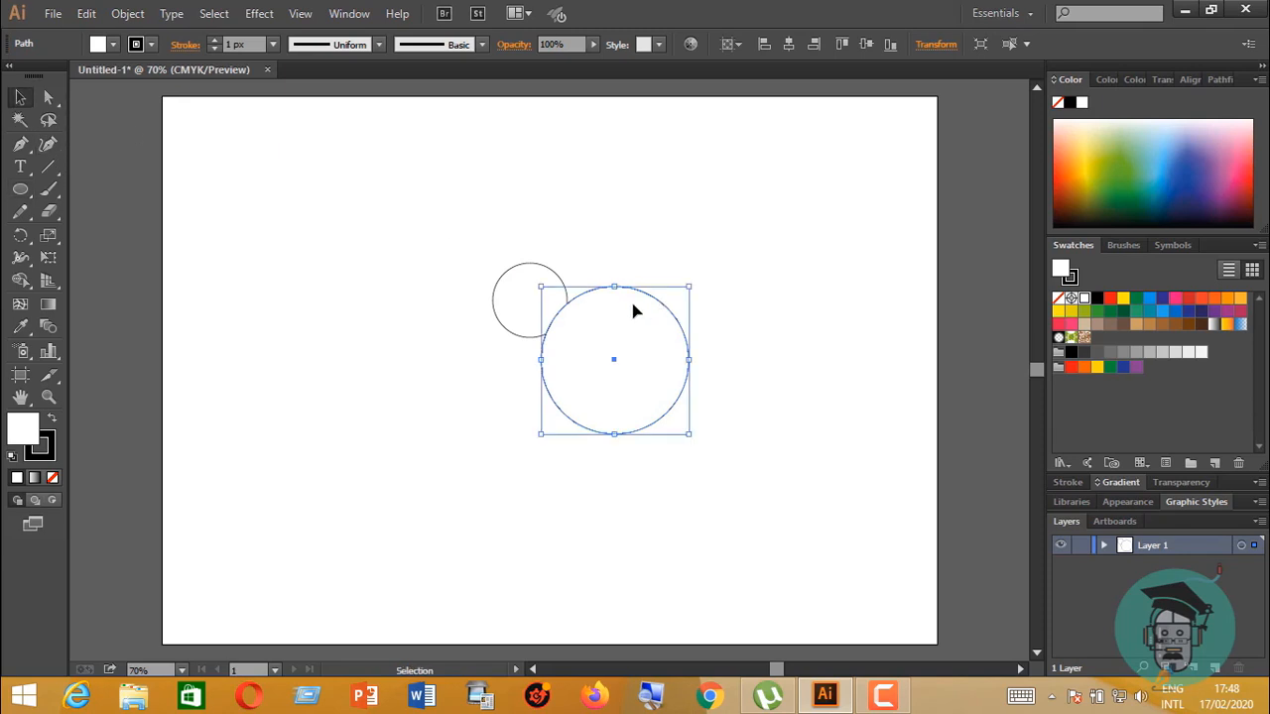
key(Delete)
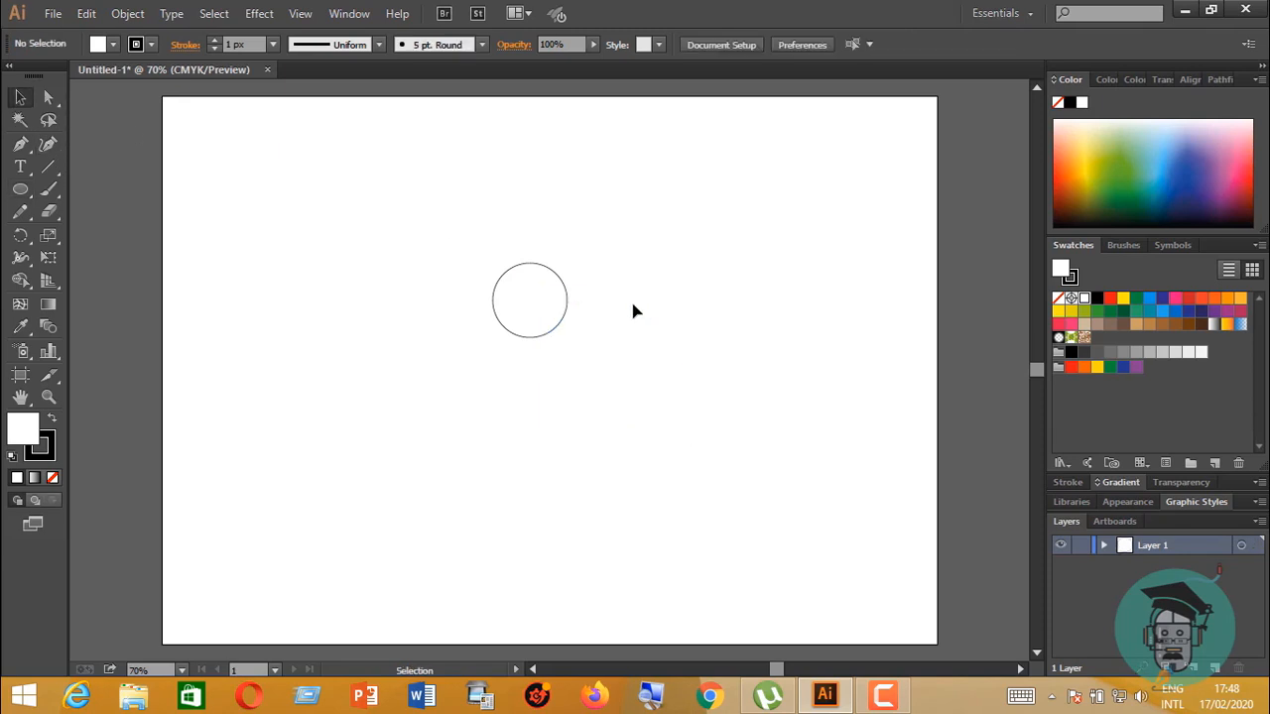
Move the small circle down to roughly mid-height of the artboard, exit isolation mode, and deselect it
click(556, 316)
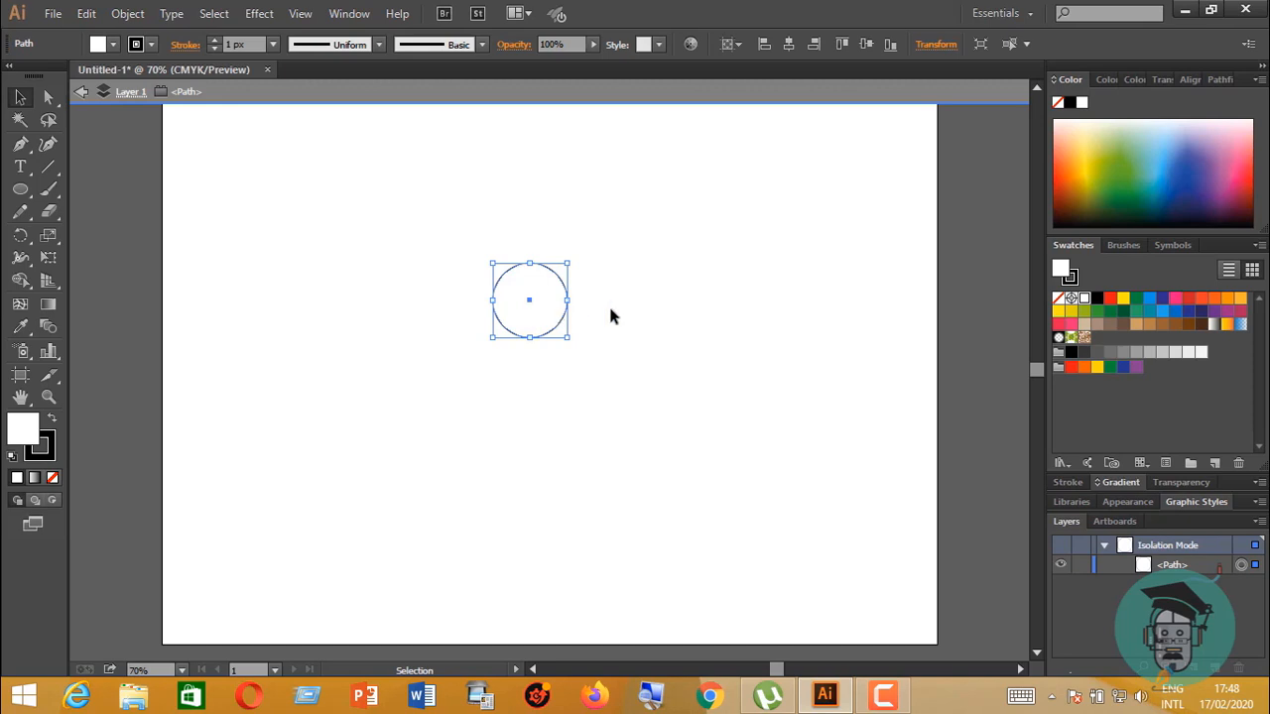
click(608, 307)
double_click(536, 308)
click(588, 295)
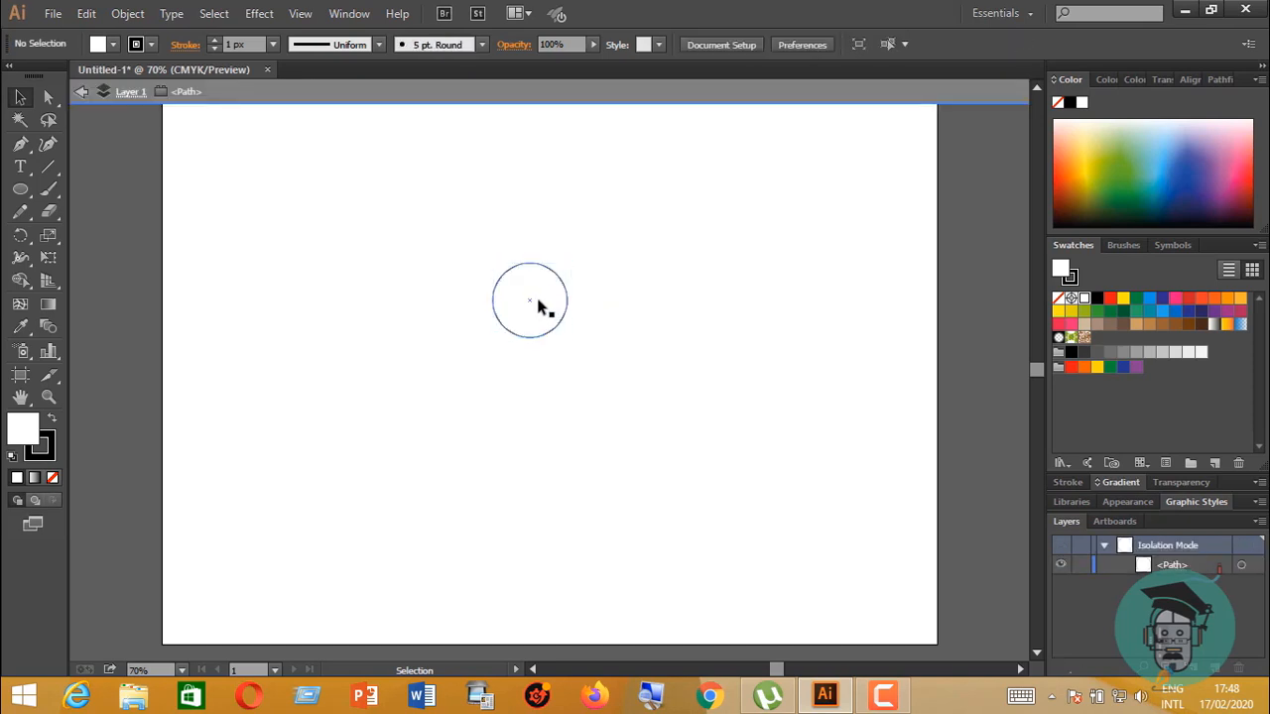
drag(534, 327, 535, 366)
double_click(696, 361)
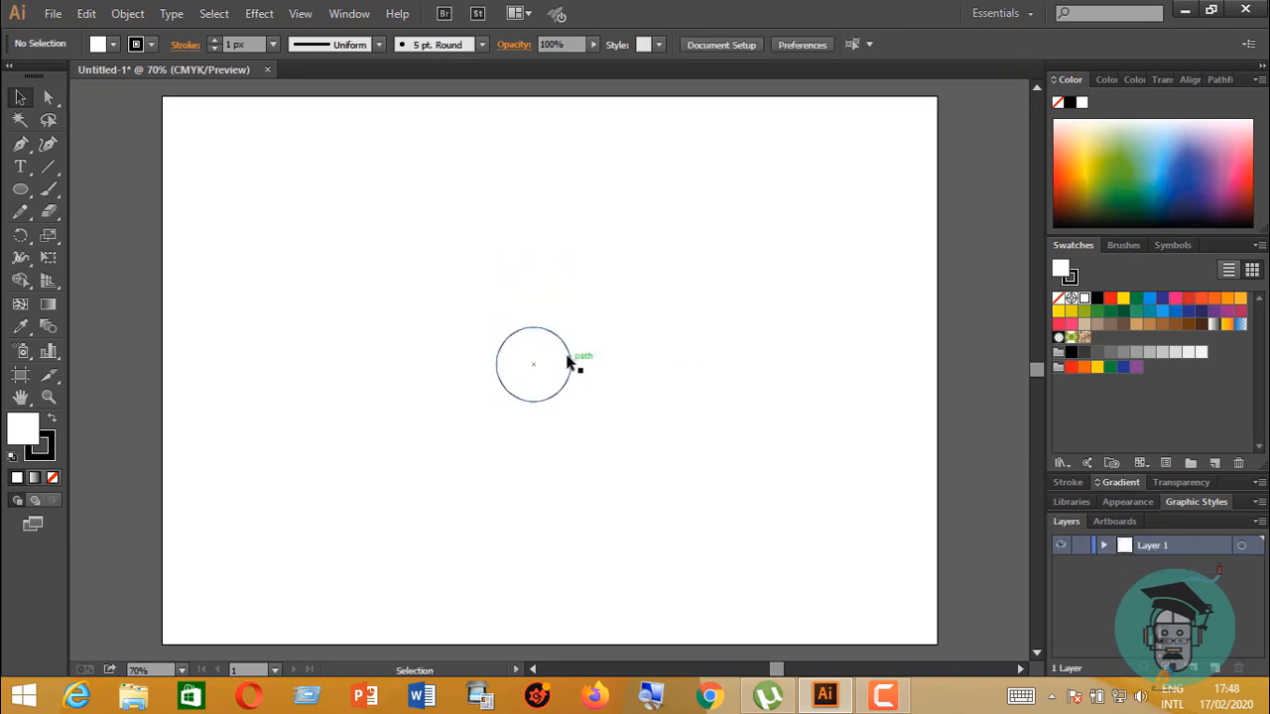
click(567, 358)
click(686, 347)
Display the Align options and look through the list of available panels
click(1189, 79)
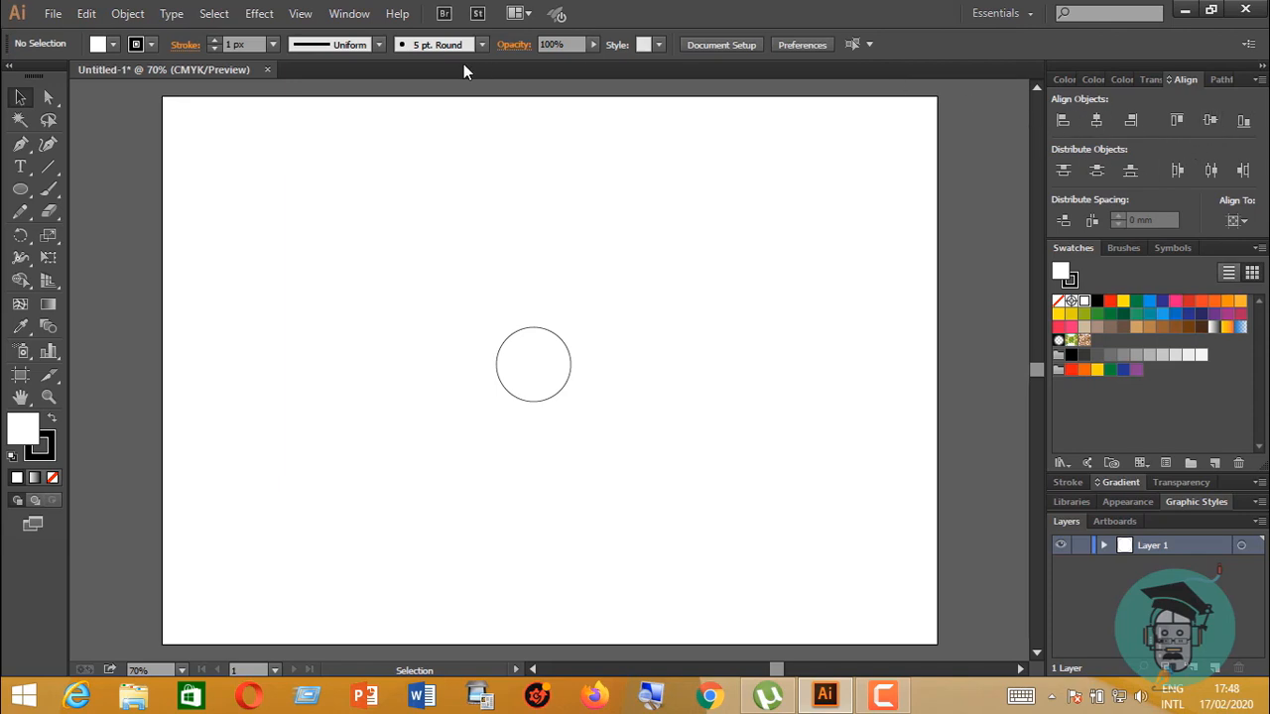
click(349, 15)
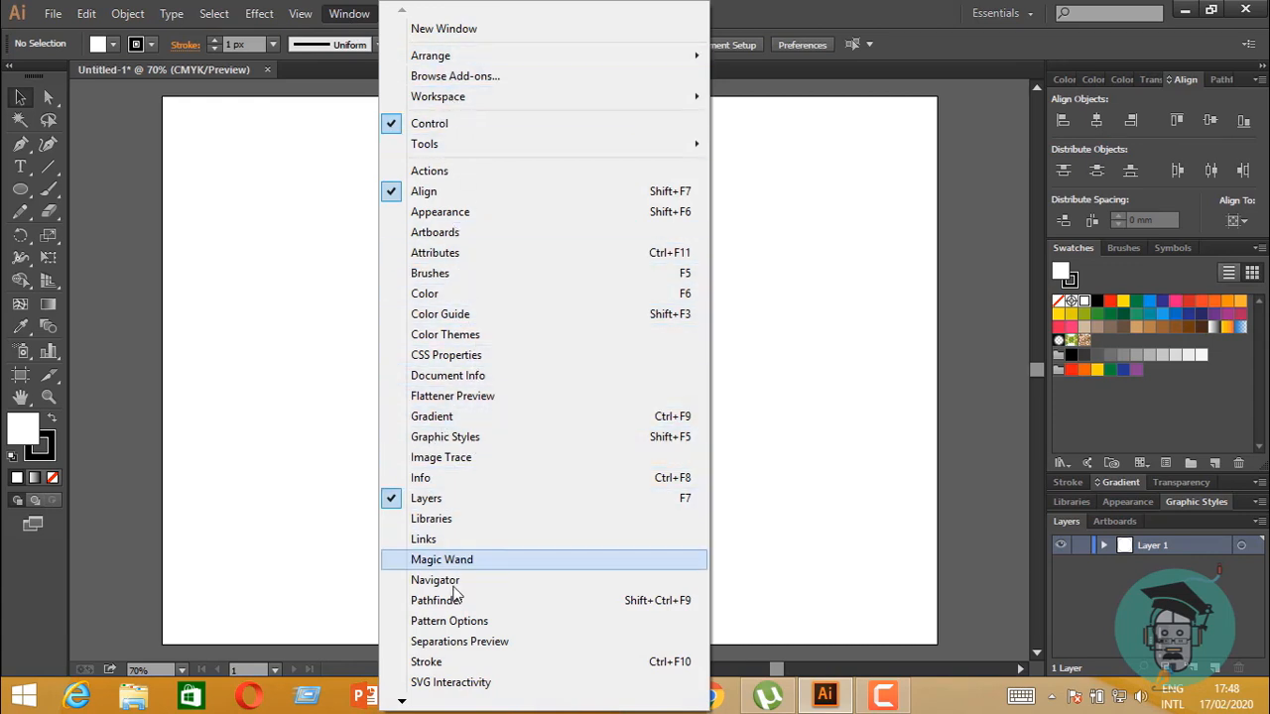
mouse_move(410, 698)
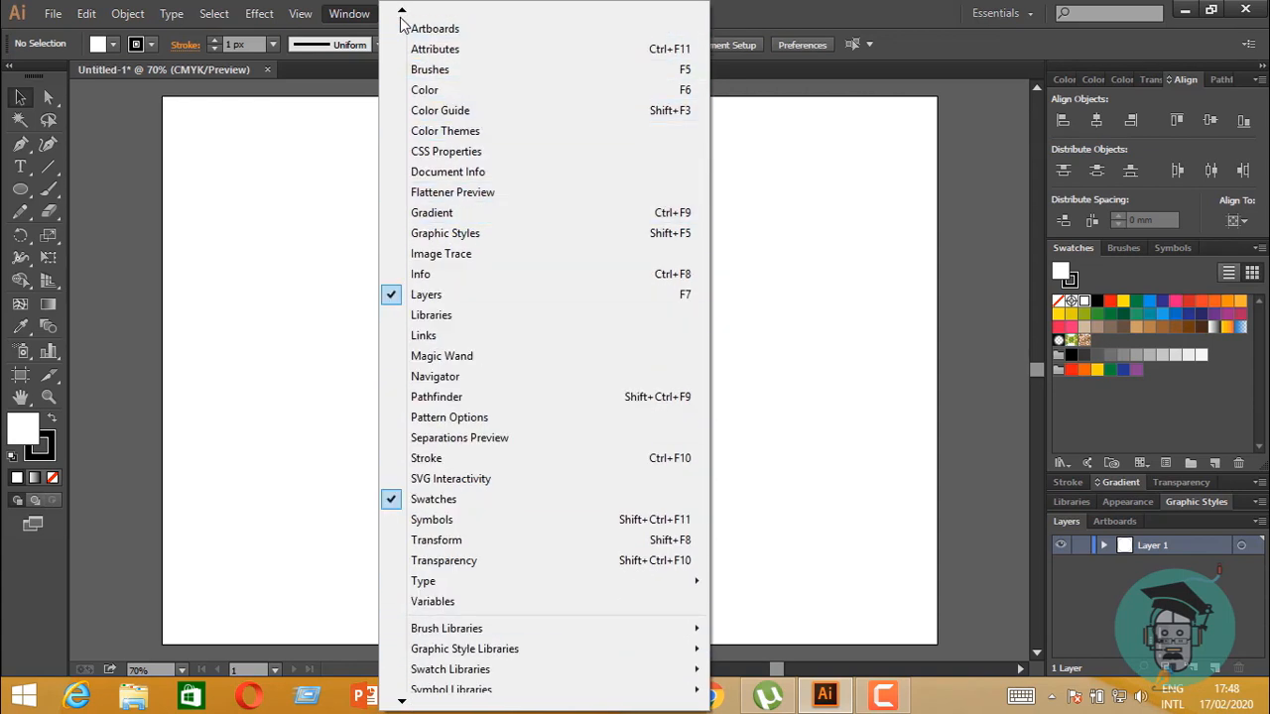
mouse_move(405, 16)
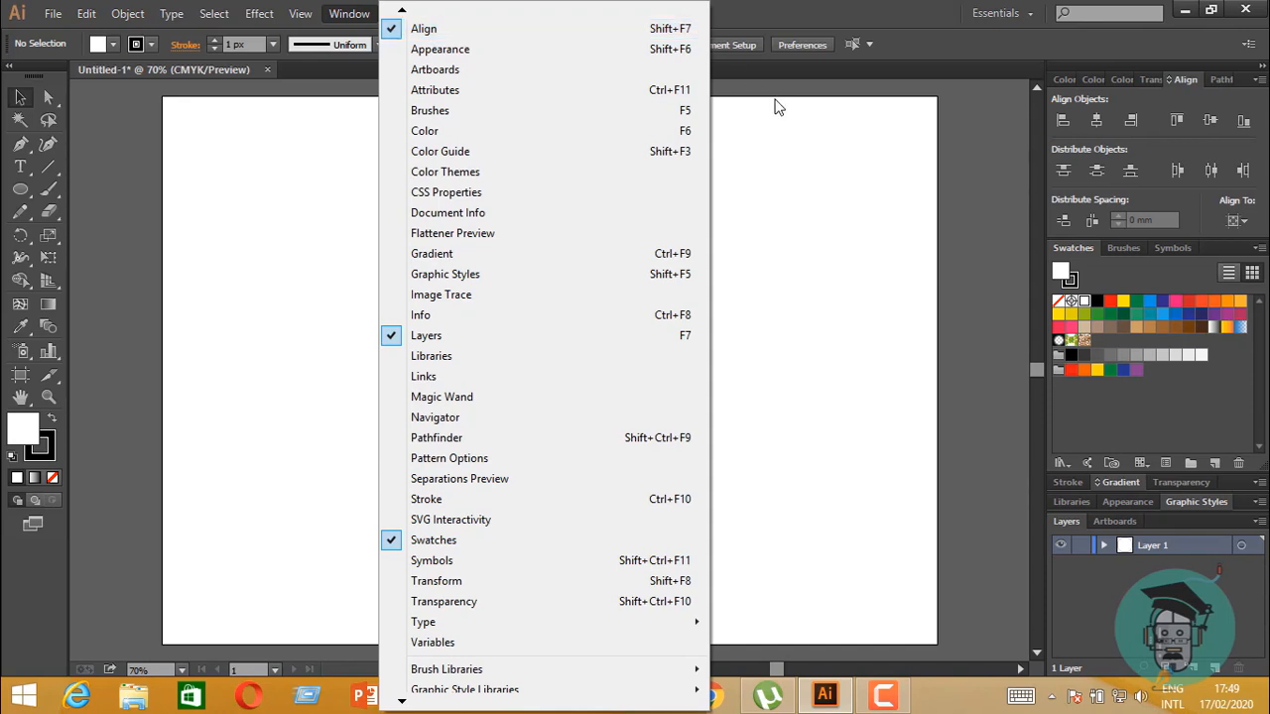
click(785, 136)
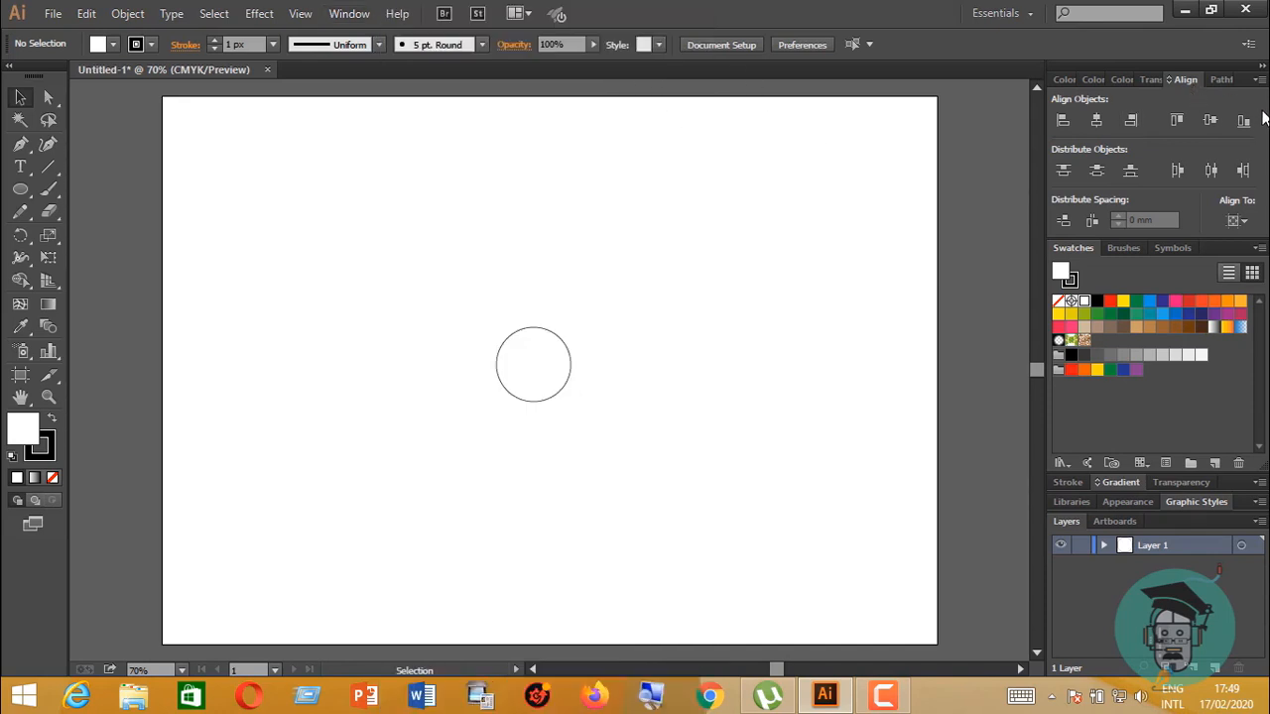
Centre the circle horizontally and vertically on the artboard, with Align to Artboard as the reference, and deselect it
click(1240, 221)
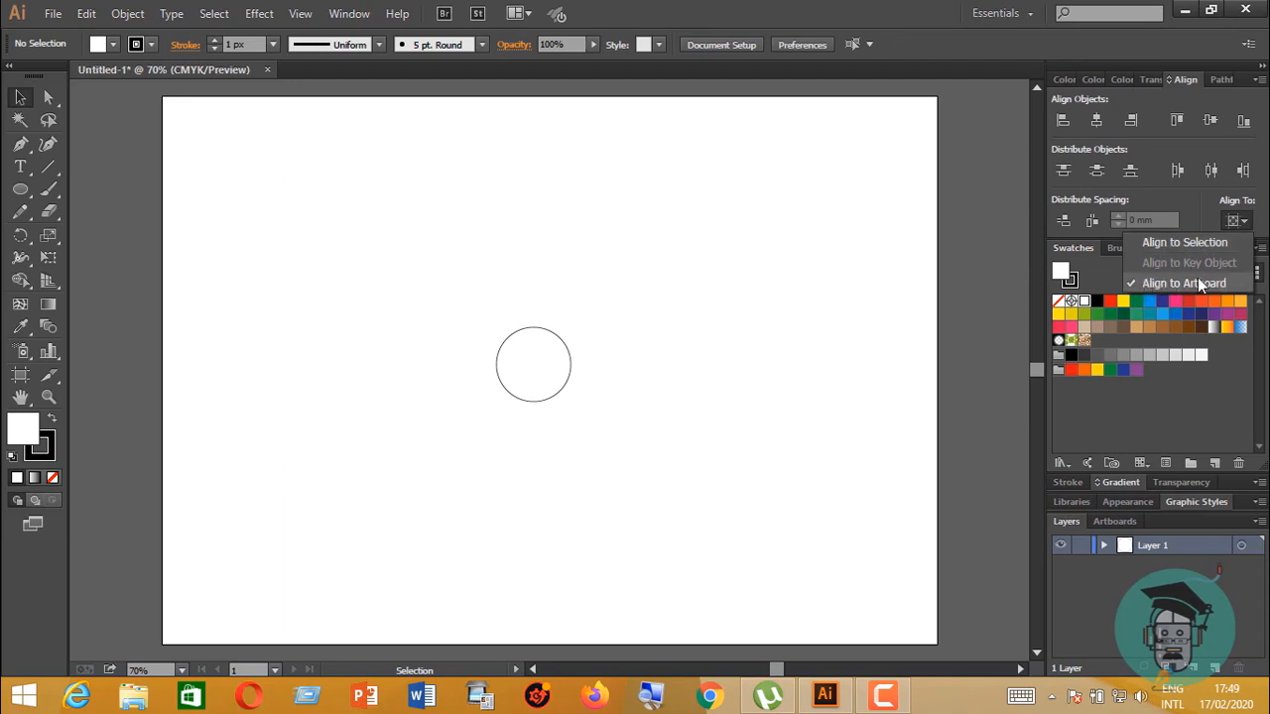
click(603, 262)
drag(453, 284, 802, 521)
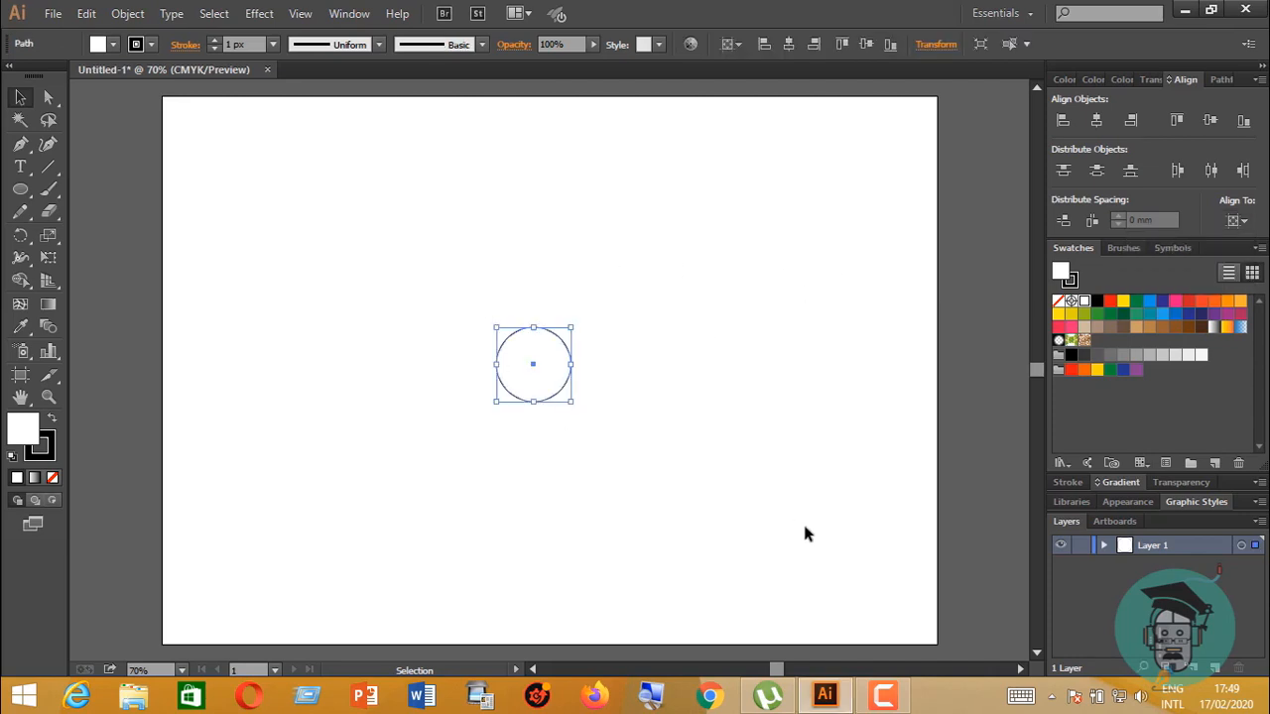
click(1095, 121)
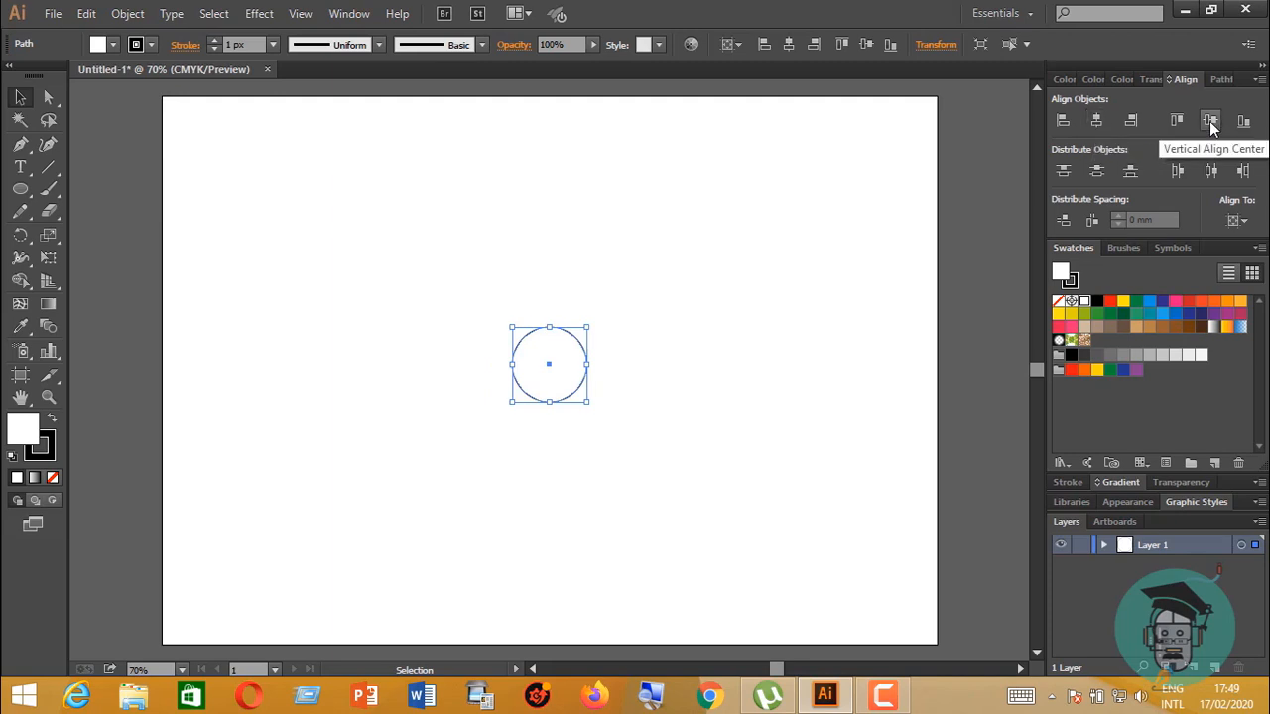
click(700, 310)
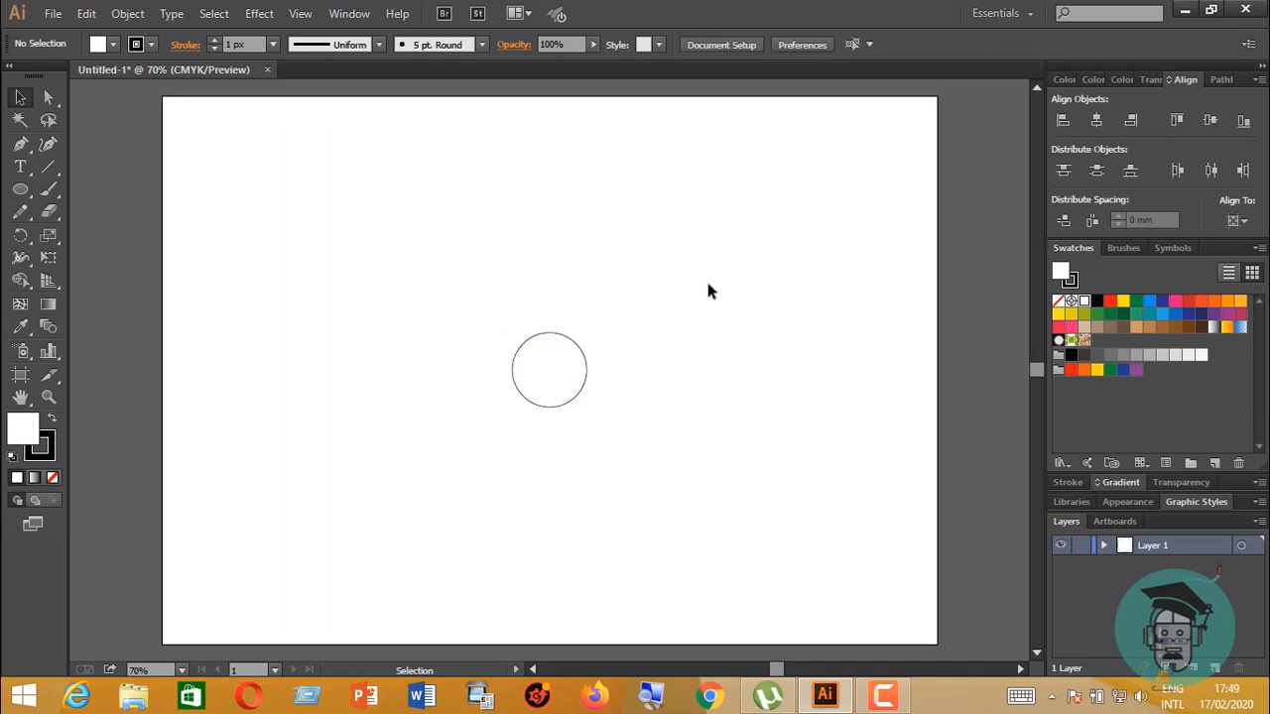
Create a 10-point star above and to the left of the circle with the Star tool
click(30, 199)
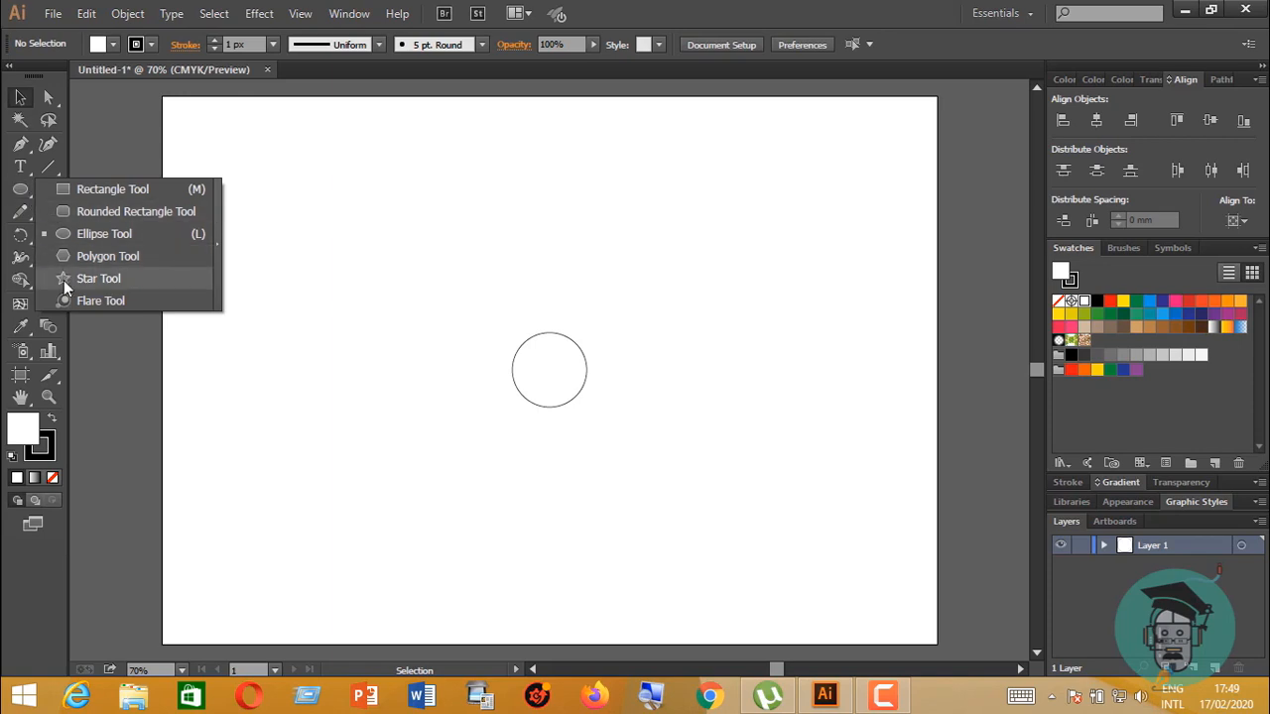
click(64, 280)
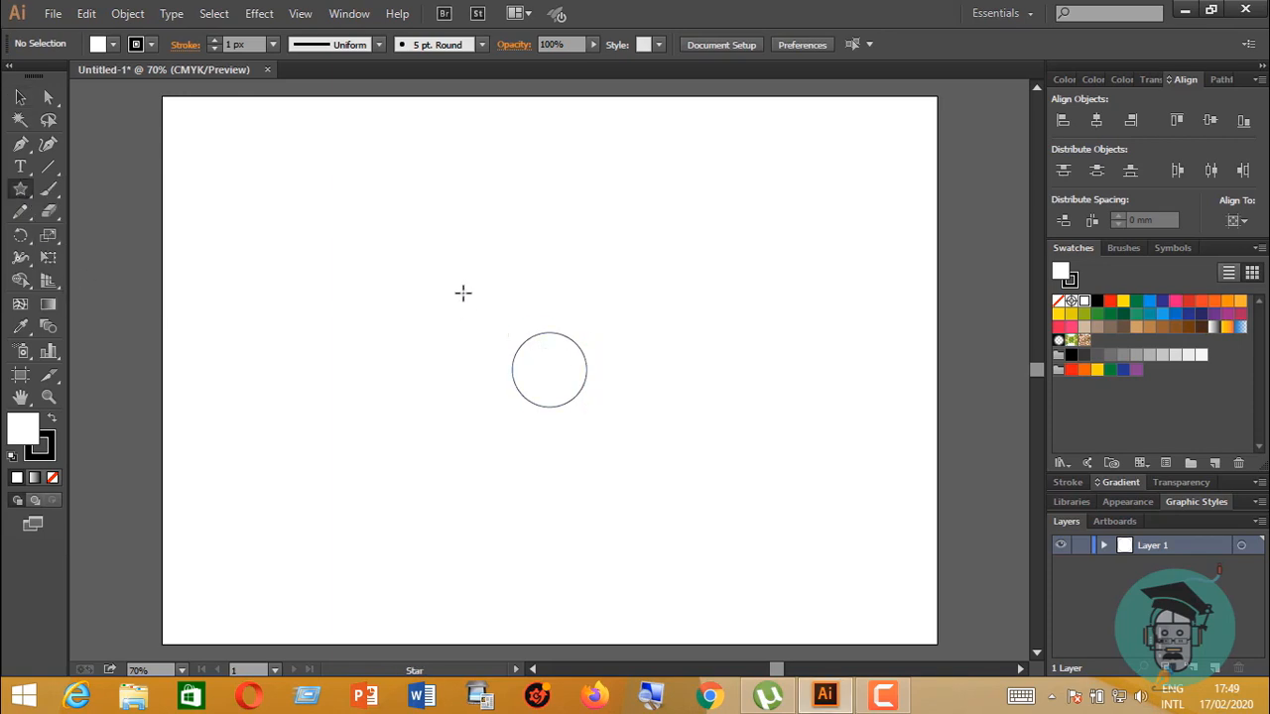
click(463, 293)
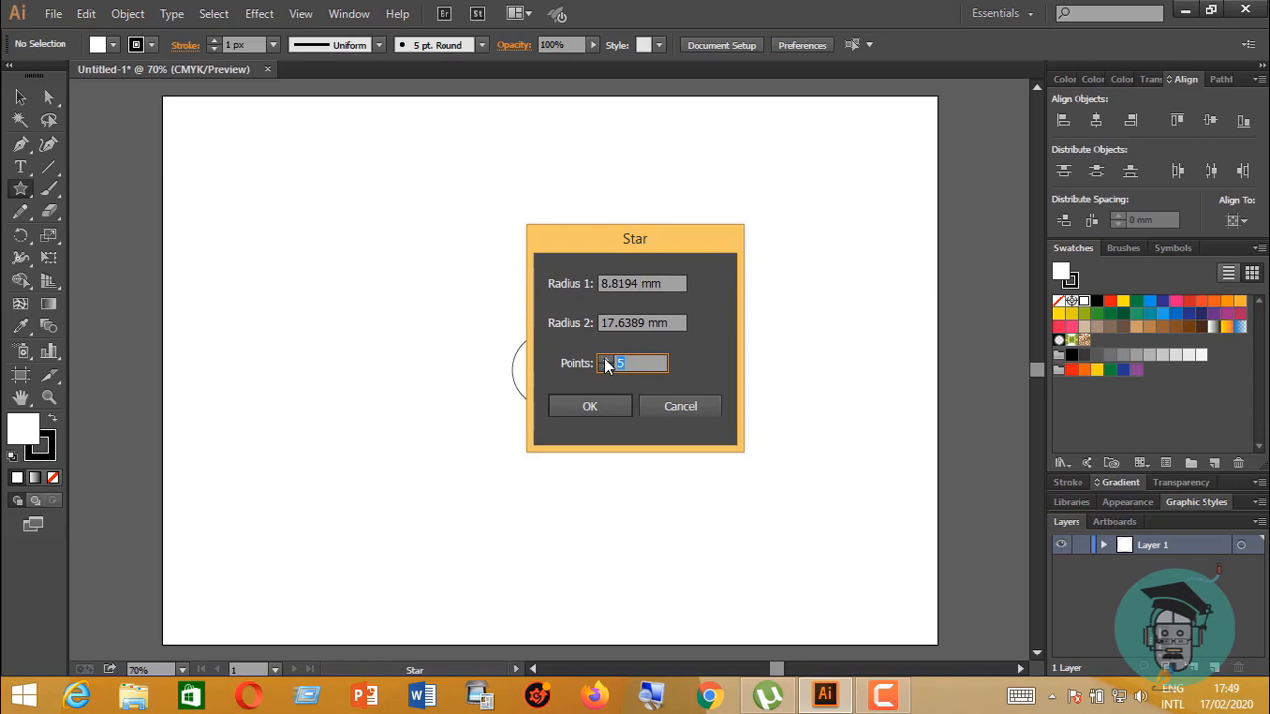
text(5)
key(BackSpace)
text(10)
click(595, 410)
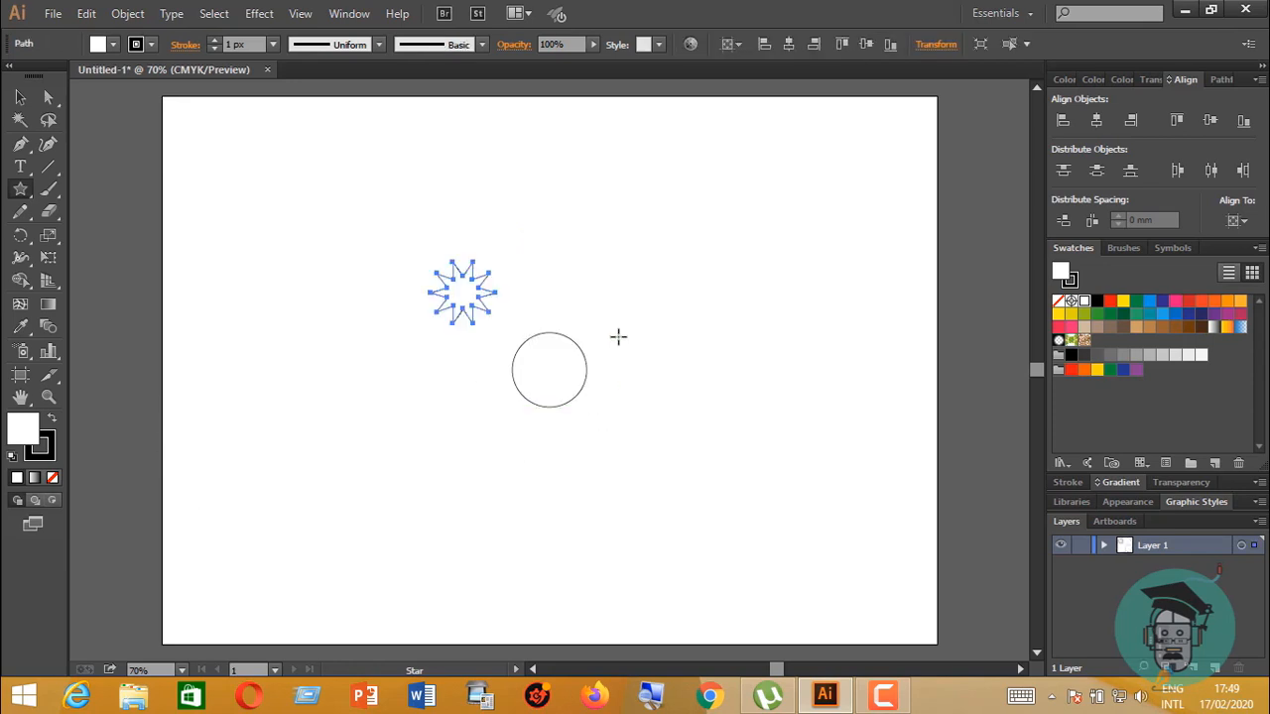
Enlarge the star proportionally from its centre and move it over the circle so that it surrounds it
click(20, 96)
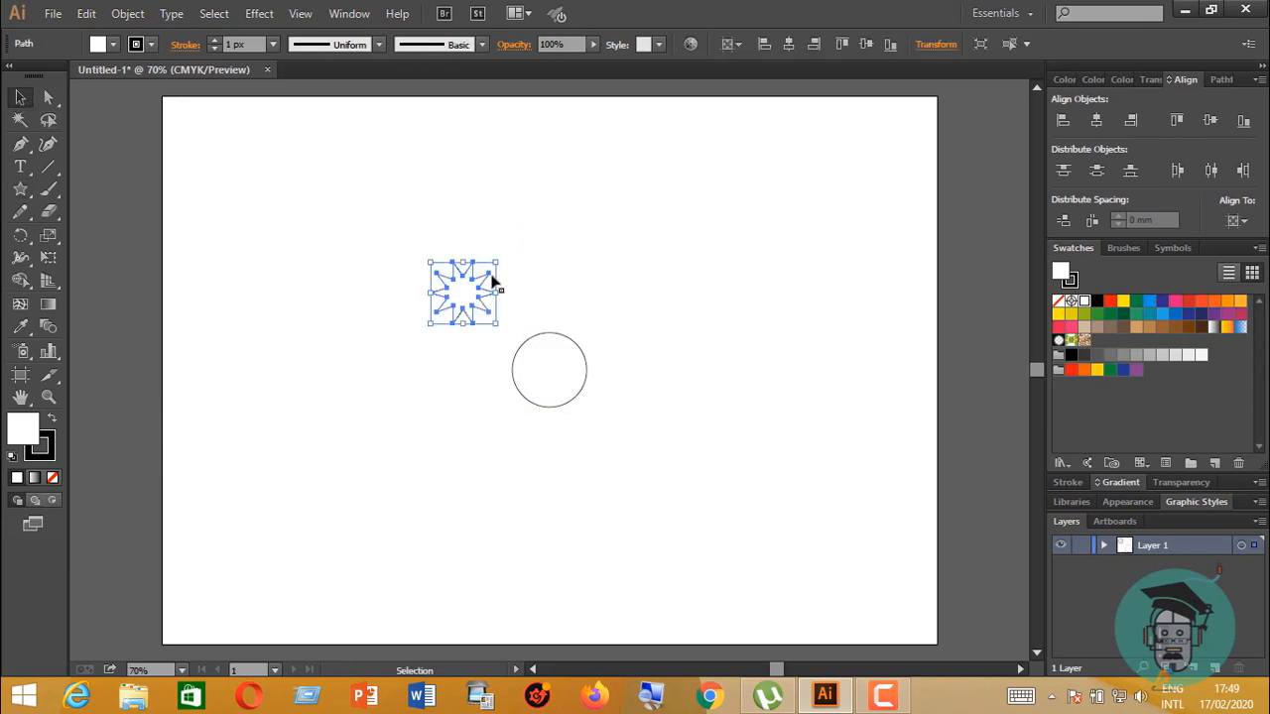
drag(494, 327, 592, 410)
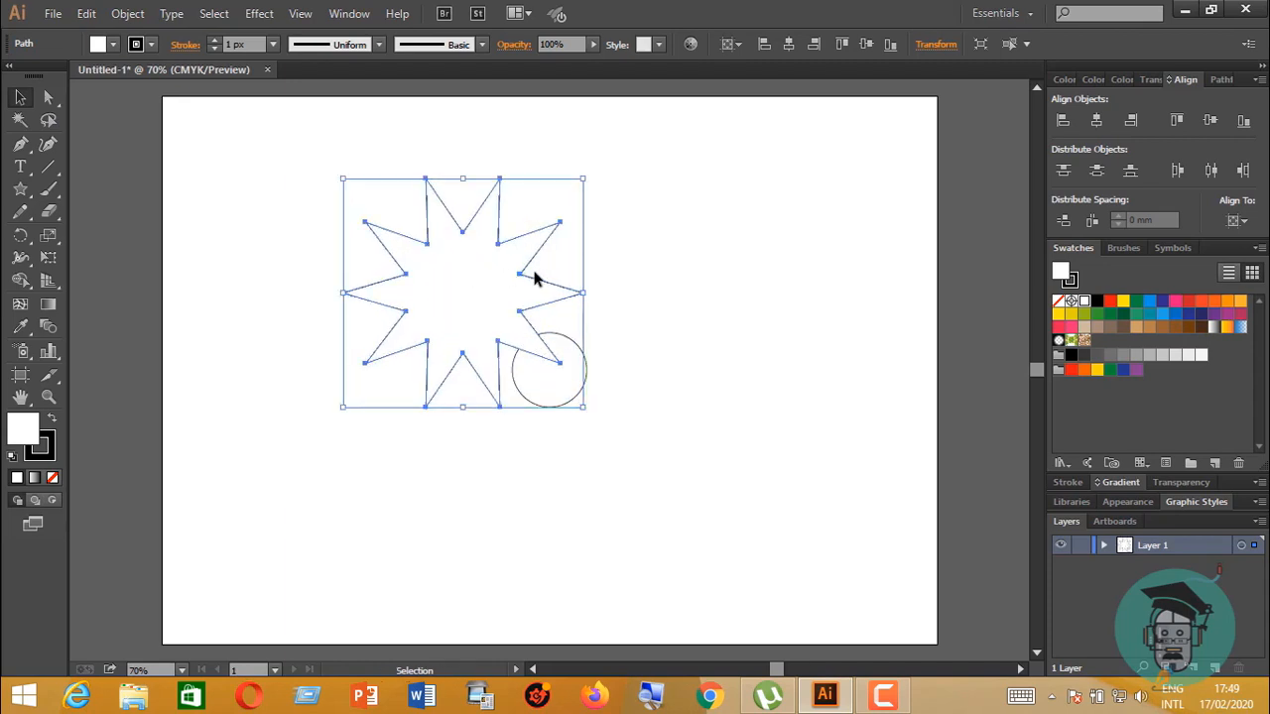
drag(536, 284, 626, 358)
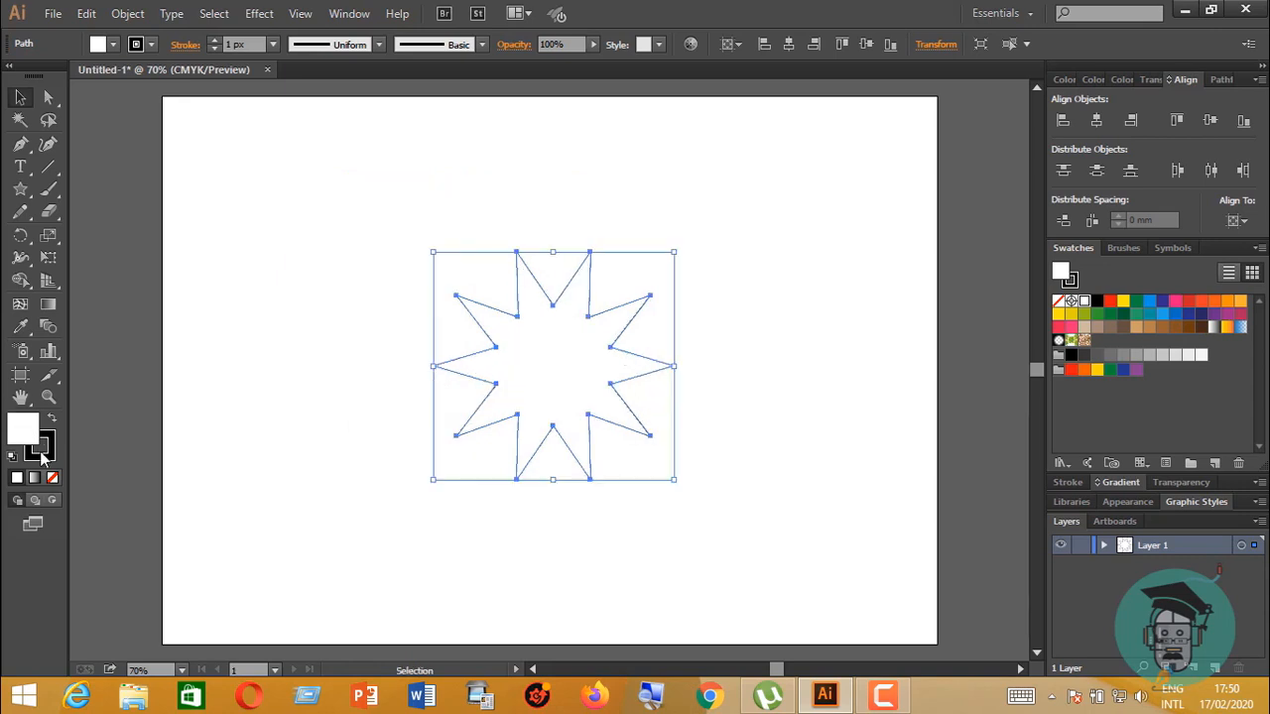
Remove the star's fill, nudge it slightly to line up with the circle's centre, and deselect it
click(53, 477)
click(638, 348)
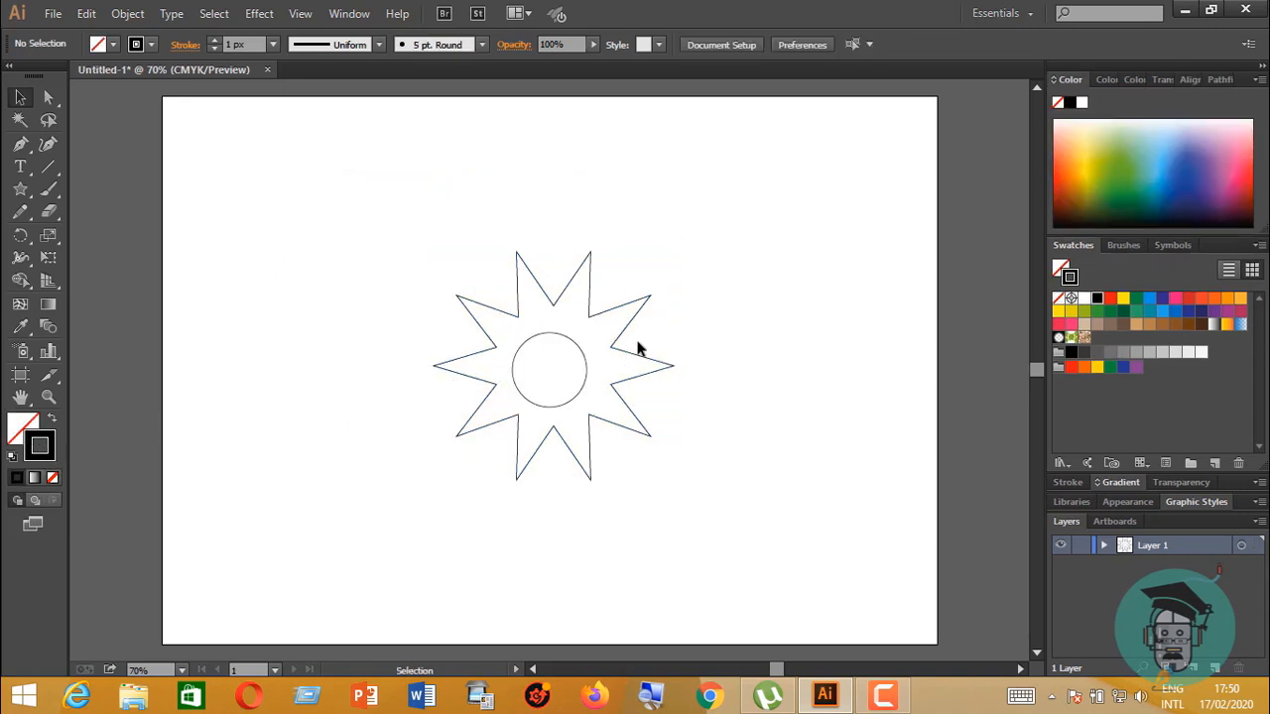
drag(638, 363, 634, 362)
click(710, 367)
Select the circle and the star, set the alignment reference to Align to Selection, and make the circle the key object
mouse_move(400, 218)
mouse_down()
mouse_move(644, 533)
mouse_move(772, 601)
mouse_up()
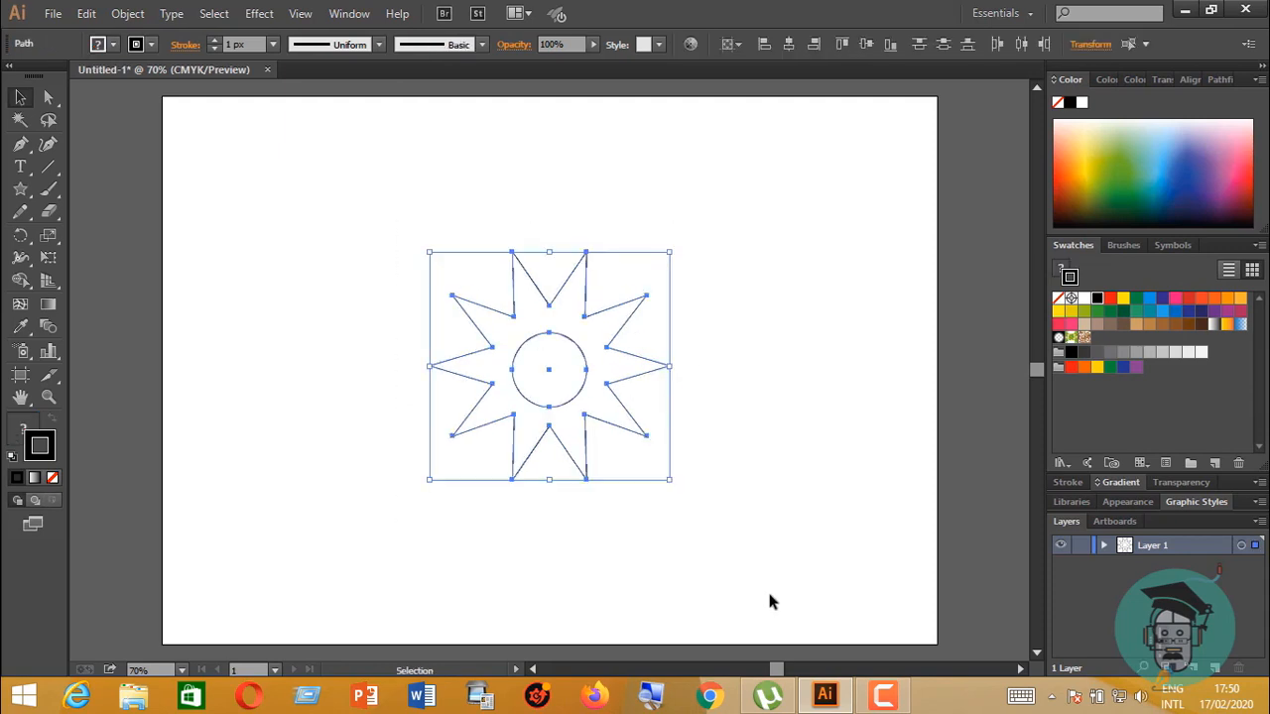
click(1191, 81)
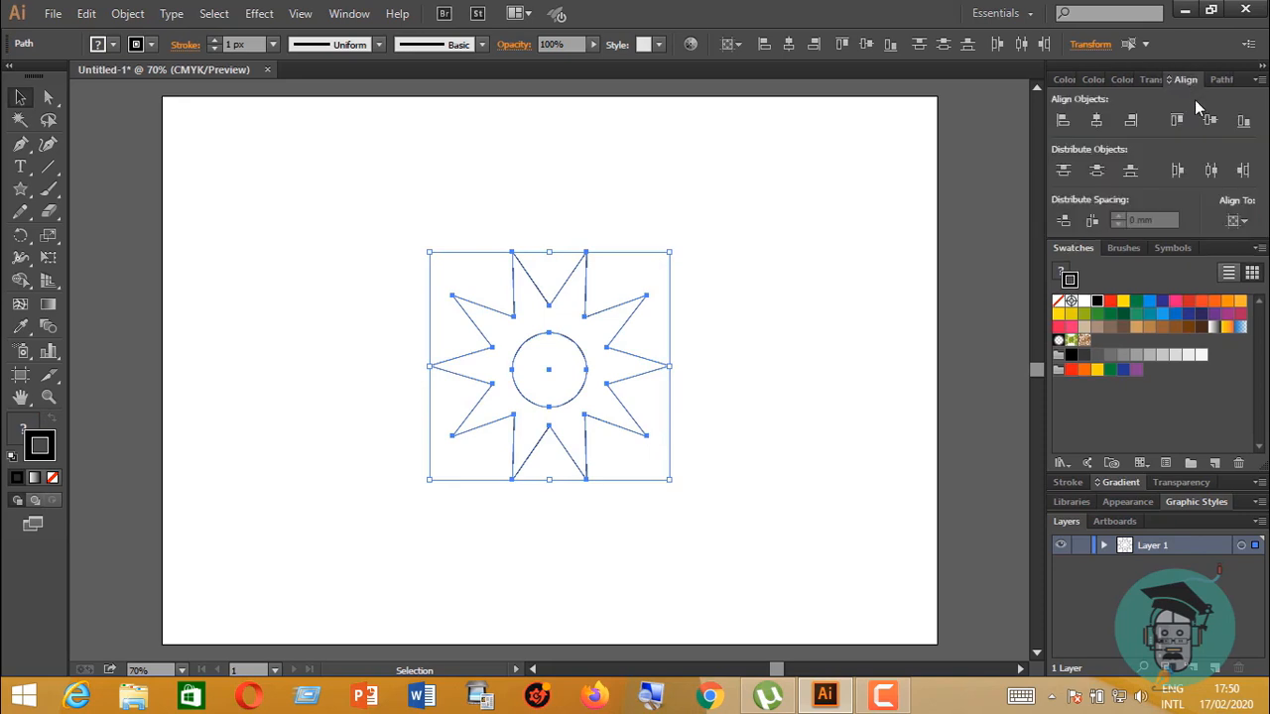
click(1238, 220)
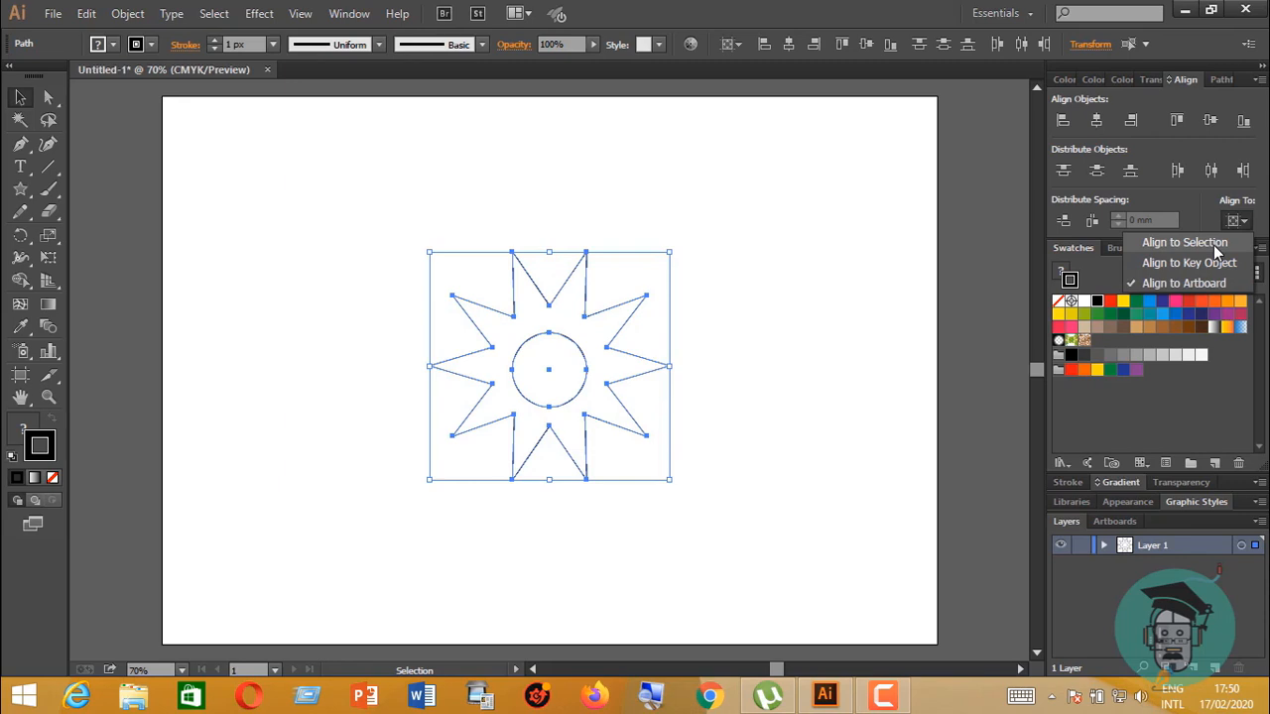
click(1213, 245)
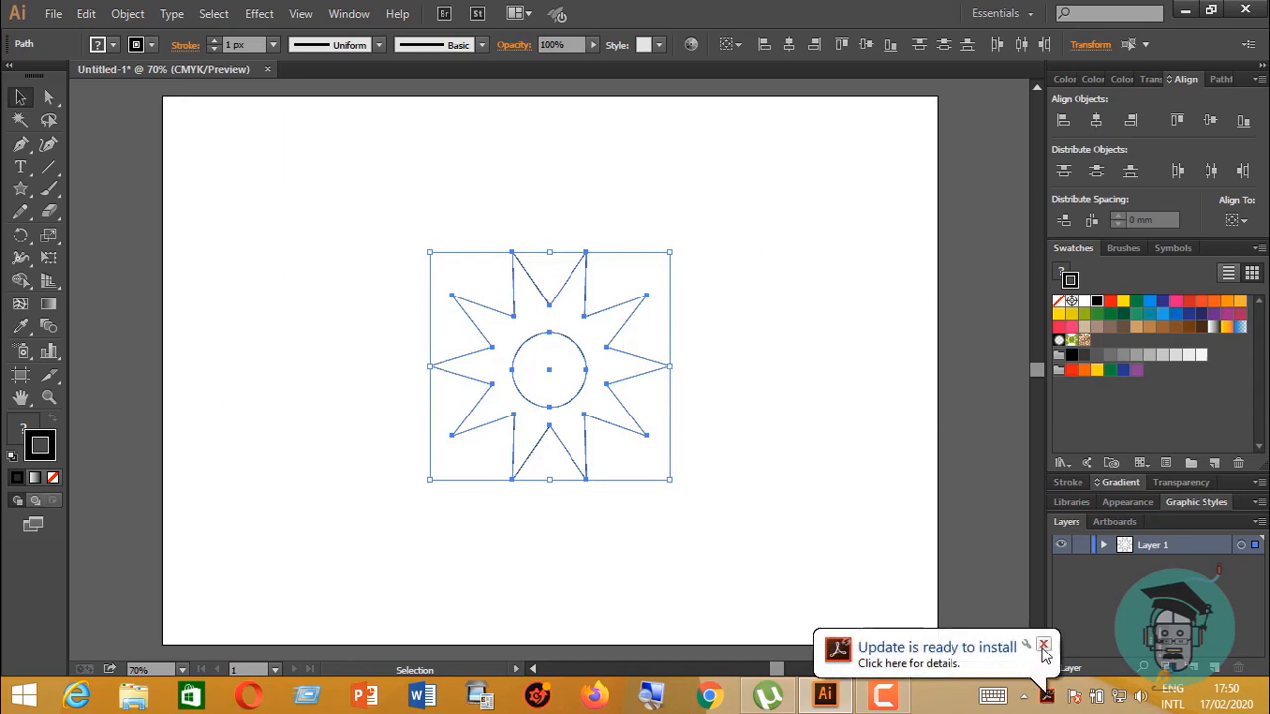
click(1042, 644)
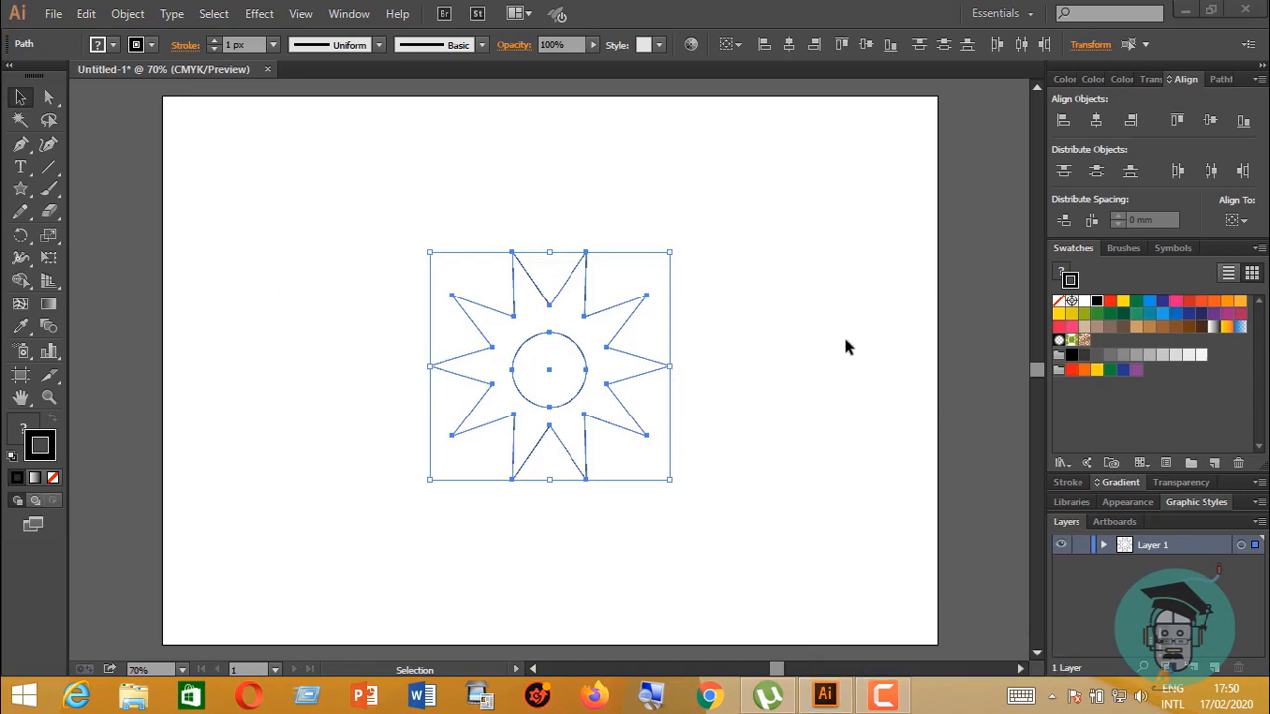
click(584, 355)
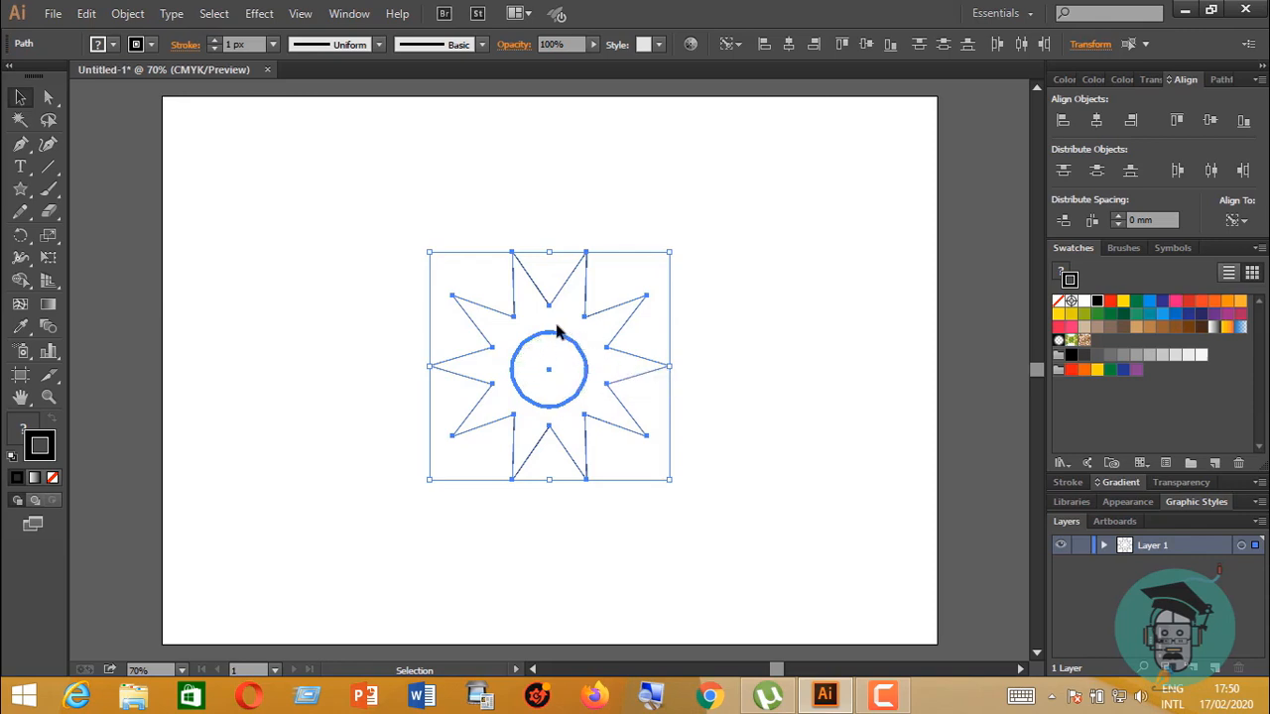
Centre the star vertically on the key-object circle and deselect both shapes
key(a)
key(ctrl+plus)
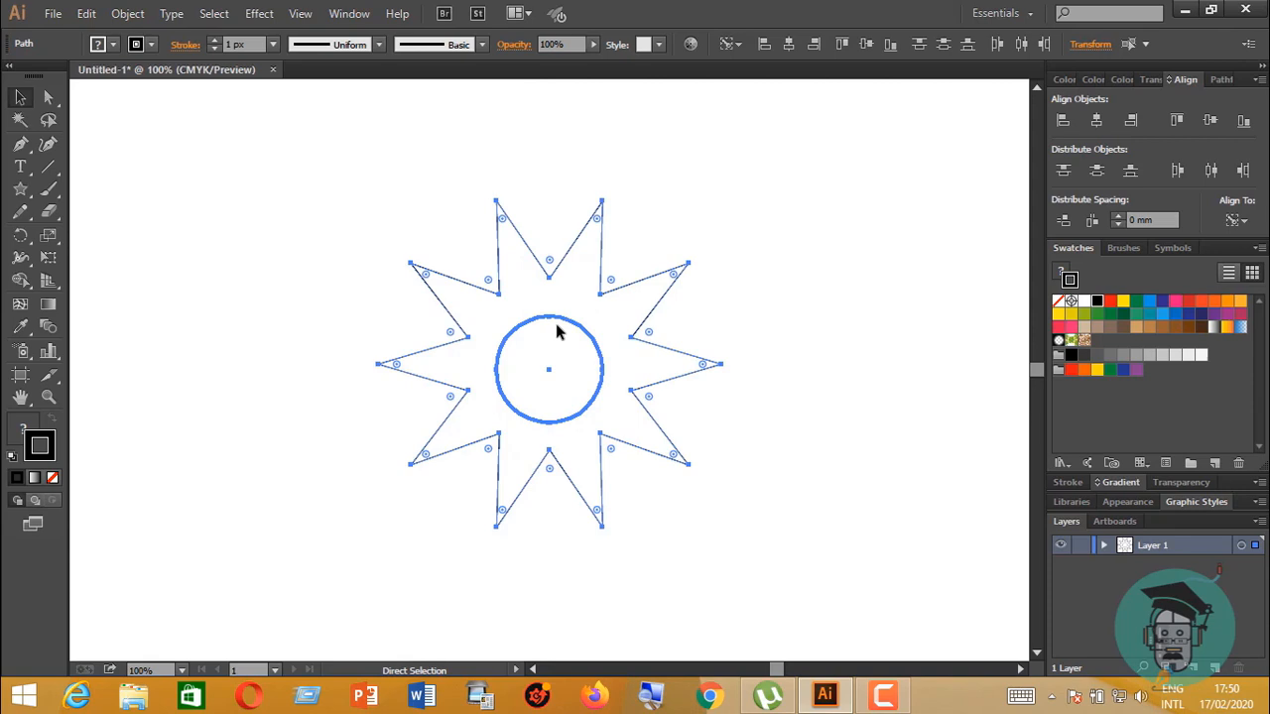
key(v)
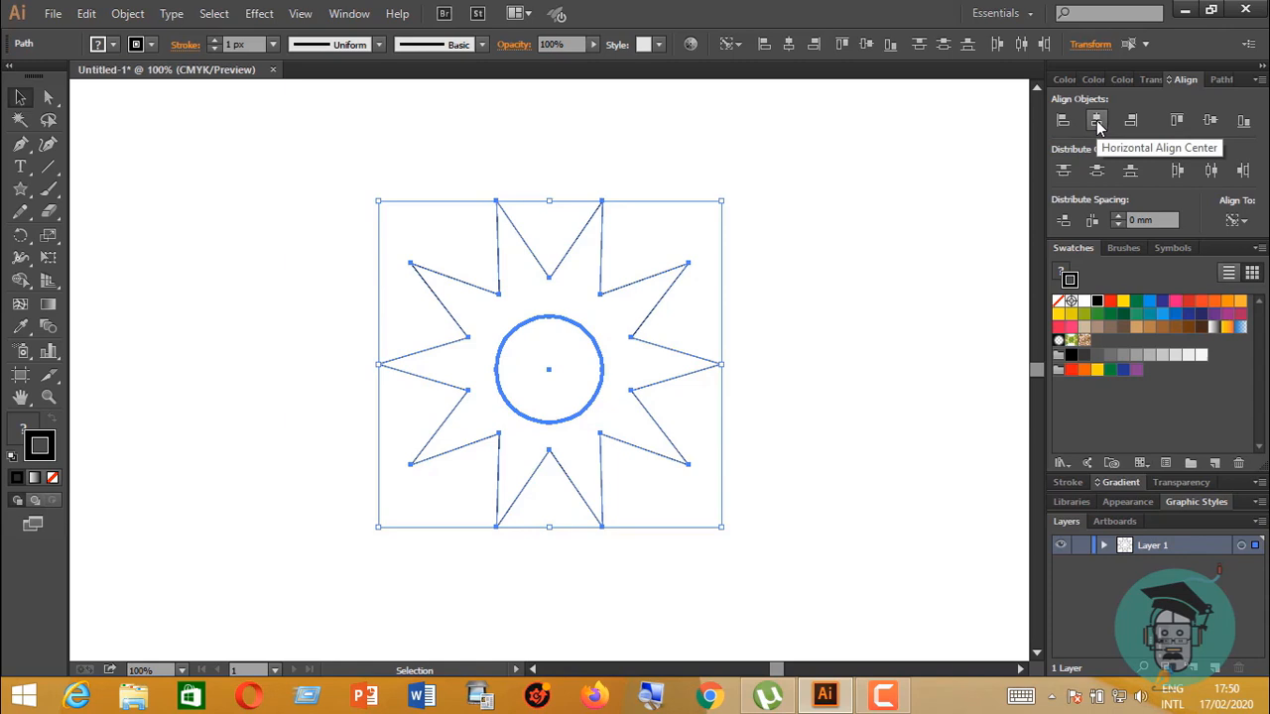
click(1210, 121)
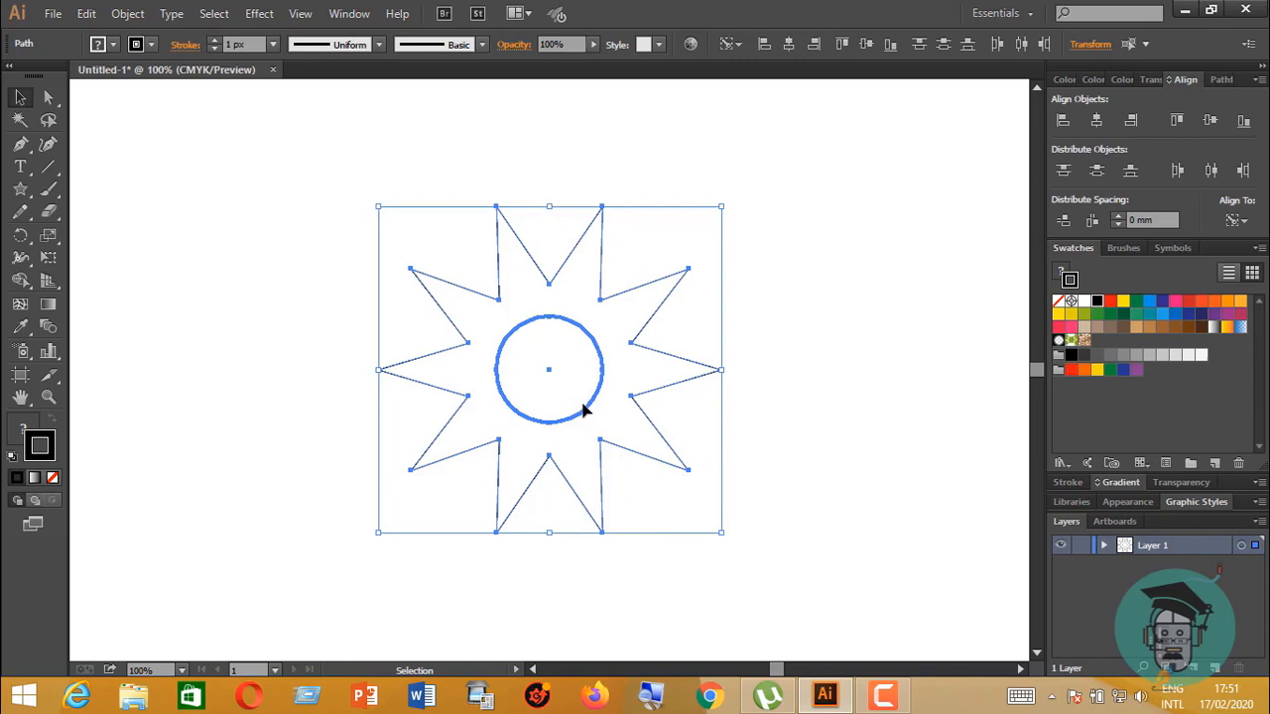
click(774, 410)
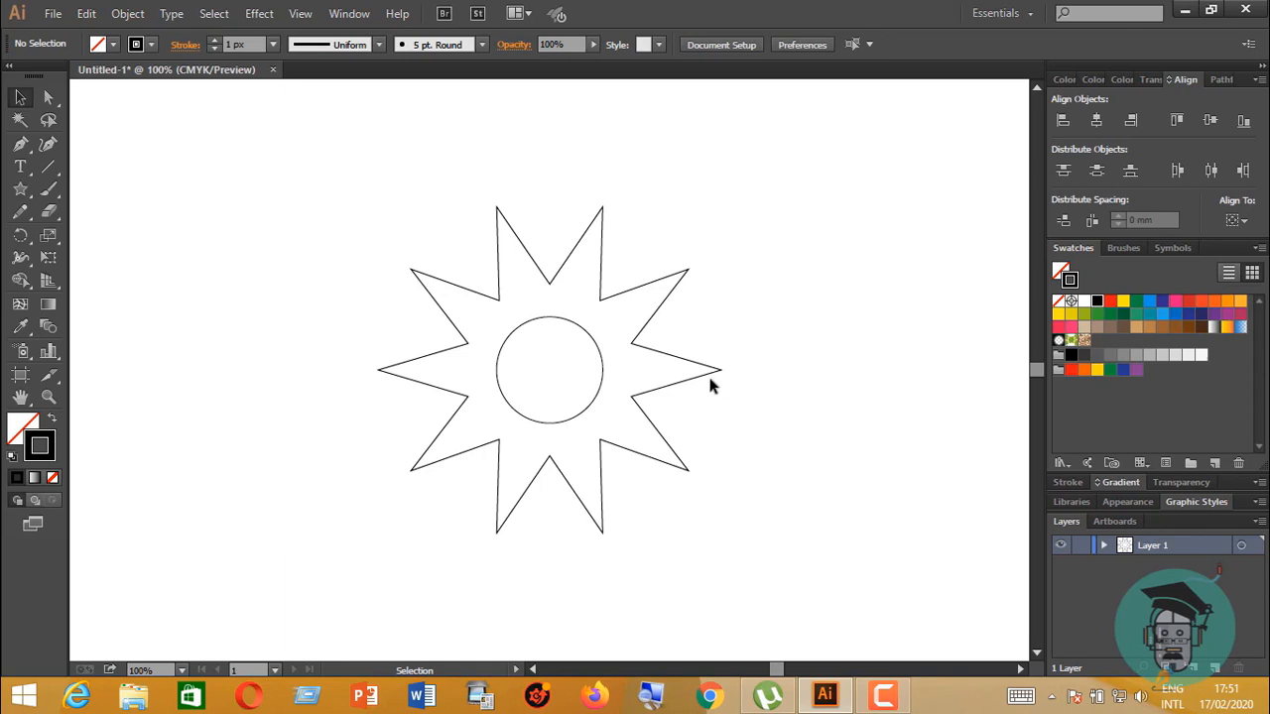
Create a second 10-point star with radii of 8.8194 mm and 17.6389 mm above and to the left of the existing shapes
click(19, 190)
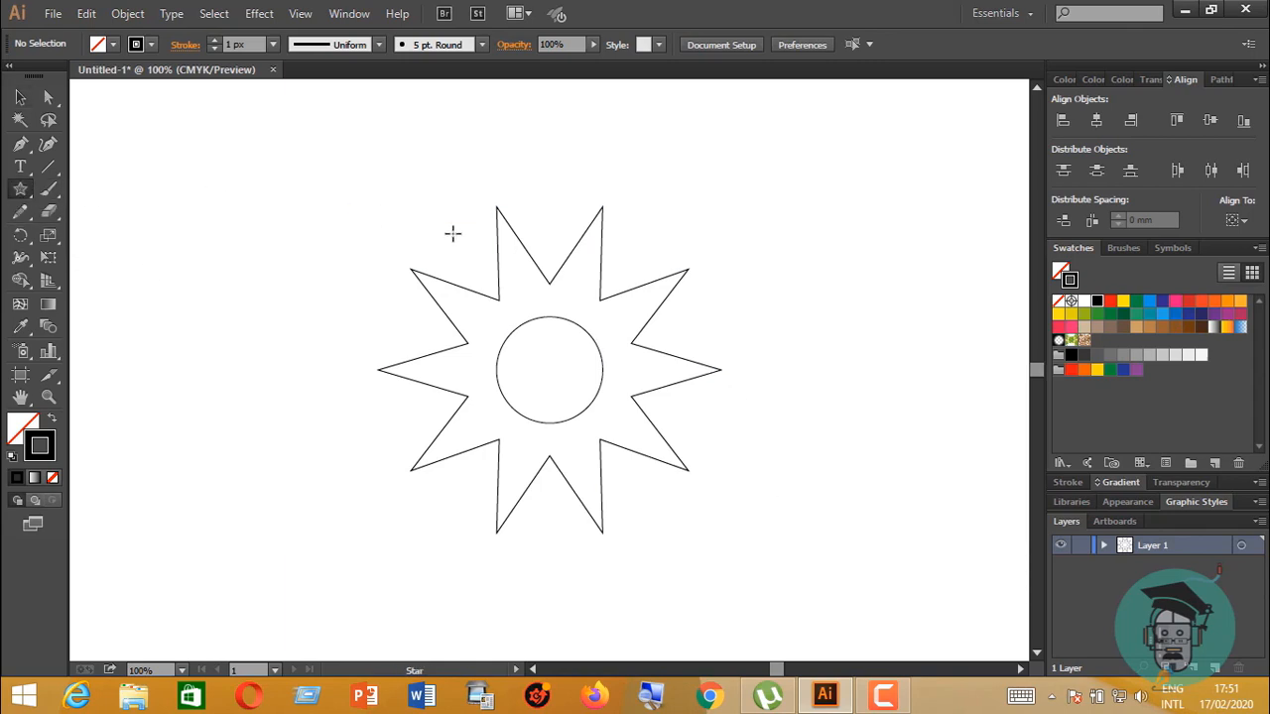
click(424, 183)
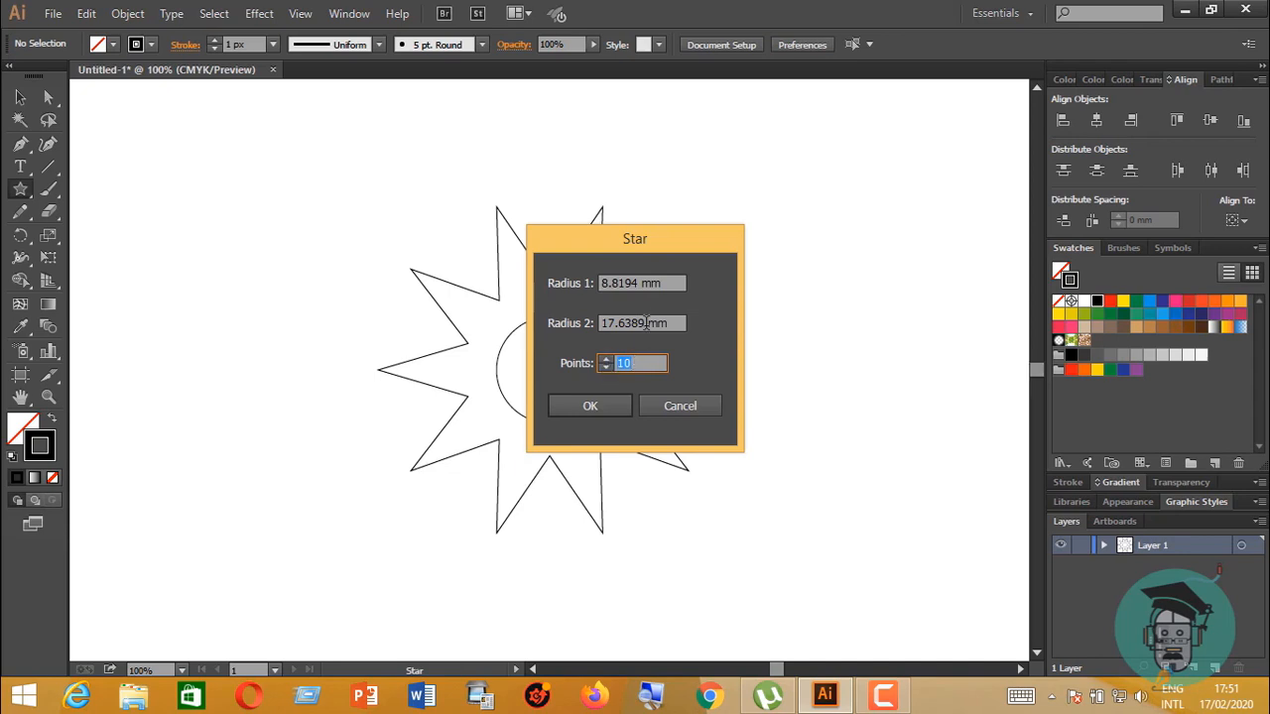
click(589, 407)
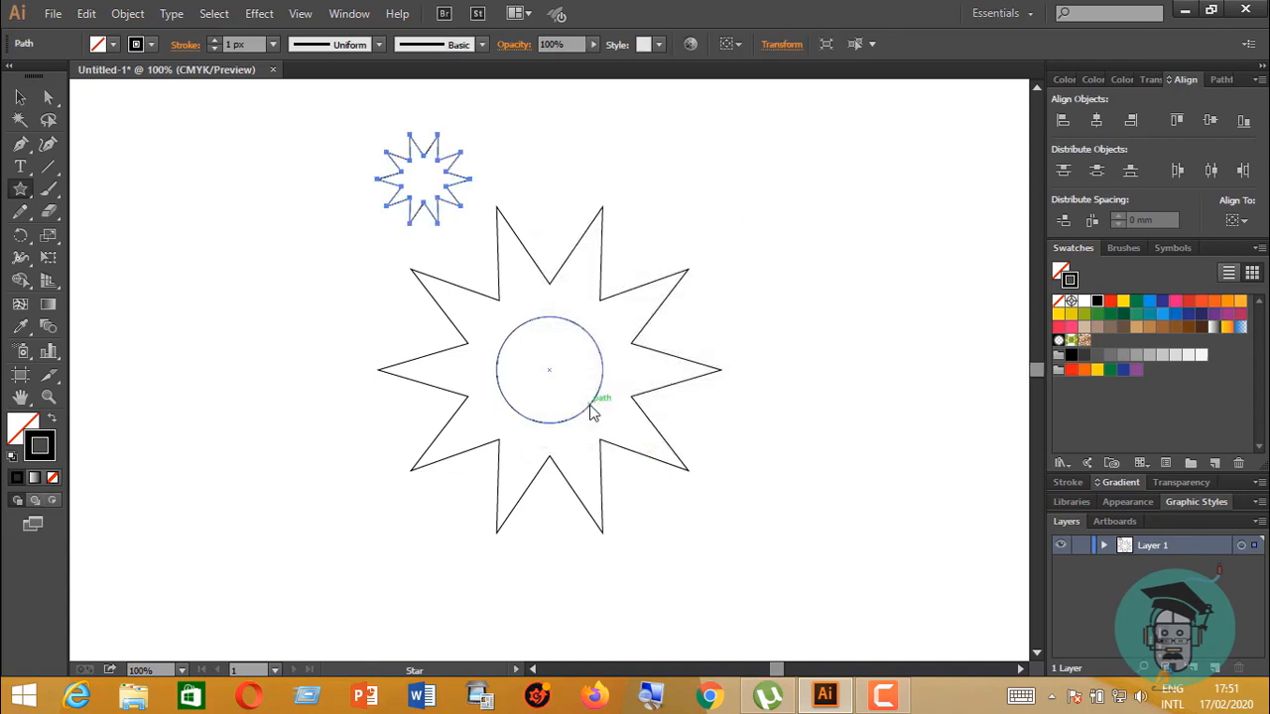
Enlarge the new star proportionally from its centre, move it over the circle so that it surrounds the first star, and deselect it
click(22, 97)
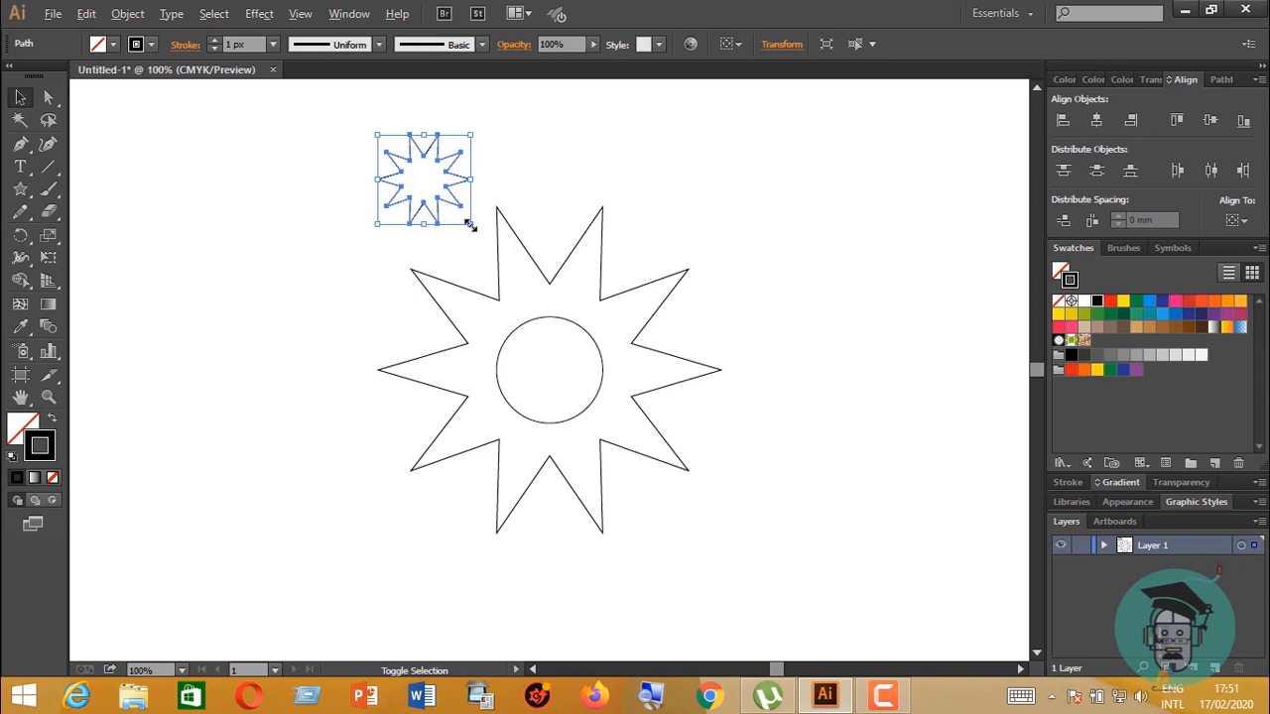
drag(470, 226, 585, 332)
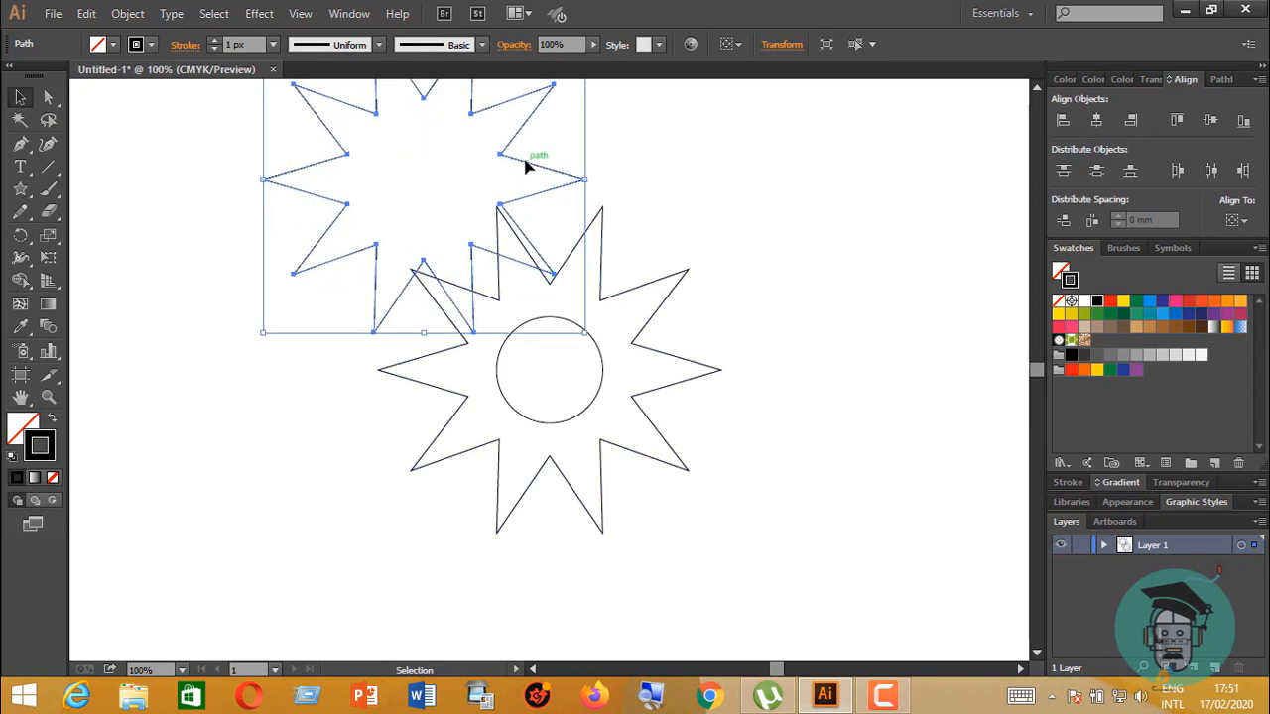
drag(526, 166, 645, 337)
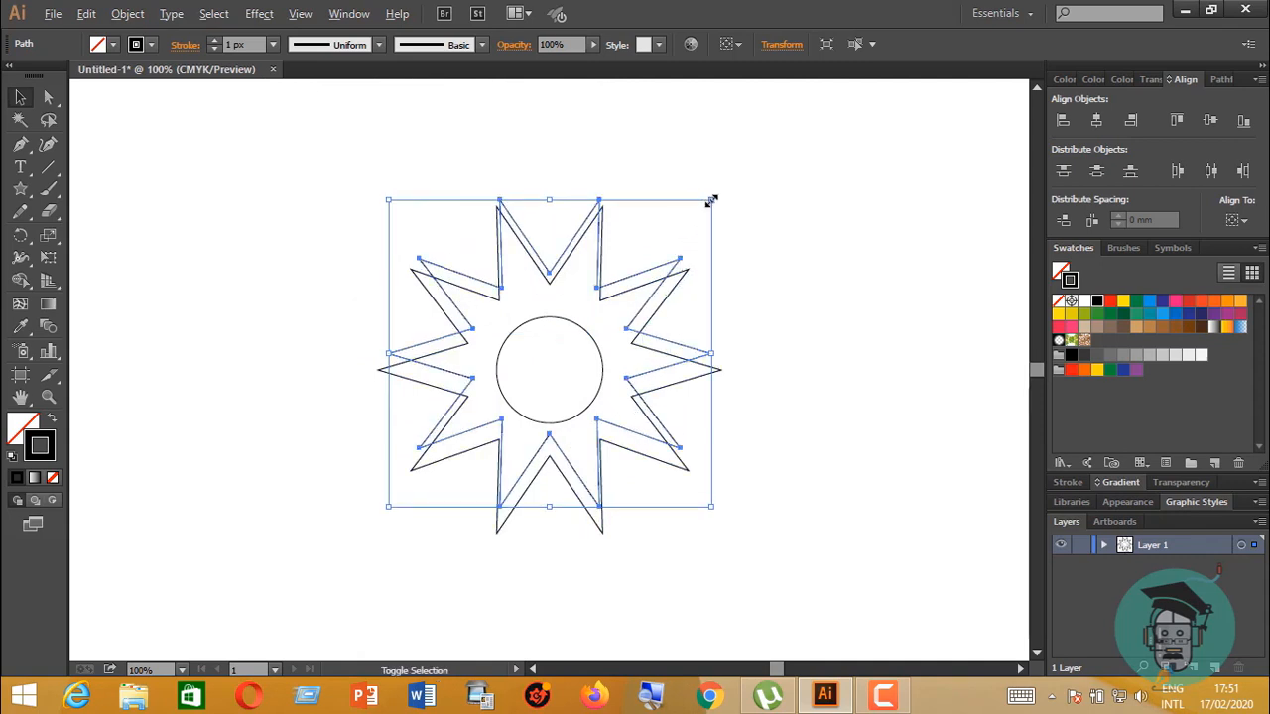
drag(711, 200, 807, 127)
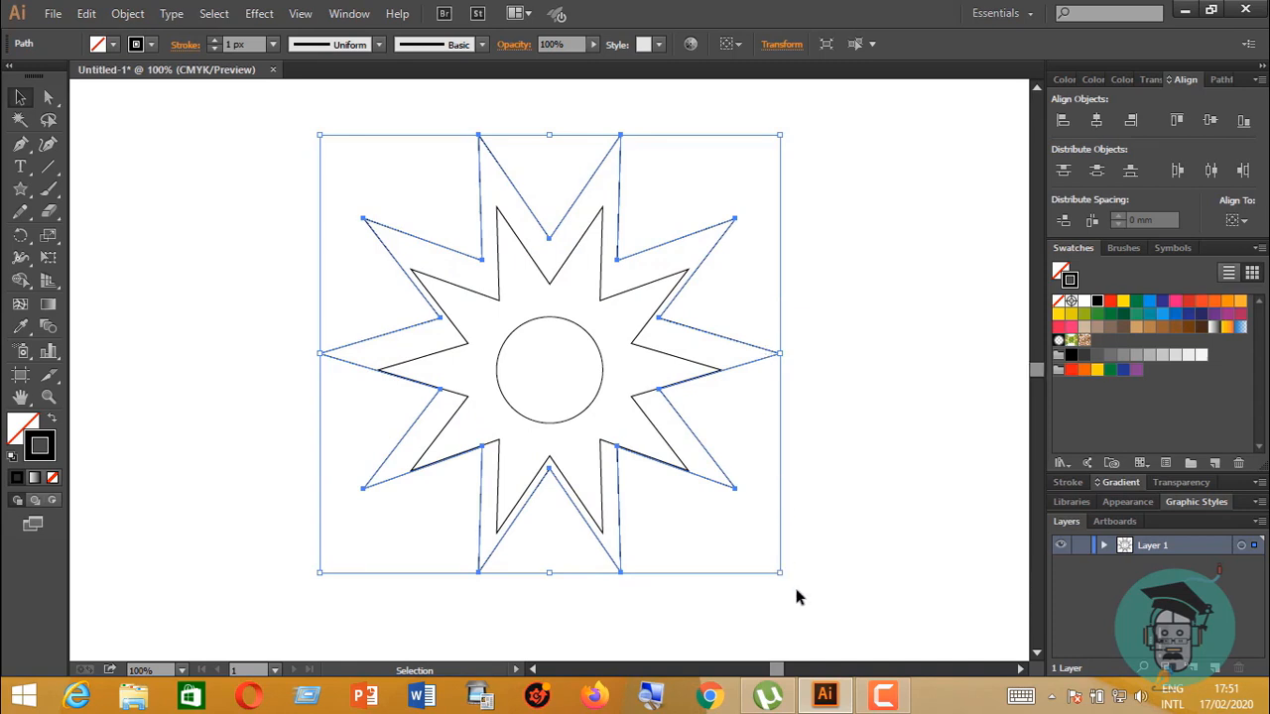
drag(780, 574, 826, 623)
drag(721, 505, 722, 511)
click(870, 540)
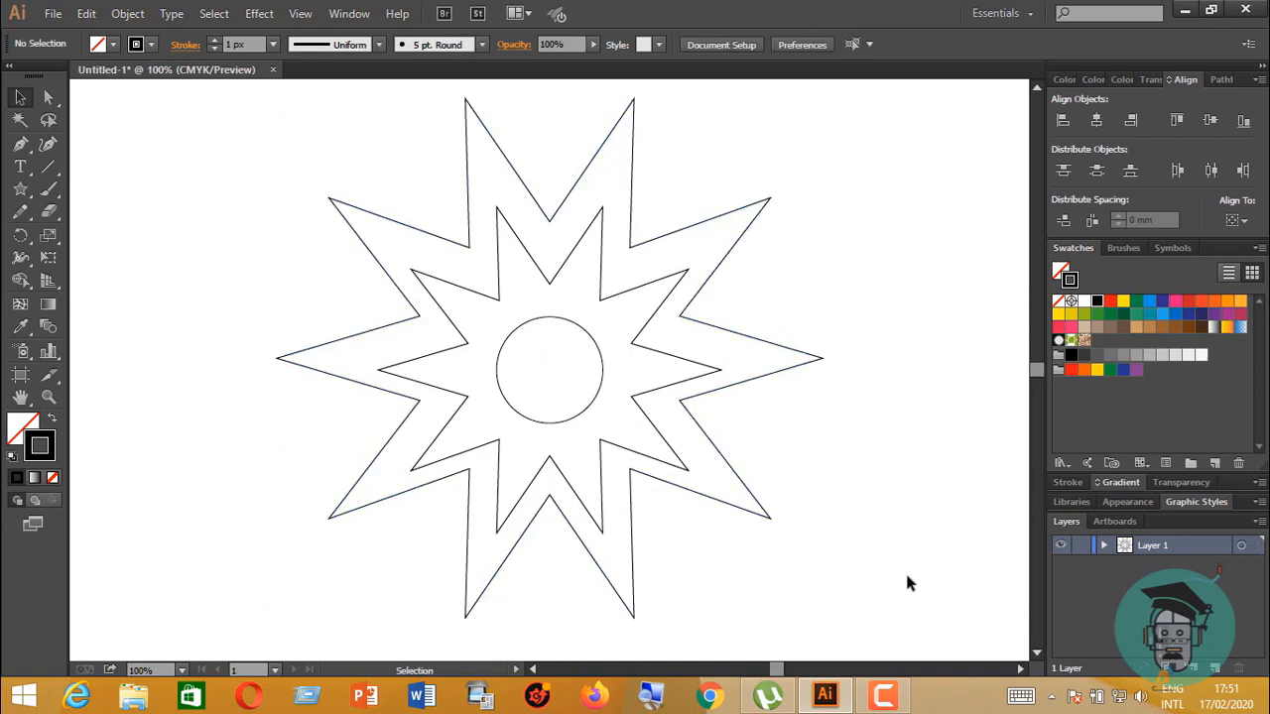
scroll(896, 550, up, 1)
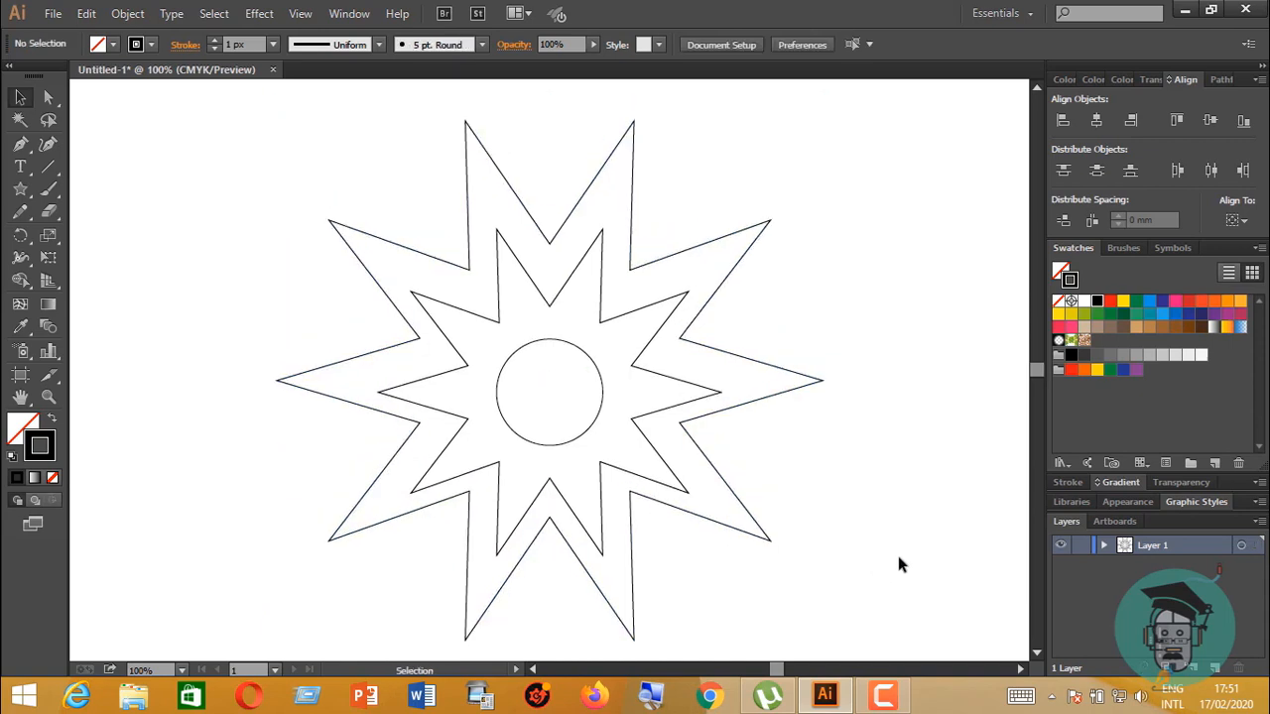
scroll(895, 550, down, 2)
scroll(898, 555, up, 1)
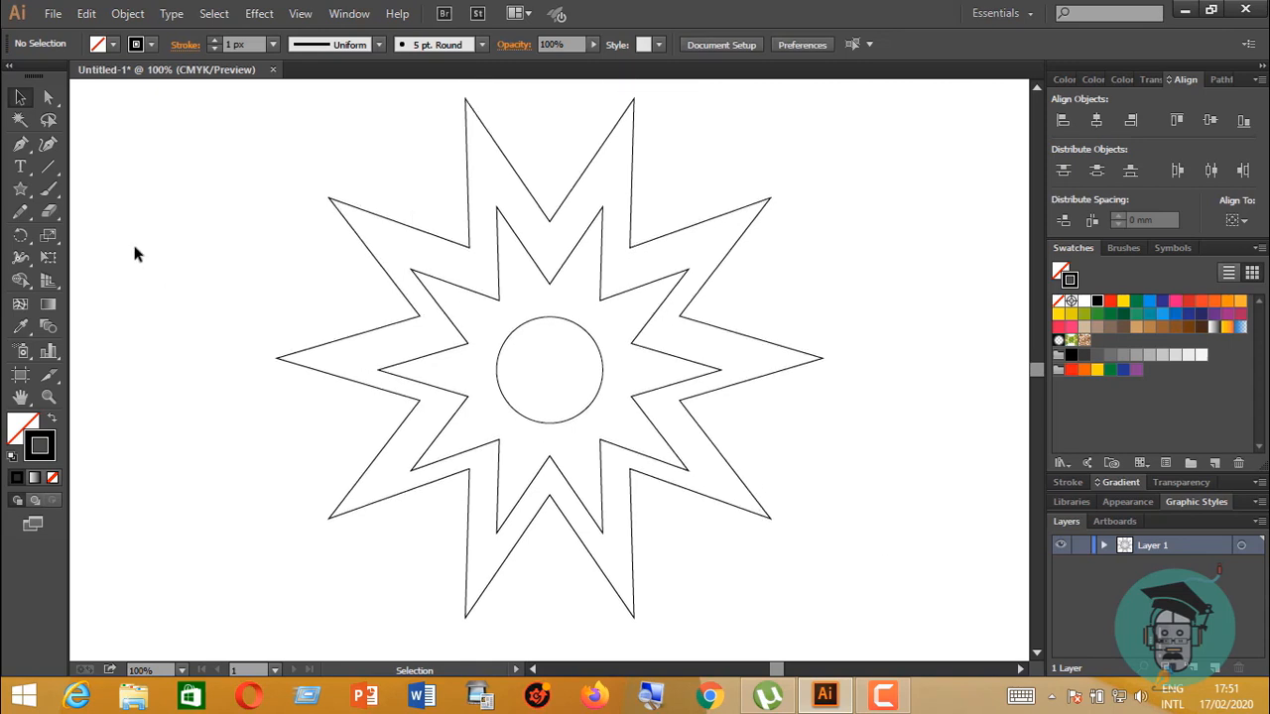
click(417, 351)
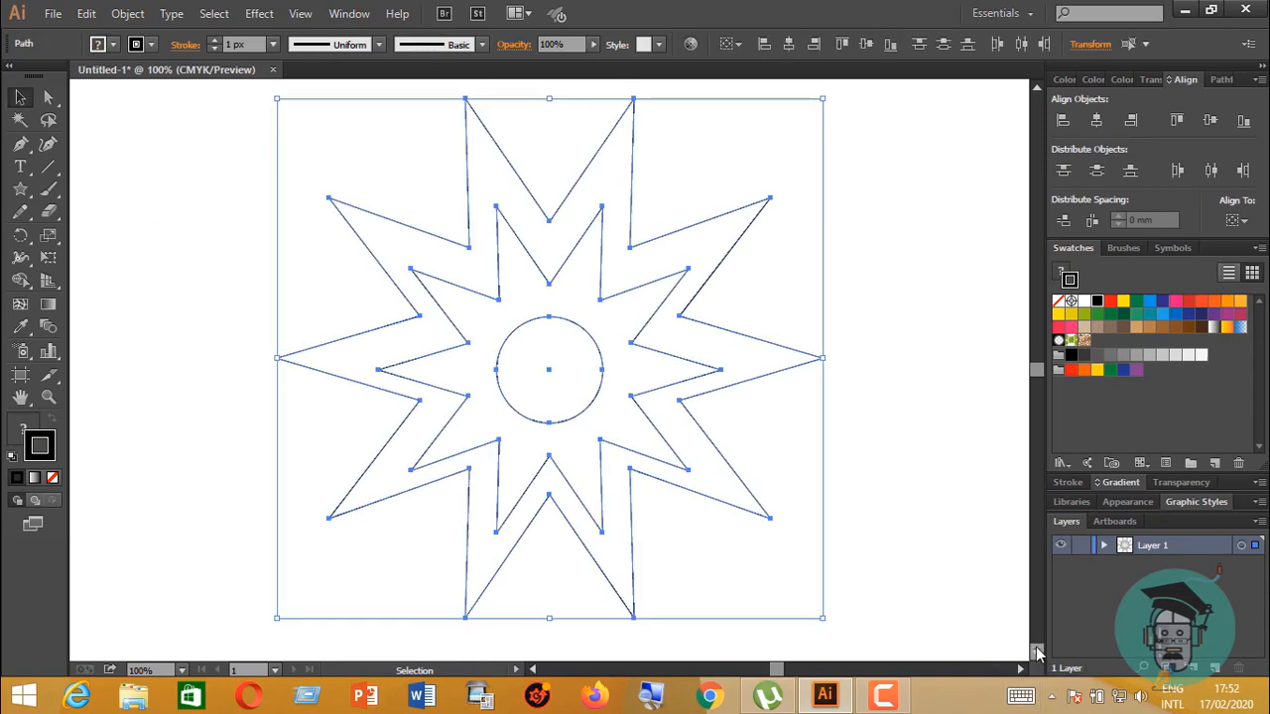
click(902, 522)
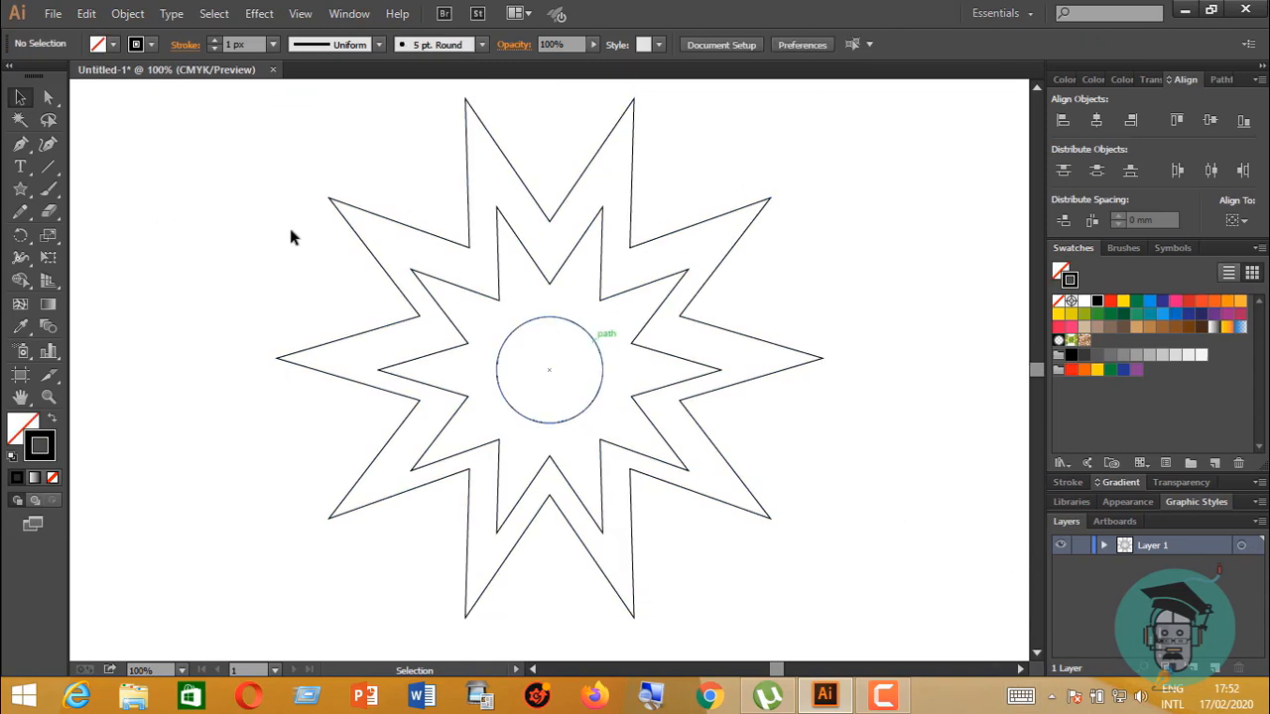
Select all ten inner anchor points of the outer star with the Direct Selection tool and convert them to smooth points
click(48, 94)
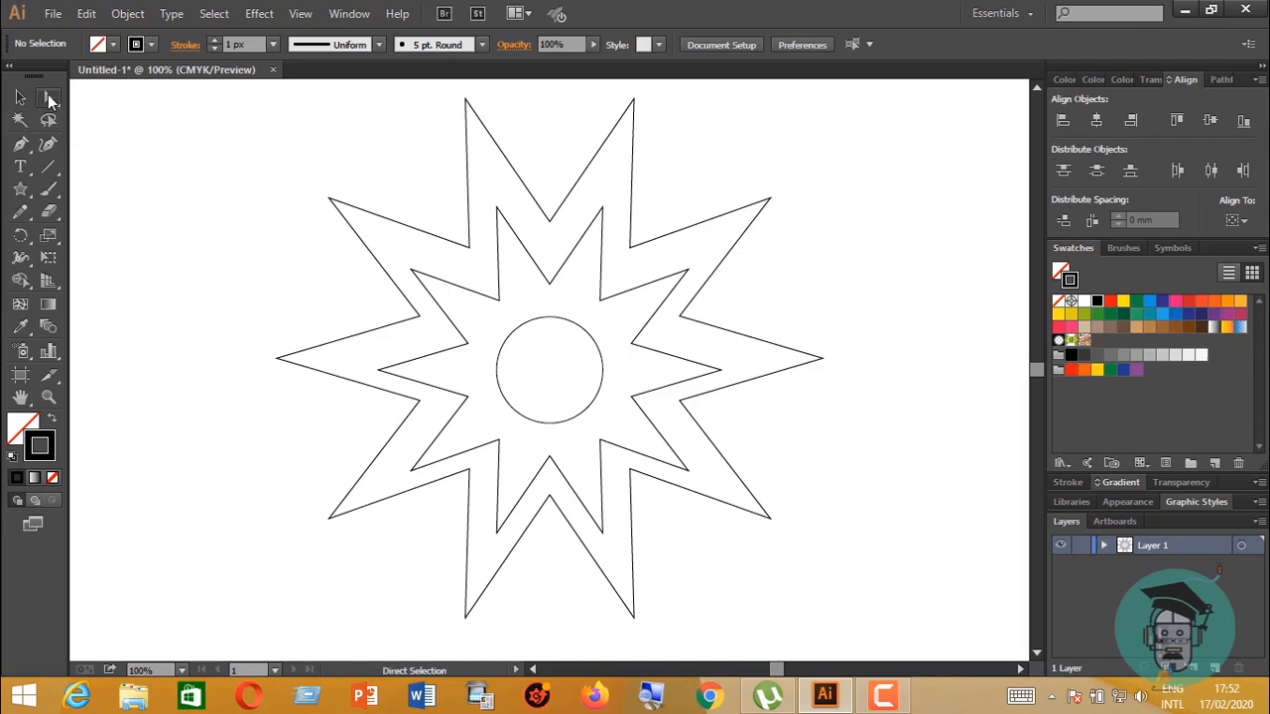
scroll(426, 123, up, 1)
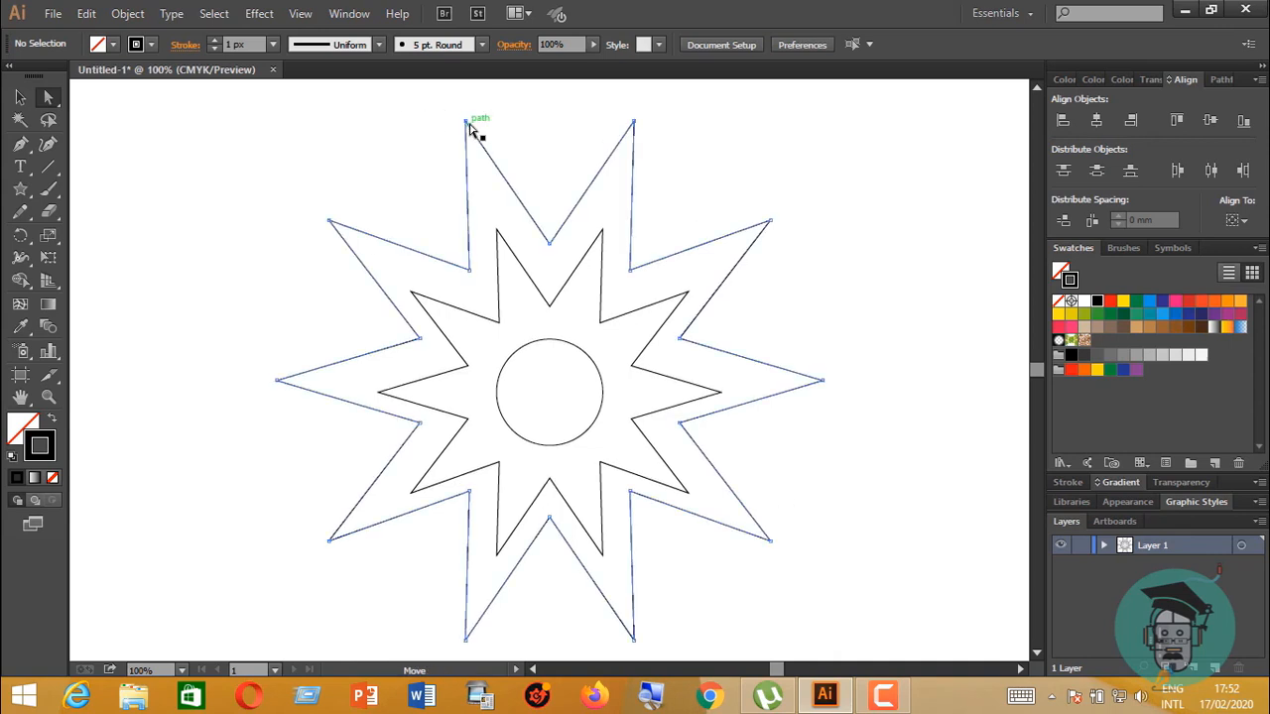
click(474, 129)
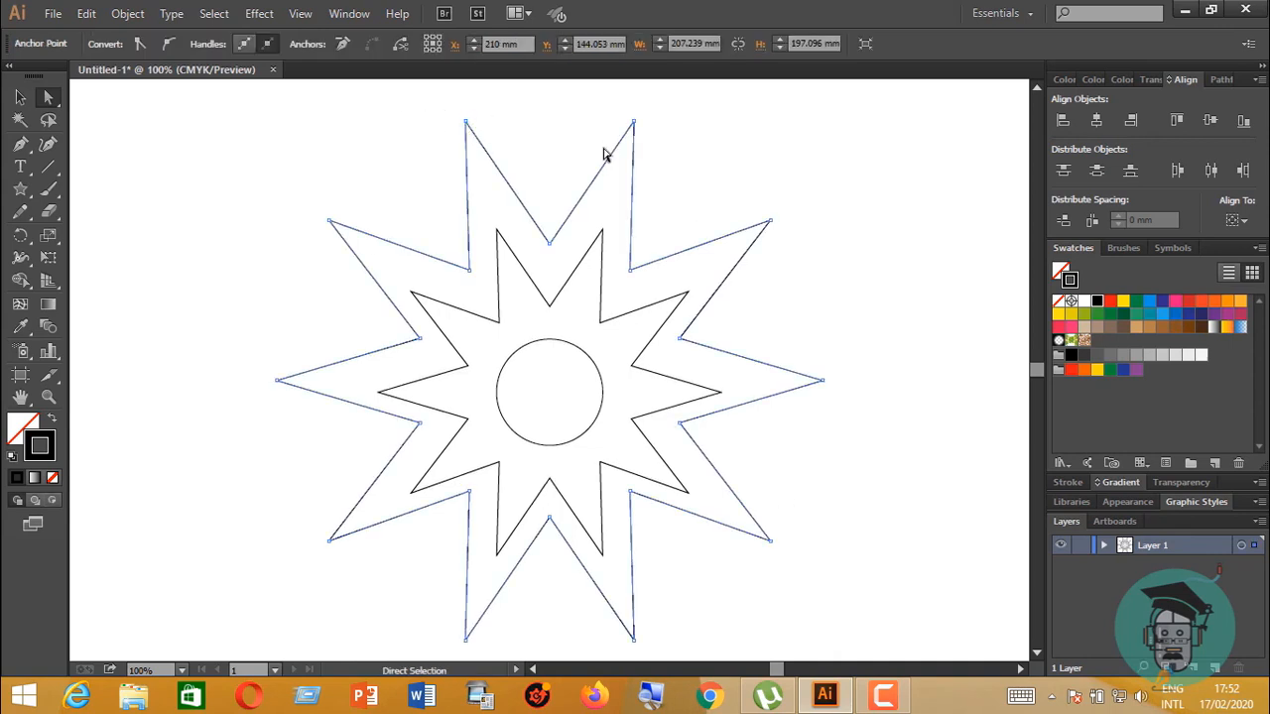
click(521, 166)
click(548, 241)
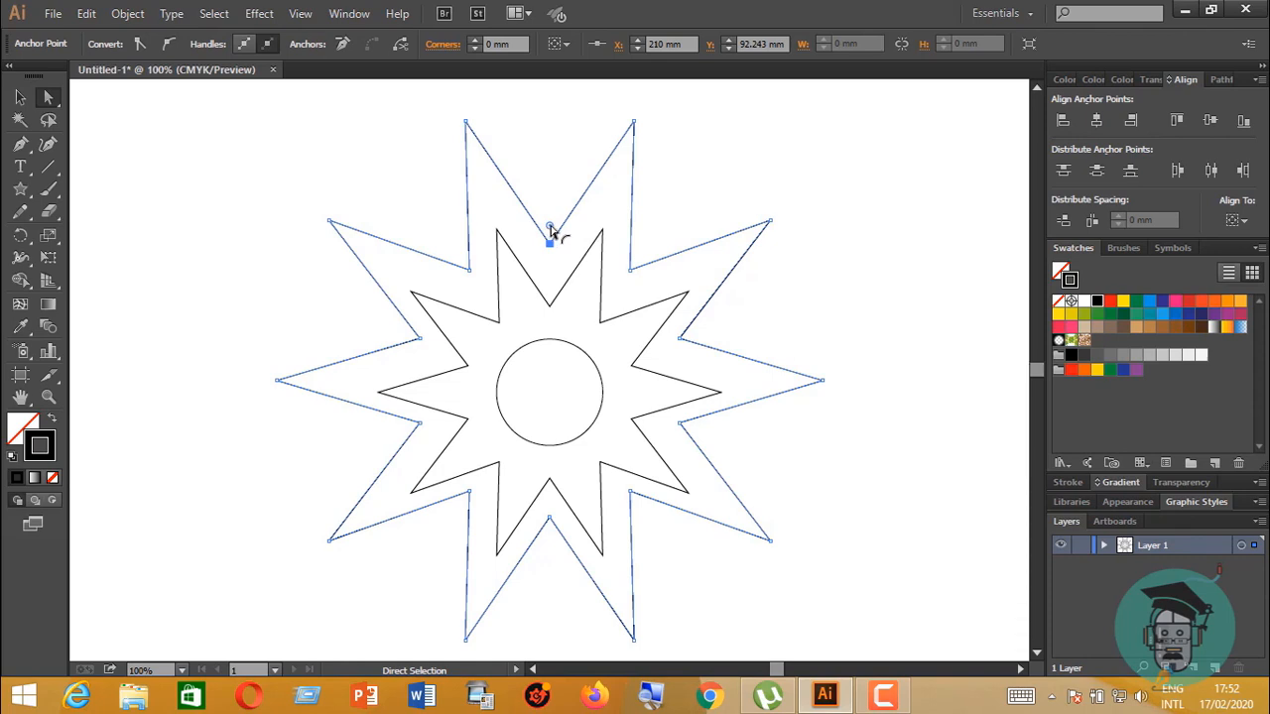
click(629, 271)
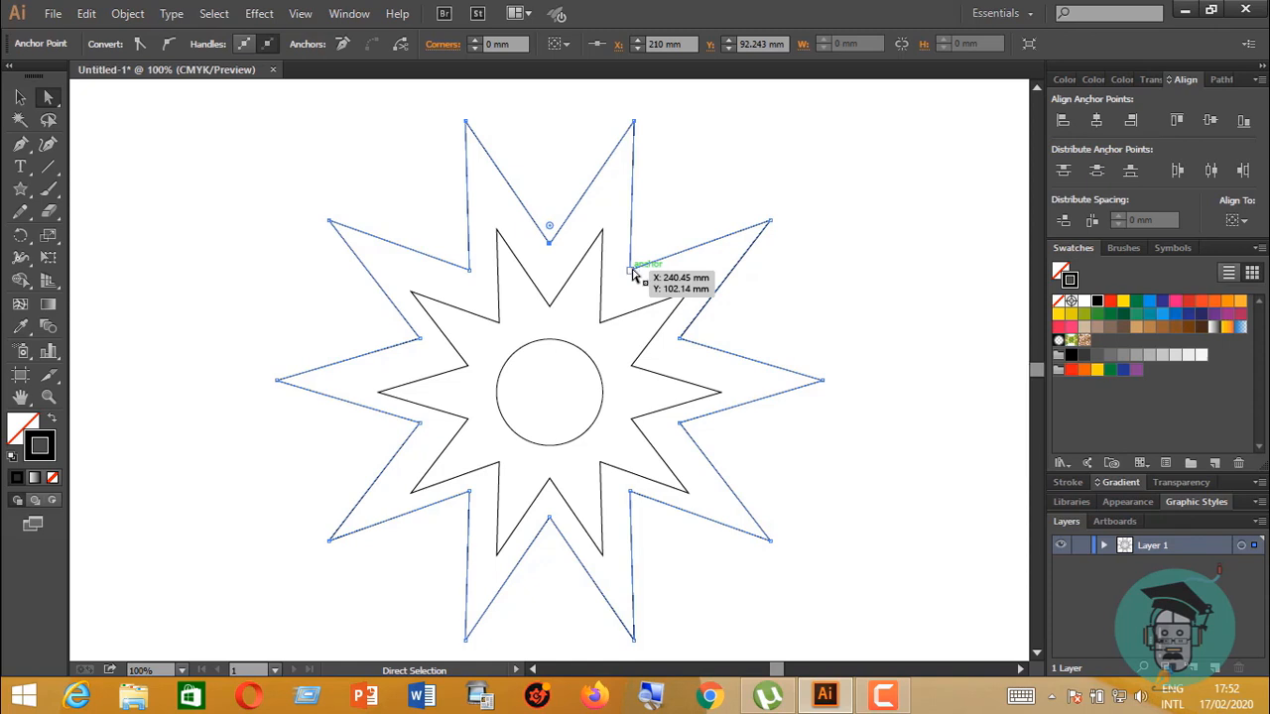
key(shift)
click(629, 270)
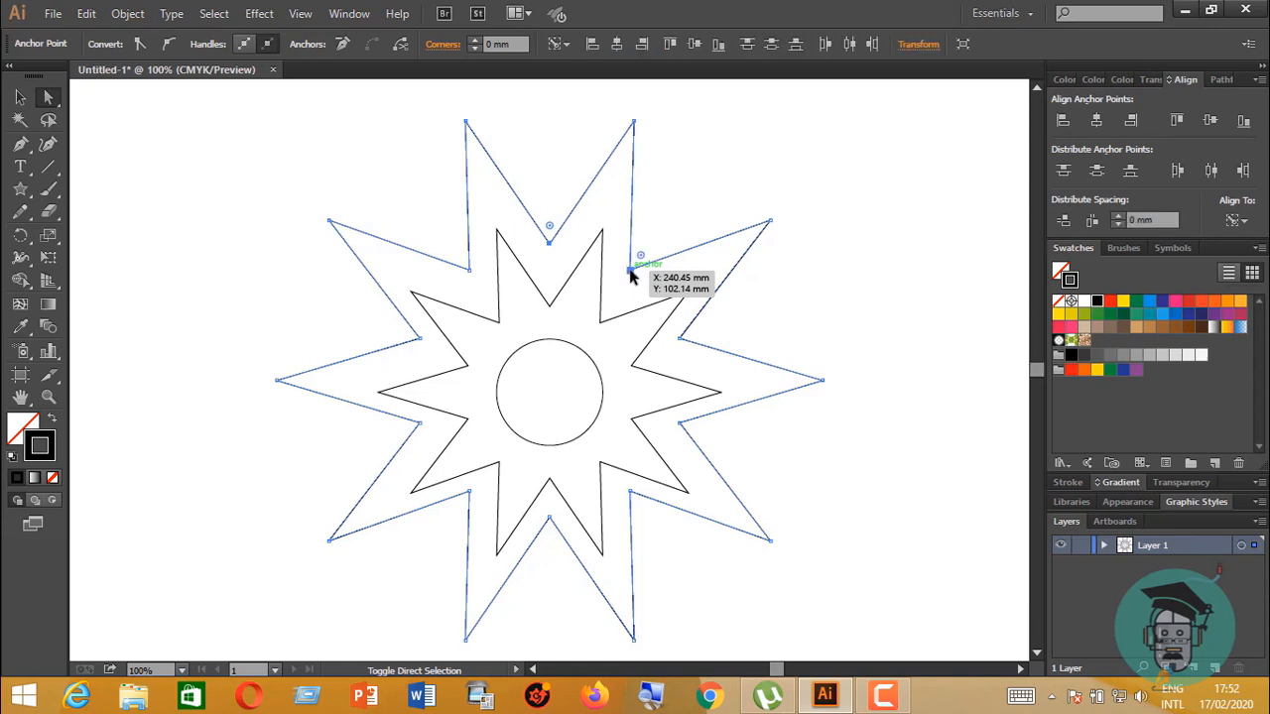
shift+click(679, 338)
shift+click(679, 426)
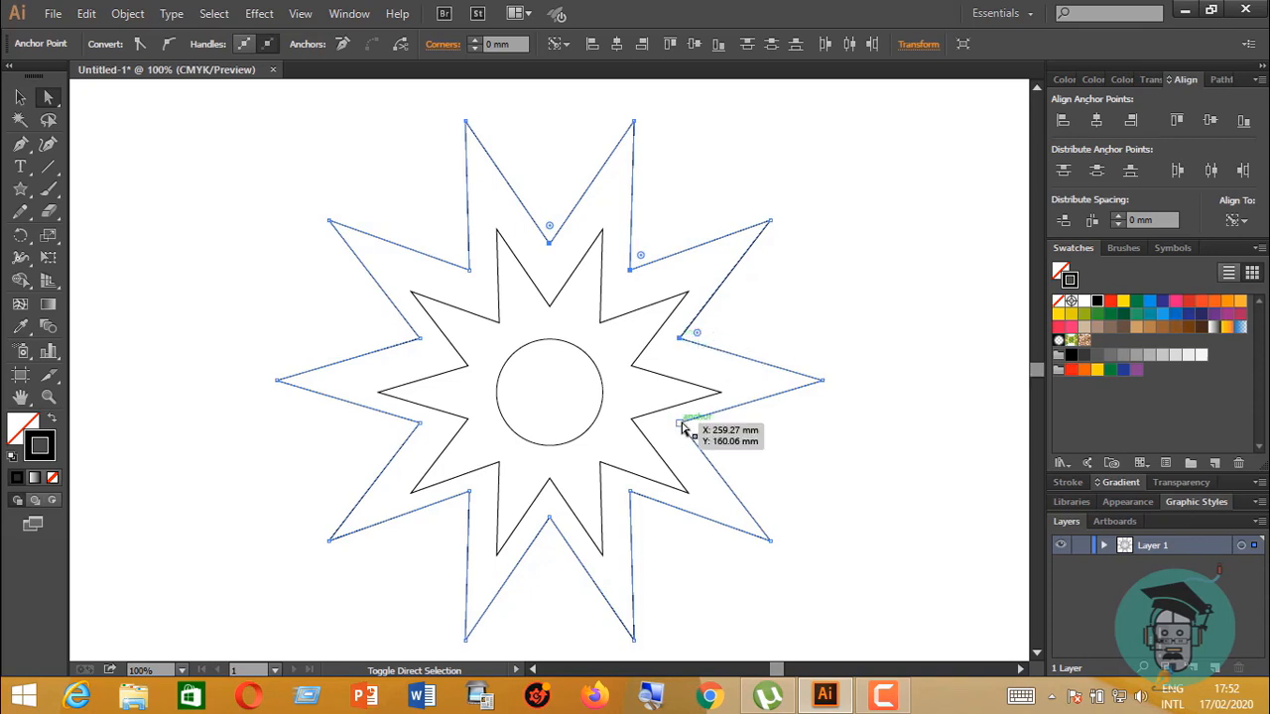
shift+click(638, 500)
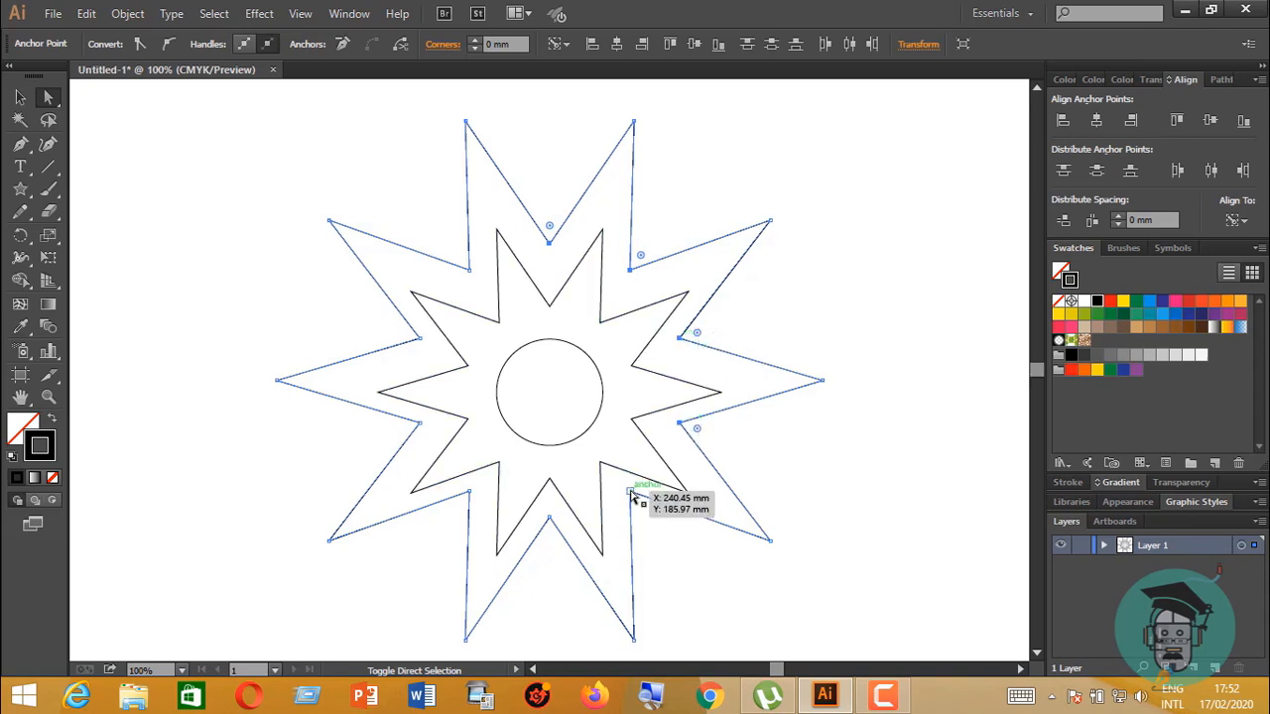
shift+click(551, 520)
shift+click(469, 493)
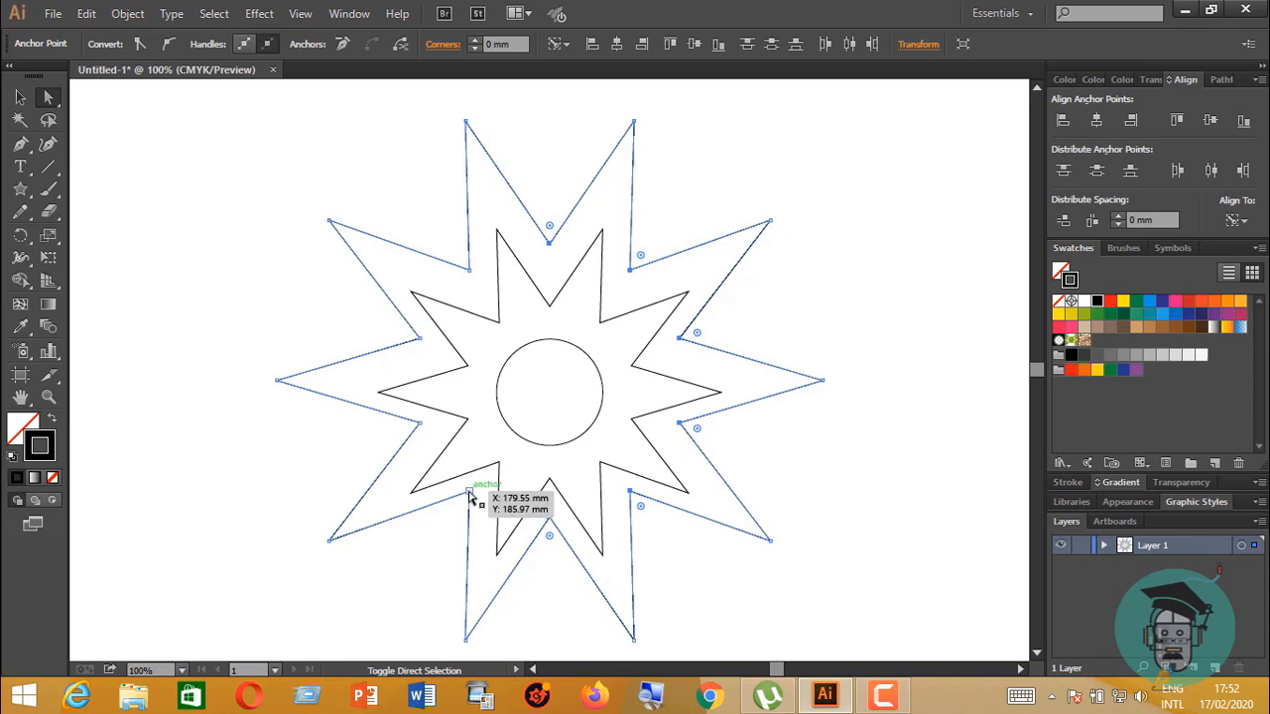
shift+click(421, 428)
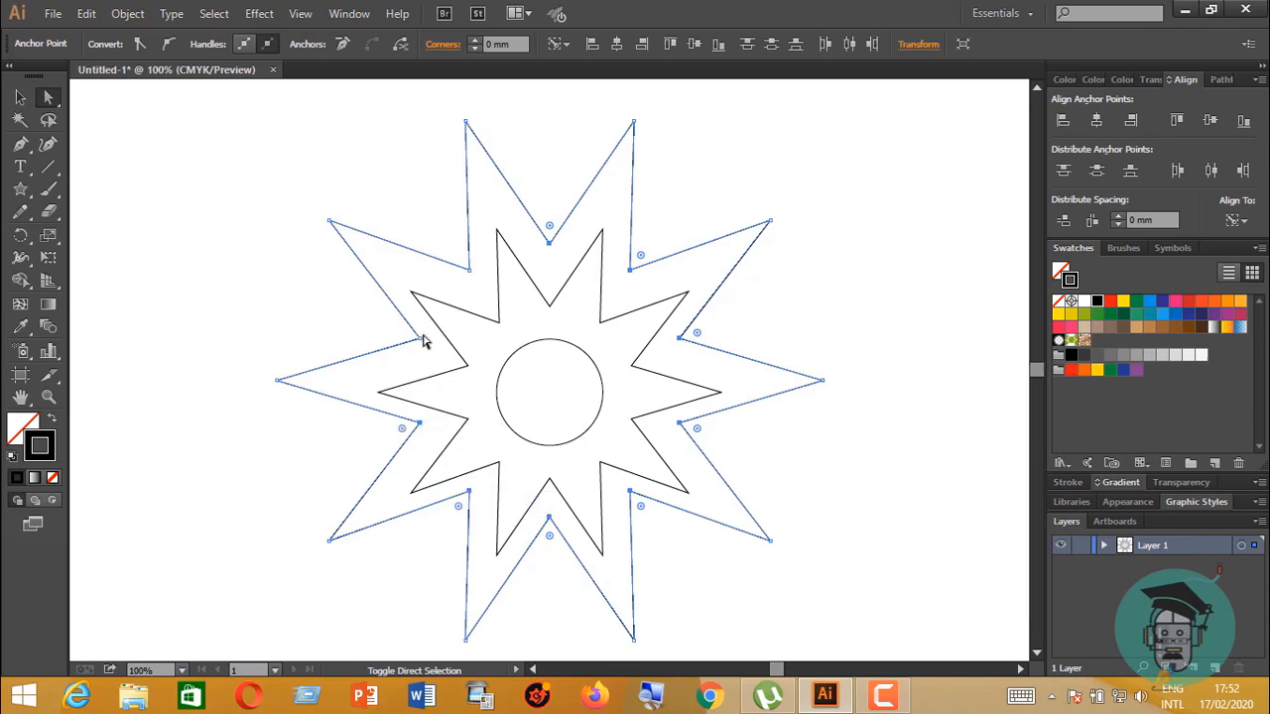
shift+click(422, 340)
shift+click(469, 273)
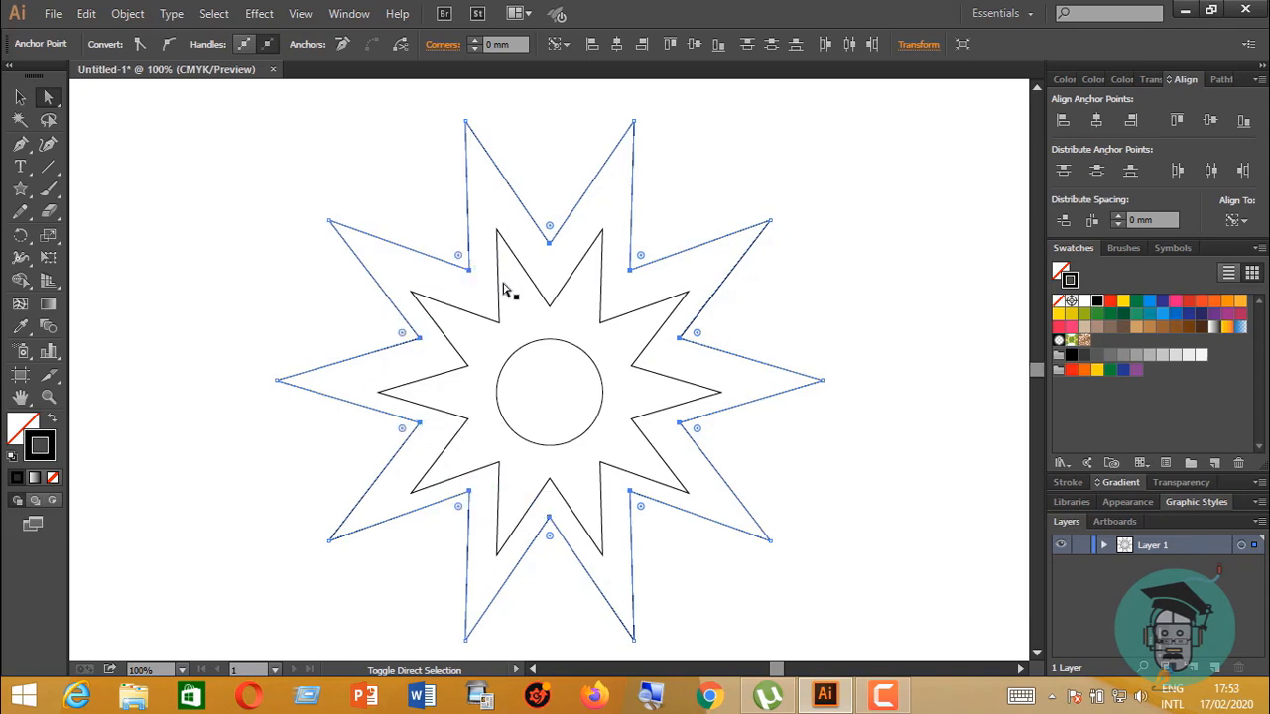
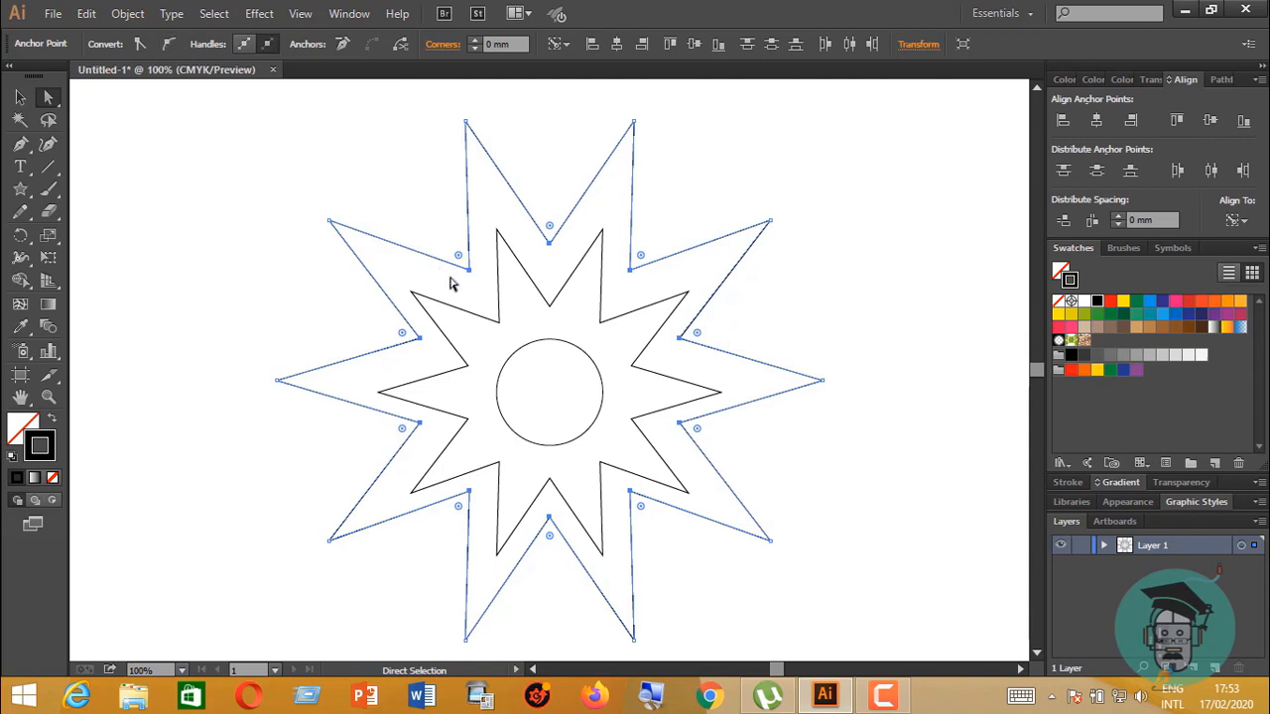
click(171, 47)
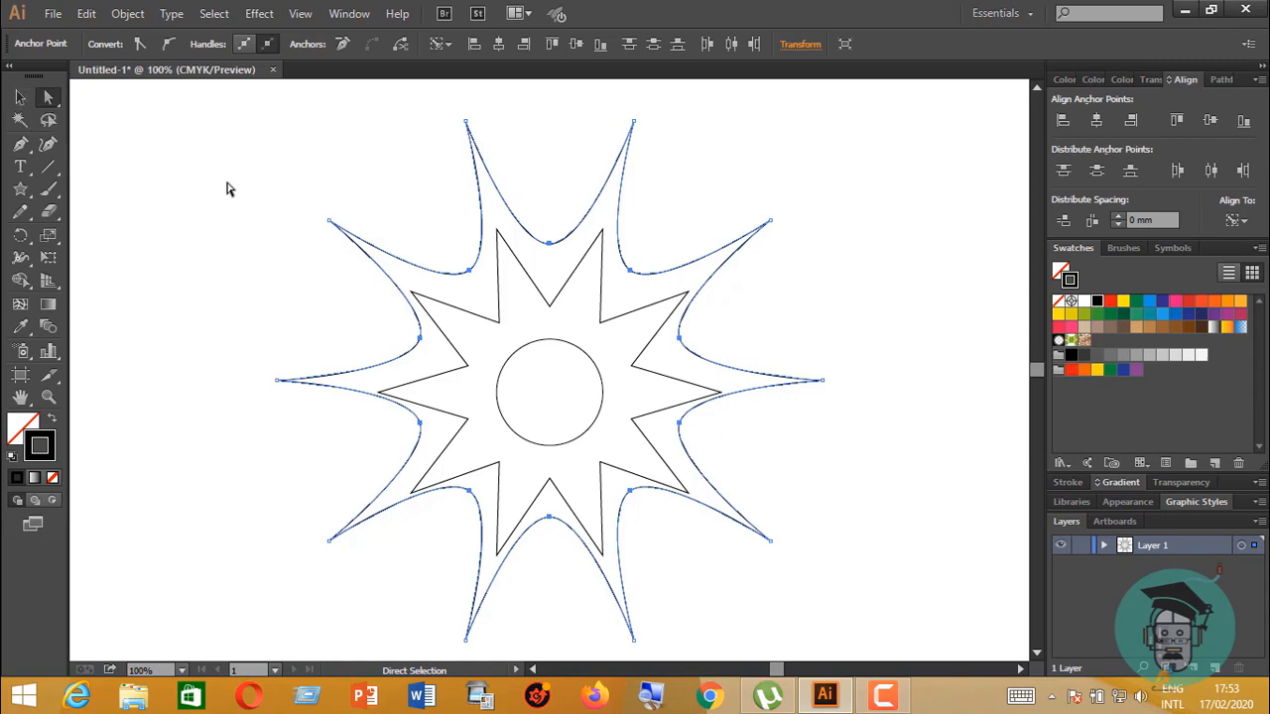
Deselect the outer star, shrink the centre circle slightly and proportionally about its centre, and deselect it
click(22, 101)
click(311, 192)
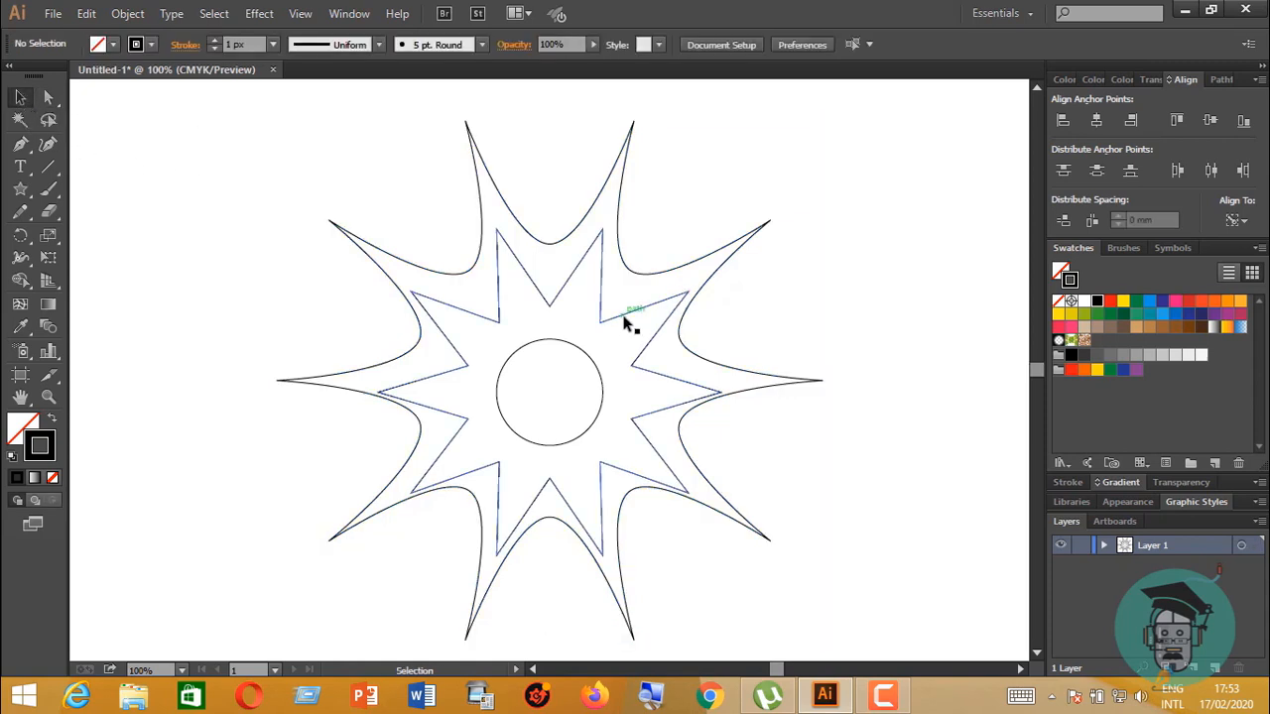
click(600, 366)
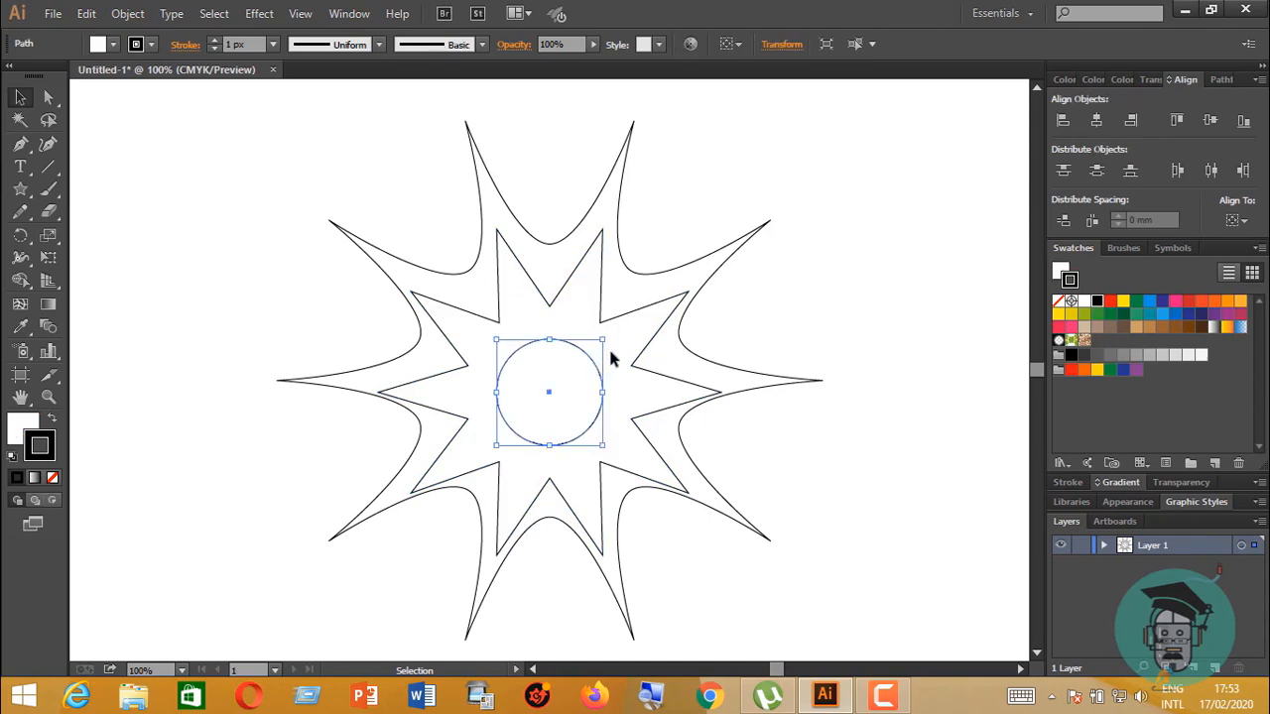
drag(602, 340, 594, 347)
click(774, 311)
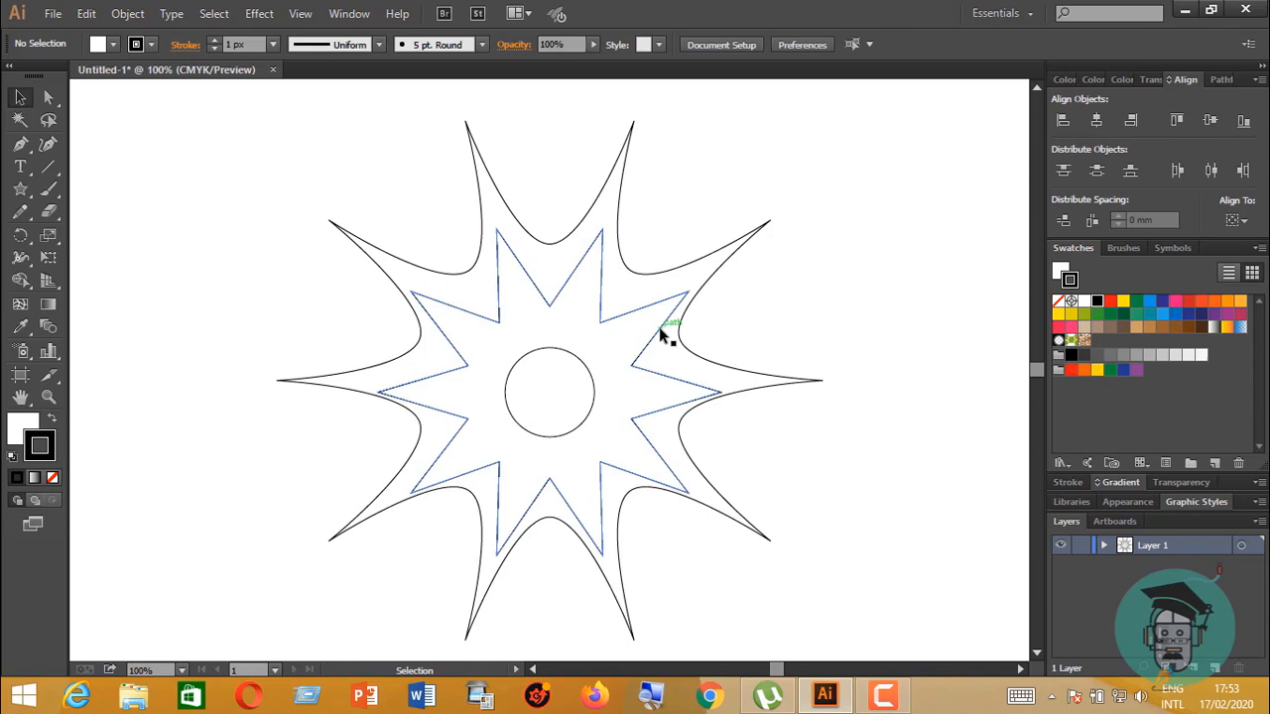
Select all ten inner anchor points of the inner star with the Direct Selection tool, convert them to smooth points, and deselect the star
click(660, 334)
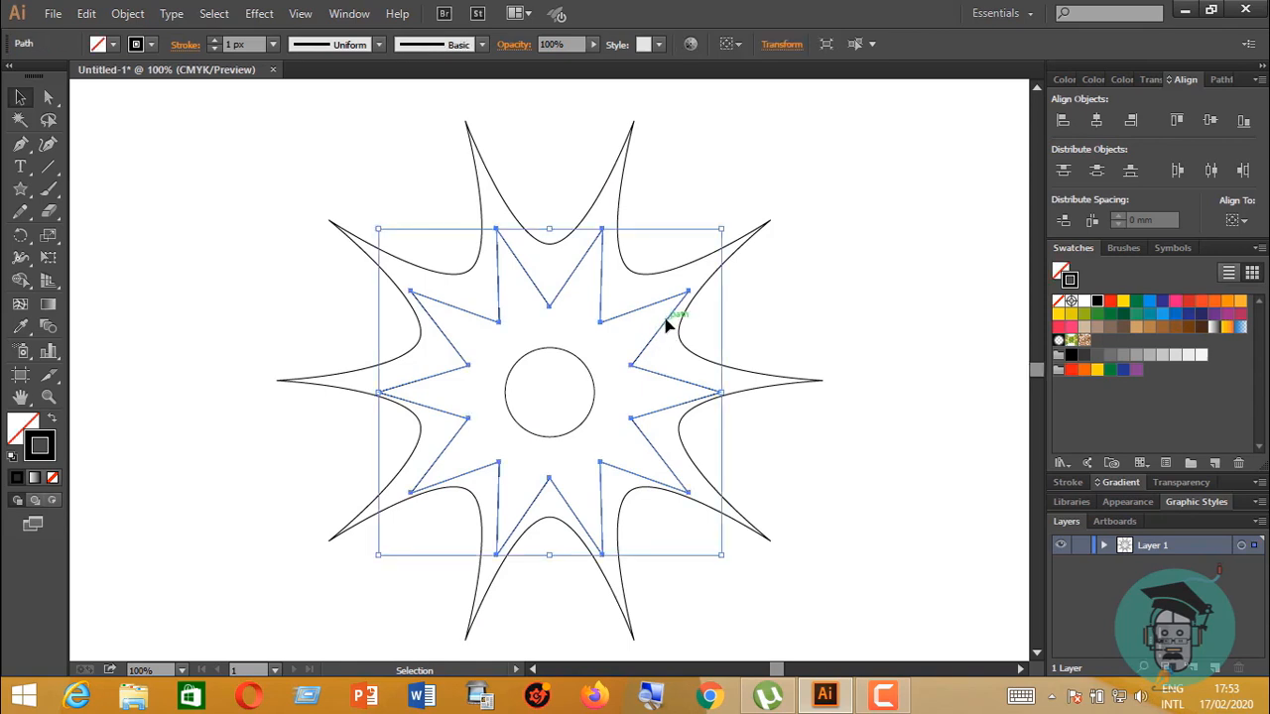
click(82, 118)
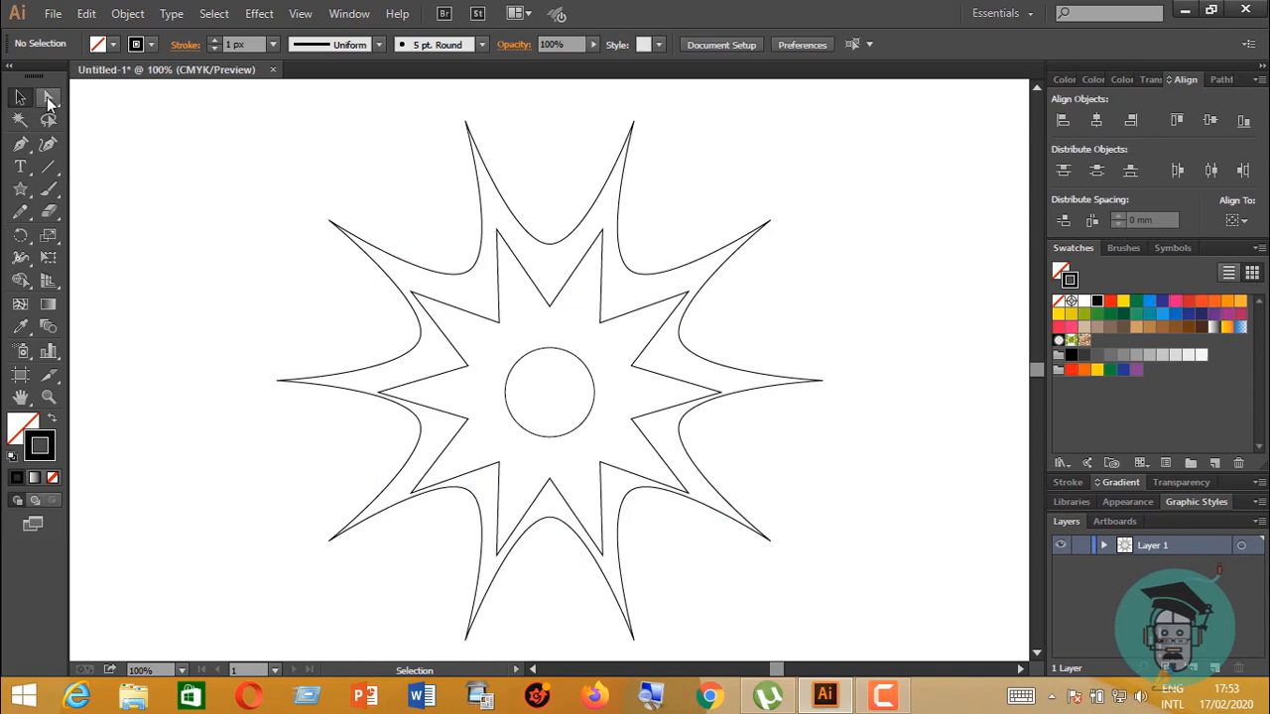
click(49, 101)
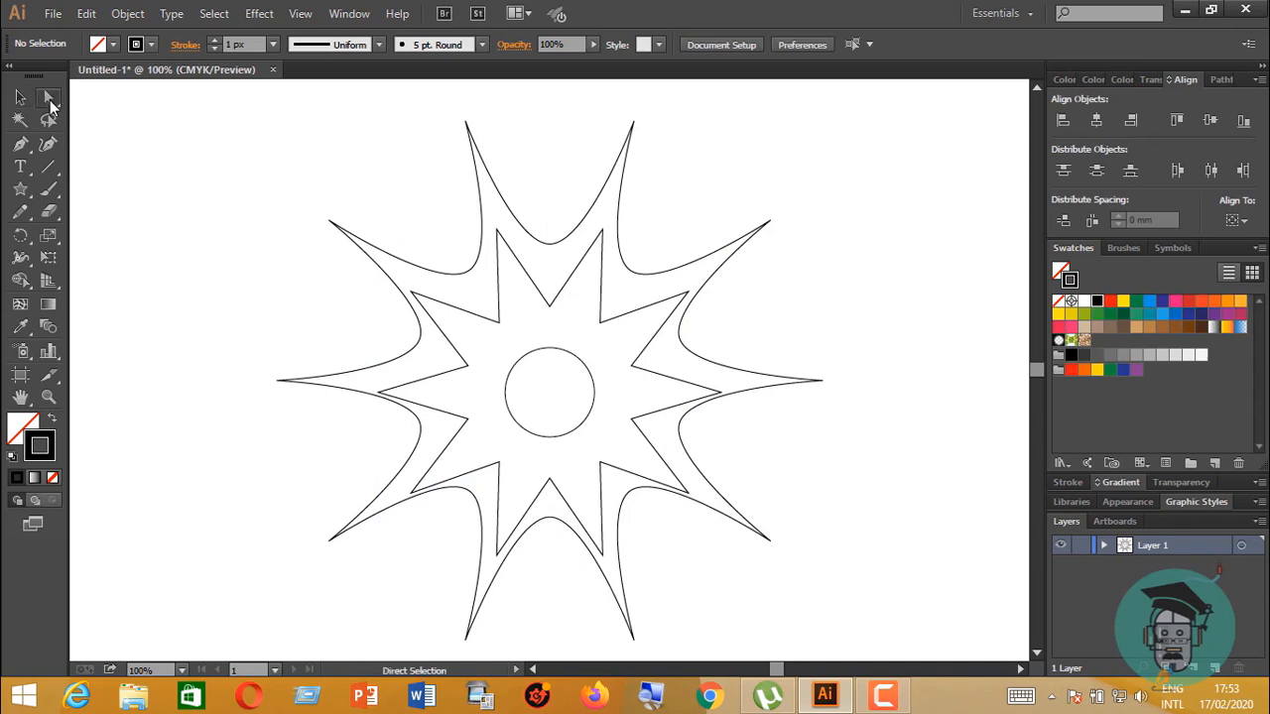
click(552, 309)
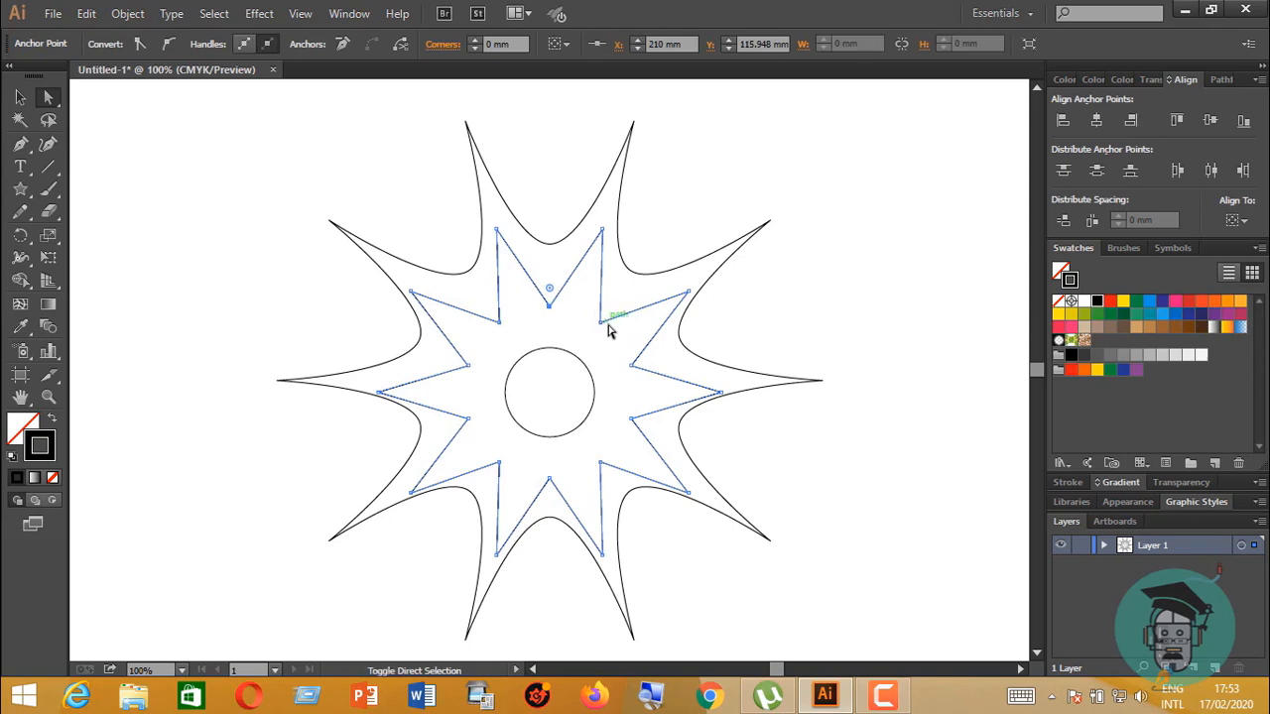
shift+click(600, 323)
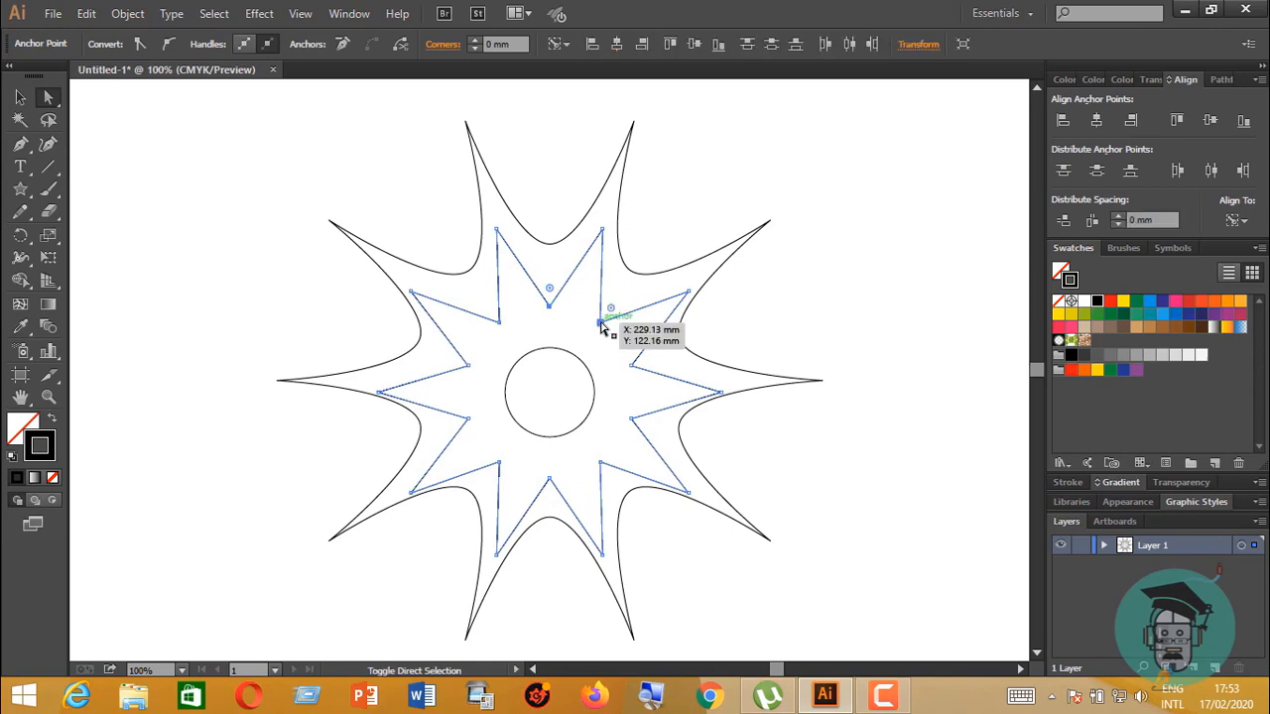
shift+click(632, 366)
shift+click(632, 421)
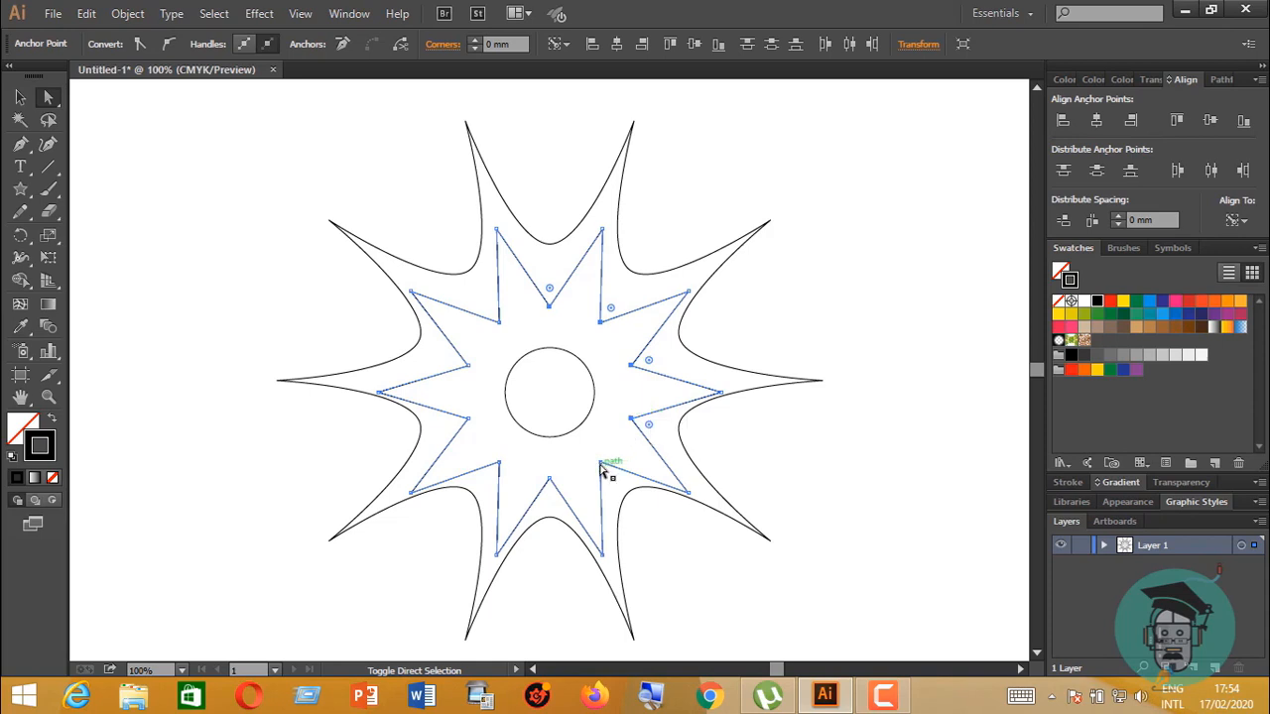
shift+click(600, 463)
shift+click(550, 481)
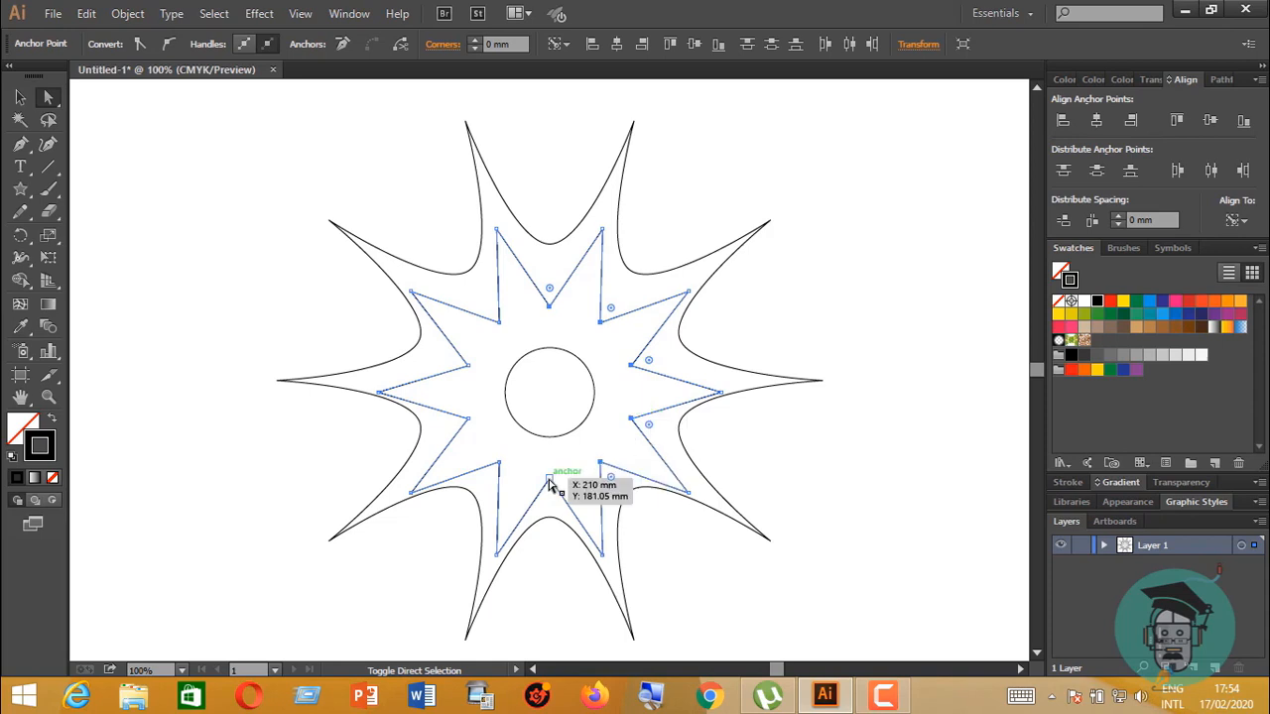
shift+click(499, 463)
shift+click(468, 419)
shift+click(468, 366)
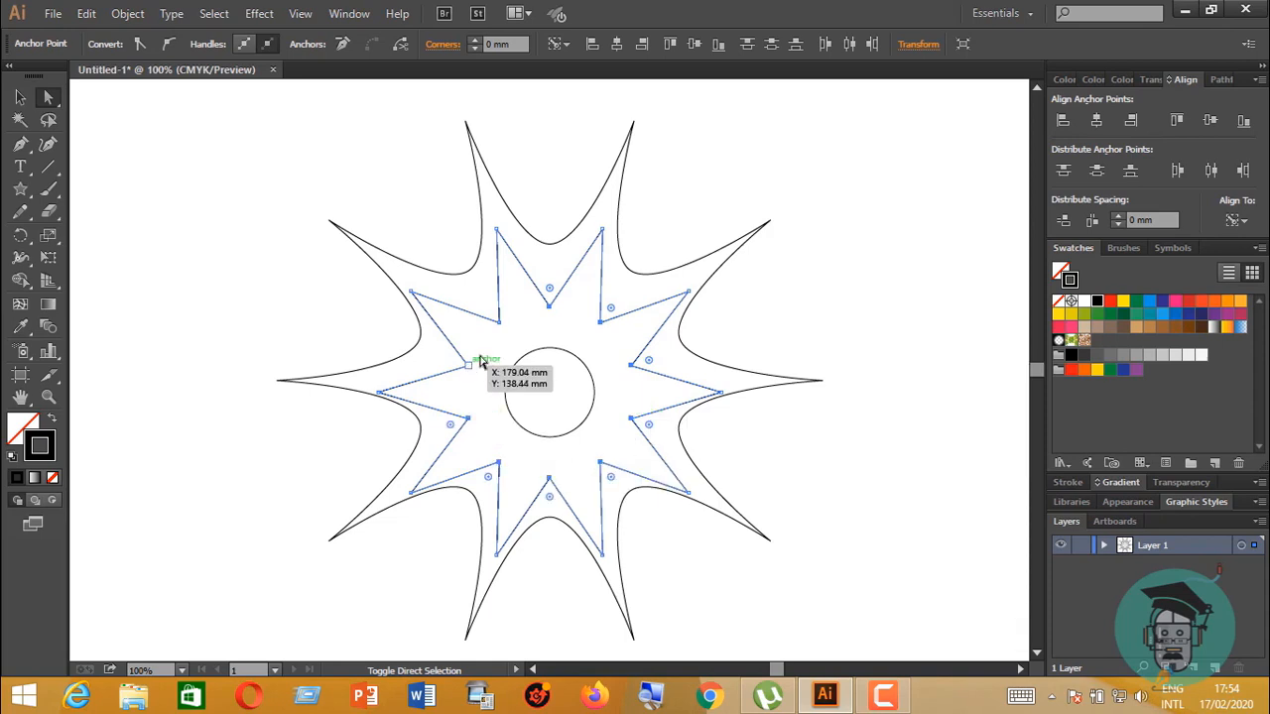
shift+click(499, 321)
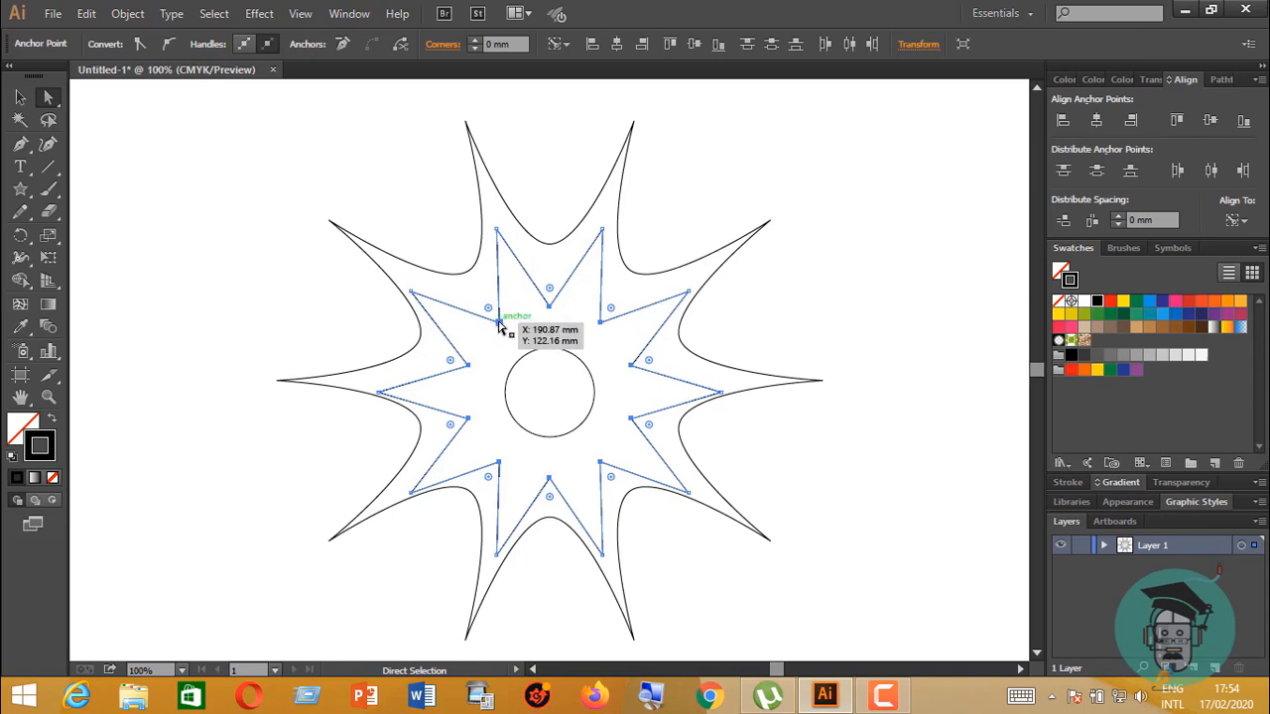
click(168, 46)
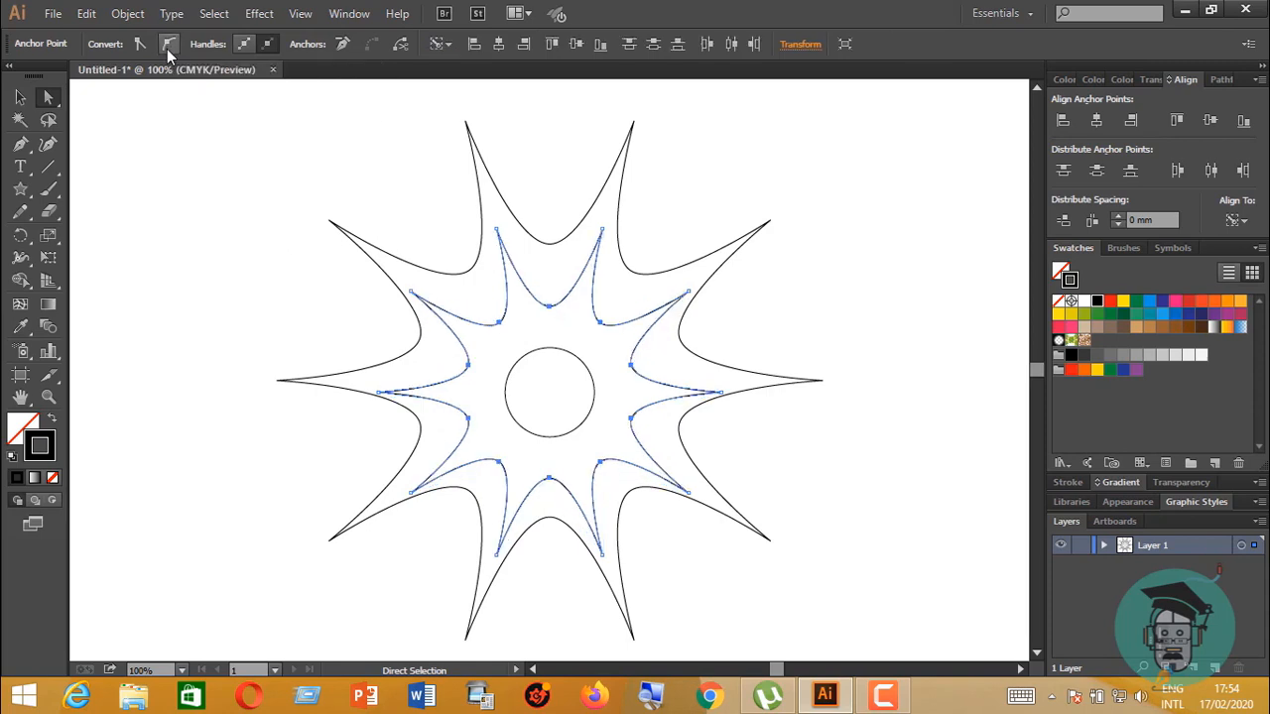
click(20, 96)
click(314, 176)
scroll(779, 149, down, 1)
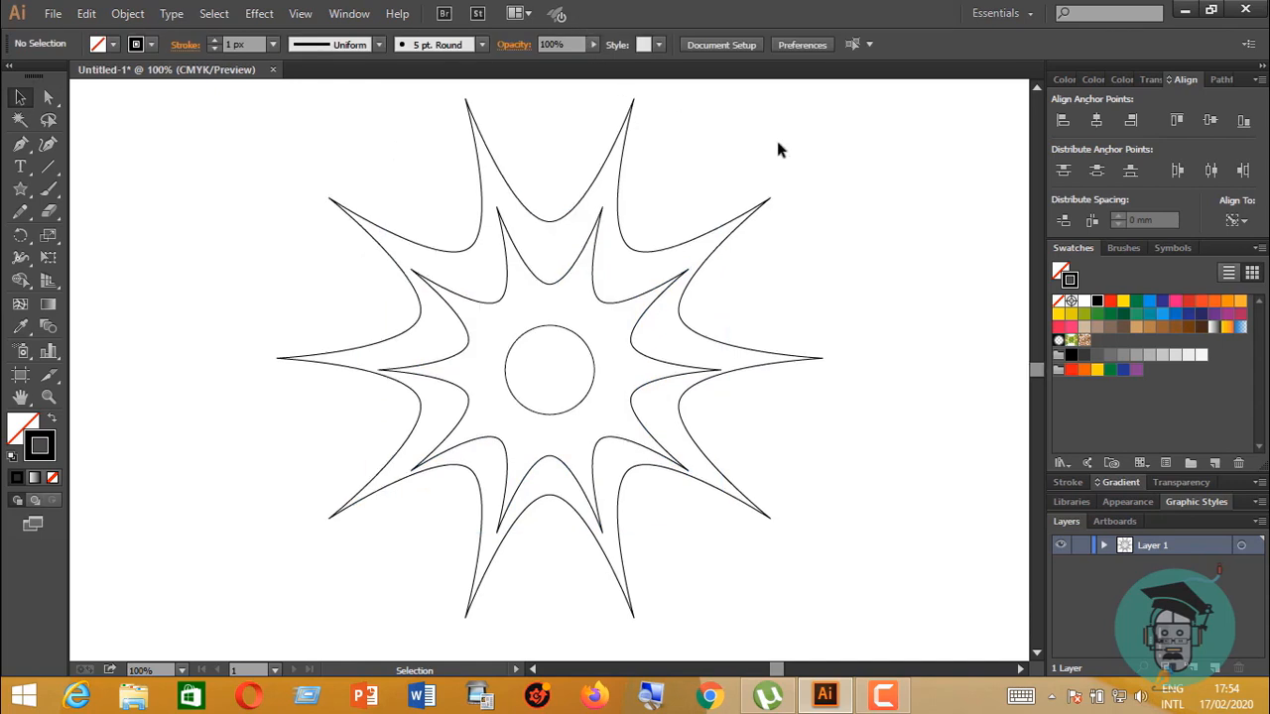
Set the outer star's stroke weight to 0.3 px and deselect it
drag(759, 205, 770, 199)
click(691, 330)
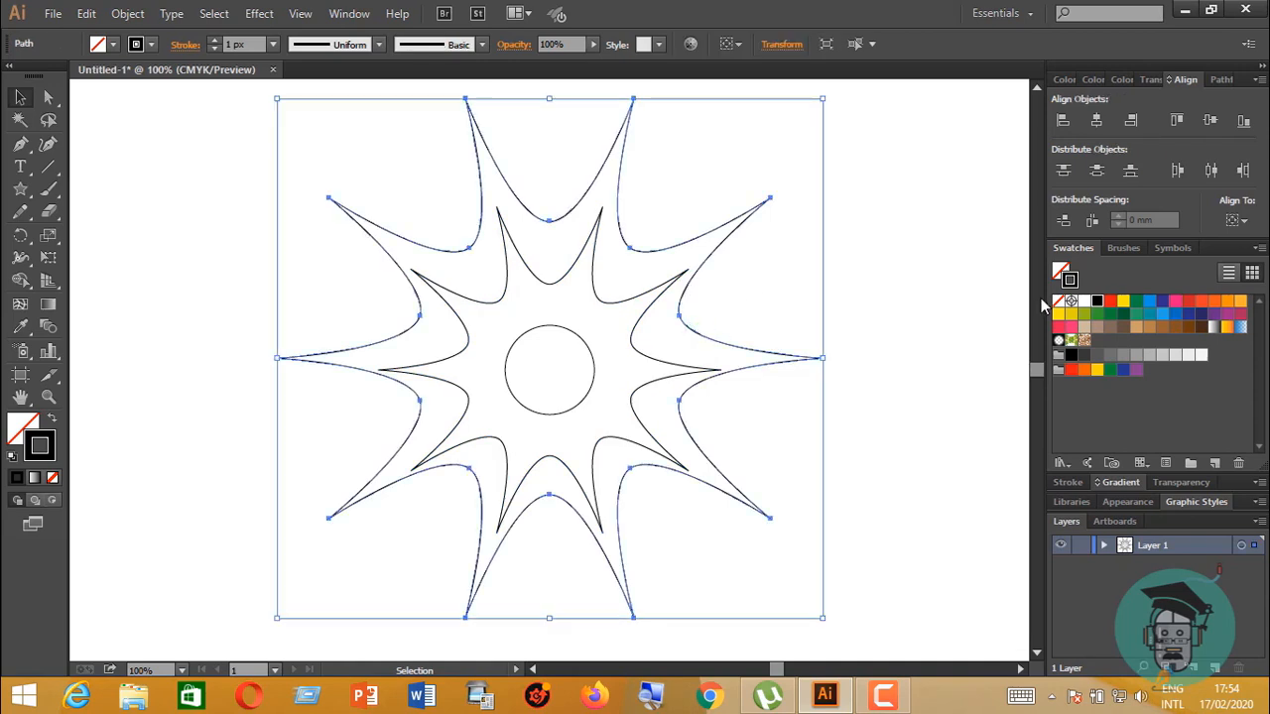
click(234, 44)
key(Return)
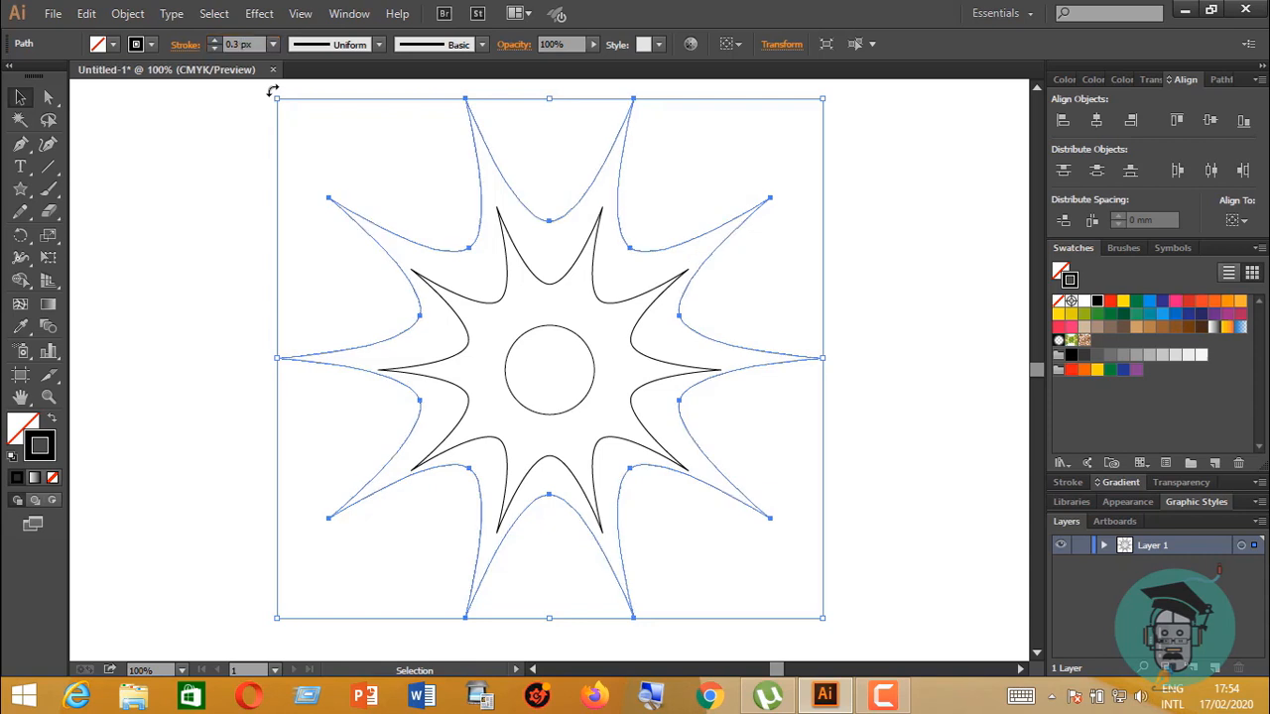
click(893, 384)
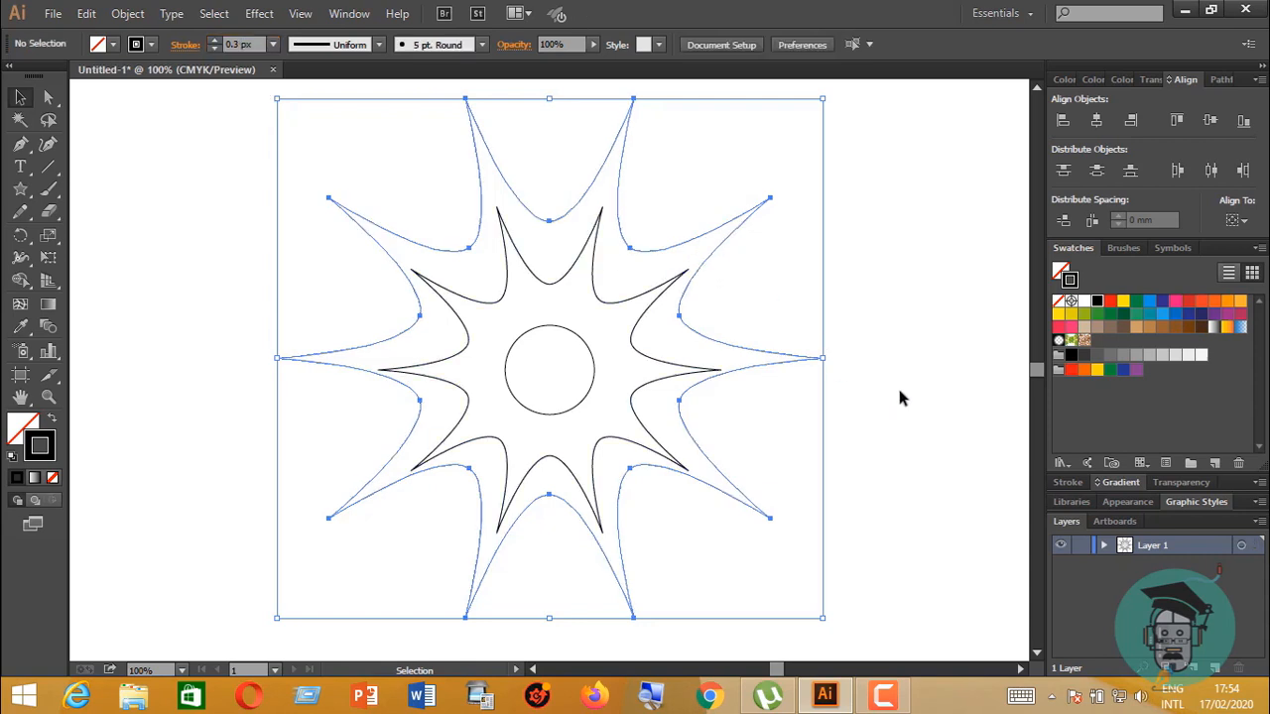
Copy the outer star's stroke appearance to the inner star with the Eyedropper and deselect it
click(681, 367)
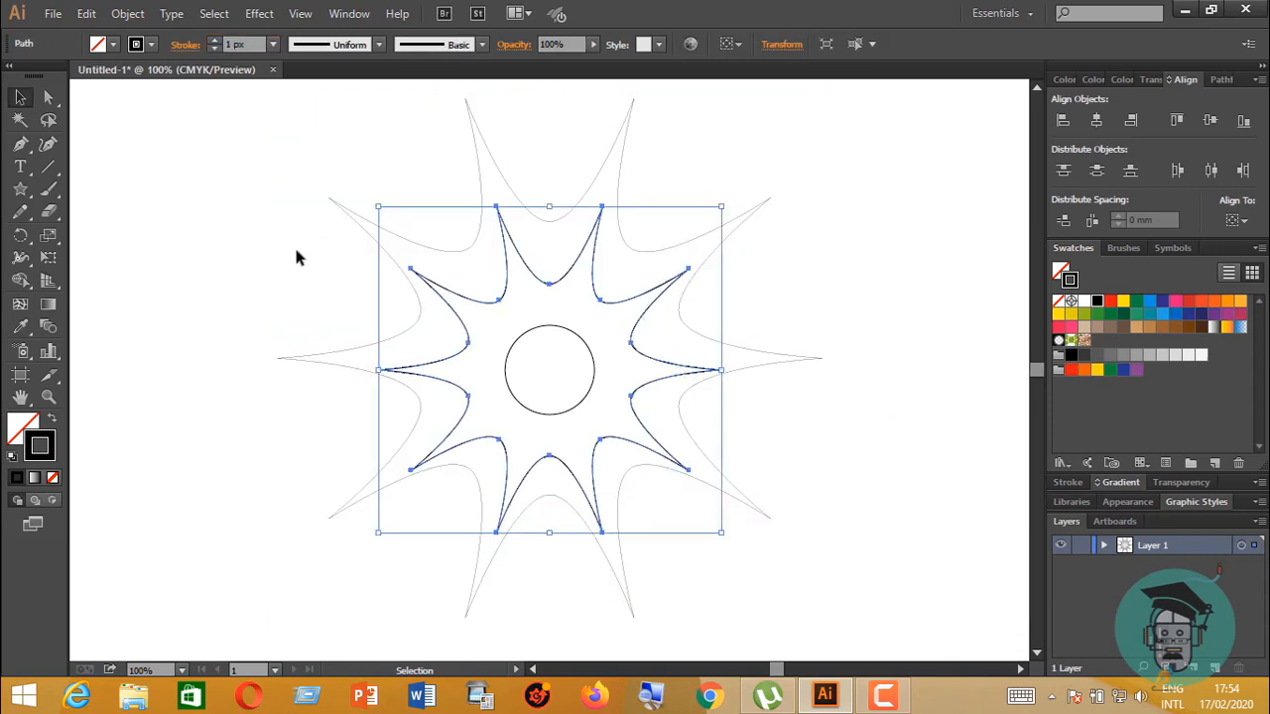
click(20, 326)
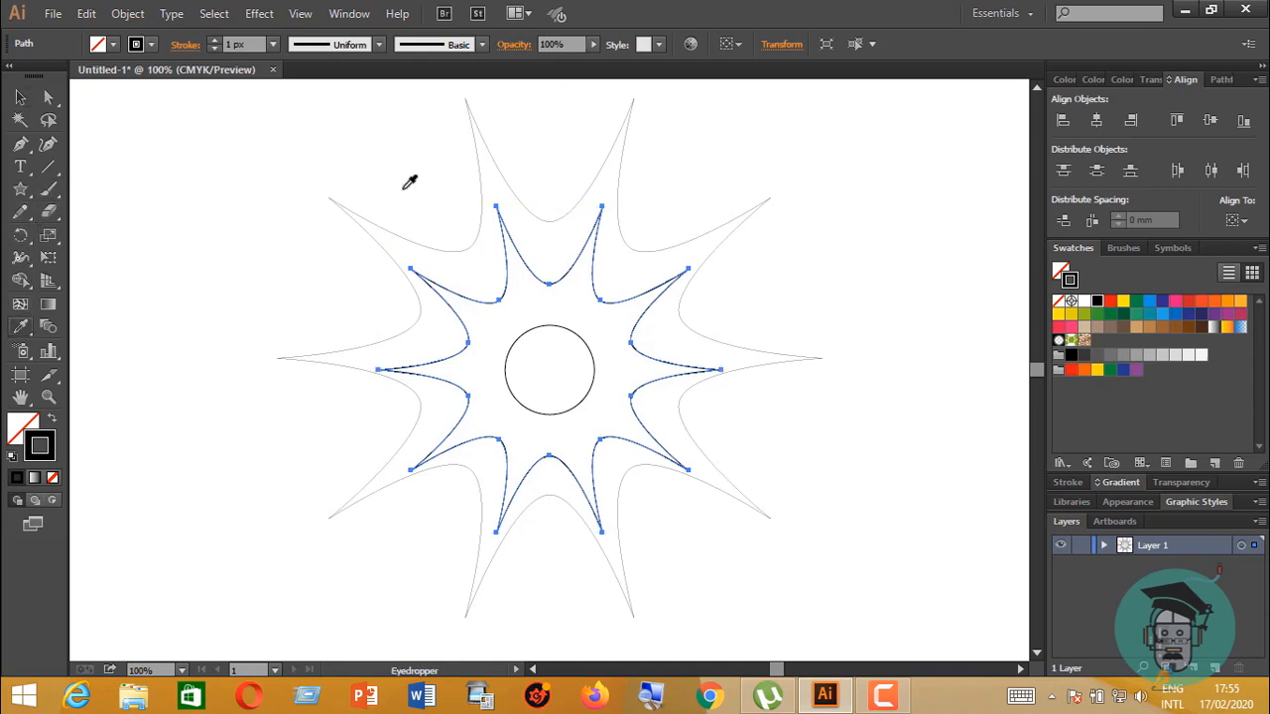
click(522, 189)
key(v)
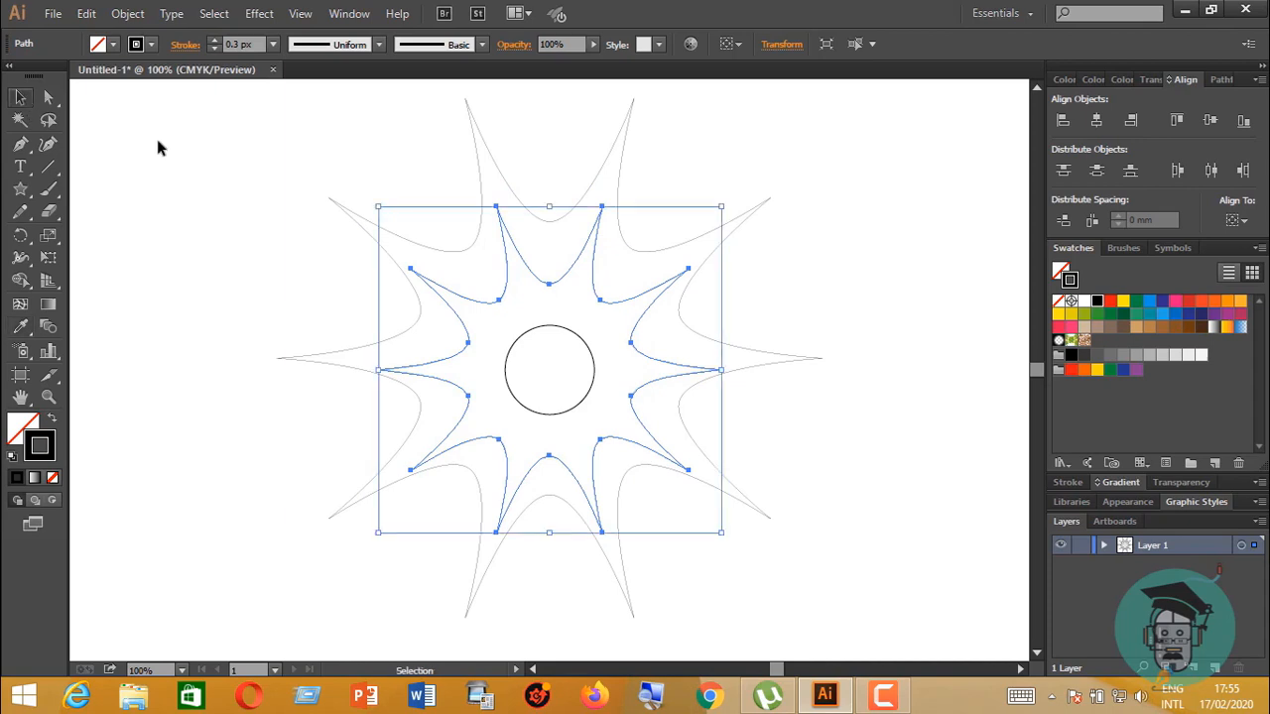
click(157, 146)
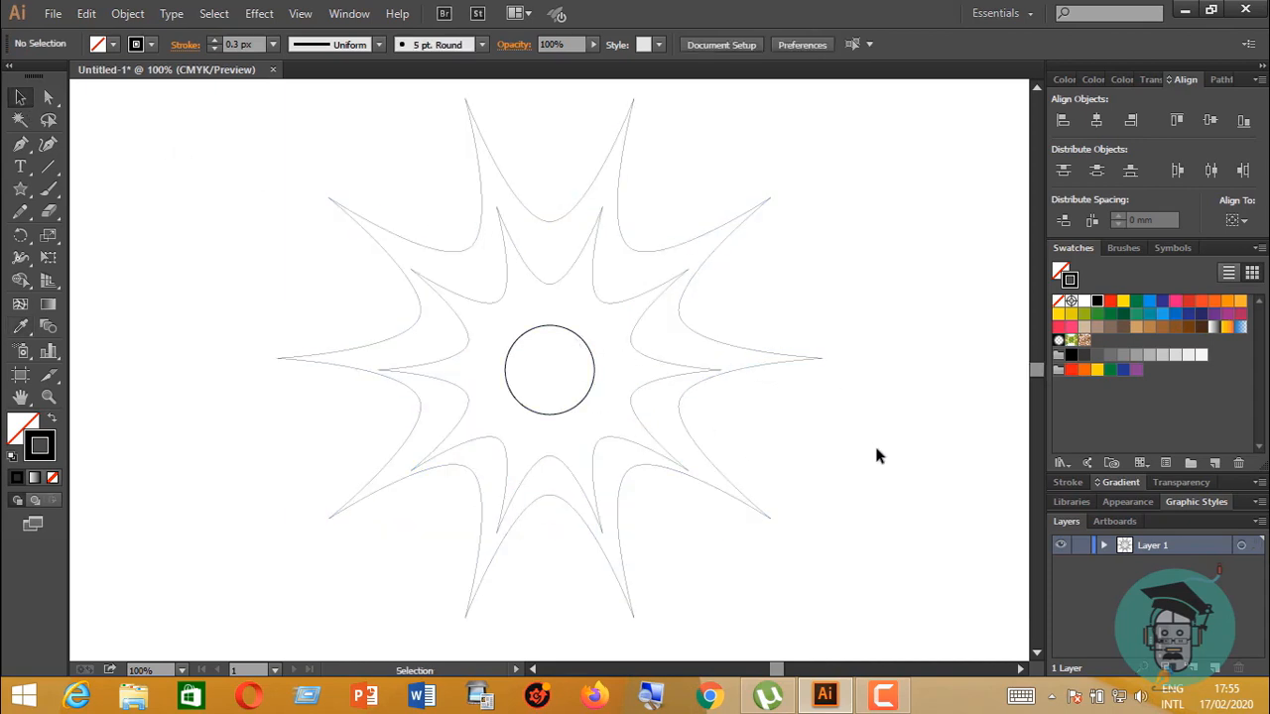
Try to rotate the outer star slightly counterclockwise around the circle, and undo the rotation
click(812, 361)
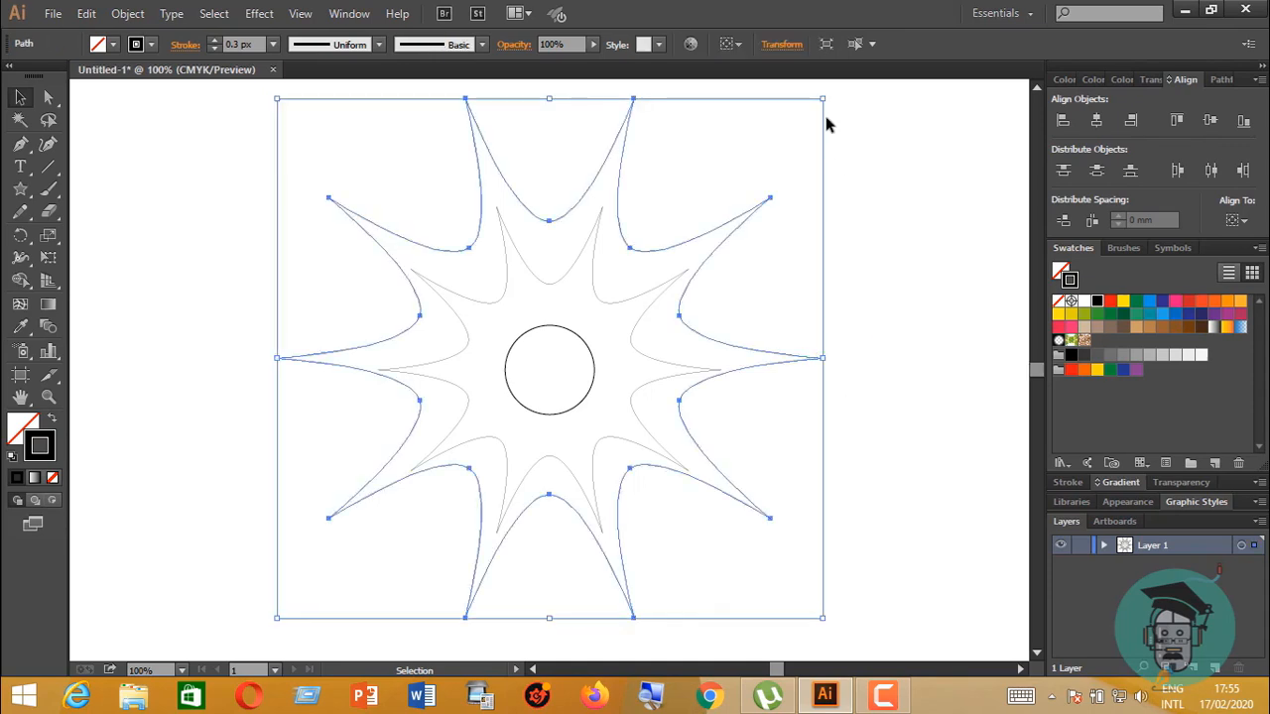
drag(832, 93, 832, 88)
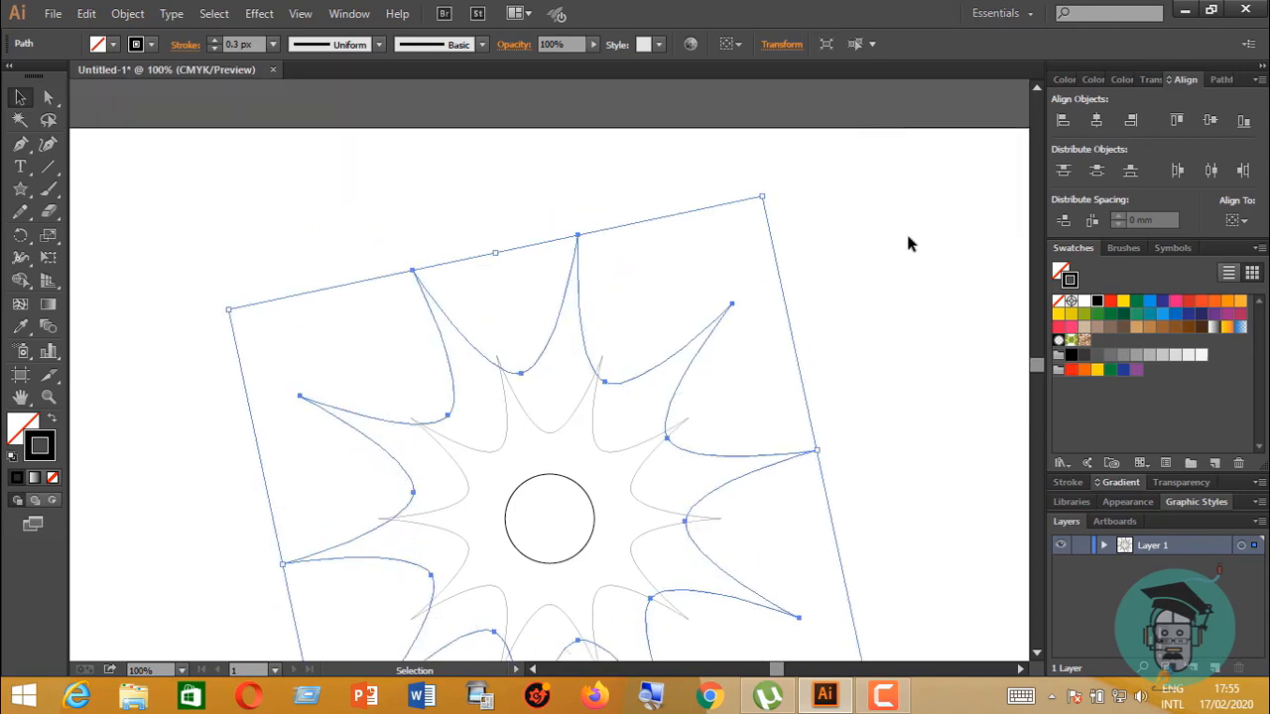
scroll(900, 250, down, 3)
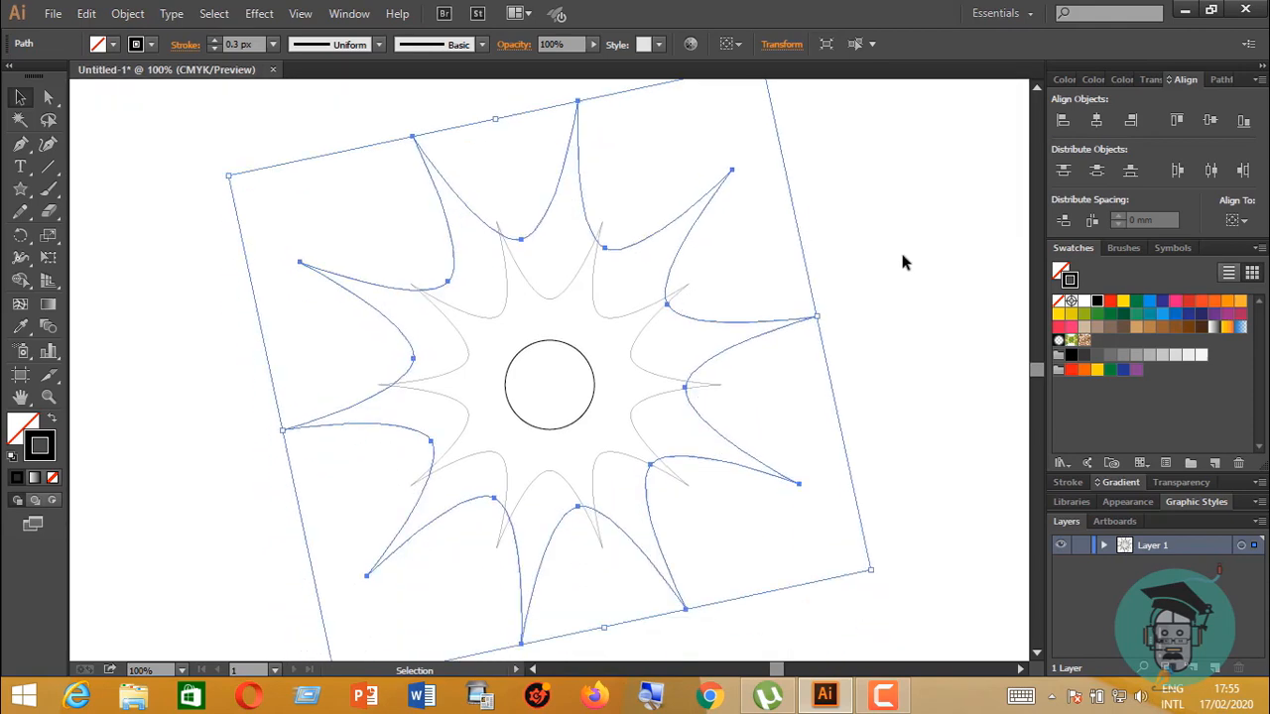
key(ctrl+z)
click(899, 253)
scroll(899, 253, down, 1)
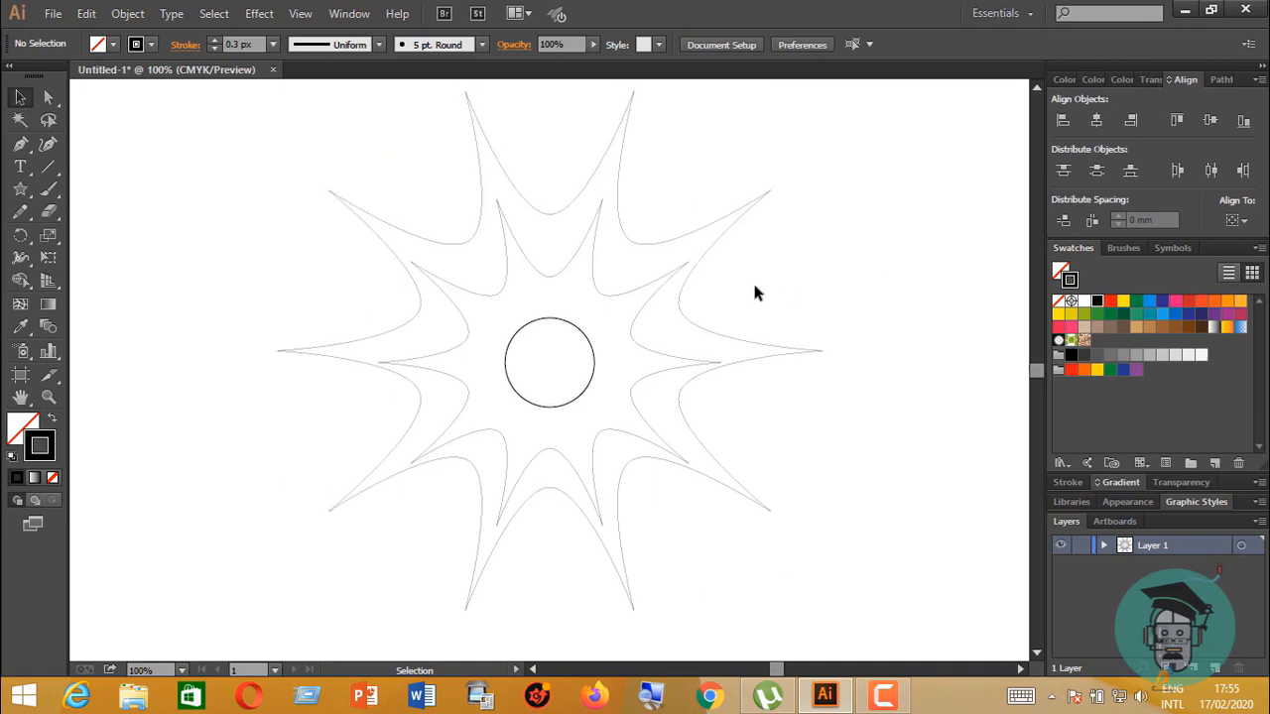
click(693, 242)
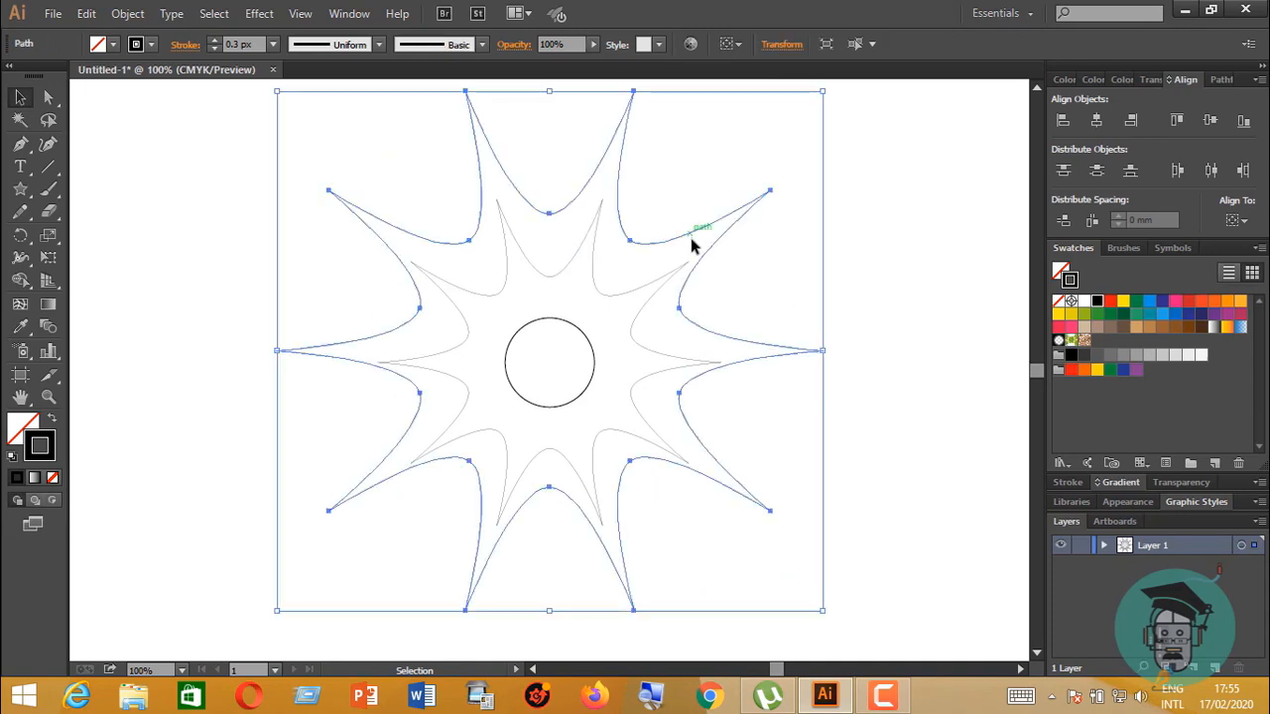
click(890, 312)
scroll(890, 313, up, 1)
drag(268, 143, 901, 608)
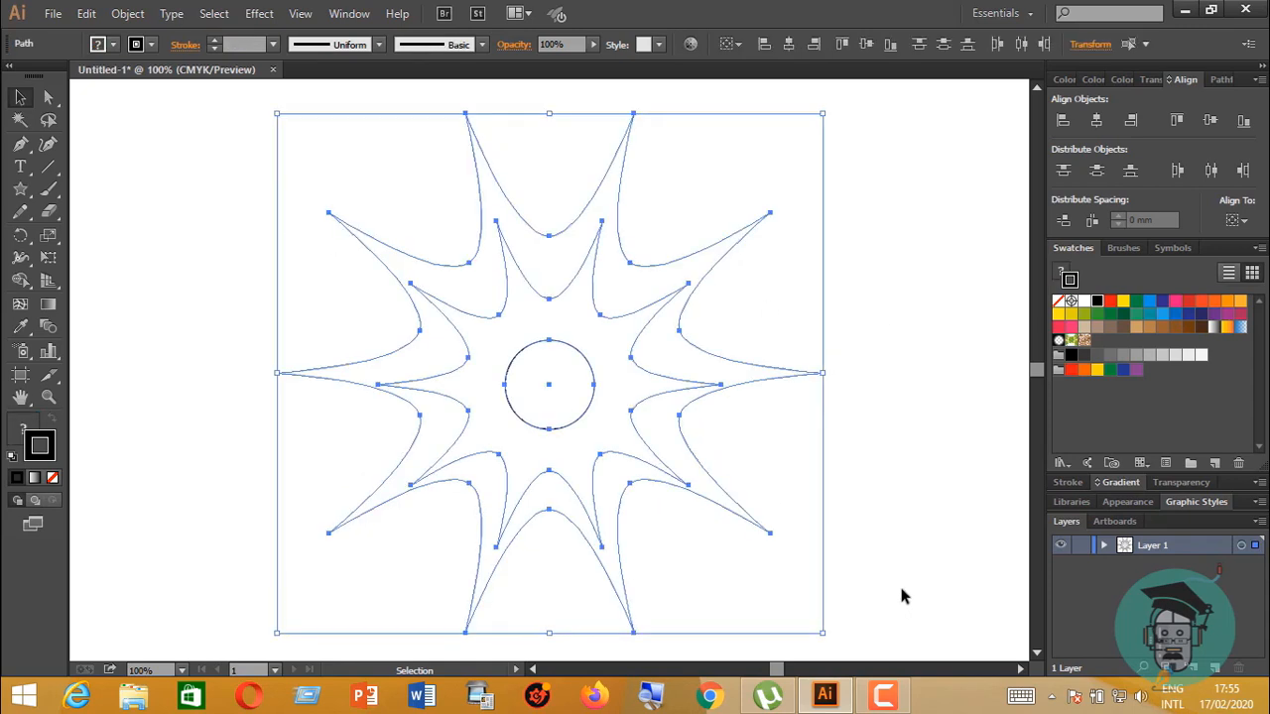
click(855, 448)
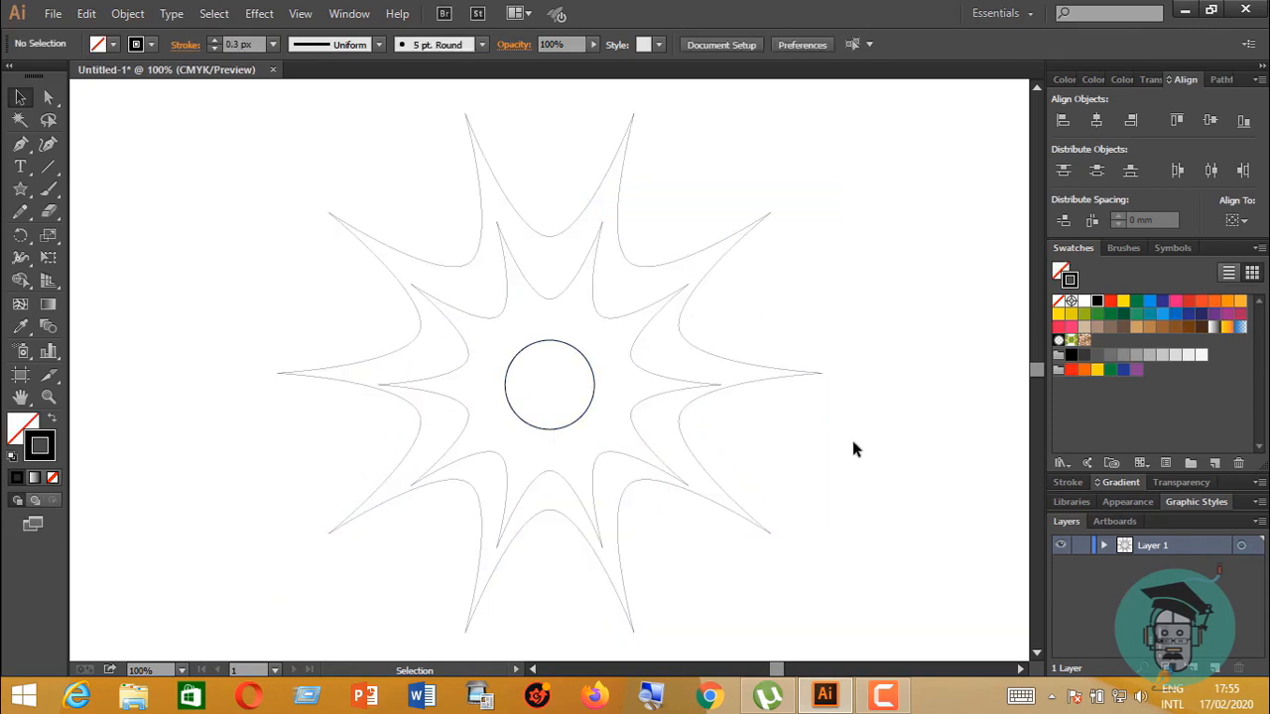
Select the outer star and bring up the gradient settings and the Color Guide
click(822, 374)
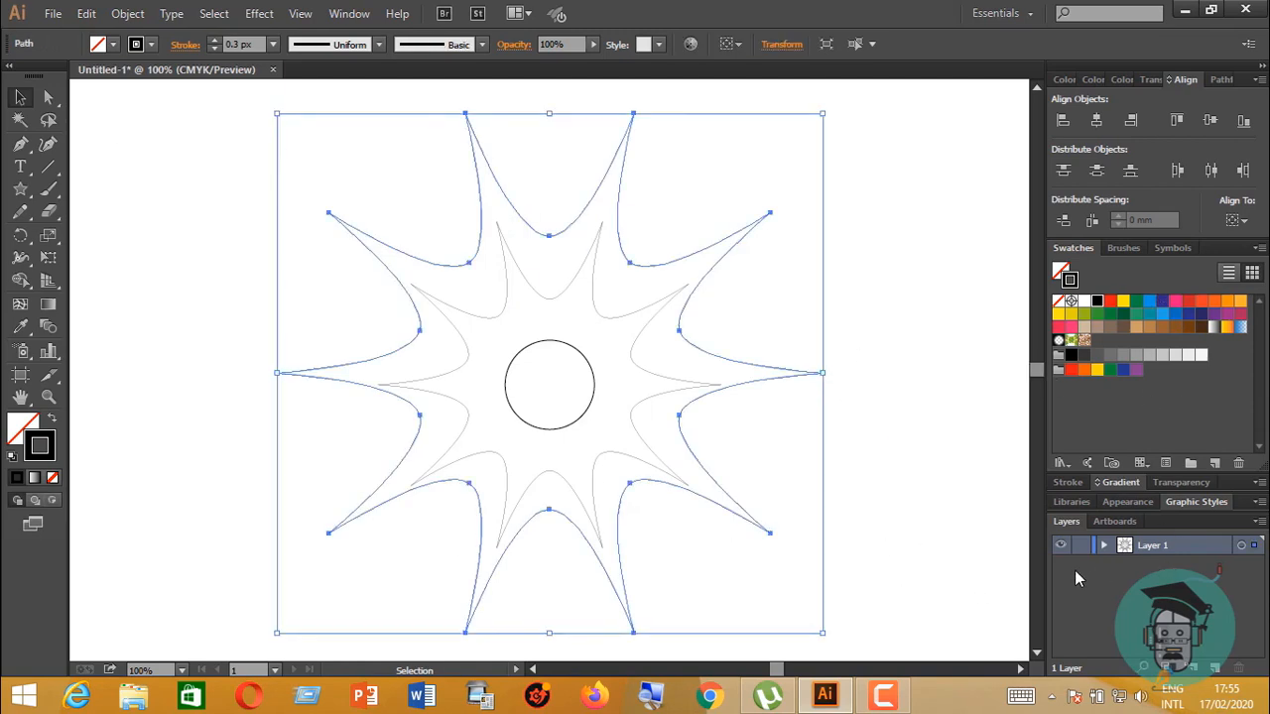
click(1121, 482)
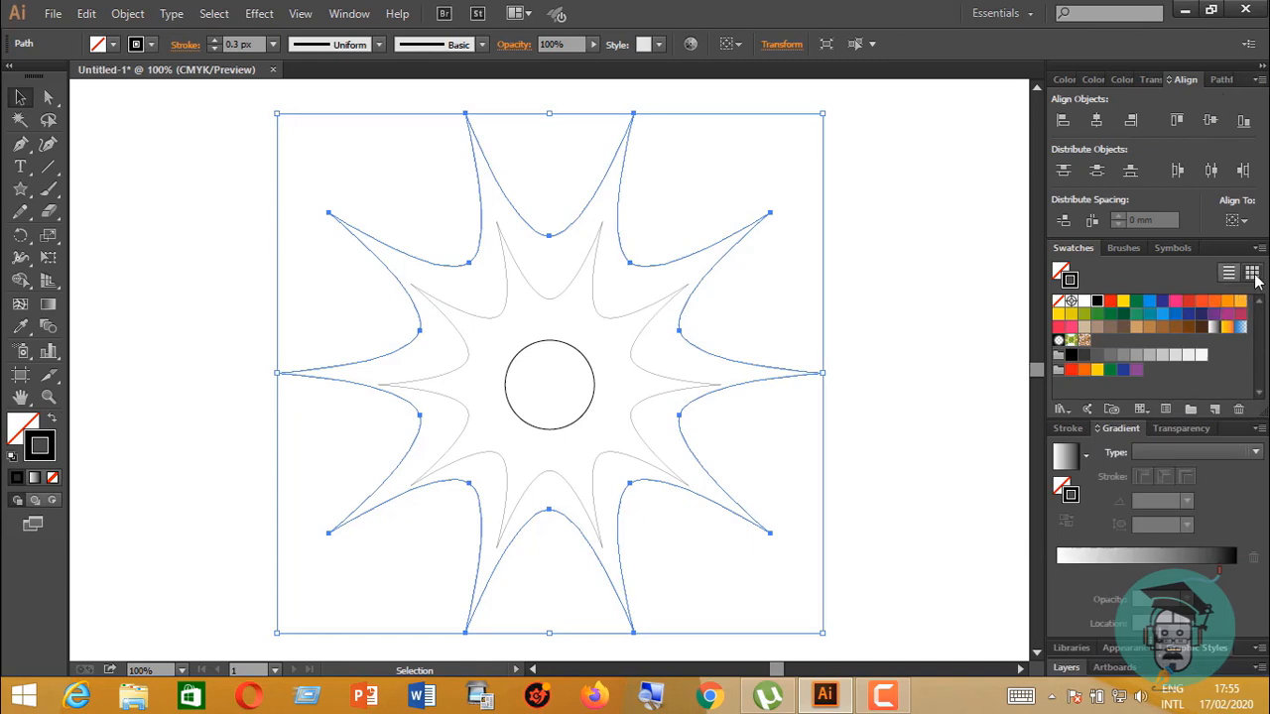
click(1125, 80)
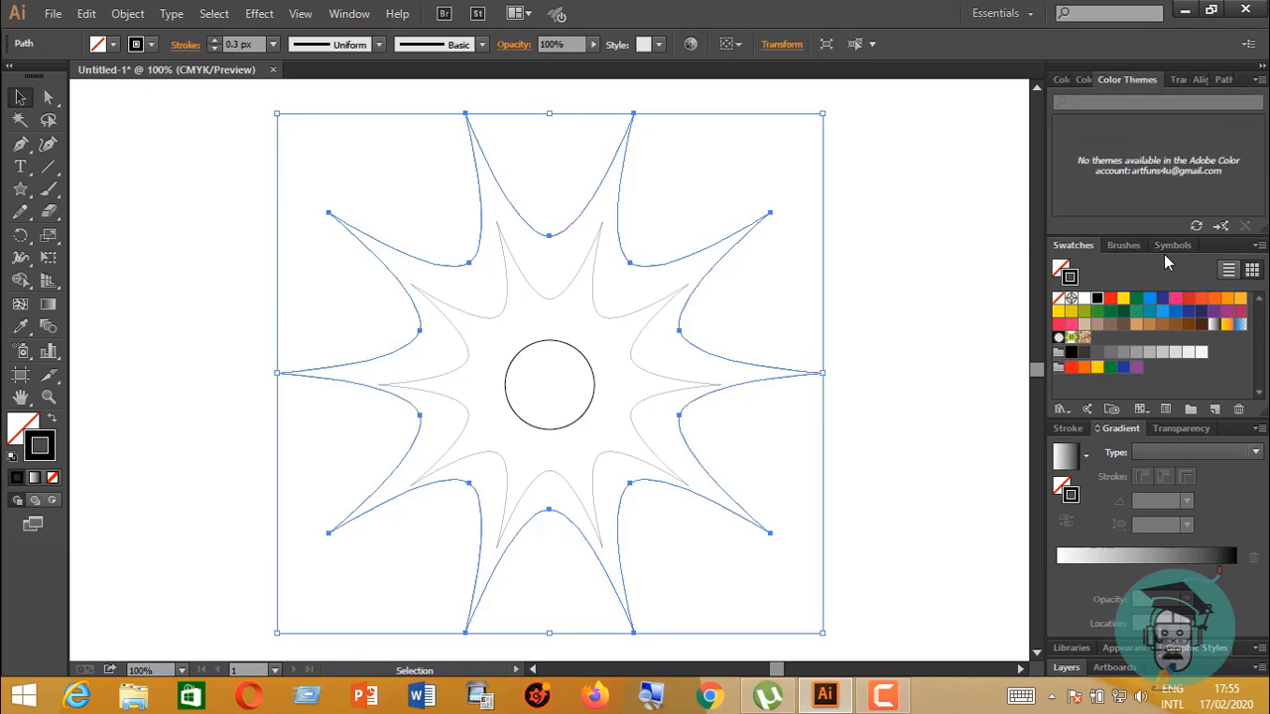
click(1078, 79)
click(1059, 81)
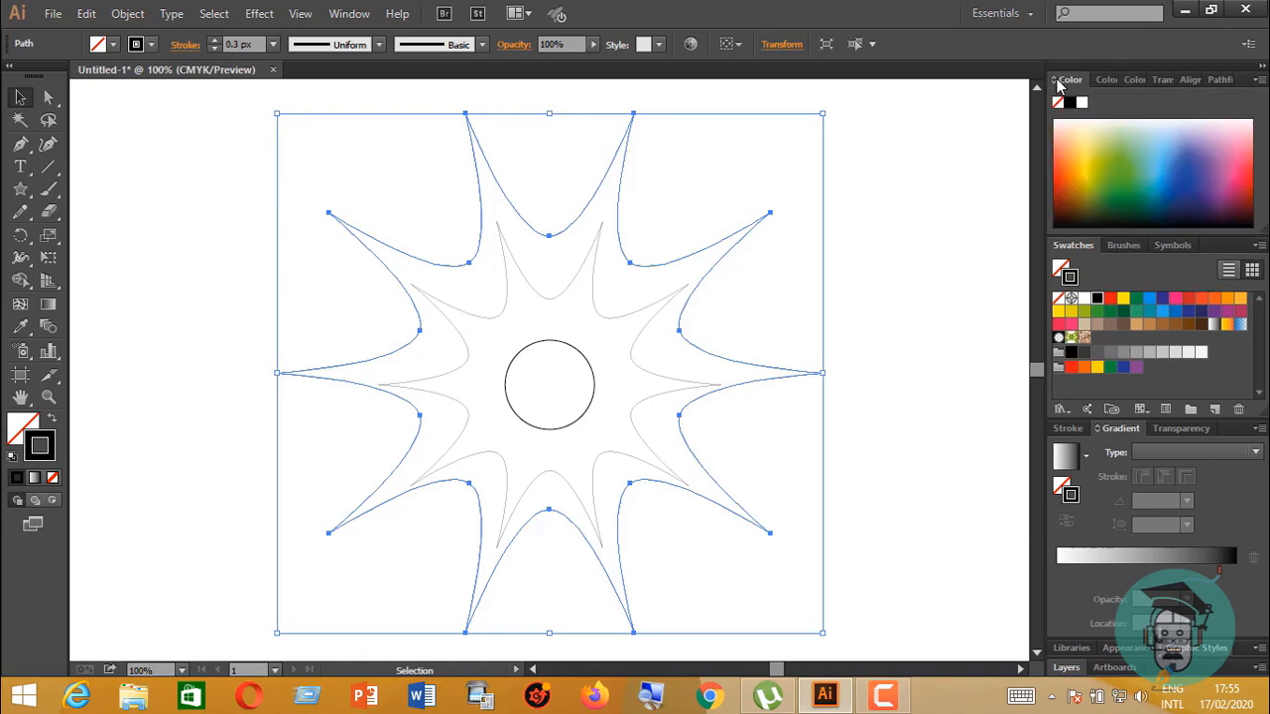
click(1102, 81)
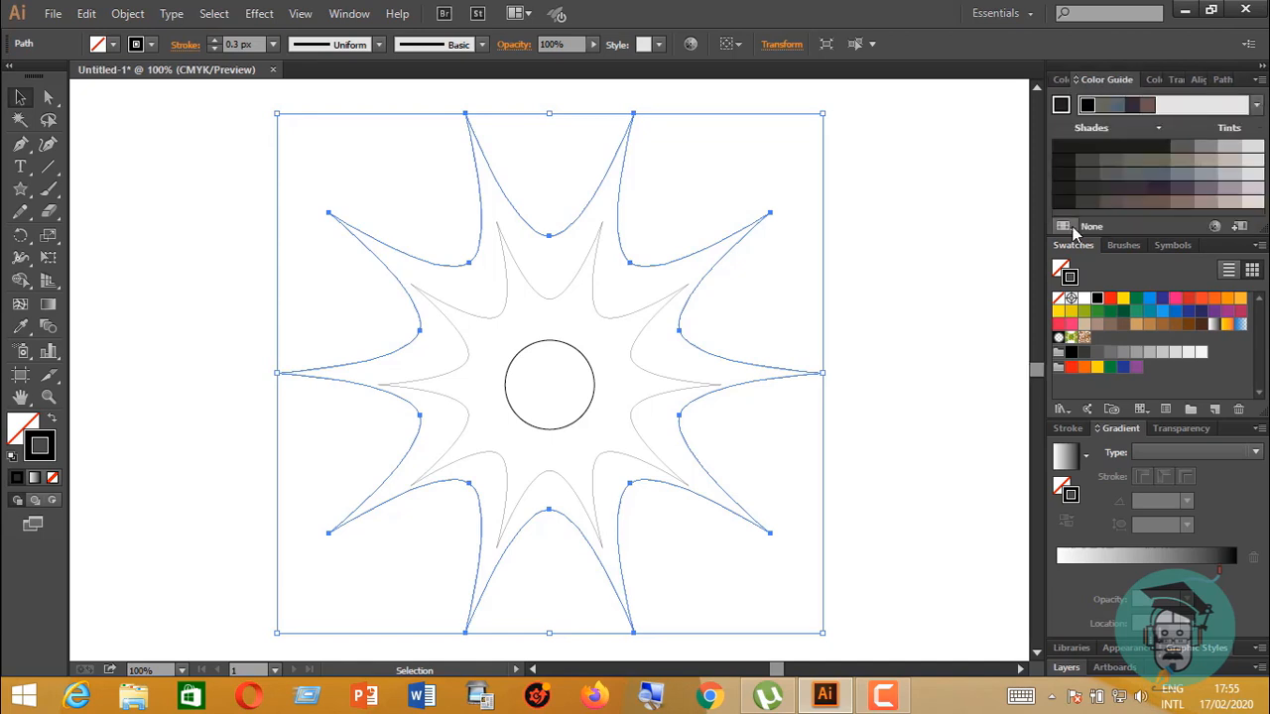
Limit the Color Guide to the PANTONE+ CMYK Coated color book
click(1070, 227)
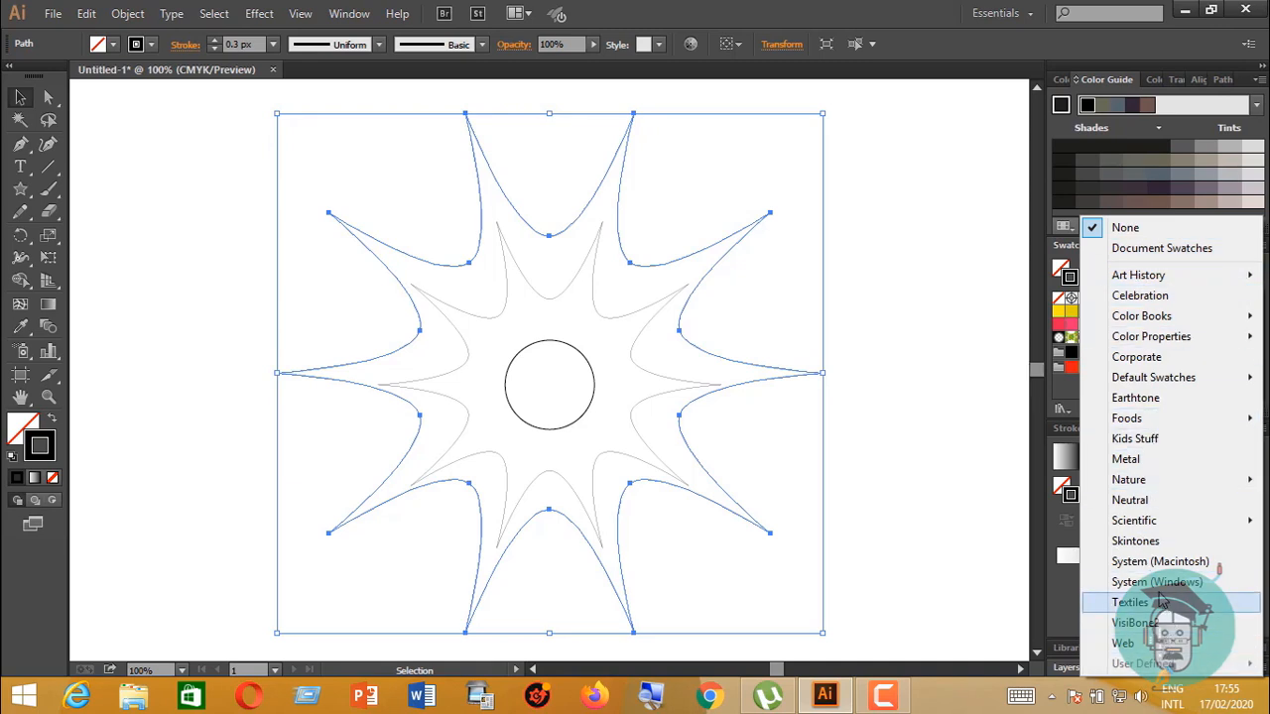
mouse_move(1159, 522)
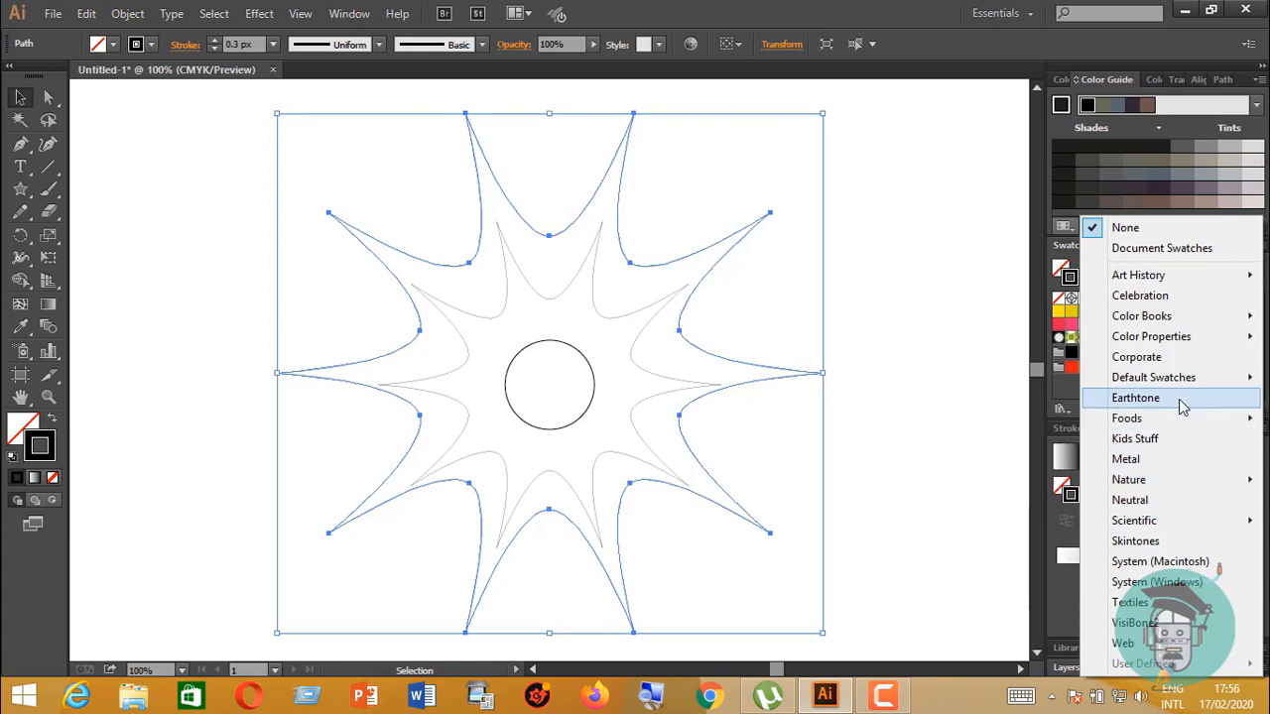
mouse_move(1182, 383)
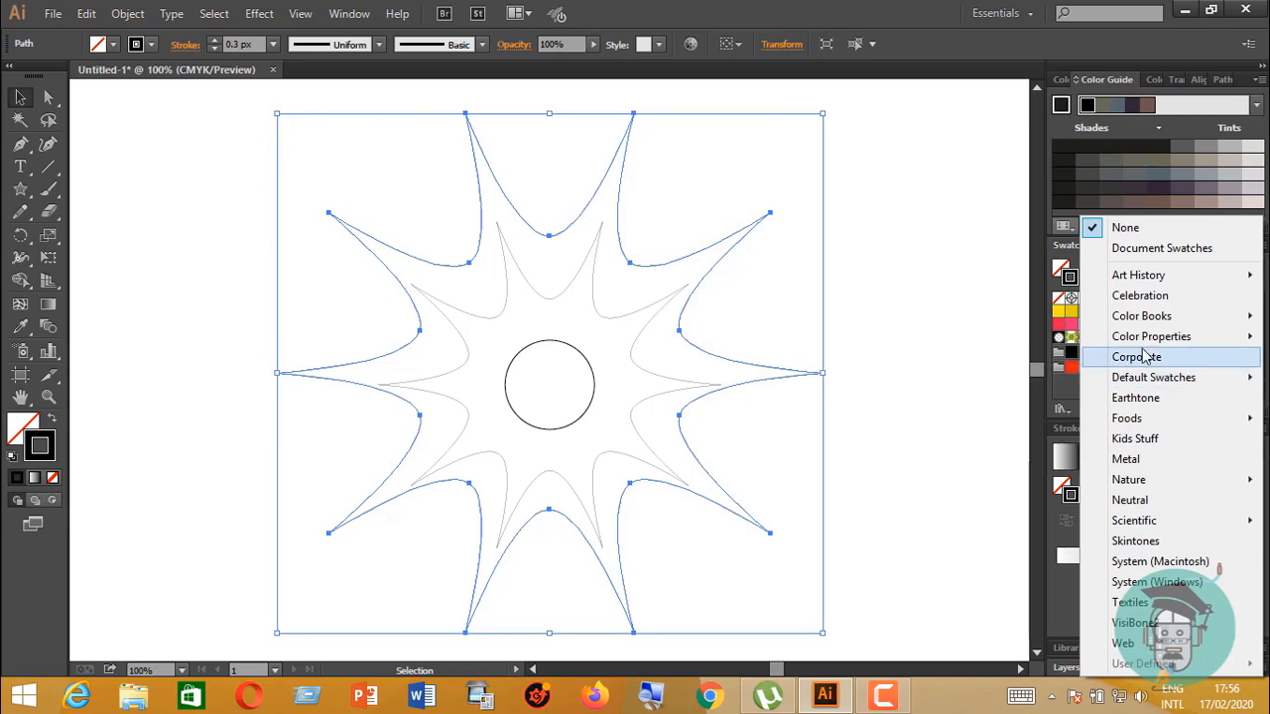
mouse_move(1154, 344)
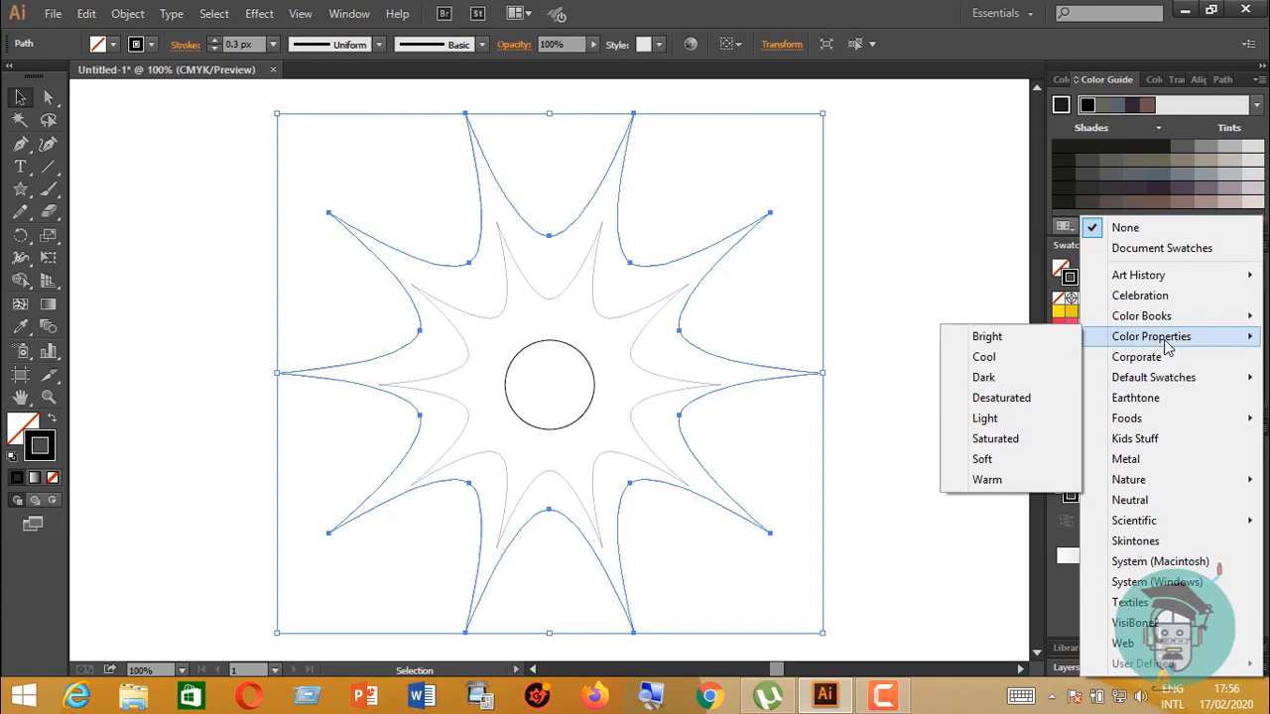
mouse_move(1149, 319)
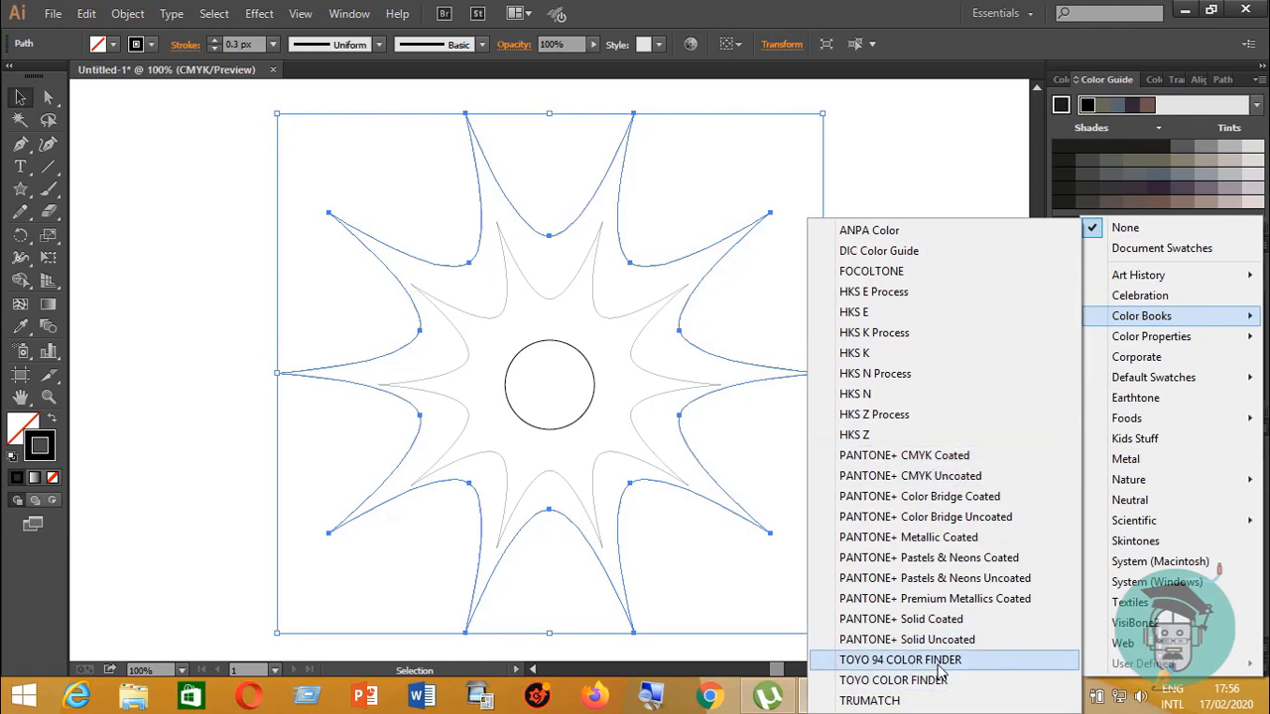
click(945, 458)
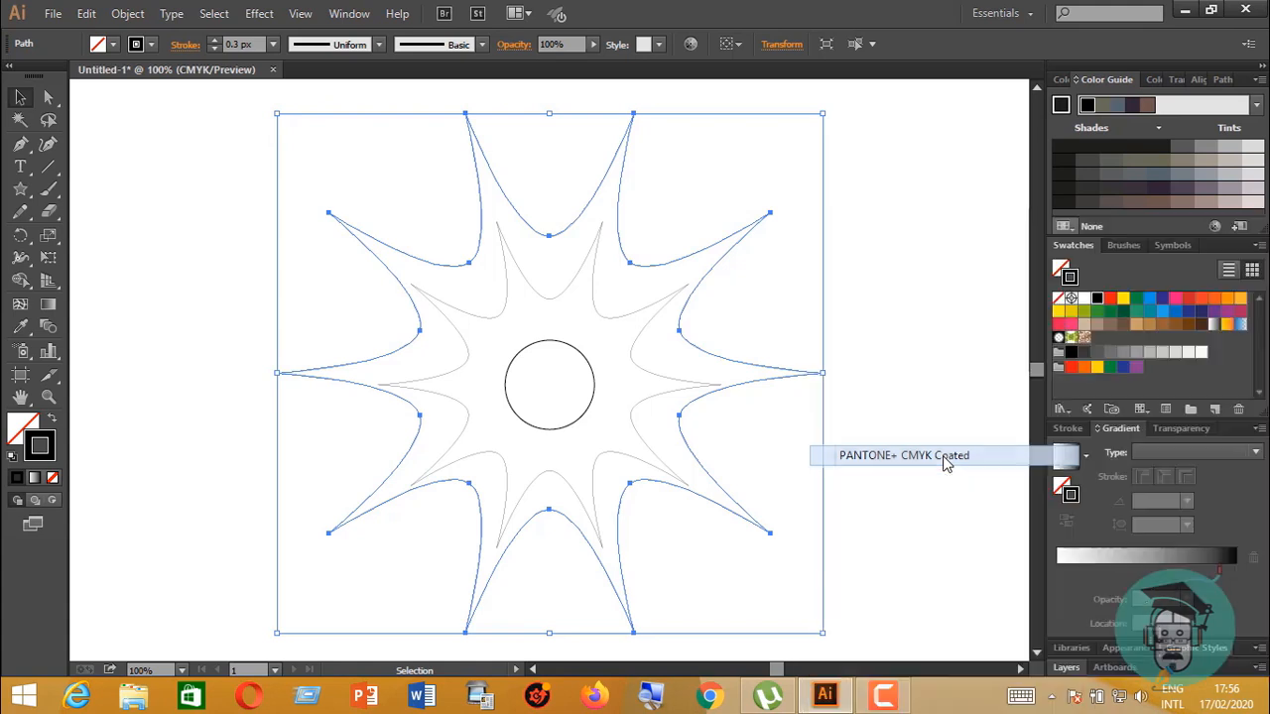
Switch the Color Guide's limiting library to the PANTONE+ Premium Metallics Coated color book
click(1069, 228)
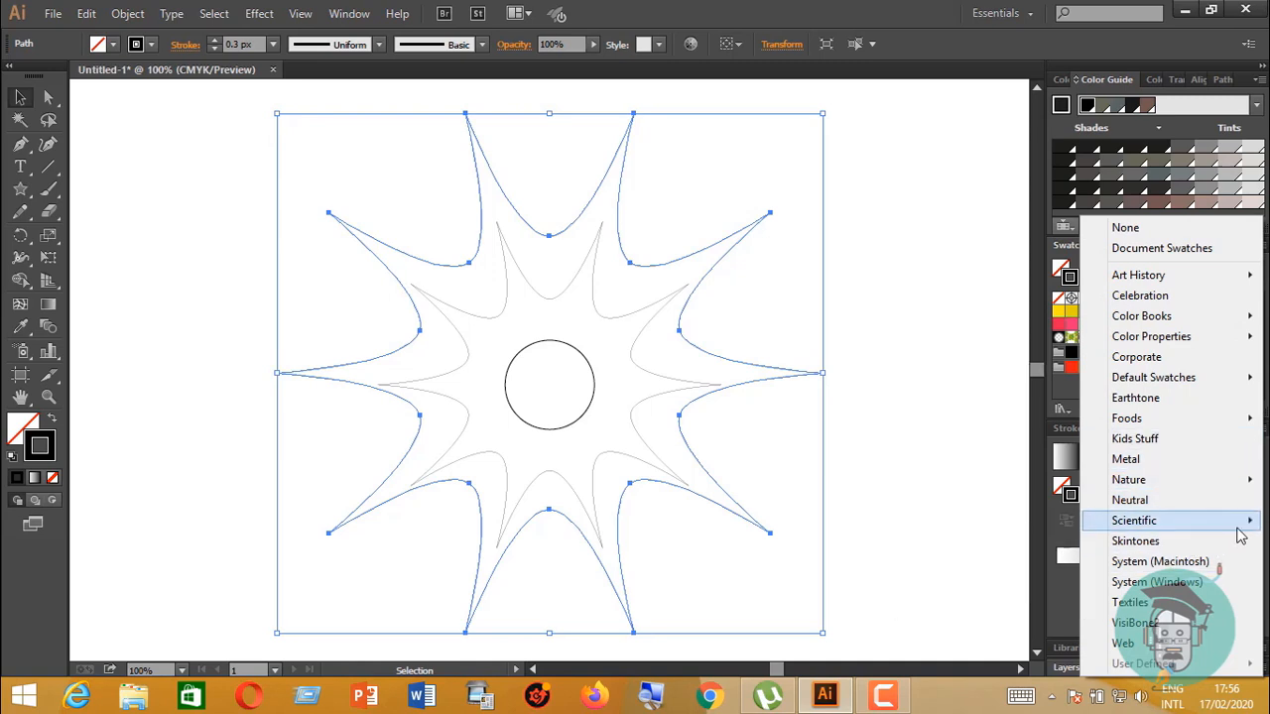
mouse_move(1243, 529)
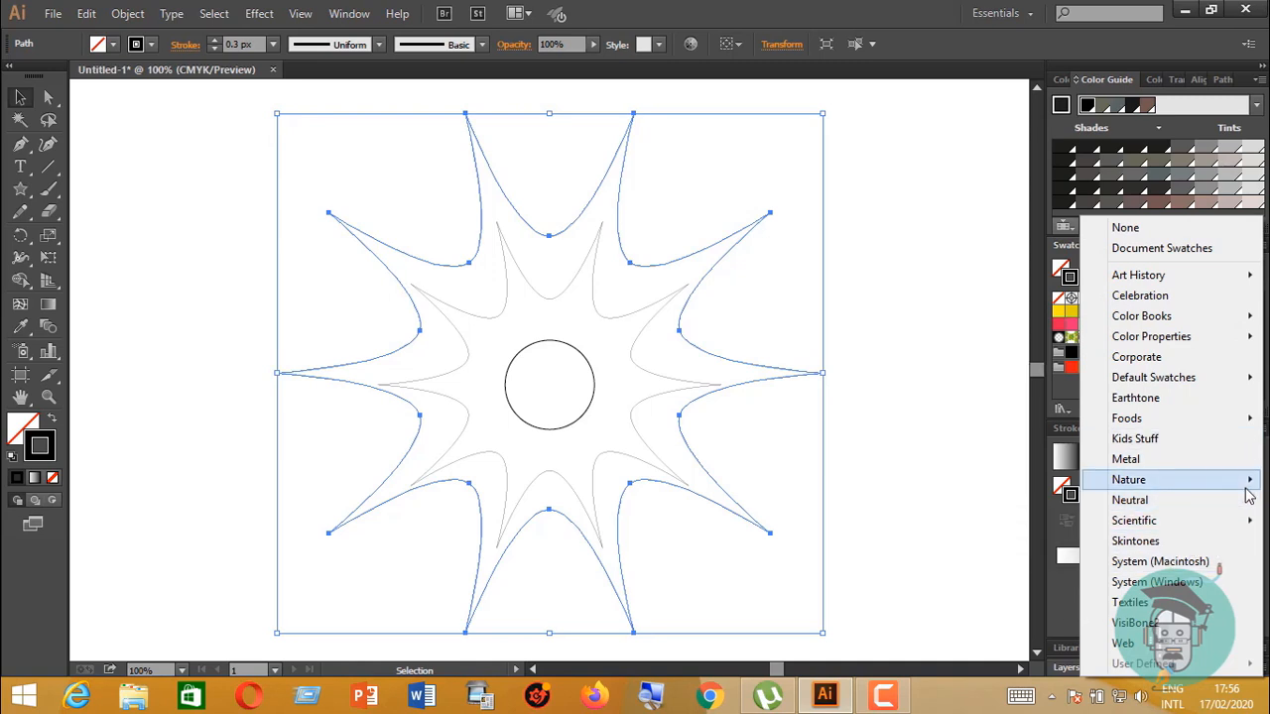
mouse_move(1247, 486)
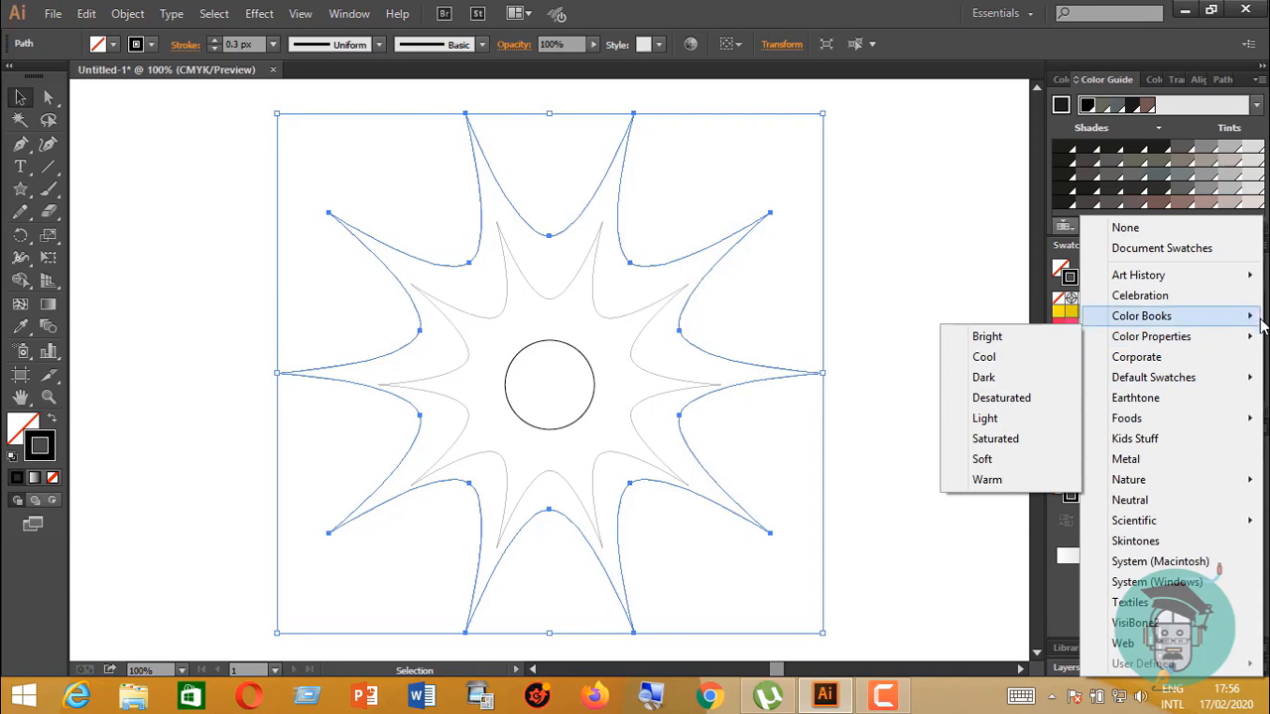
mouse_move(1260, 317)
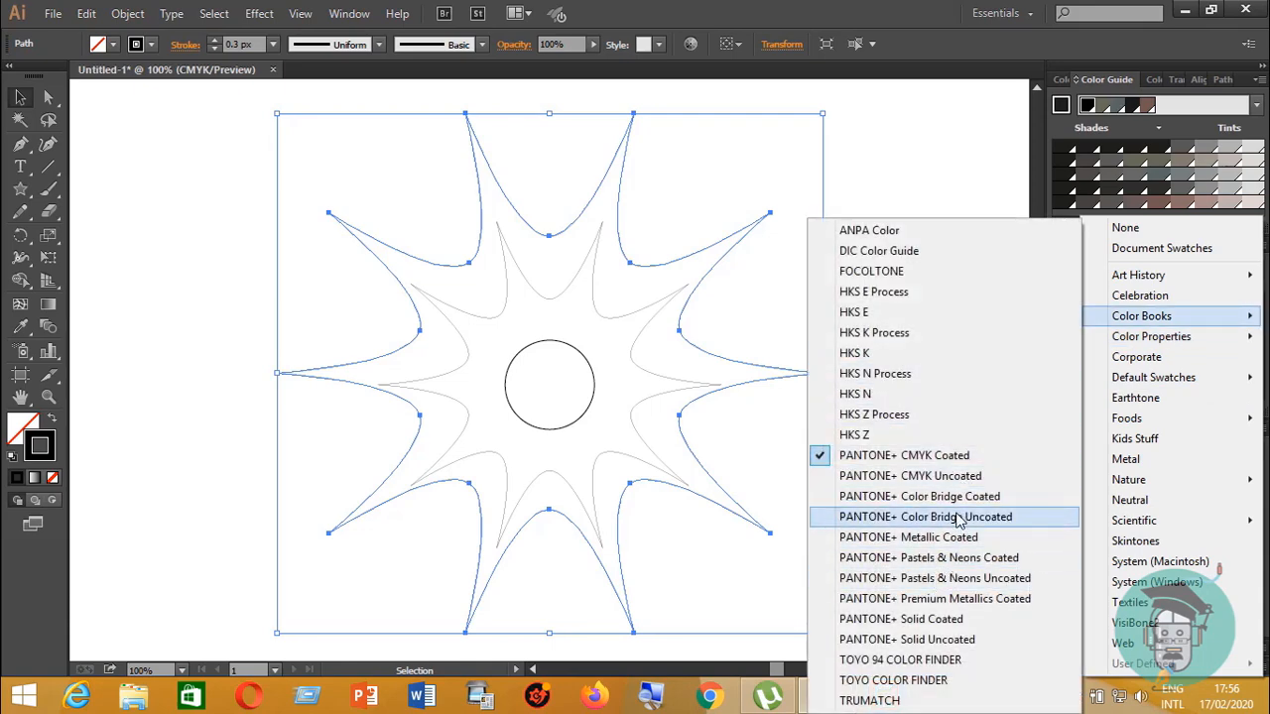
click(960, 604)
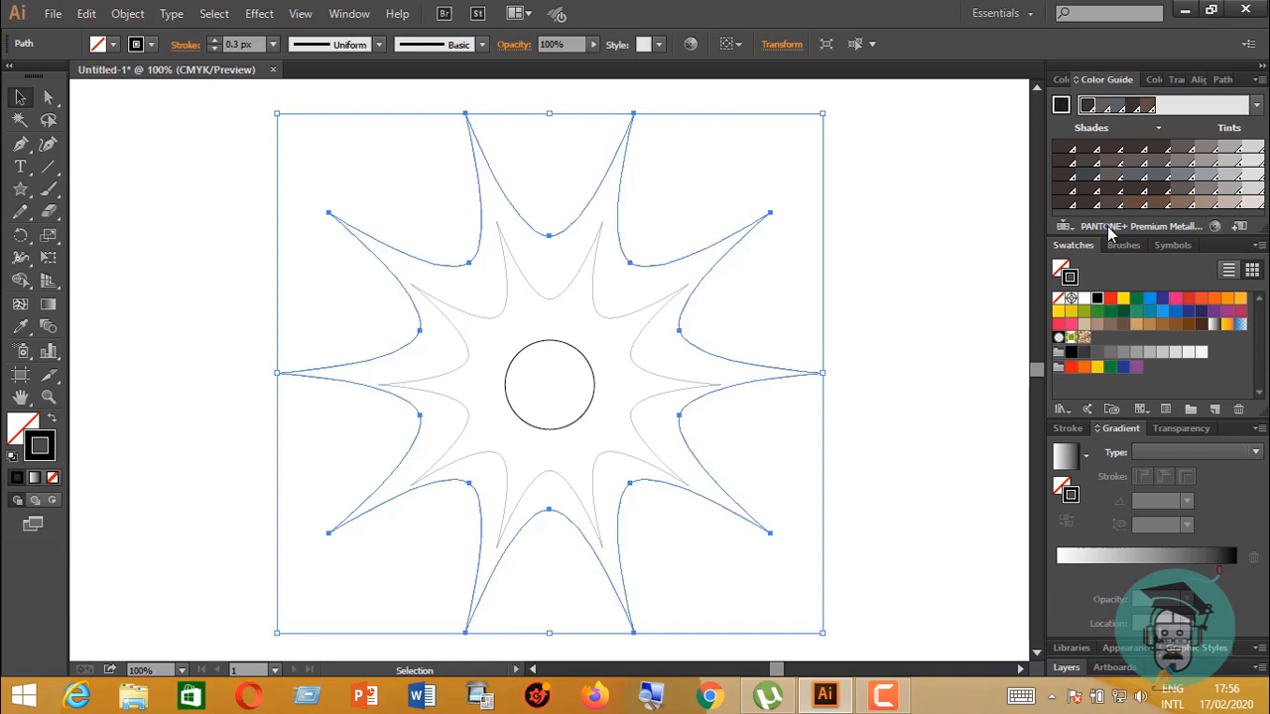
Recolor the outer star with the Brights color group in Recolor Artwork and accept it
click(1213, 228)
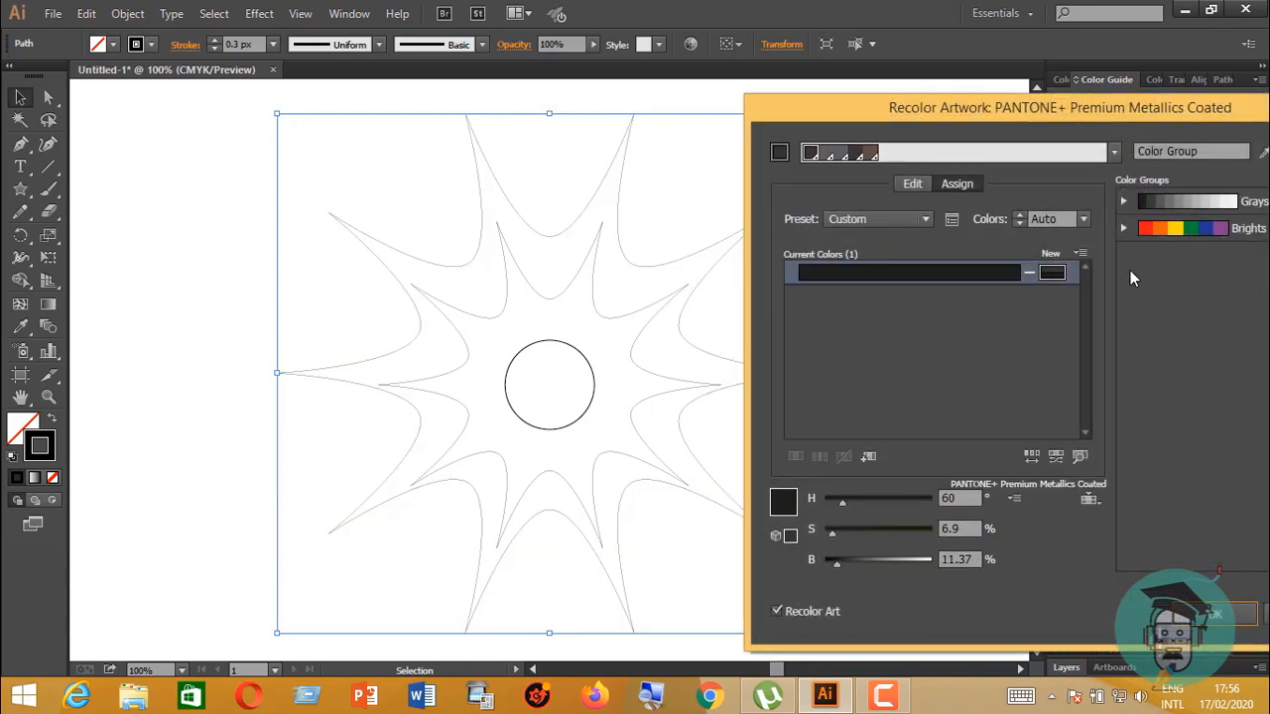
drag(1119, 122, 893, 122)
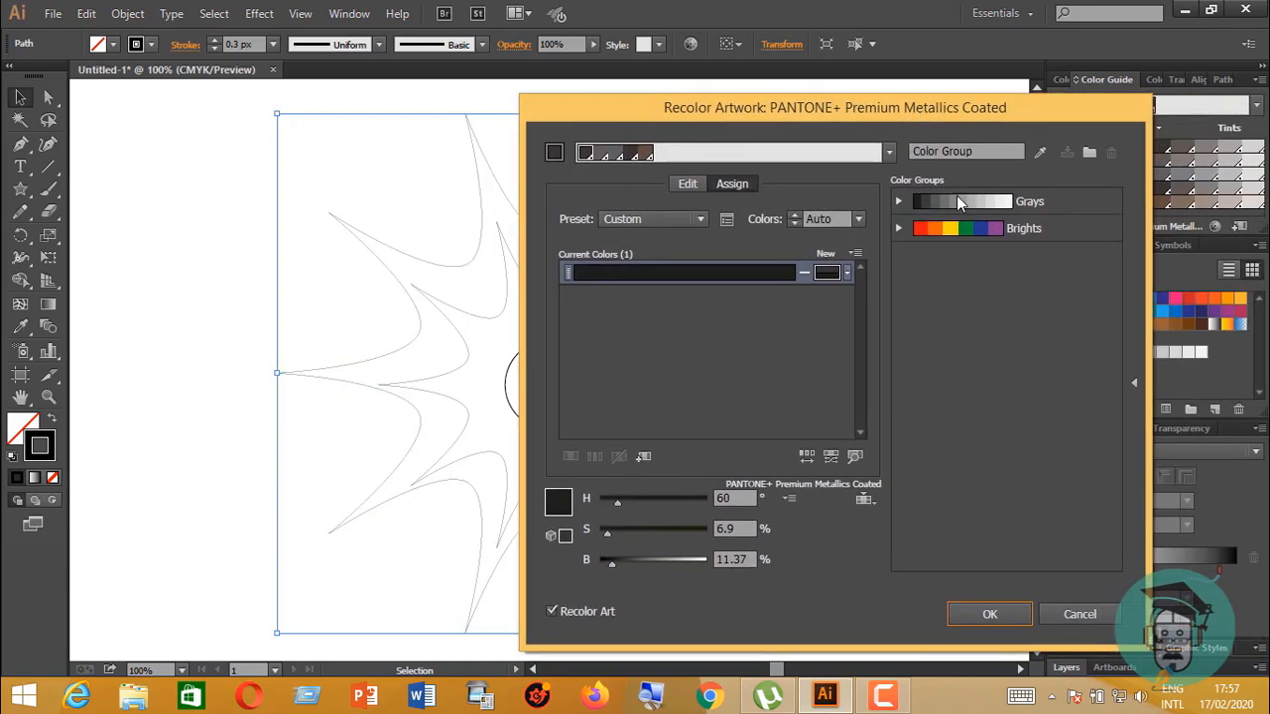
click(941, 231)
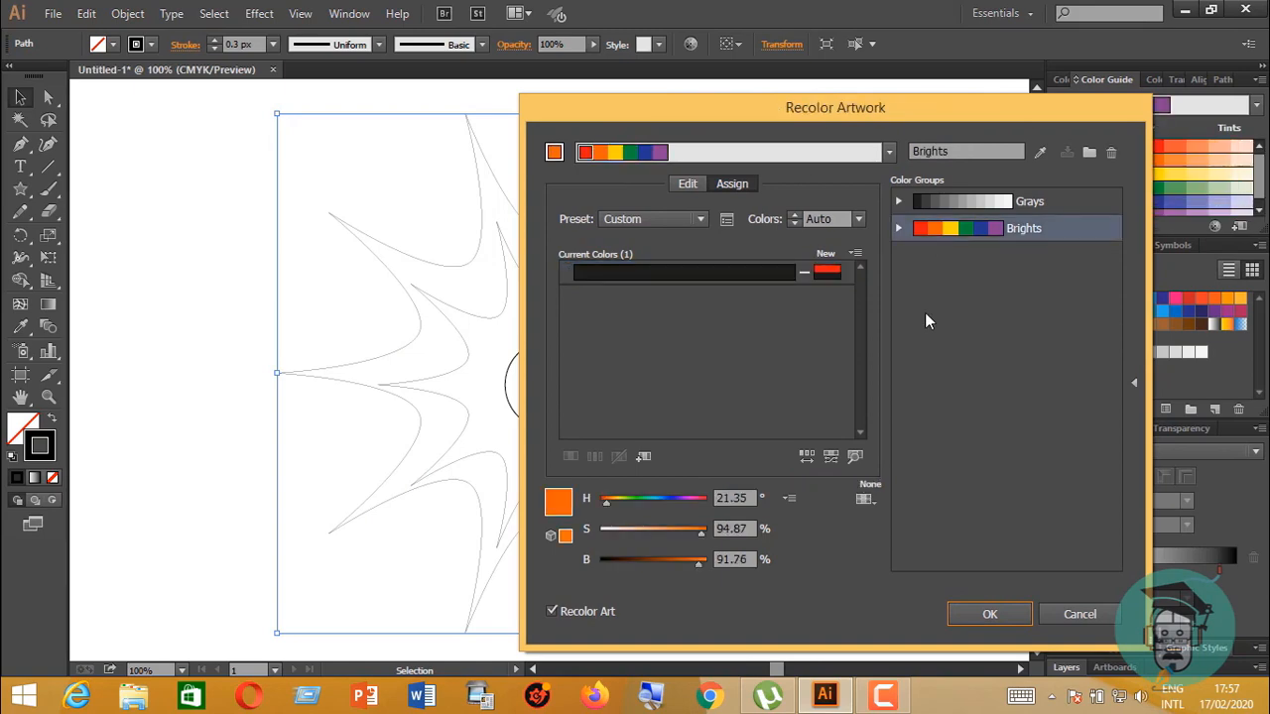
click(989, 614)
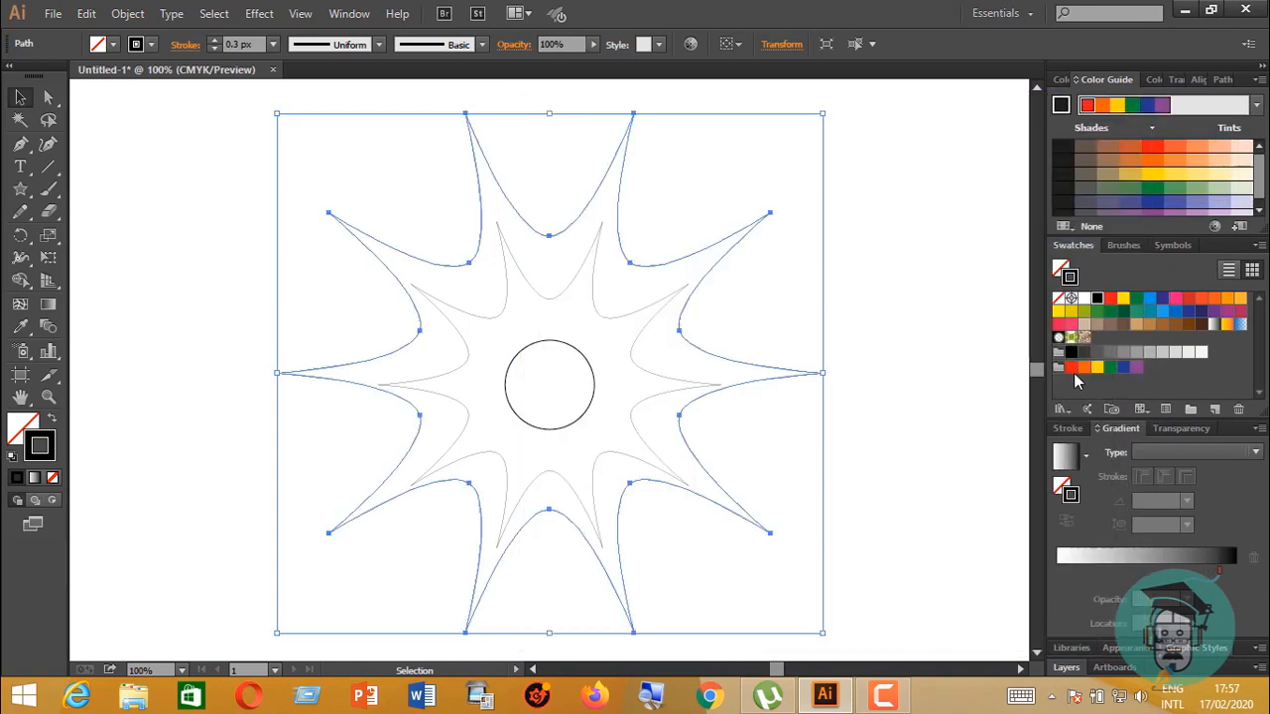
Apply a linear gradient to the outer star's stroke and set both end stops to the blue swatch C=85 M=50 Y=0 K=0
click(1063, 560)
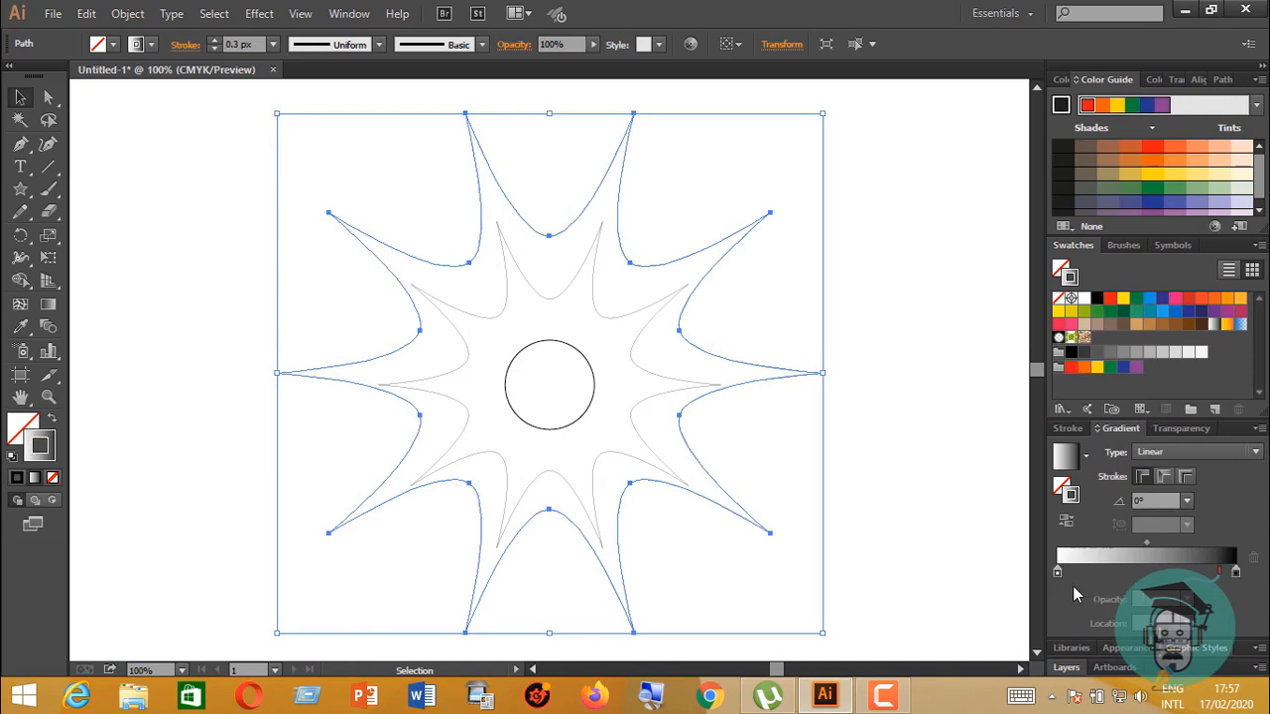
double_click(1056, 576)
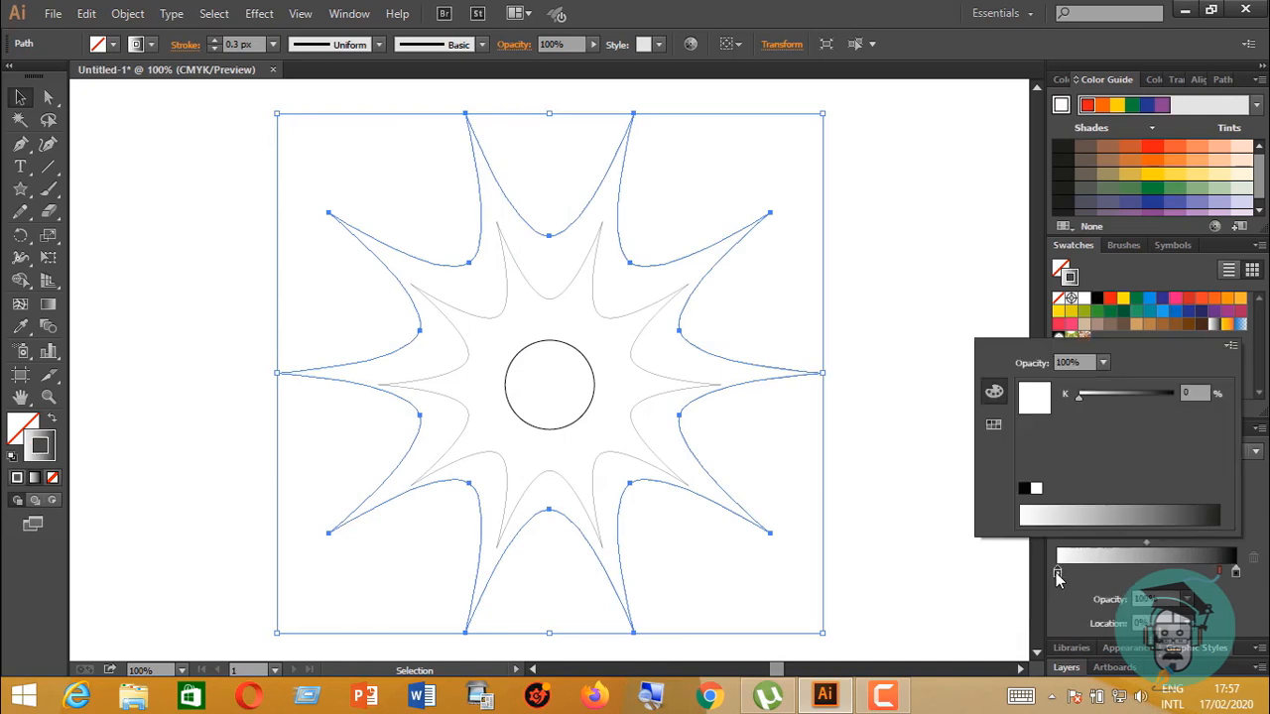
click(993, 426)
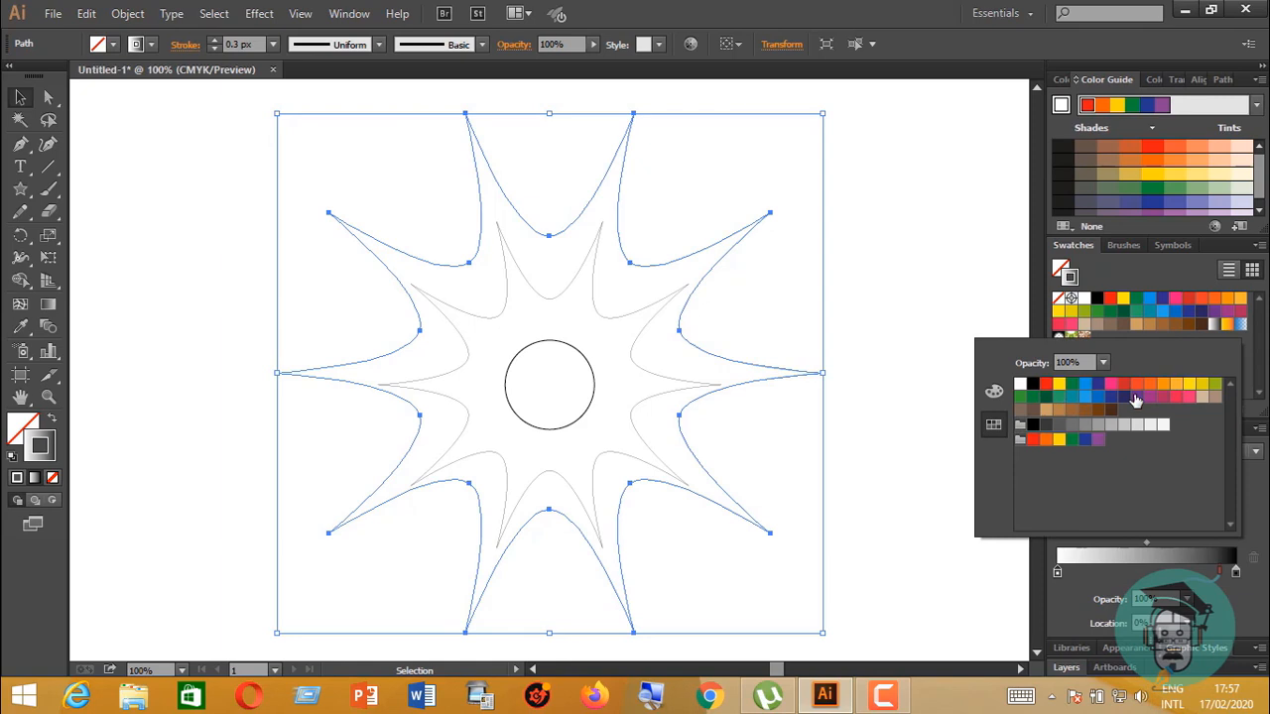
click(1099, 398)
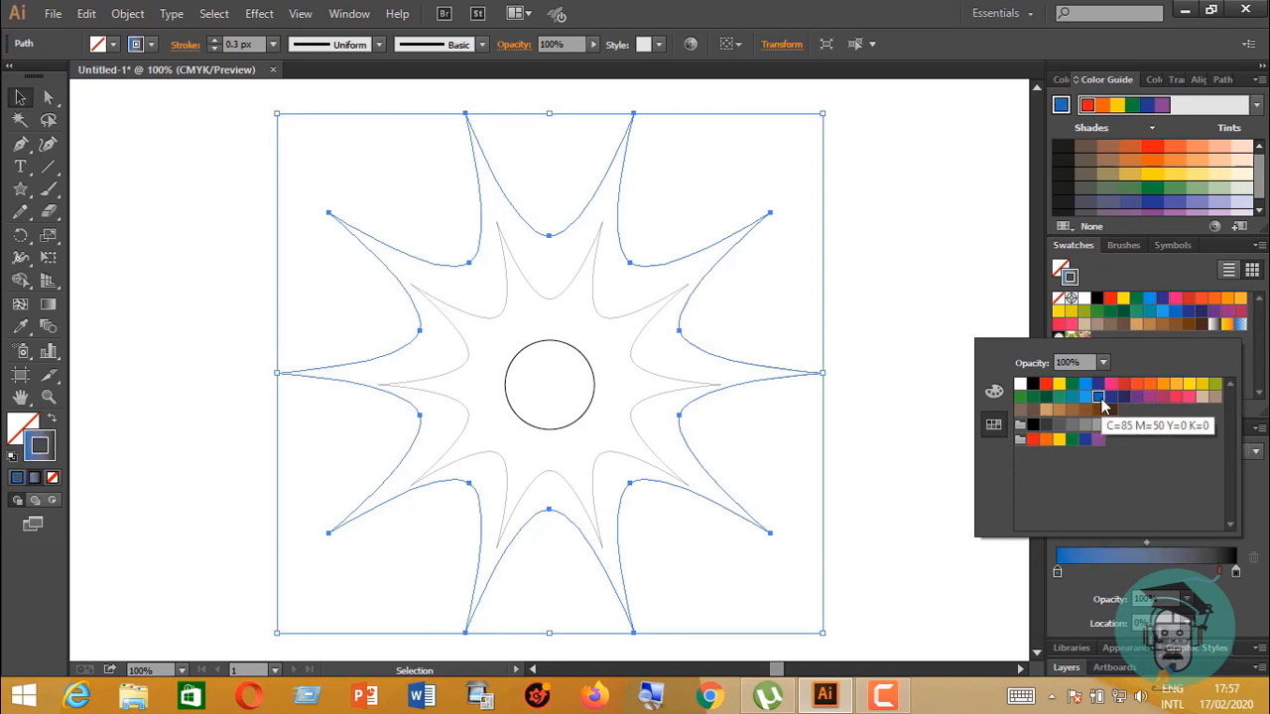
click(1236, 575)
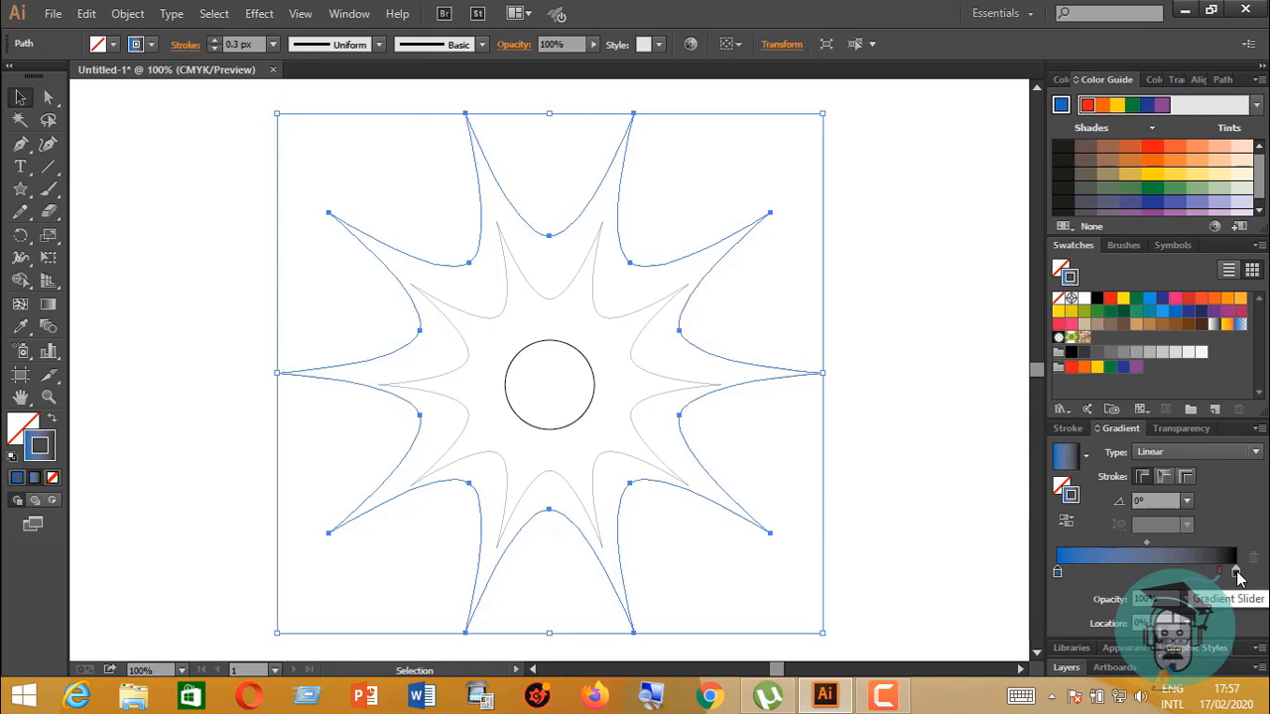
double_click(1235, 573)
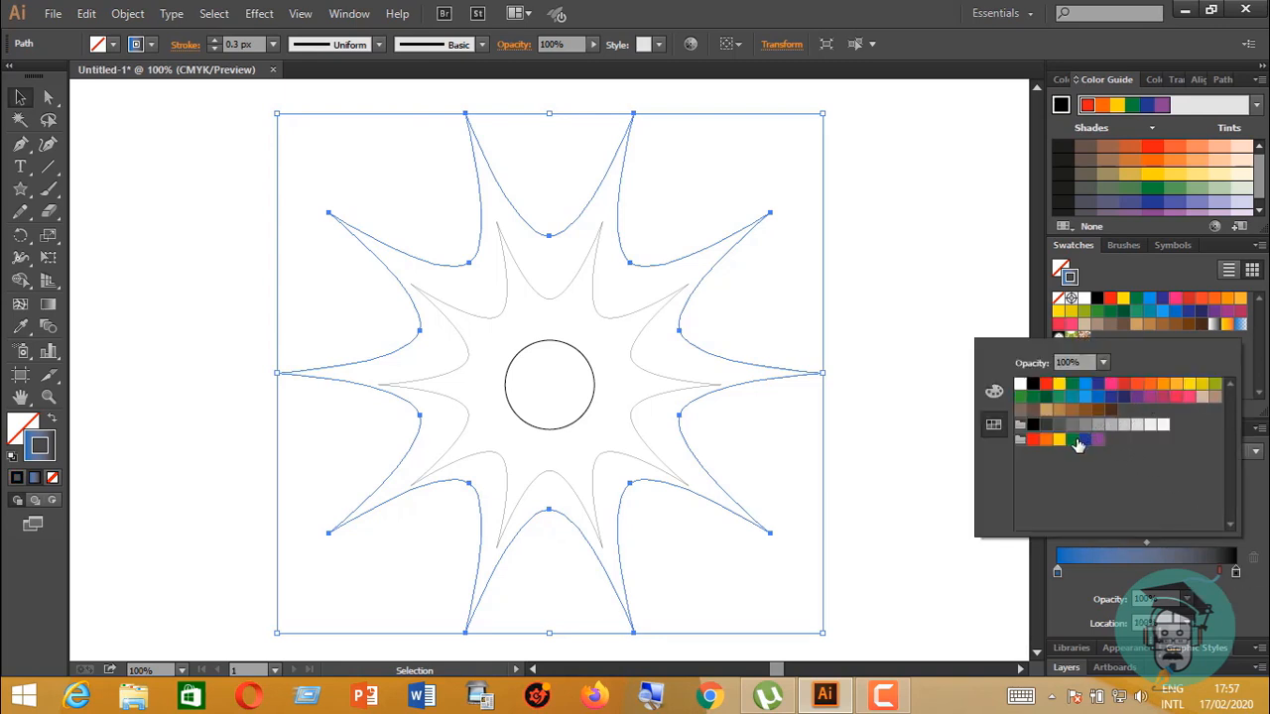
click(1098, 403)
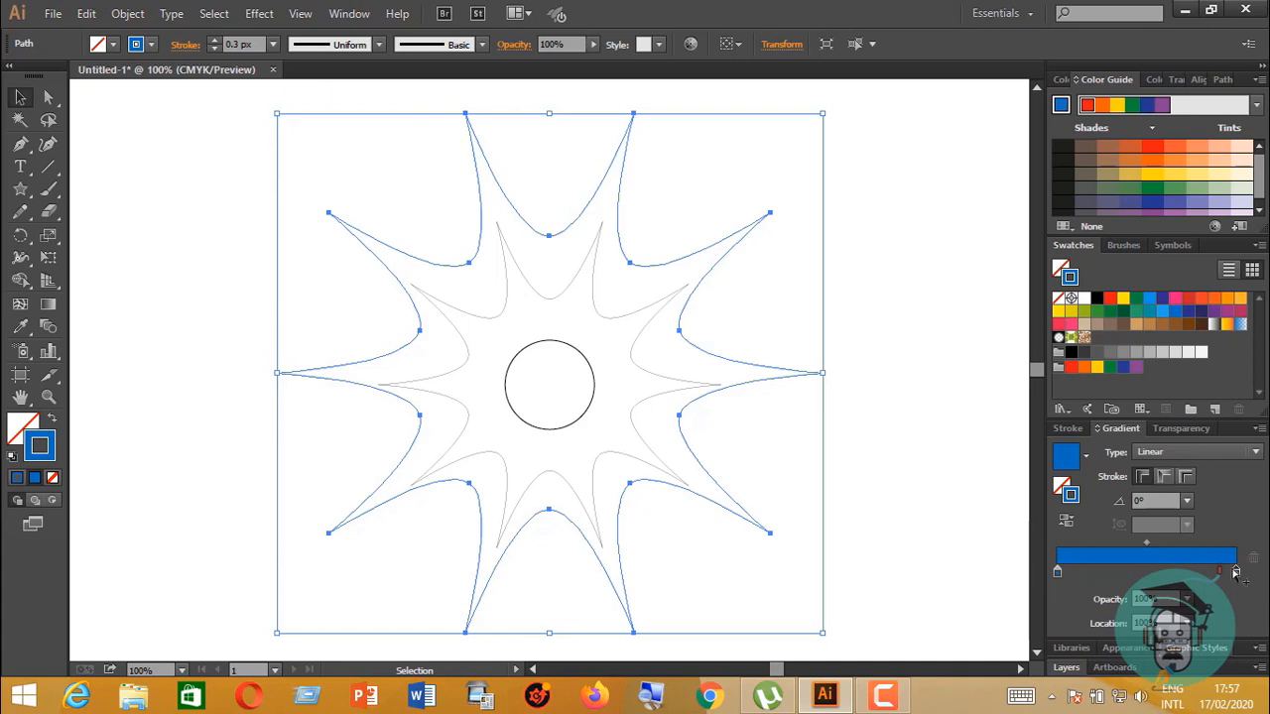
Add a dark blue stop near the middle of the outer star's stroke gradient and deselect the star
drag(1235, 572, 1161, 579)
double_click(1157, 573)
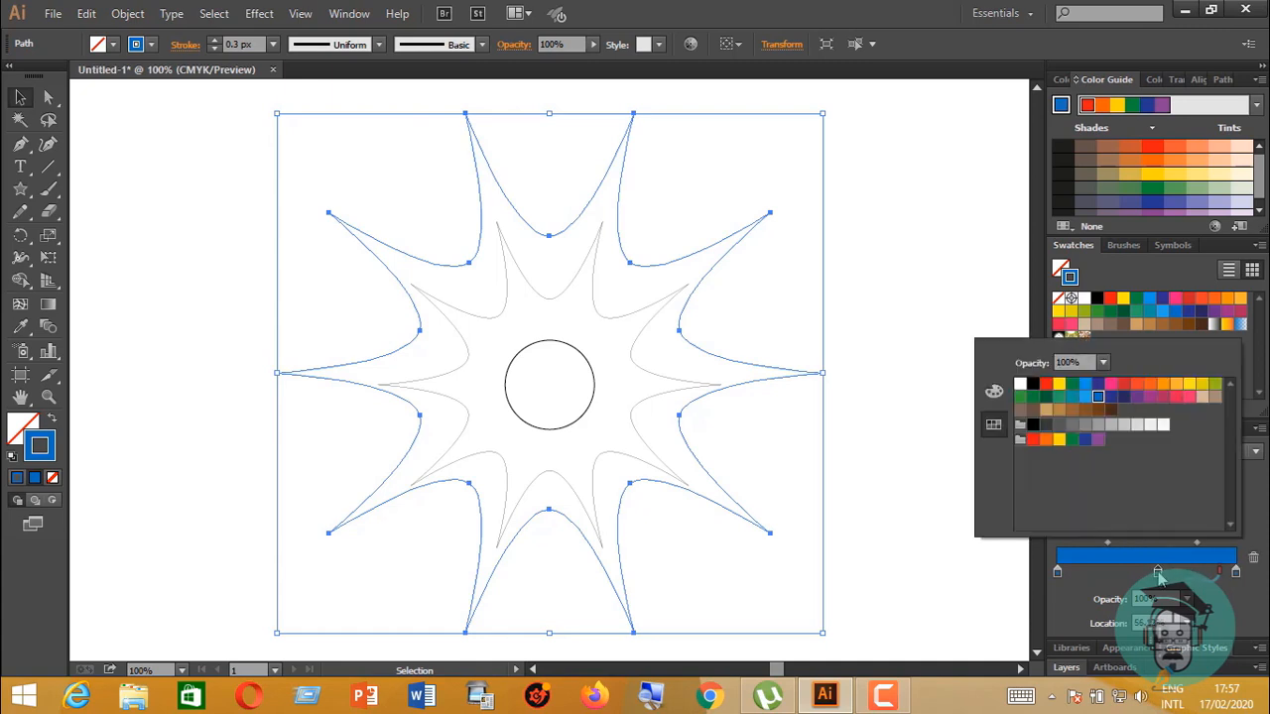
click(1111, 399)
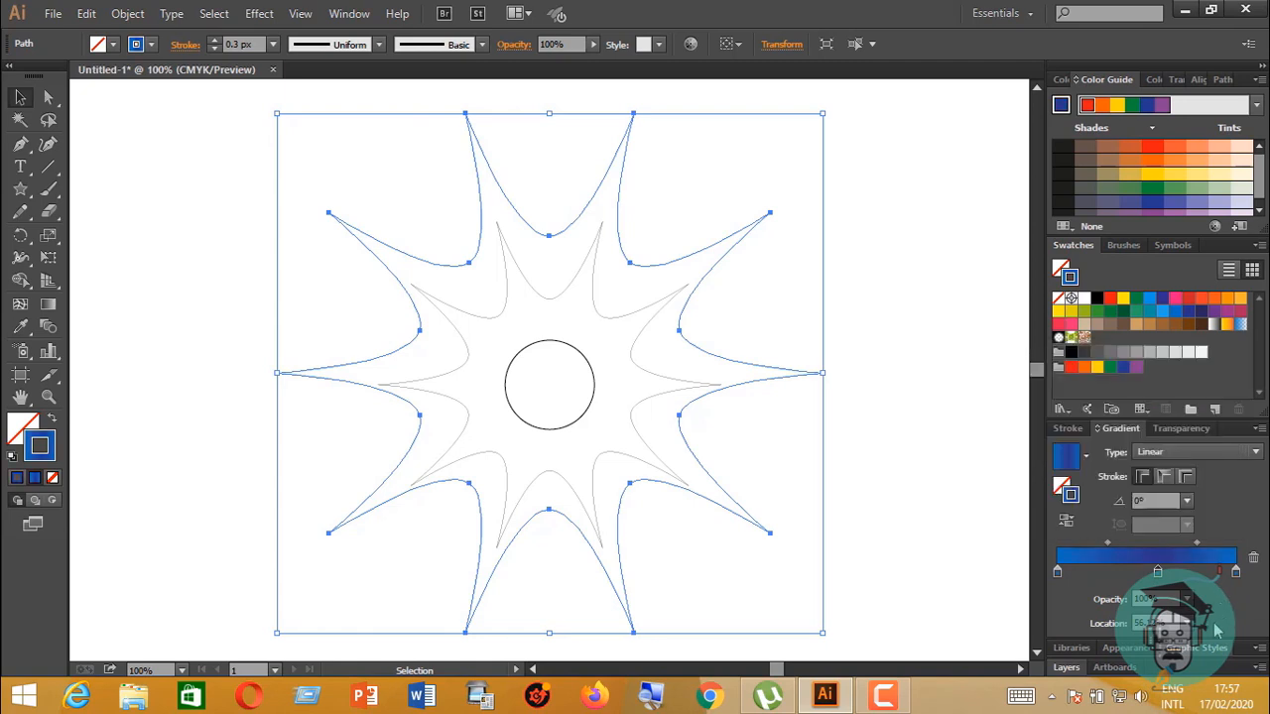
click(873, 449)
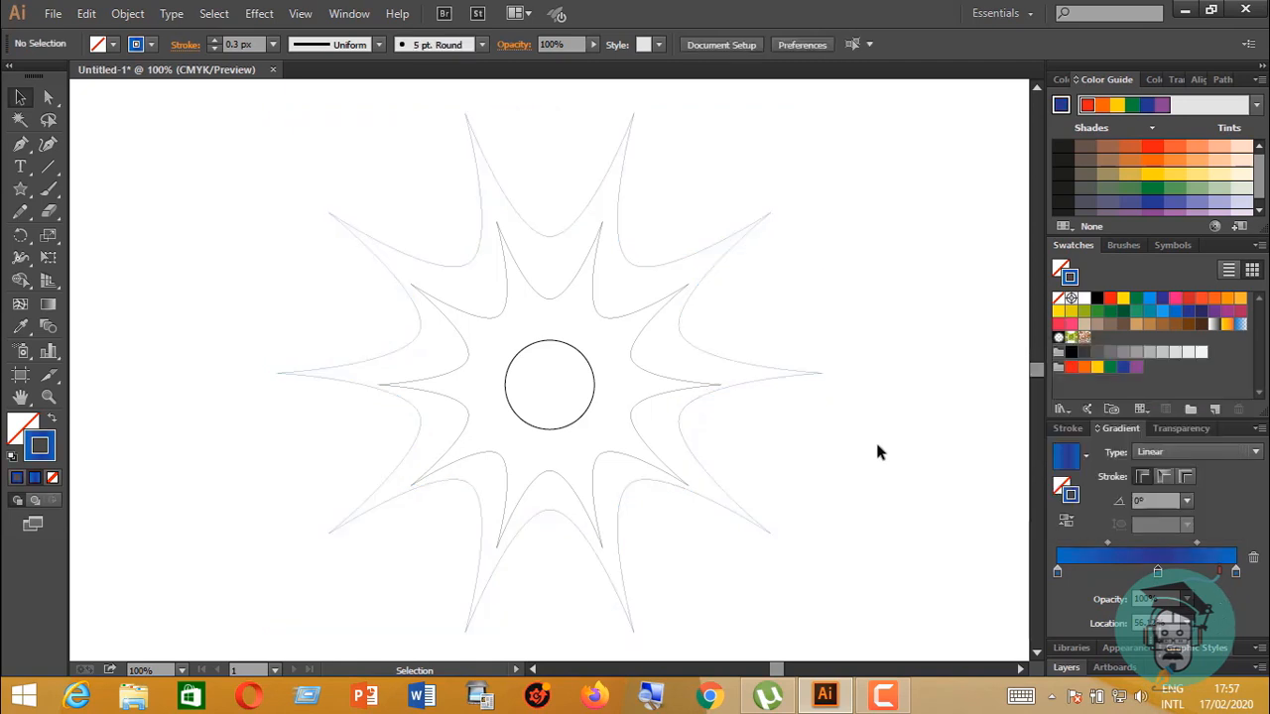
Apply the Orange, Yellow preset gradient to the inner star's stroke and deselect the star
click(710, 390)
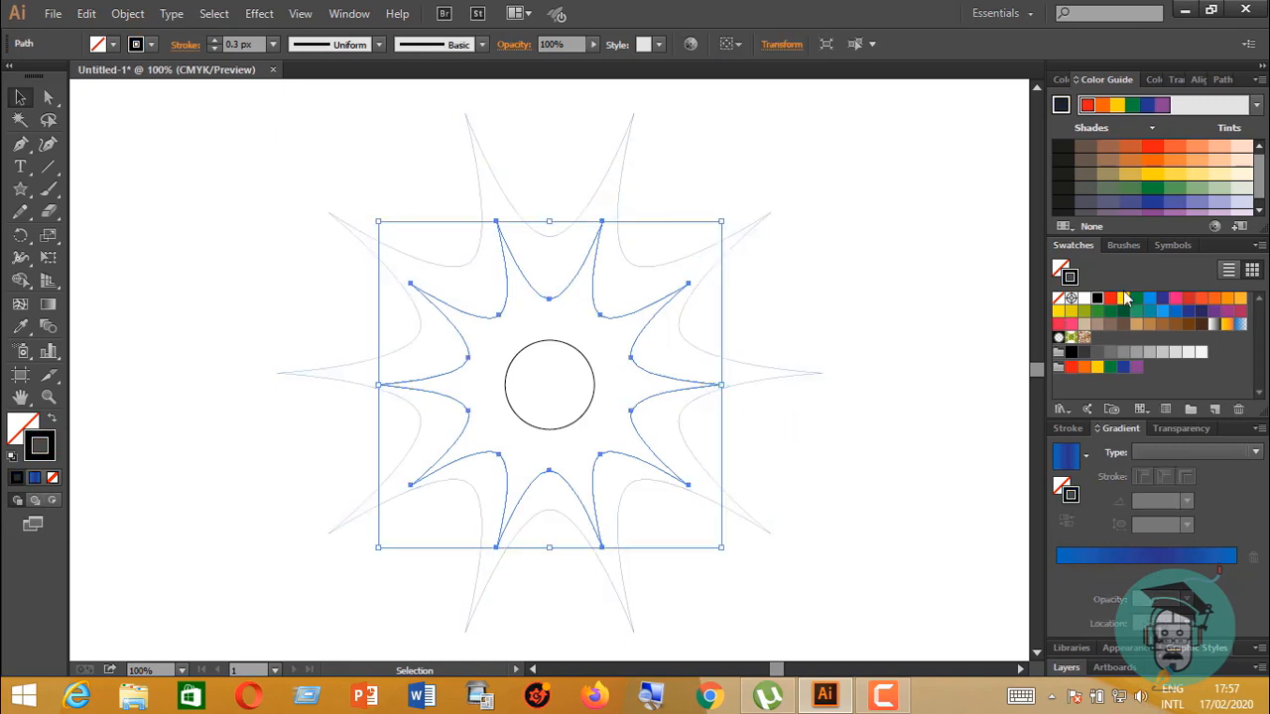
click(1189, 300)
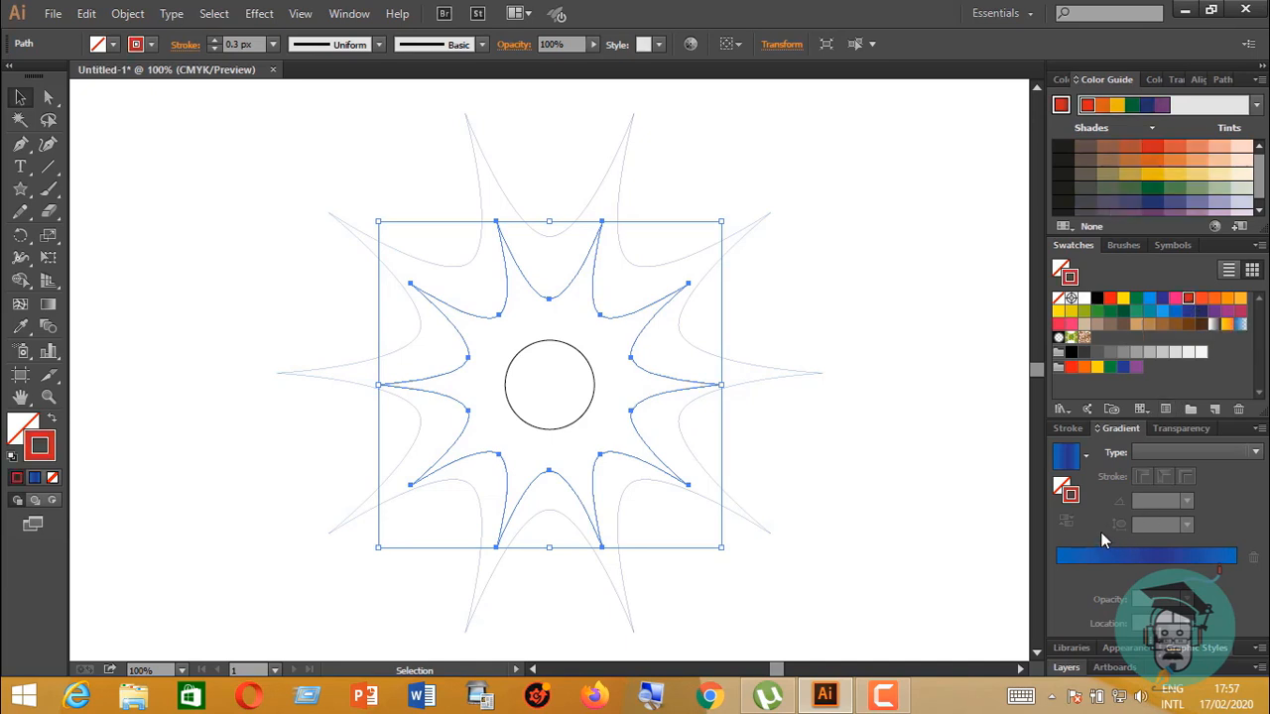
click(1088, 456)
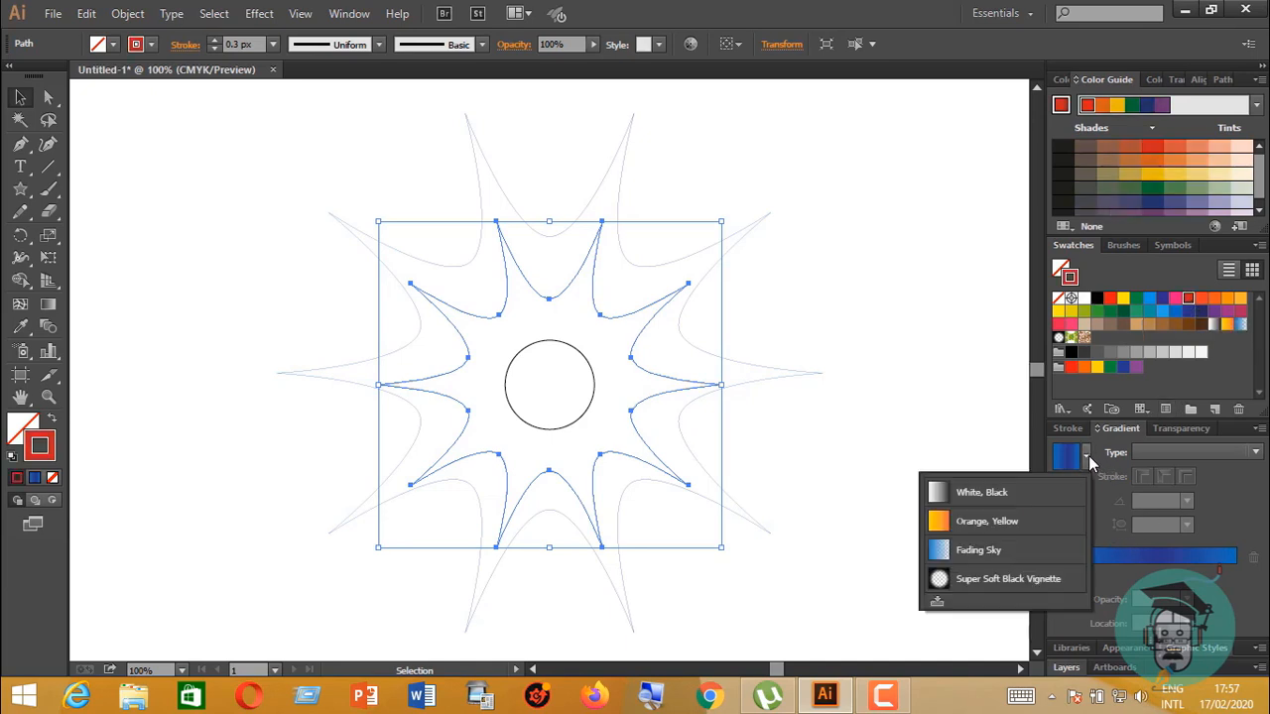
click(939, 526)
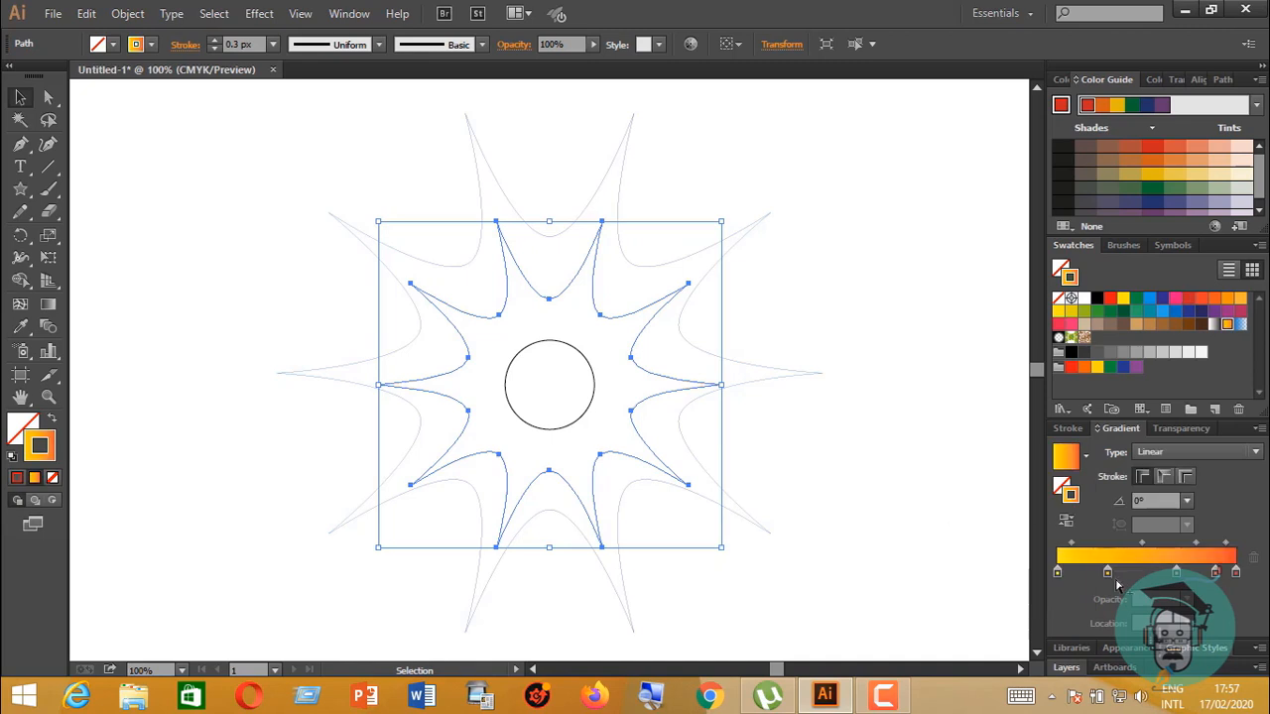
click(959, 483)
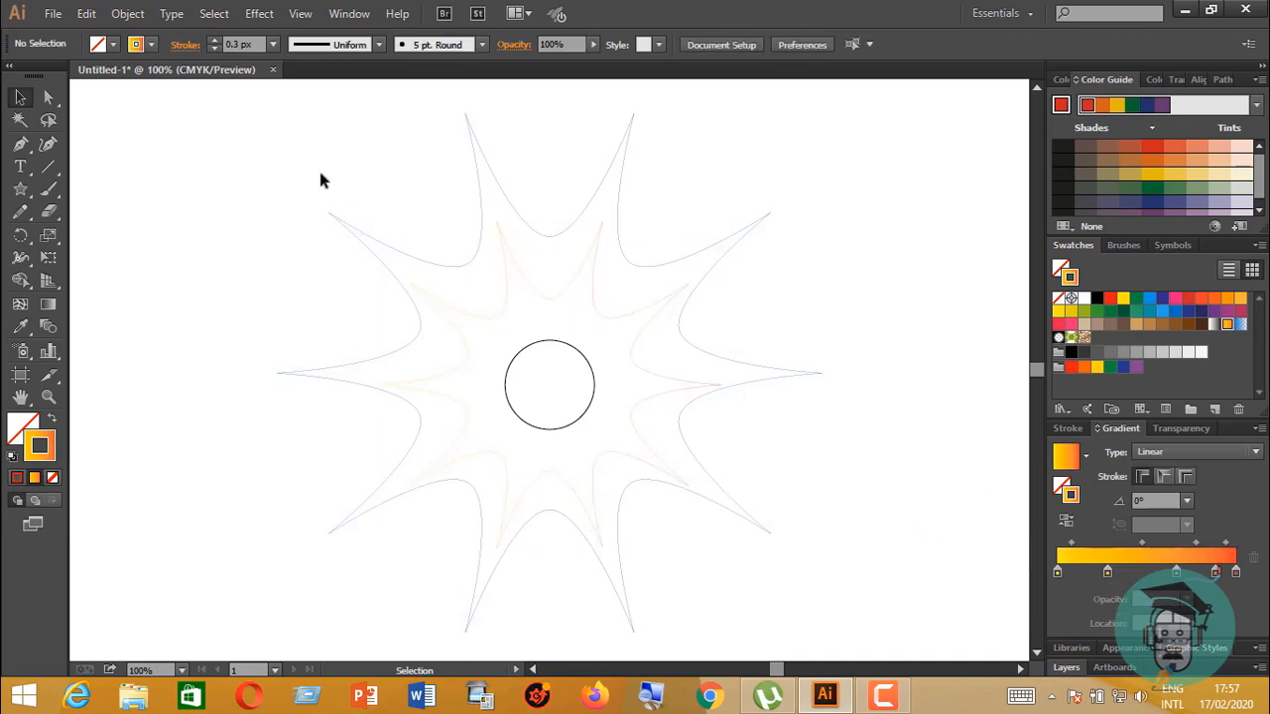
click(588, 414)
click(1084, 563)
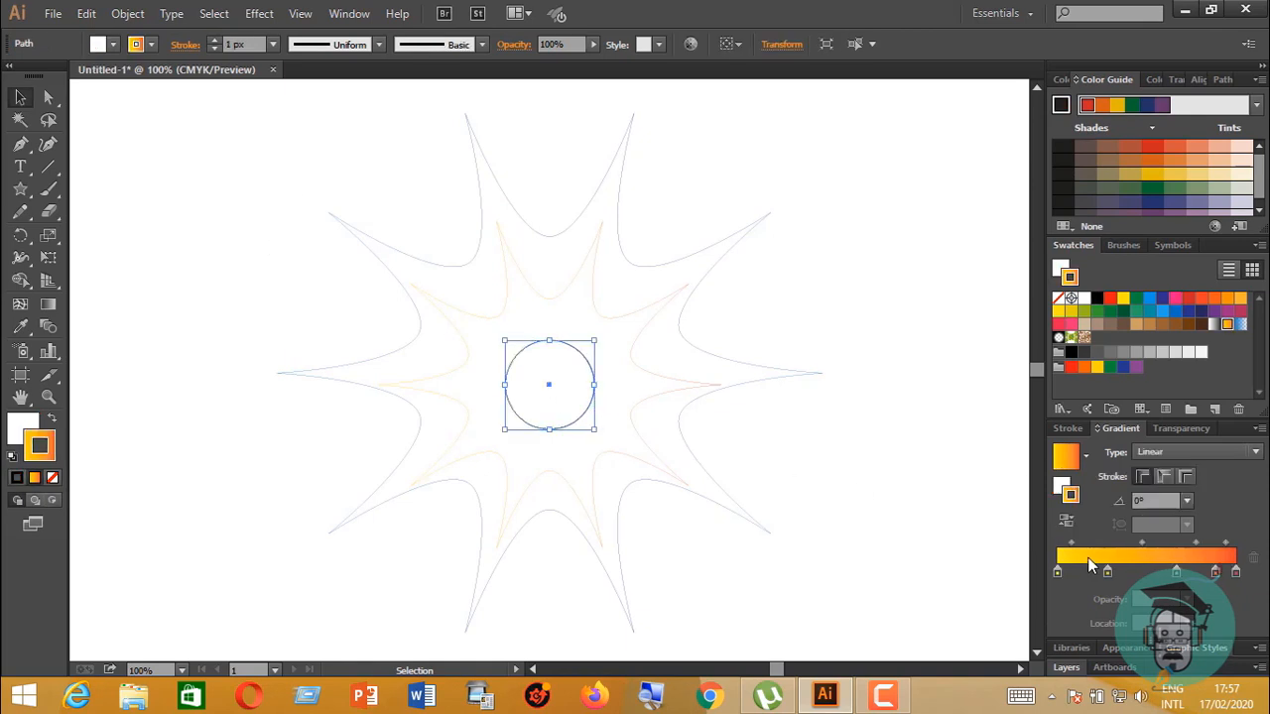
click(499, 367)
Select the circle and both stars and set the blend options to Specified Steps with 80 steps
drag(311, 167, 982, 607)
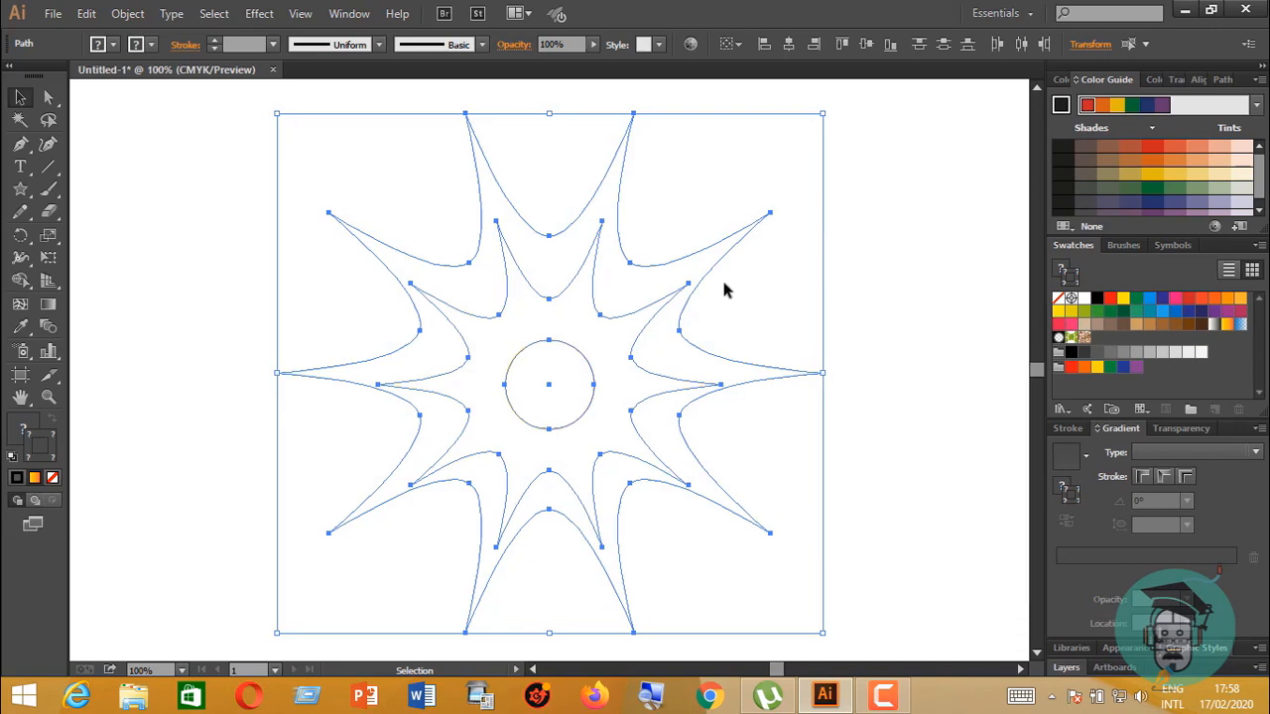
click(124, 14)
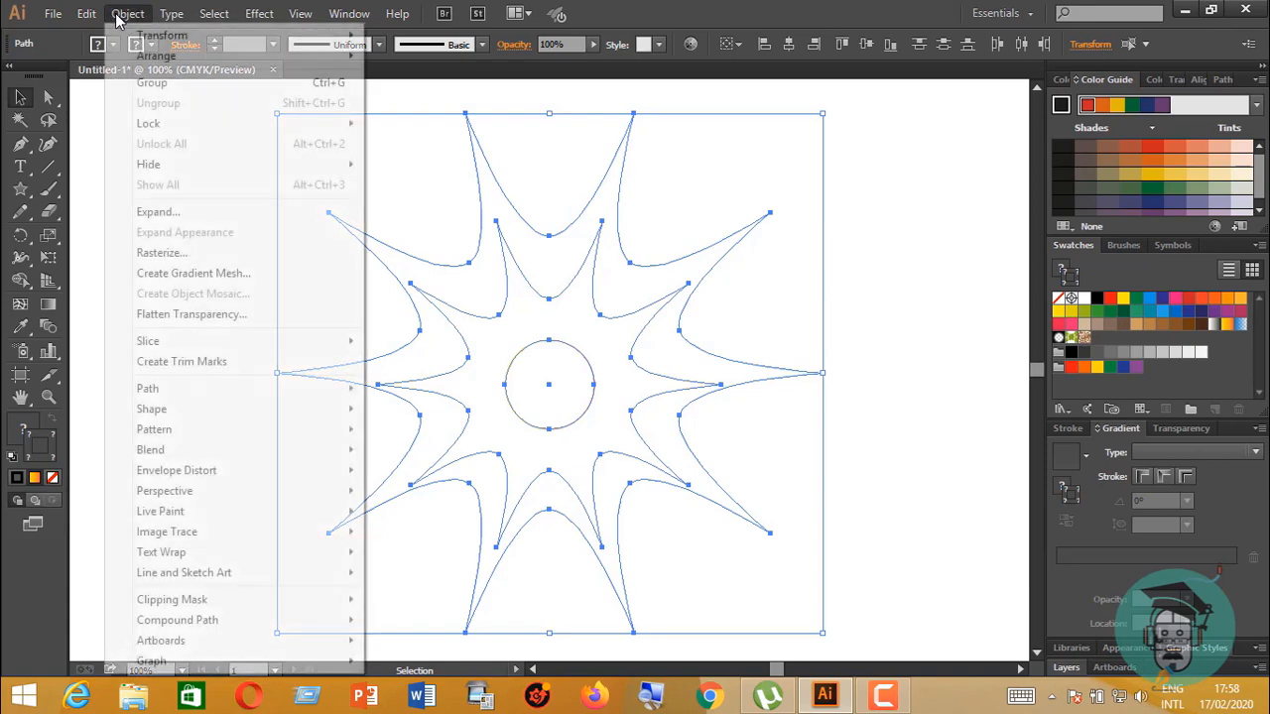
mouse_move(252, 460)
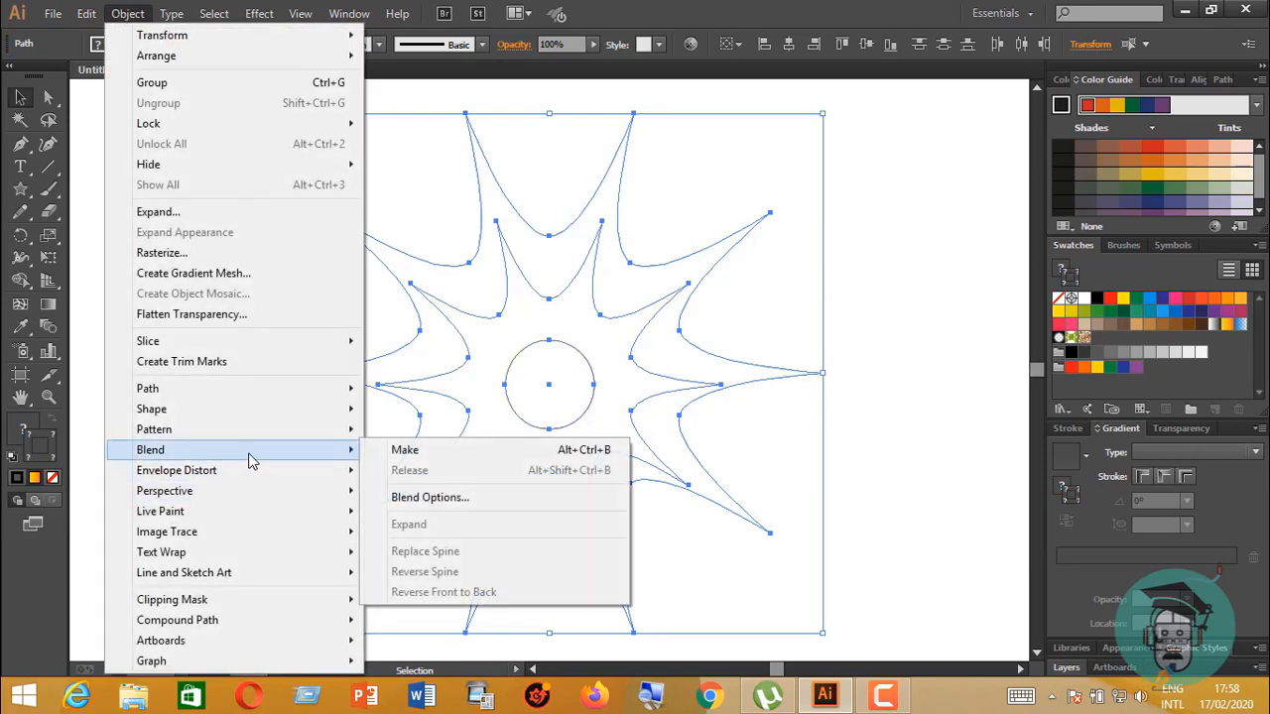
click(464, 501)
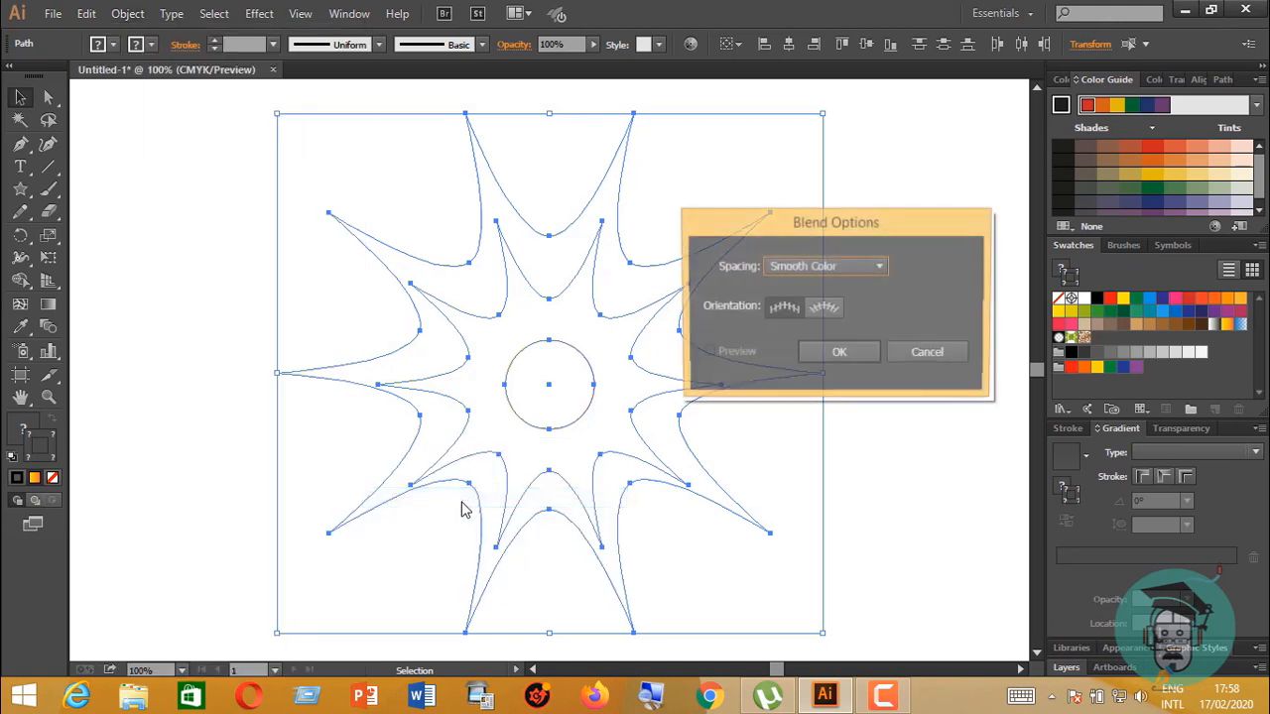
click(879, 265)
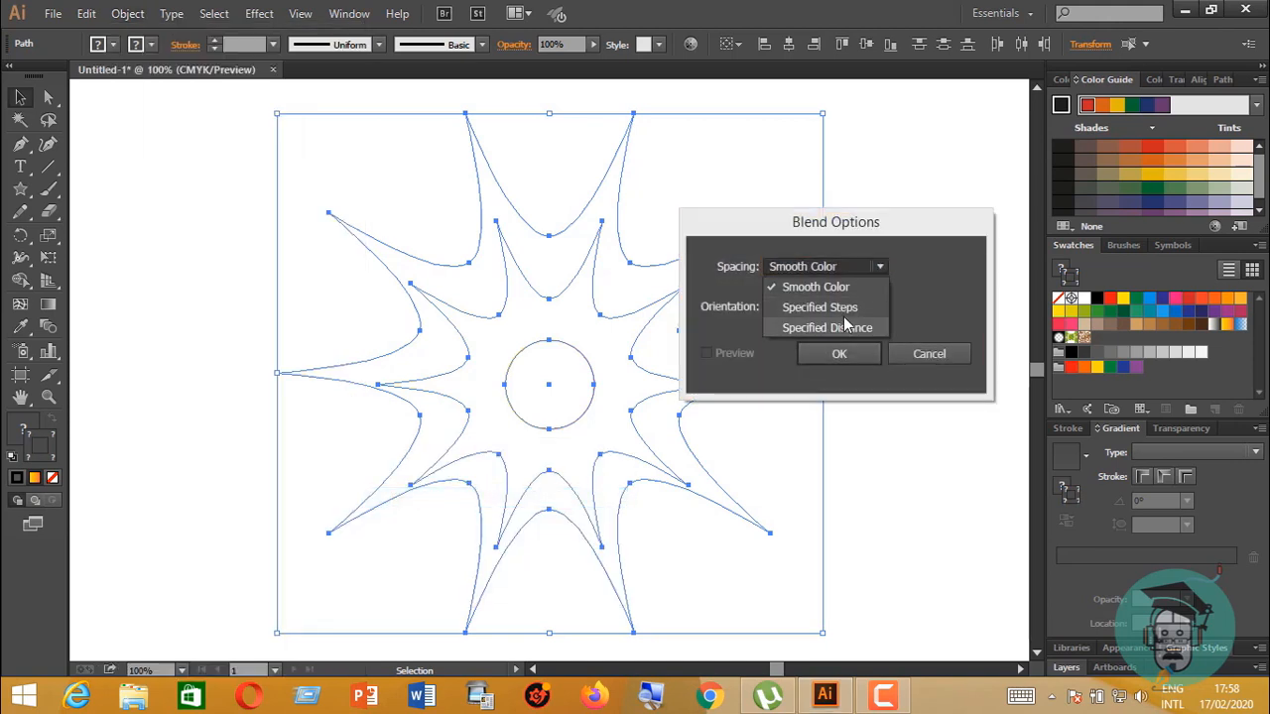
click(853, 315)
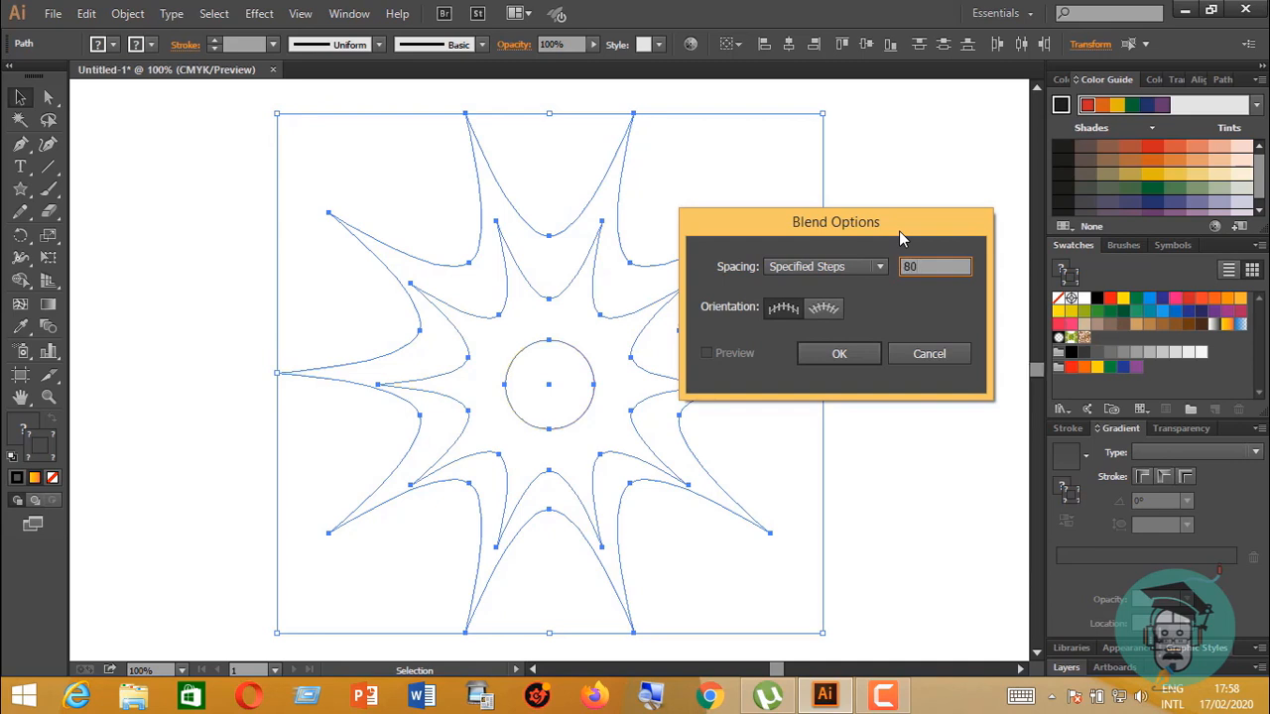
click(838, 354)
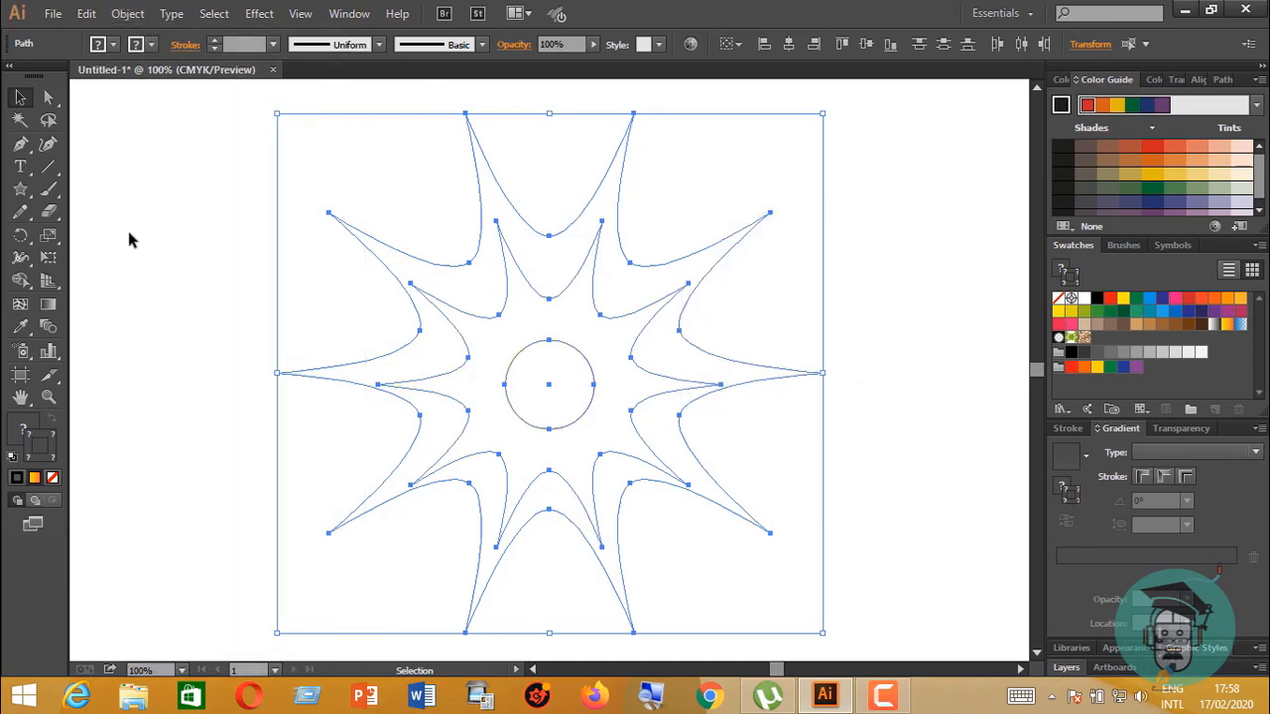
Make a blend from the selected circle and two stars and deselect it
click(127, 13)
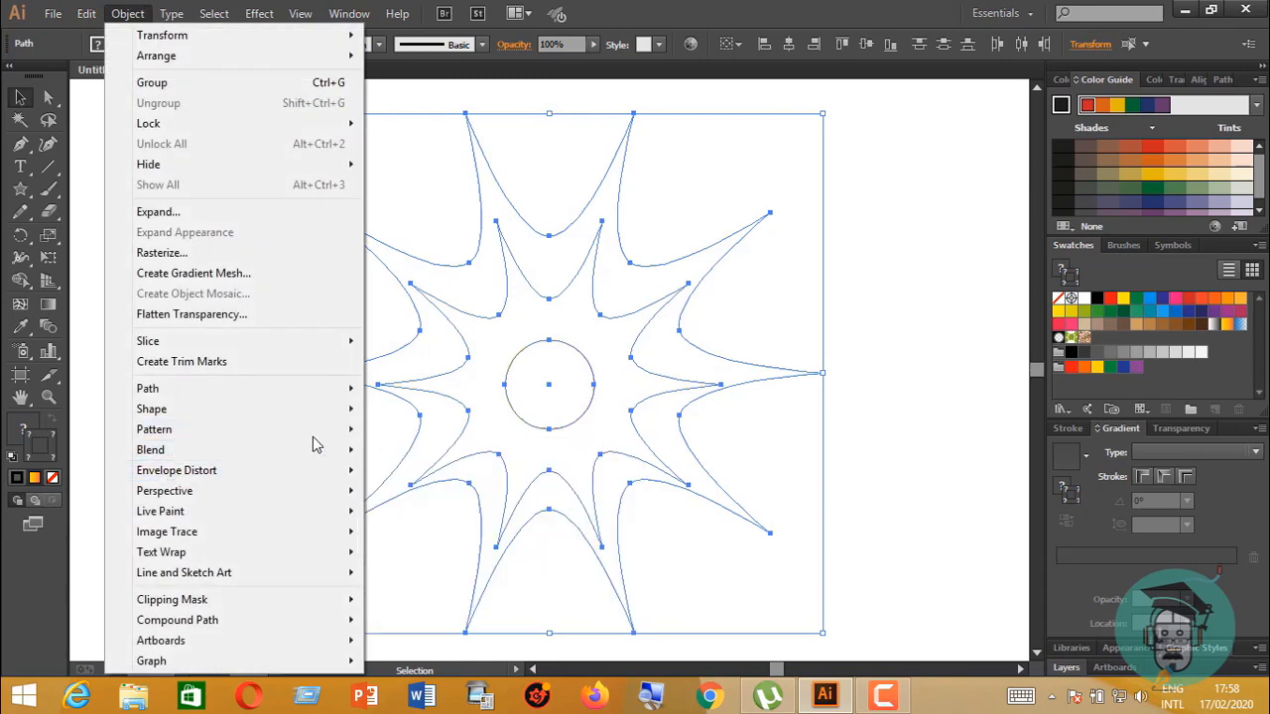
mouse_move(297, 451)
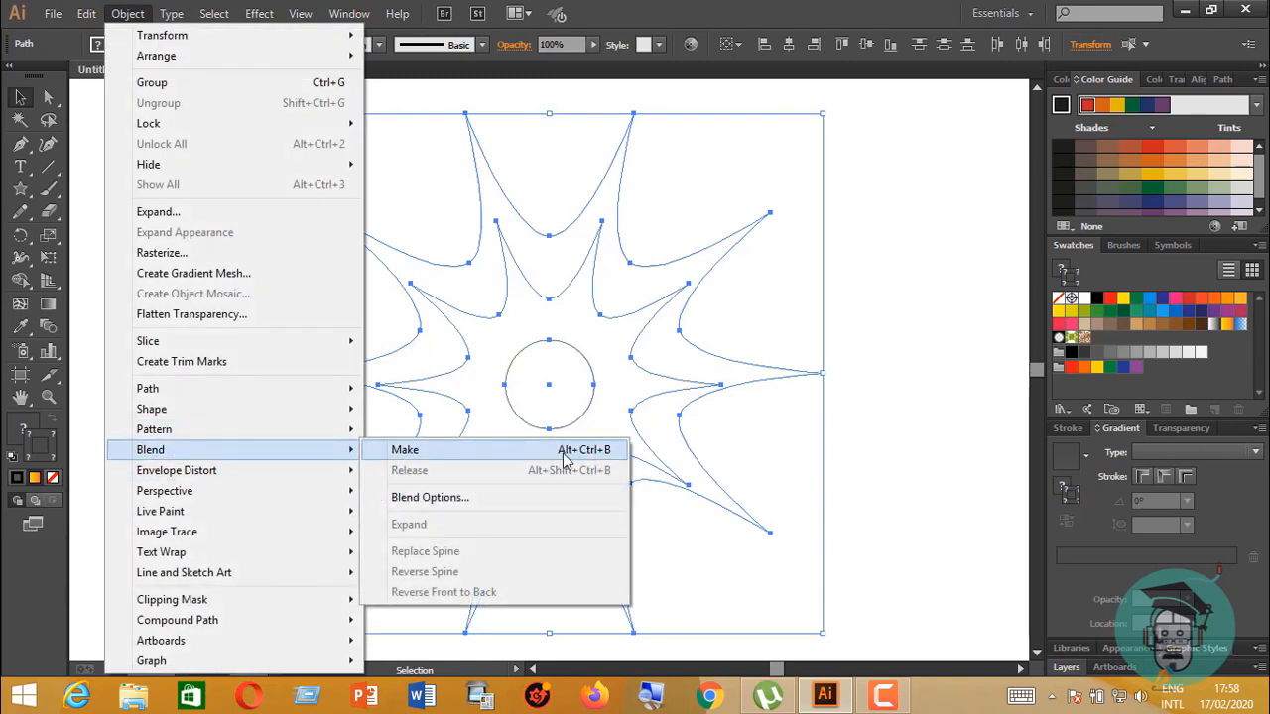
click(595, 456)
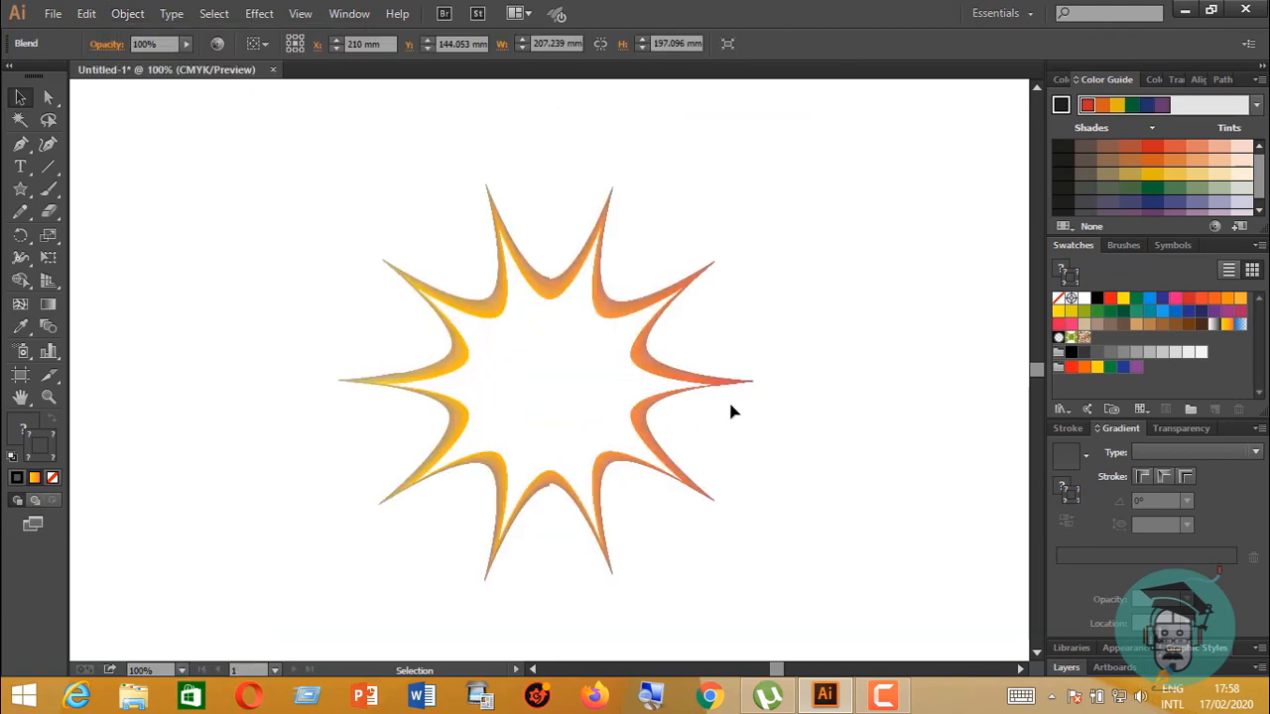
click(821, 411)
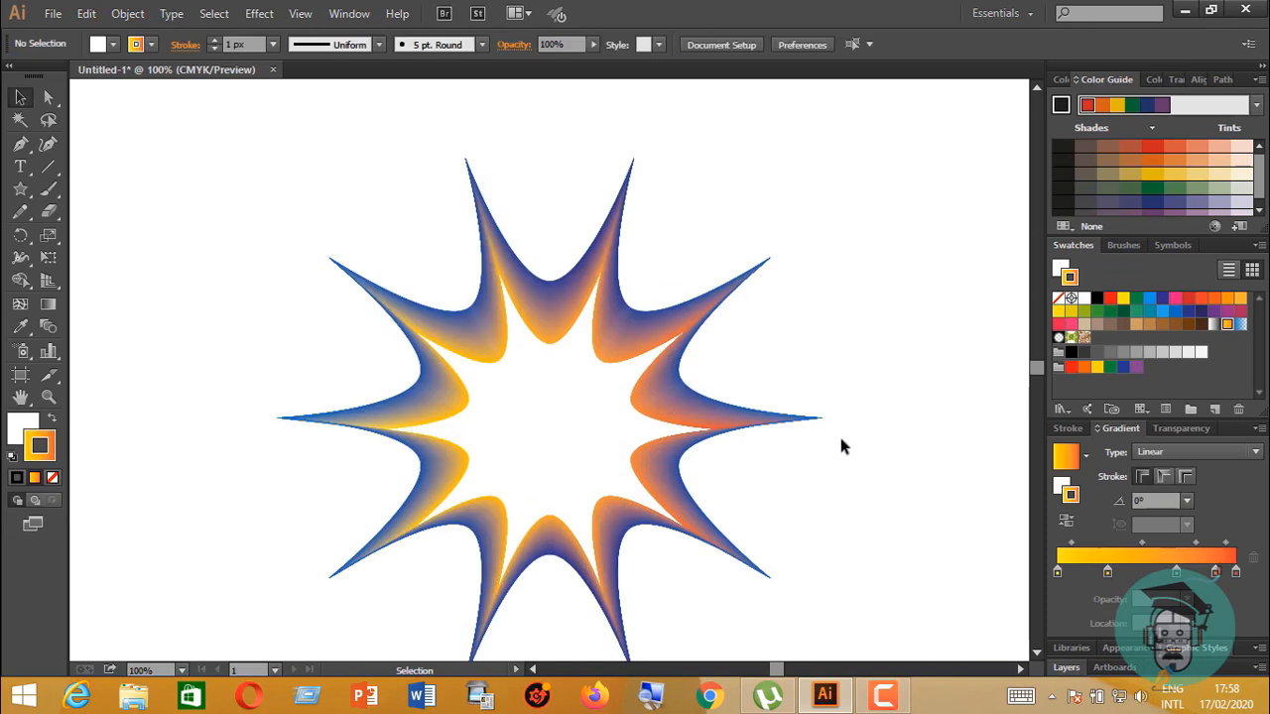
scroll(841, 447, down, 2)
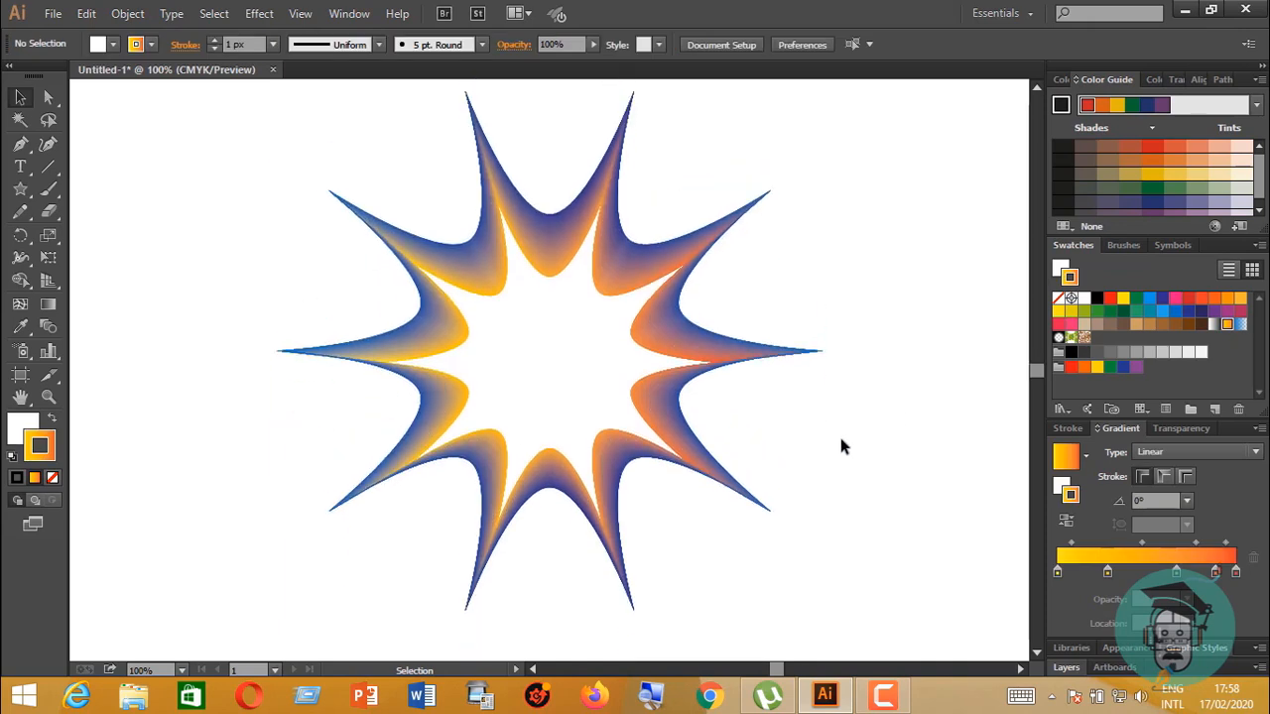
drag(227, 165, 395, 534)
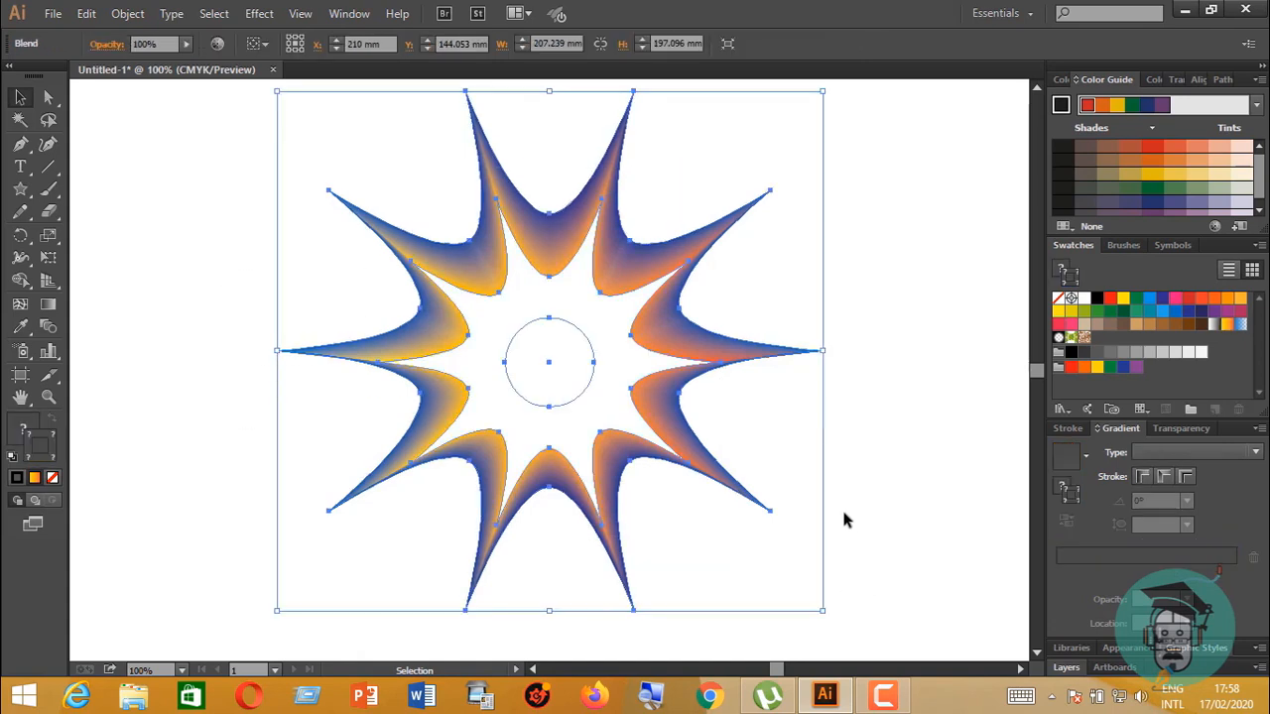
click(868, 506)
click(579, 399)
right_click(578, 398)
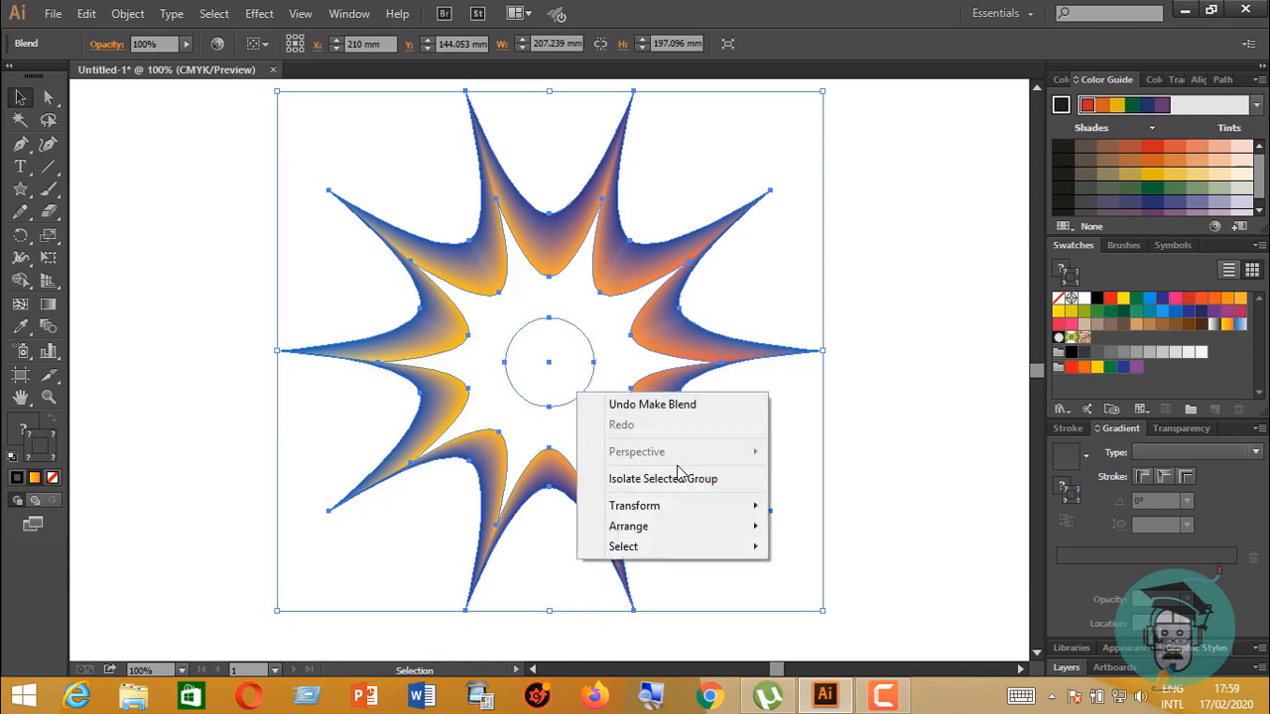
mouse_move(657, 506)
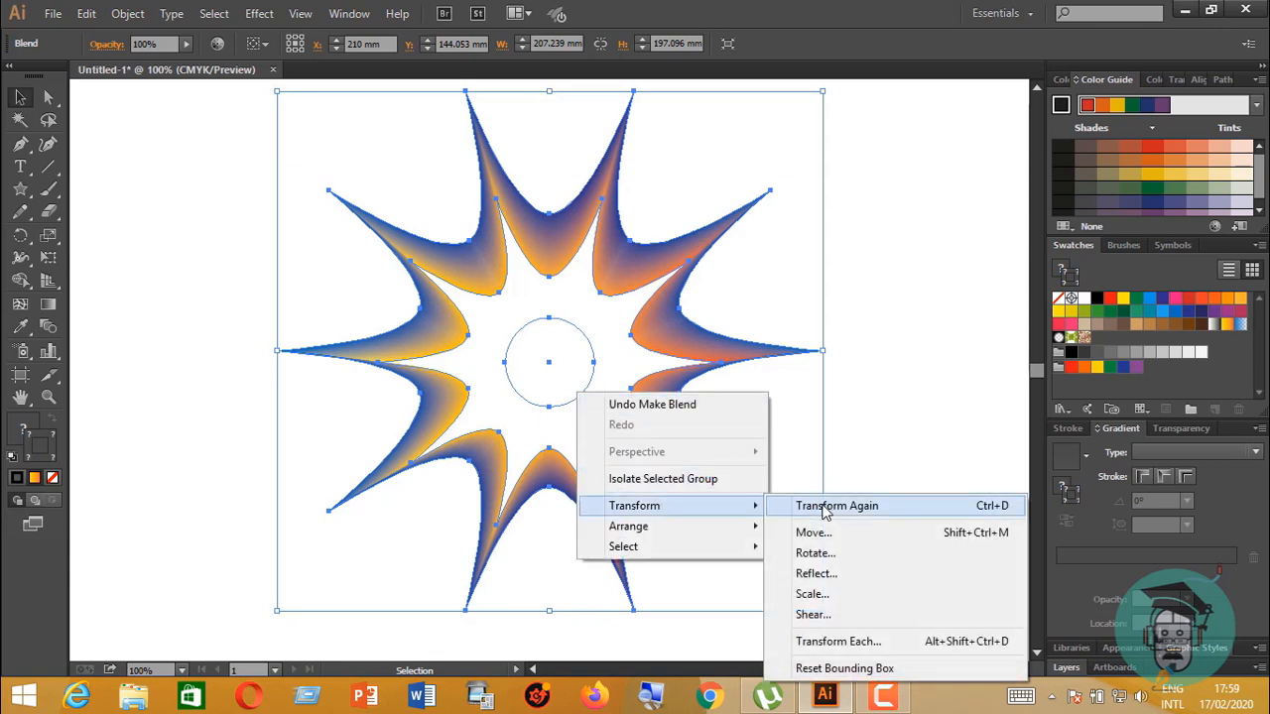
click(883, 399)
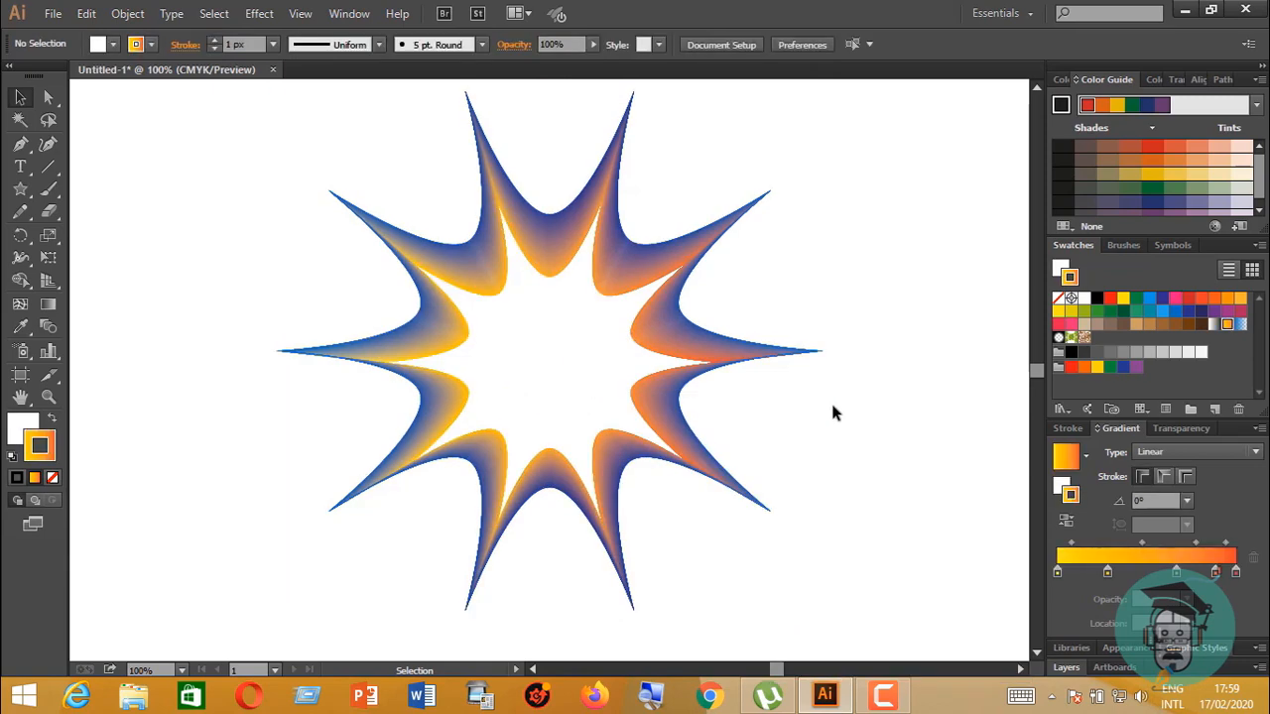
scroll(848, 328, up, 2)
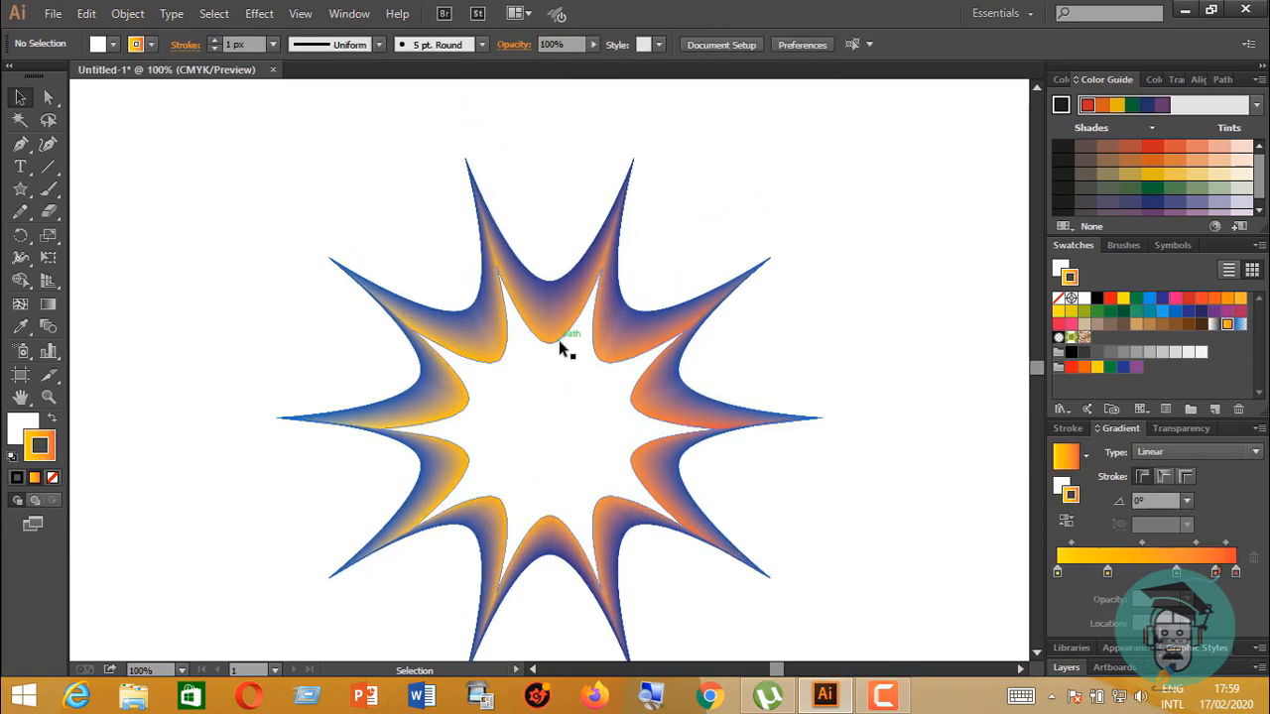
Reposition the whole blended flower on the artboard to about X 239 mm, Y 134 mm
drag(310, 168, 855, 551)
scroll(833, 516, down, 2)
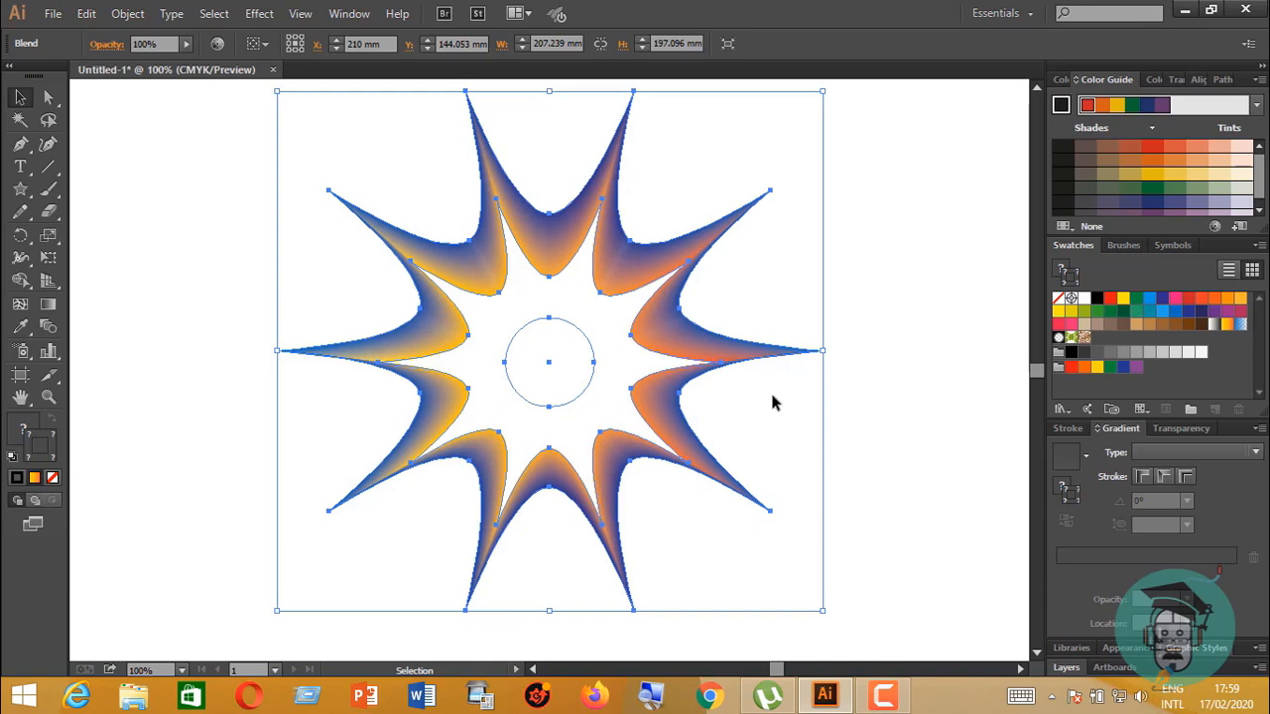
drag(670, 355, 766, 342)
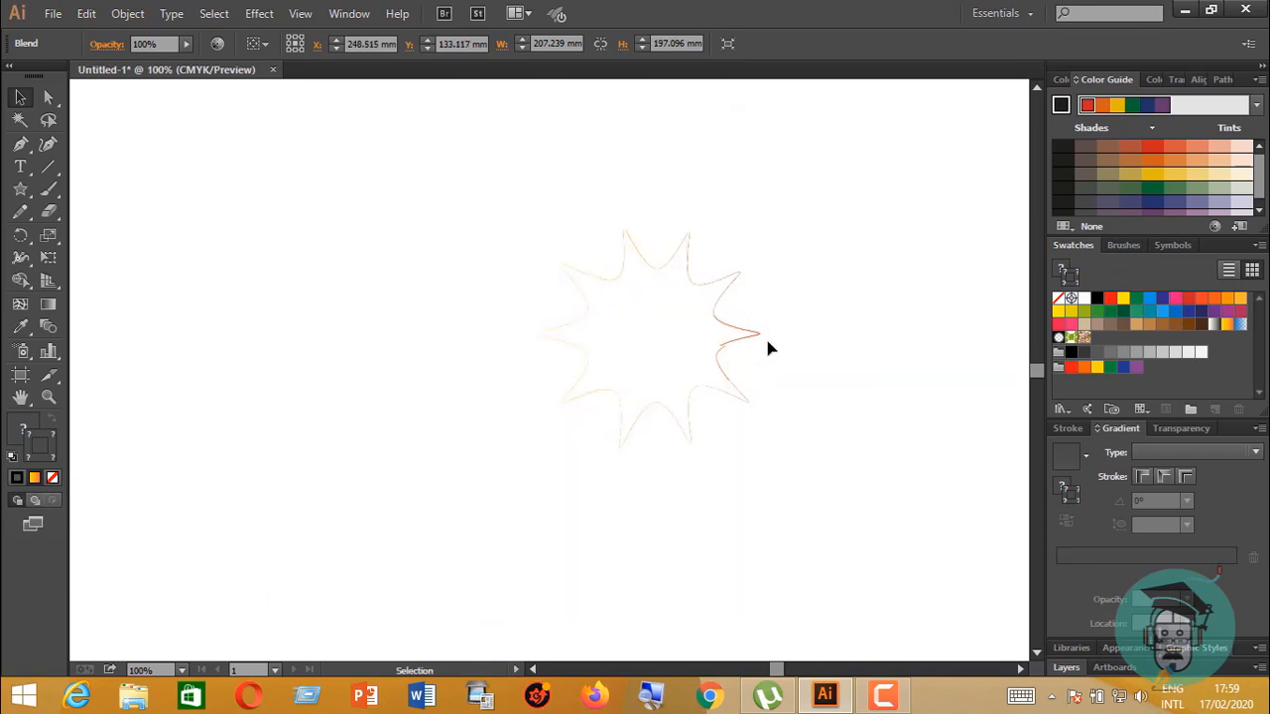
click(820, 411)
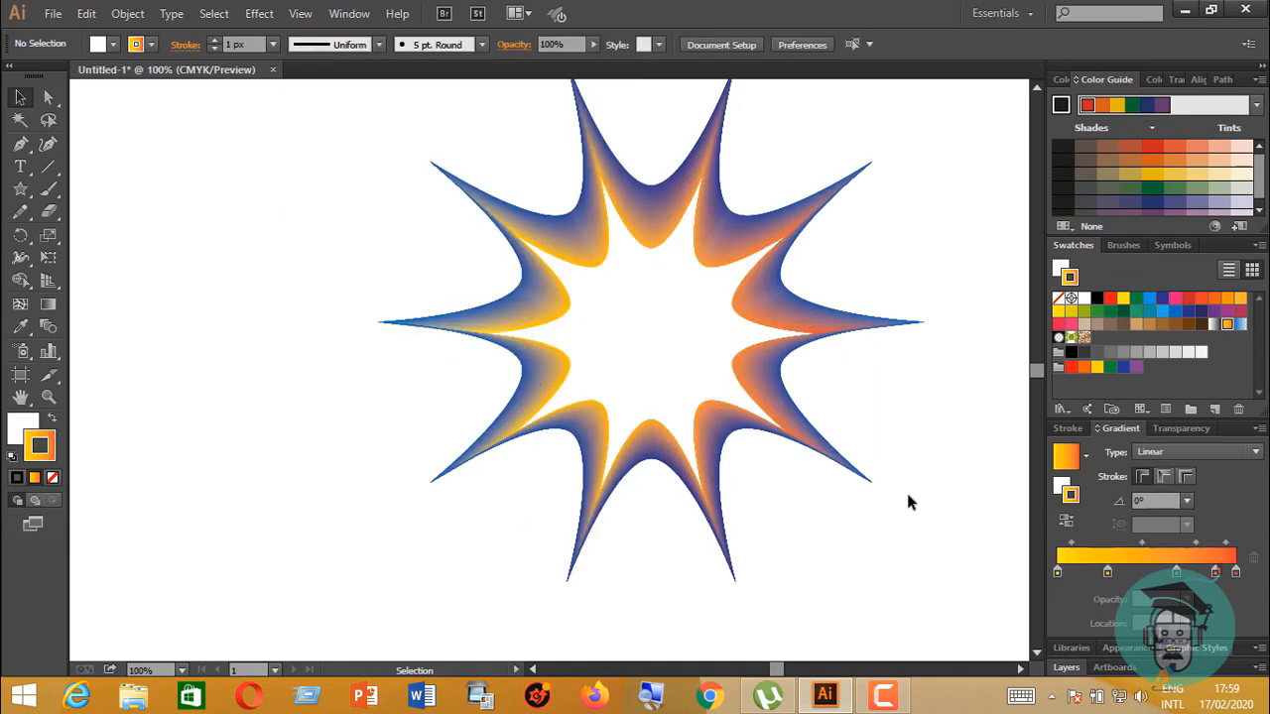
scroll(911, 485, up, 2)
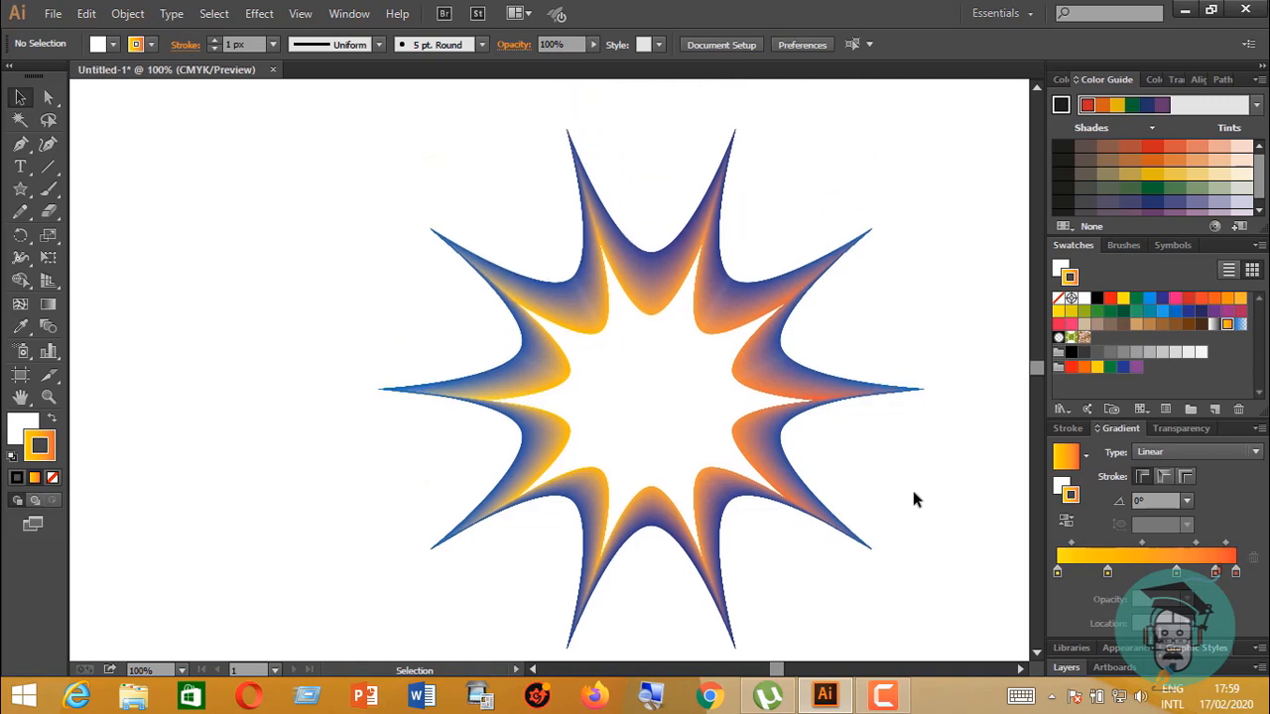
drag(371, 217, 848, 657)
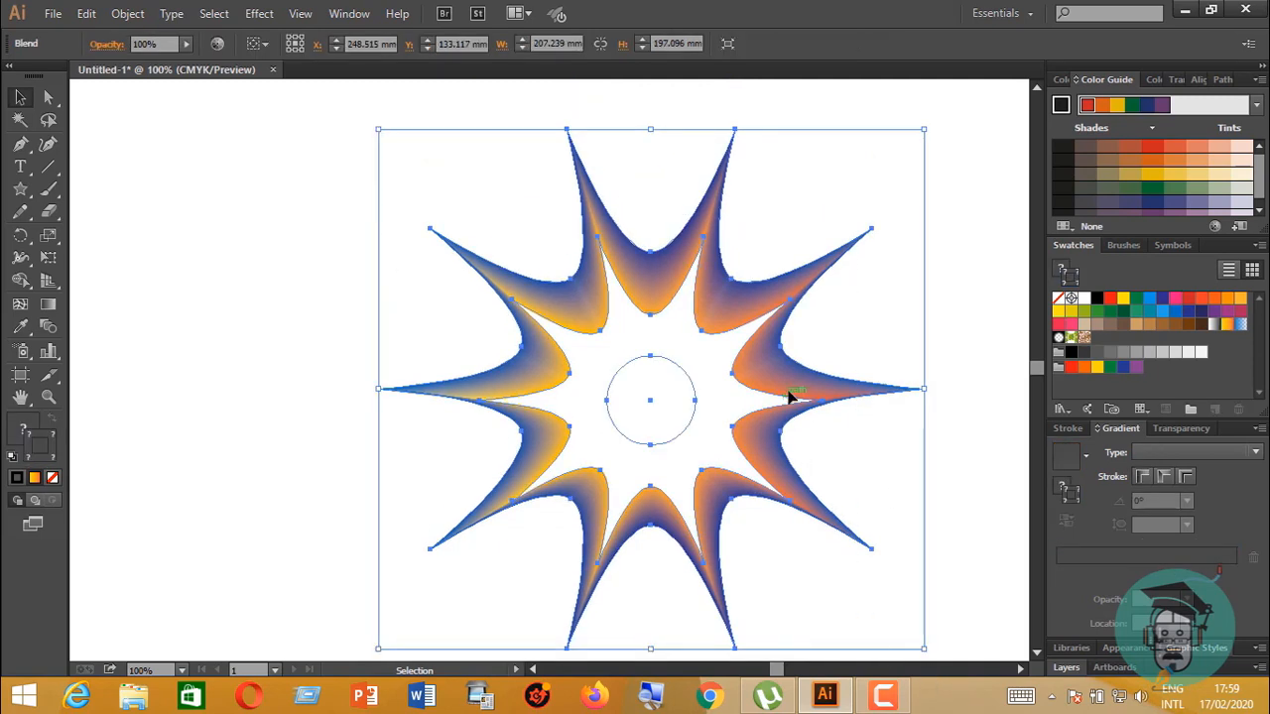
drag(787, 397, 683, 420)
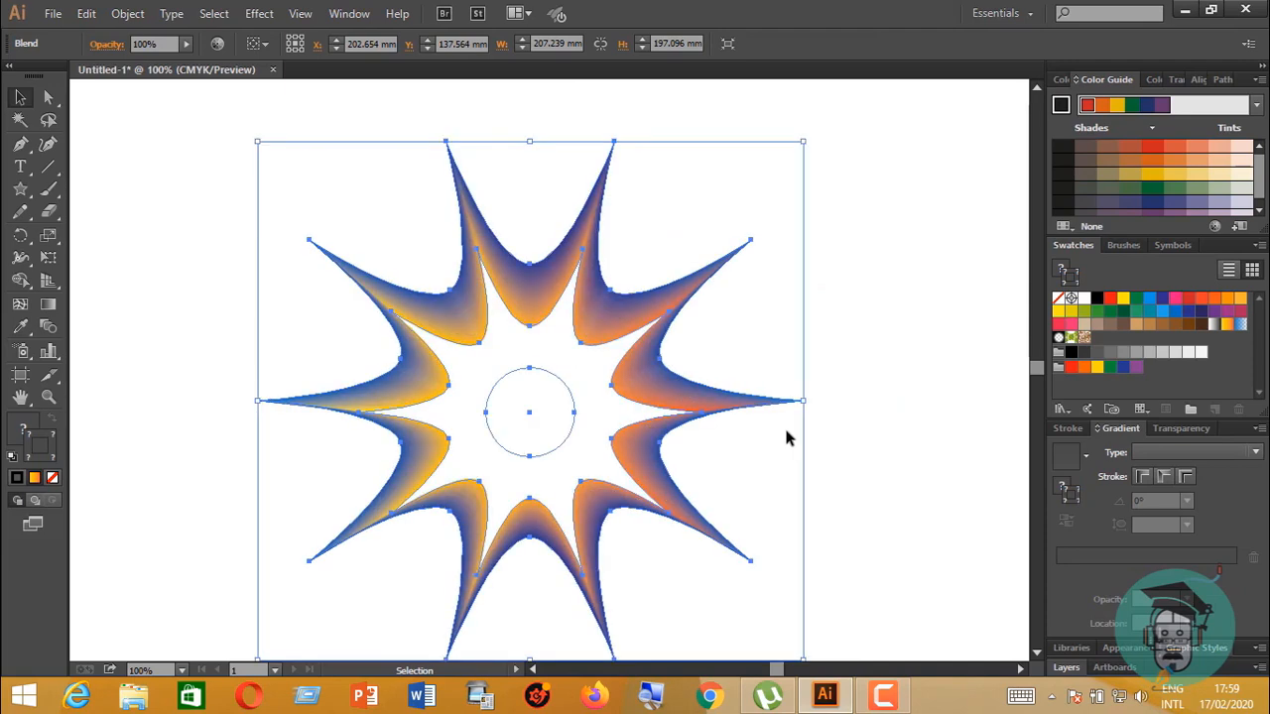
drag(777, 390, 866, 381)
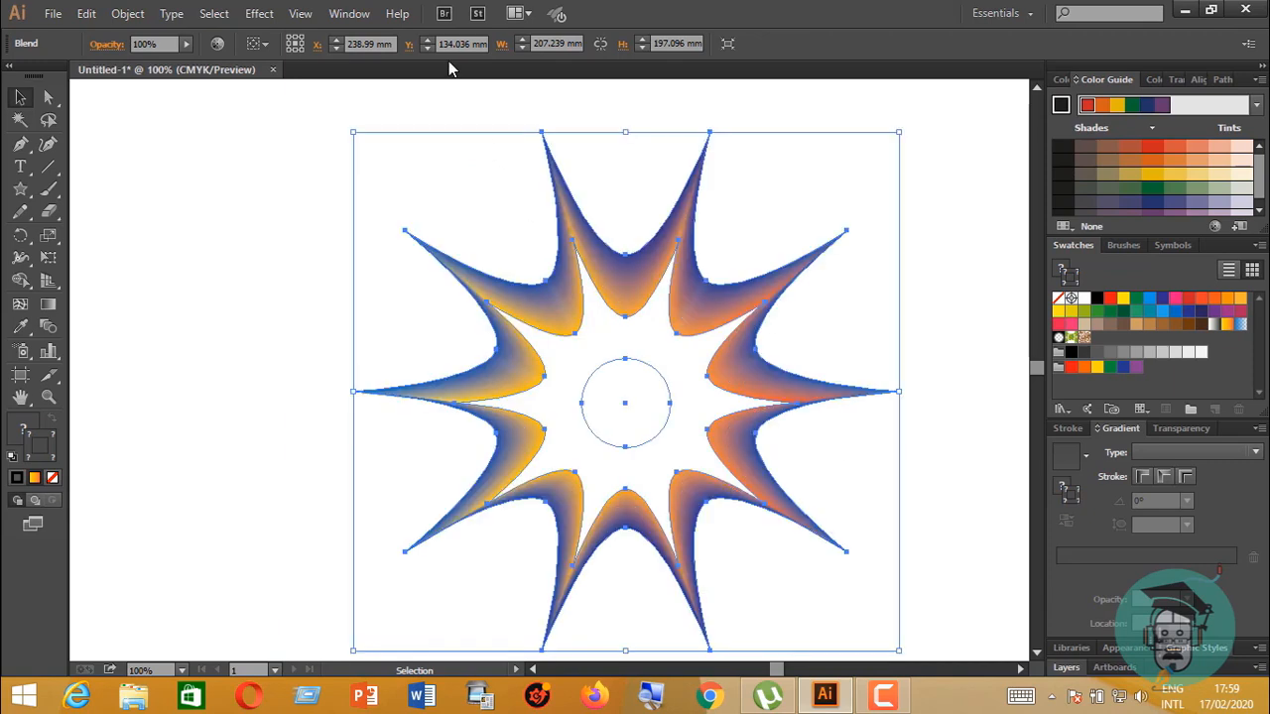
Start the Pucker & Bloat effect on the blended flower and turn on its preview
click(259, 14)
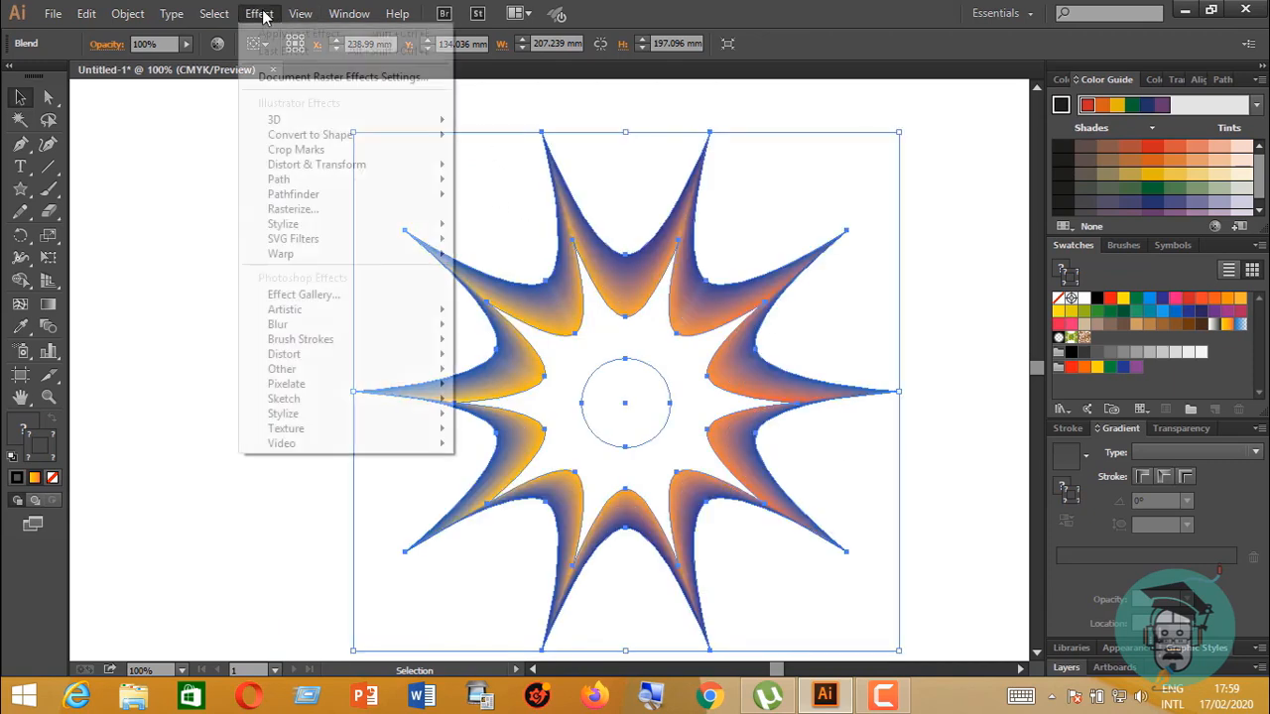
mouse_move(317, 171)
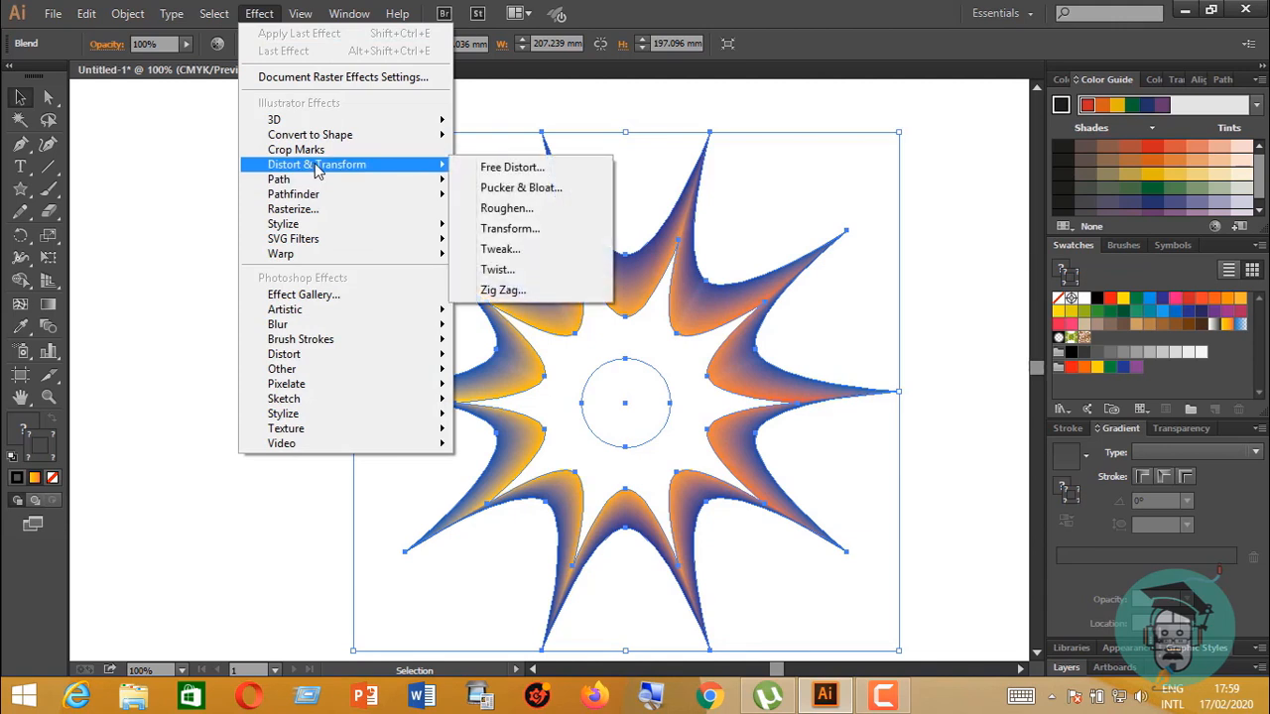
click(532, 187)
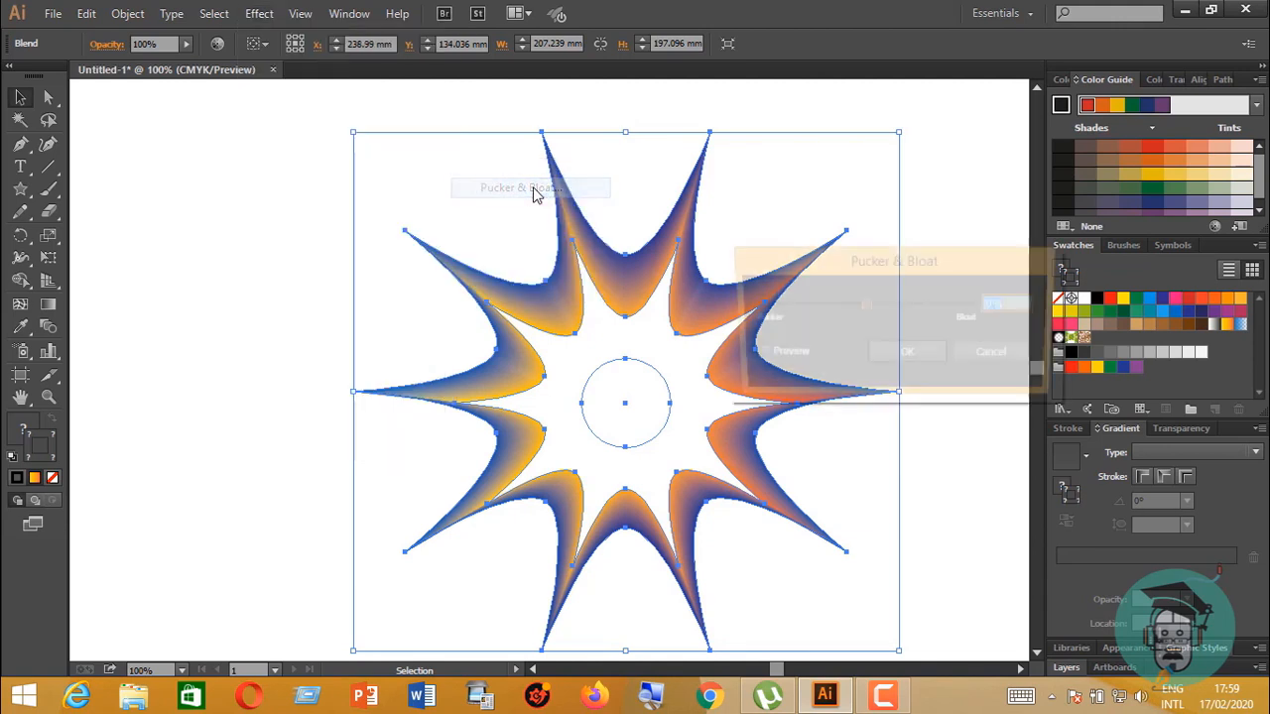
click(754, 355)
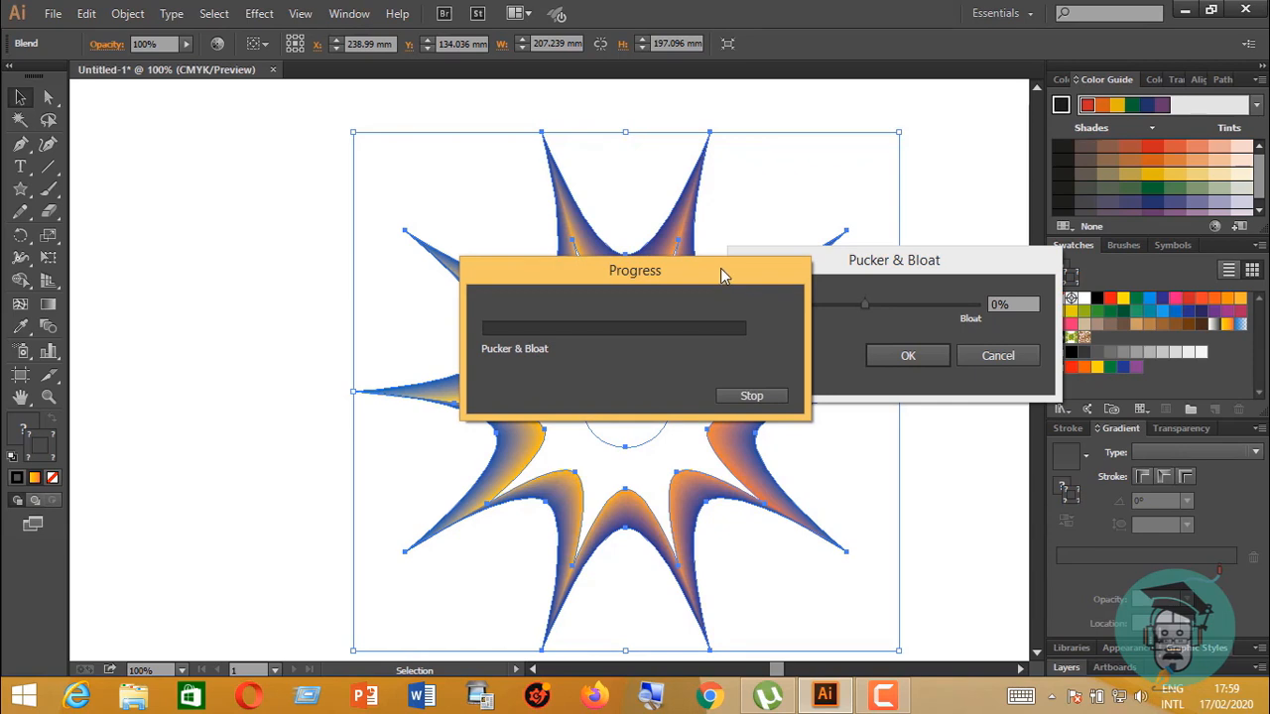
drag(720, 268, 497, 238)
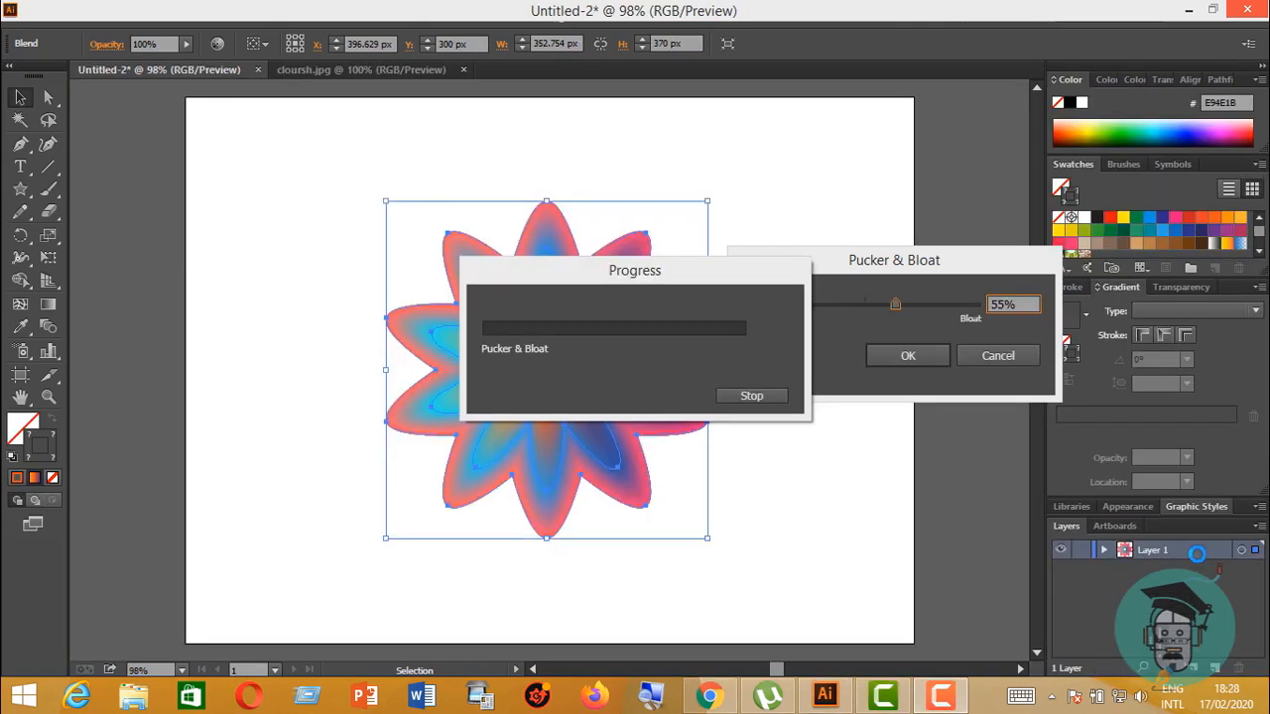
Apply the Pucker & Bloat effect at 55% to the flower blend in Untitled-2 and deselect it
click(979, 318)
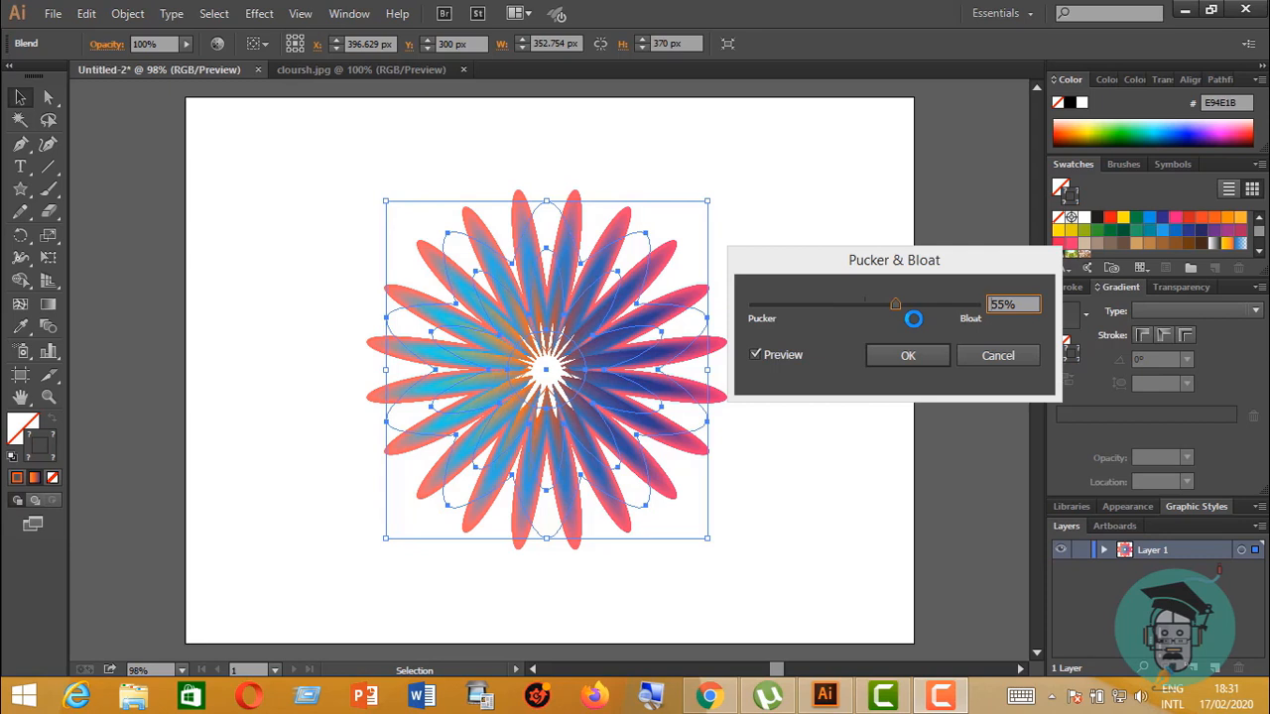
click(910, 356)
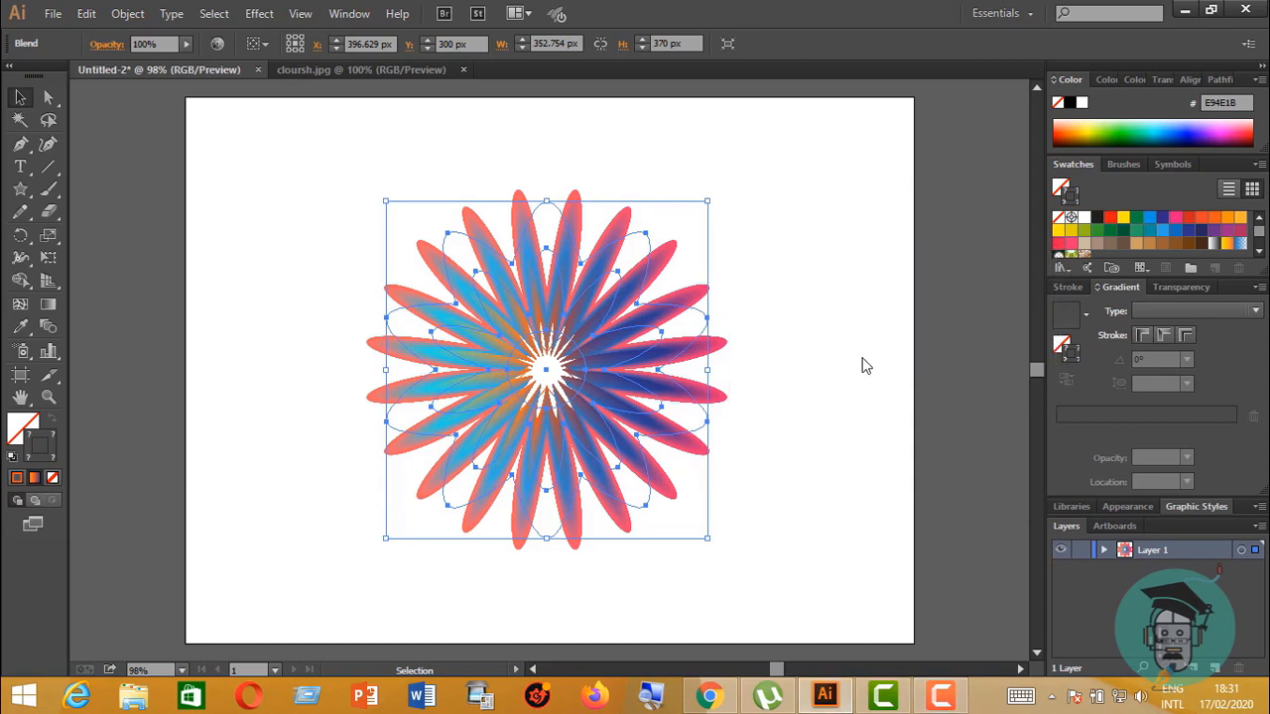
click(800, 329)
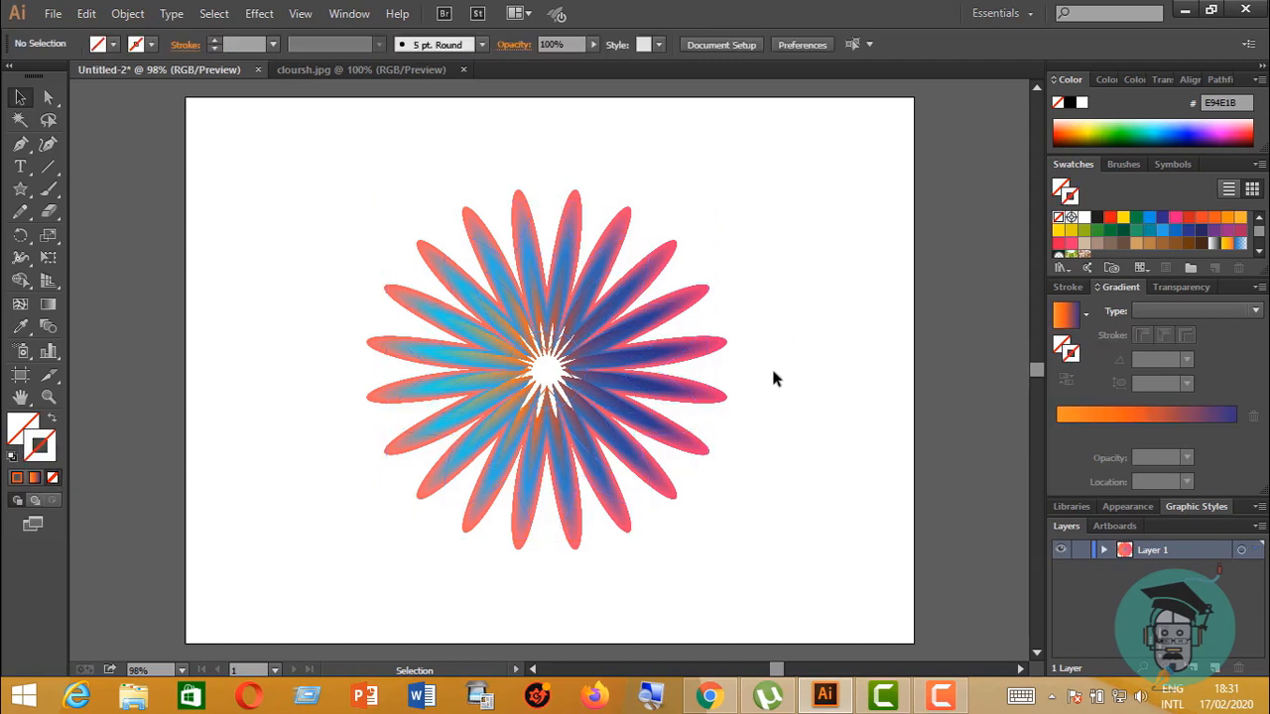
Apply a Zig Zag effect with 10 px absolute size, 4 ridges per segment and smooth points to the flower blend, and deselect it
click(698, 406)
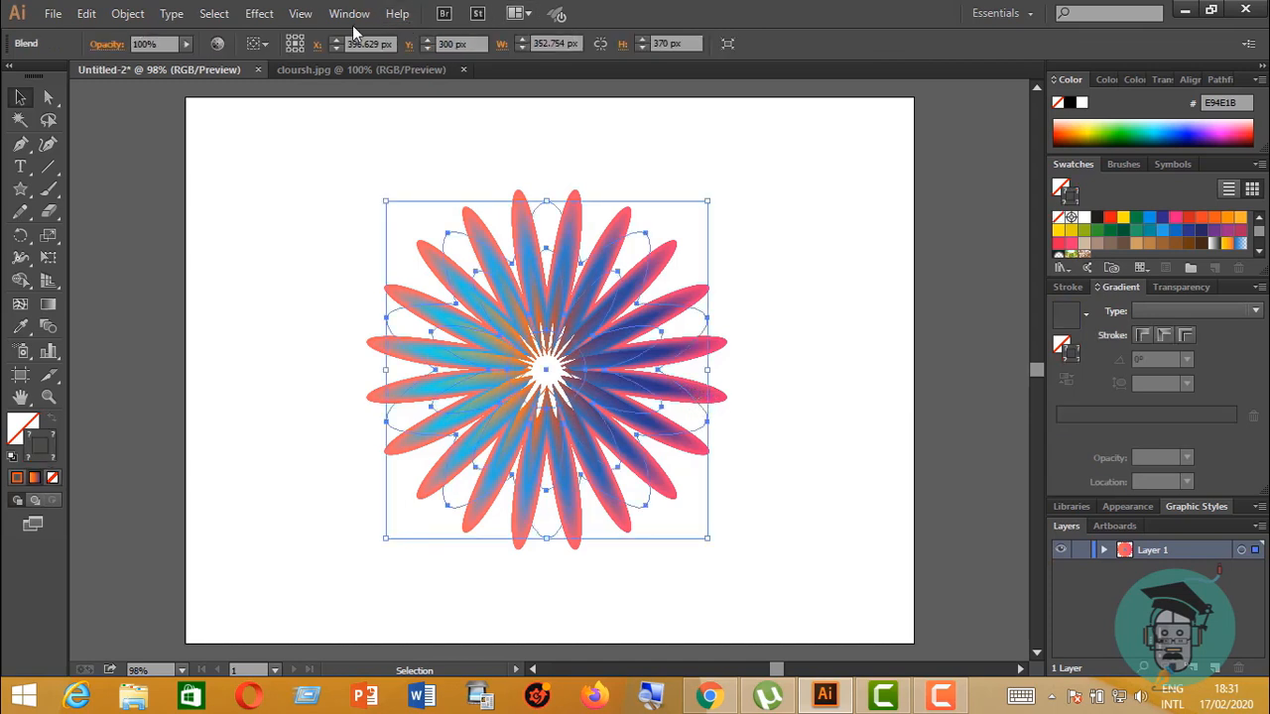
click(273, 15)
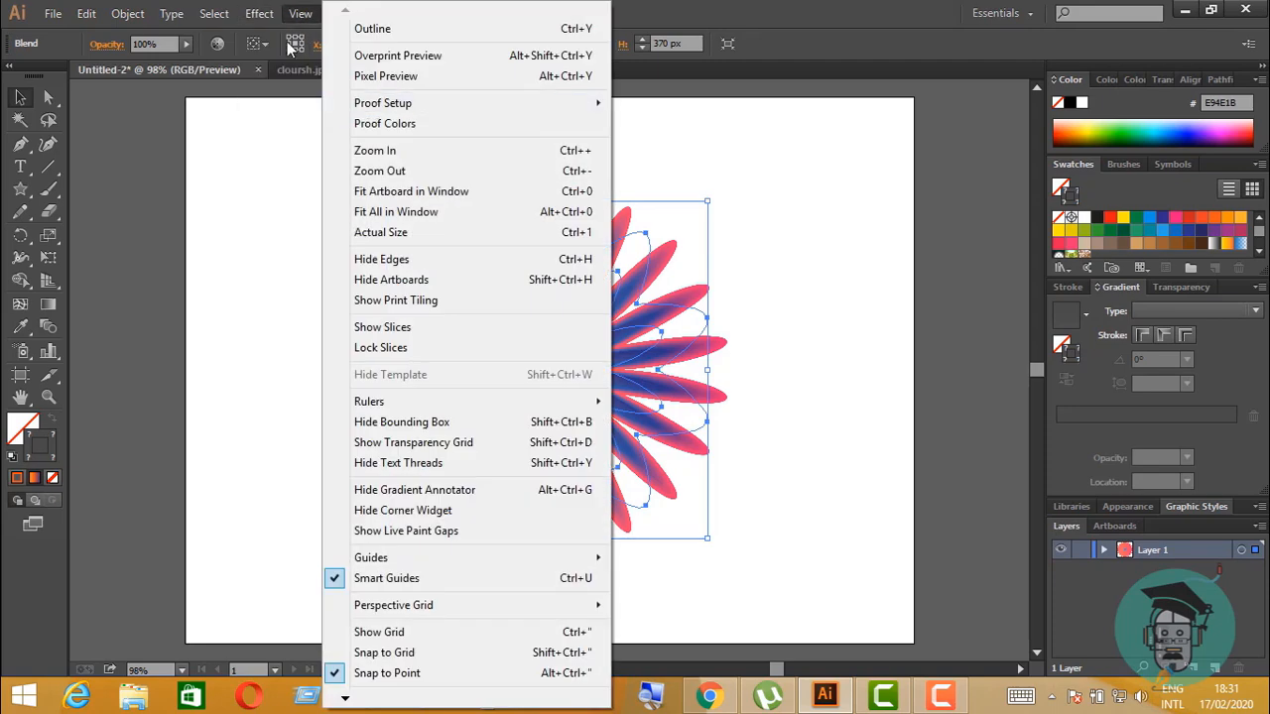
mouse_move(315, 166)
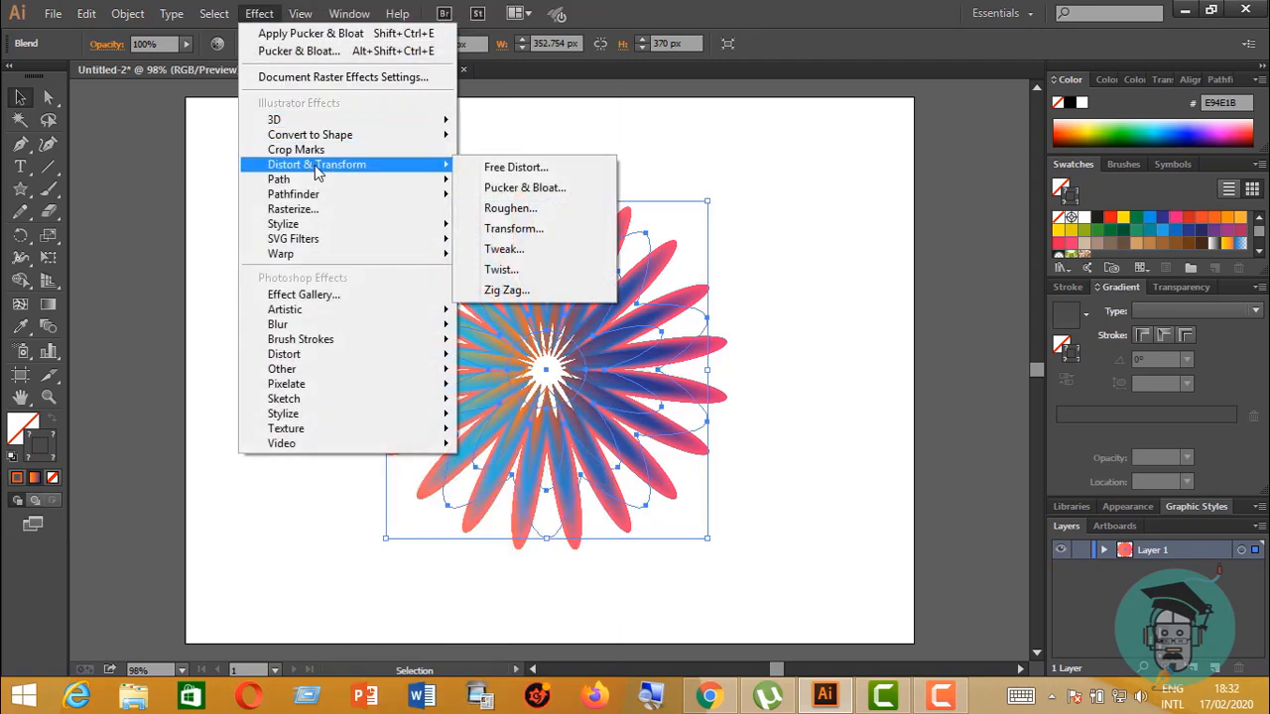
click(508, 290)
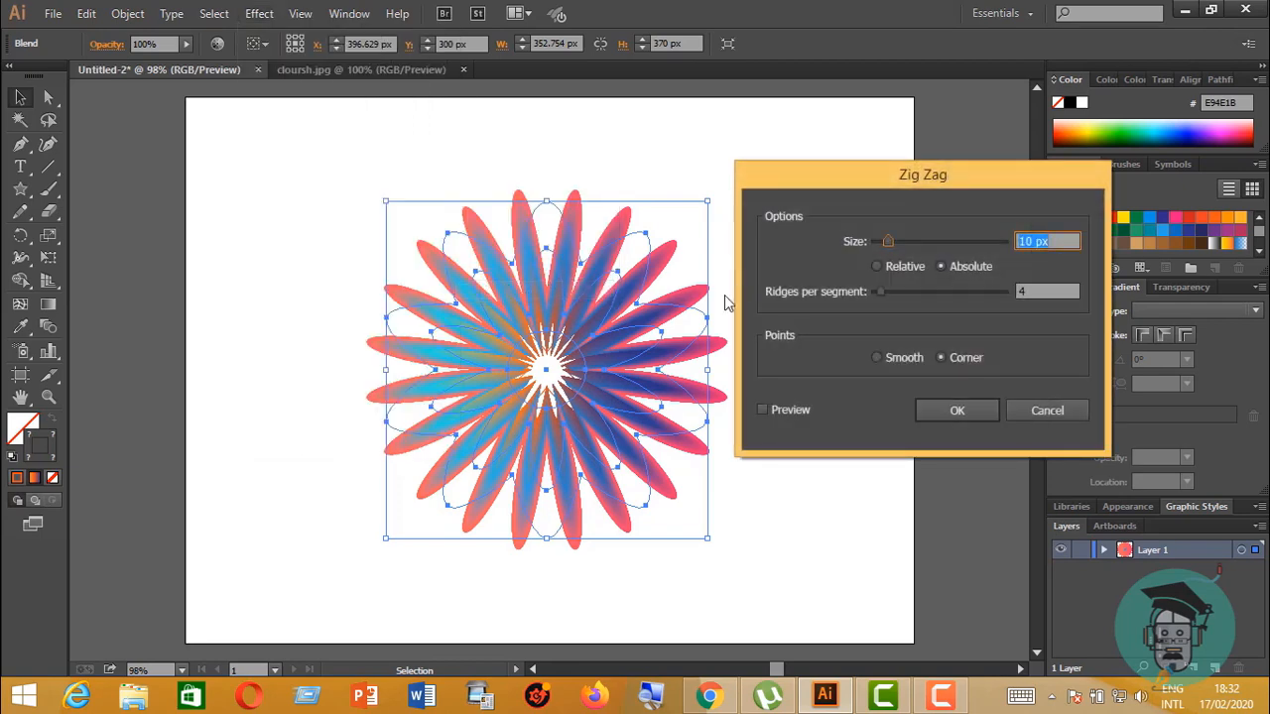
click(762, 417)
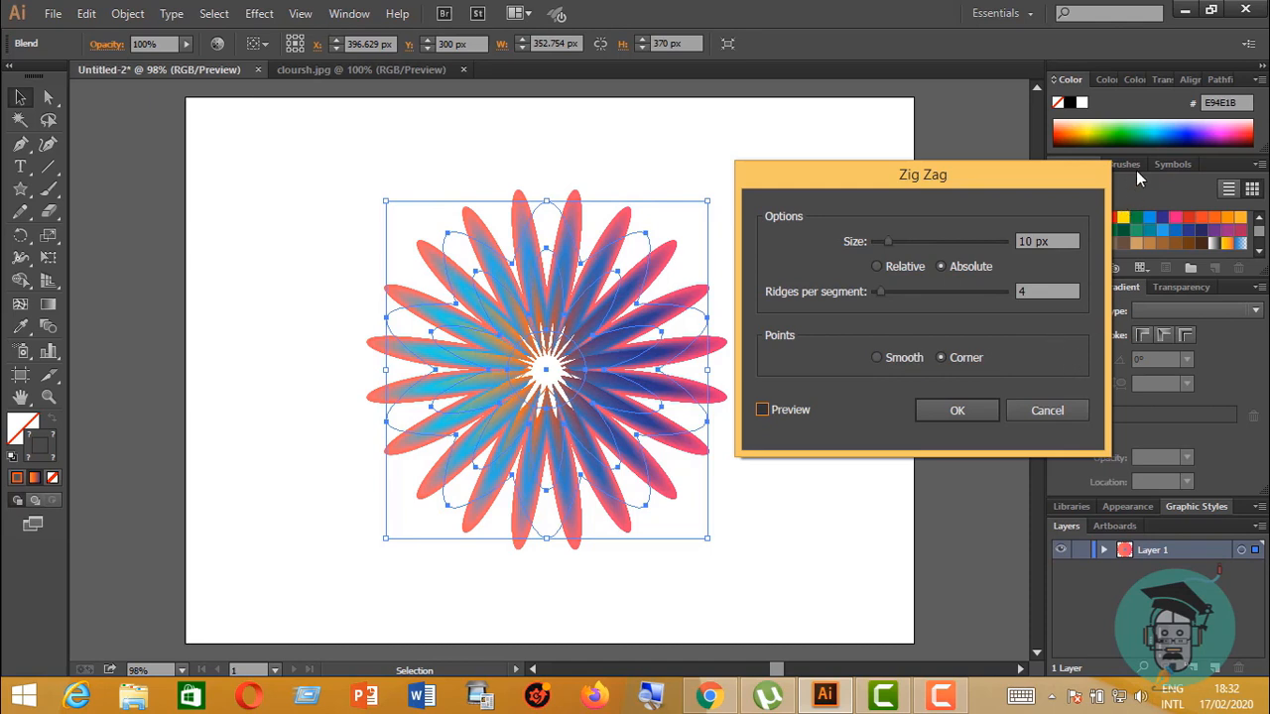
key(space)
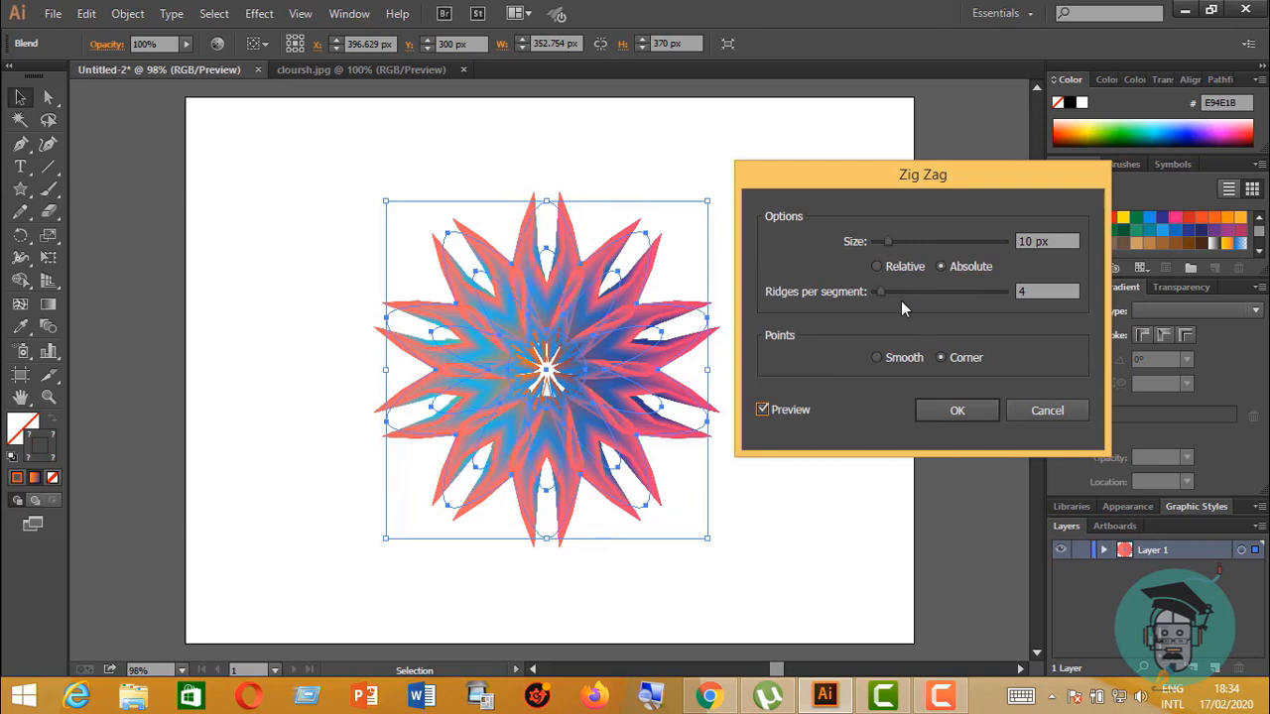
click(877, 359)
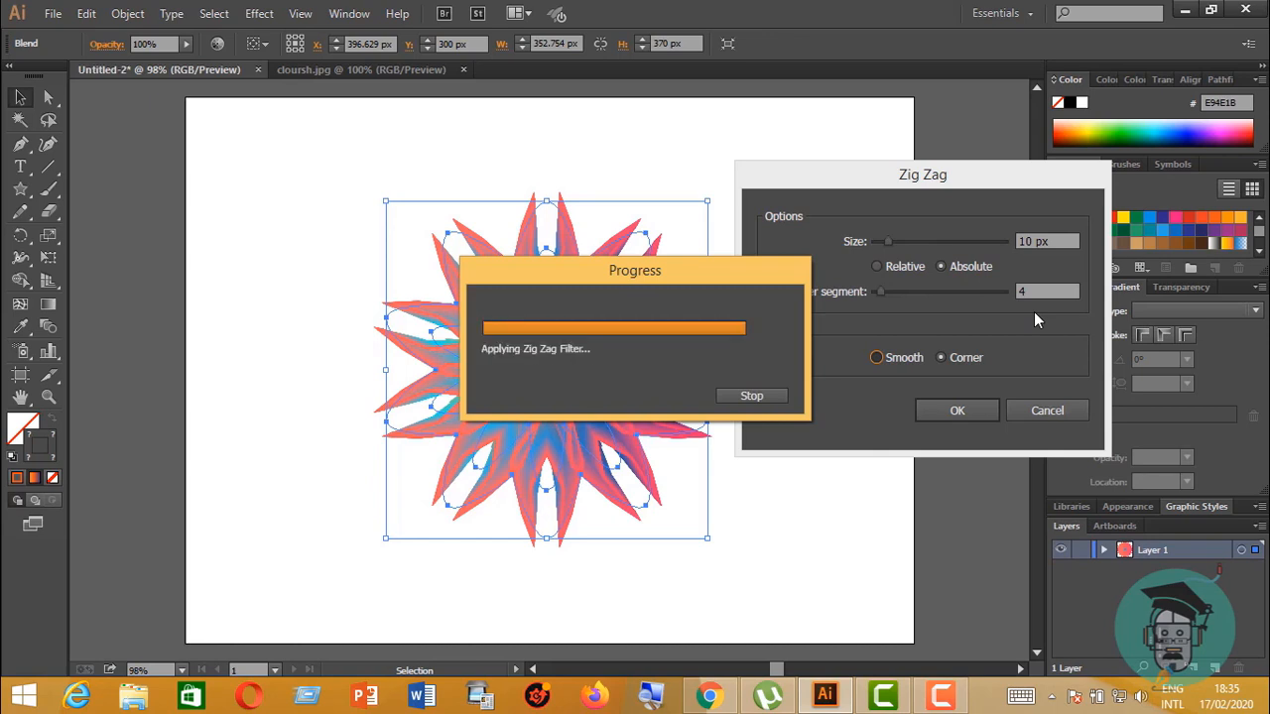
drag(700, 260, 531, 218)
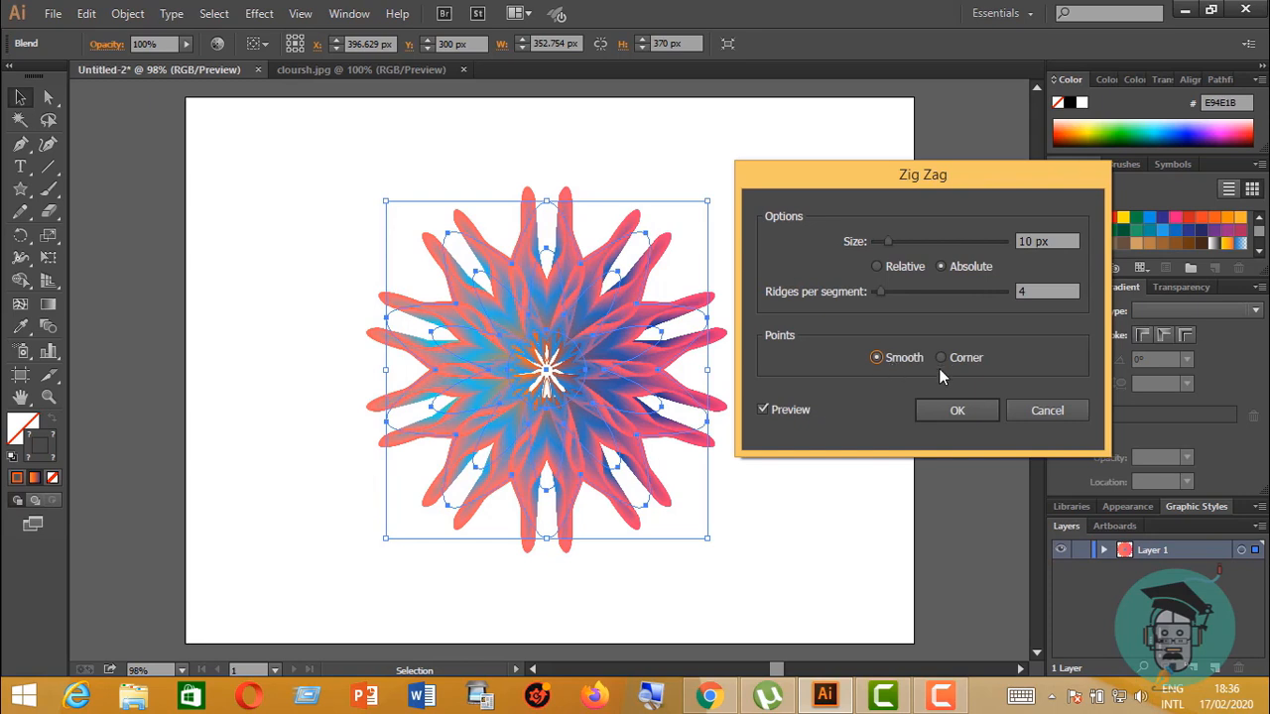
click(956, 412)
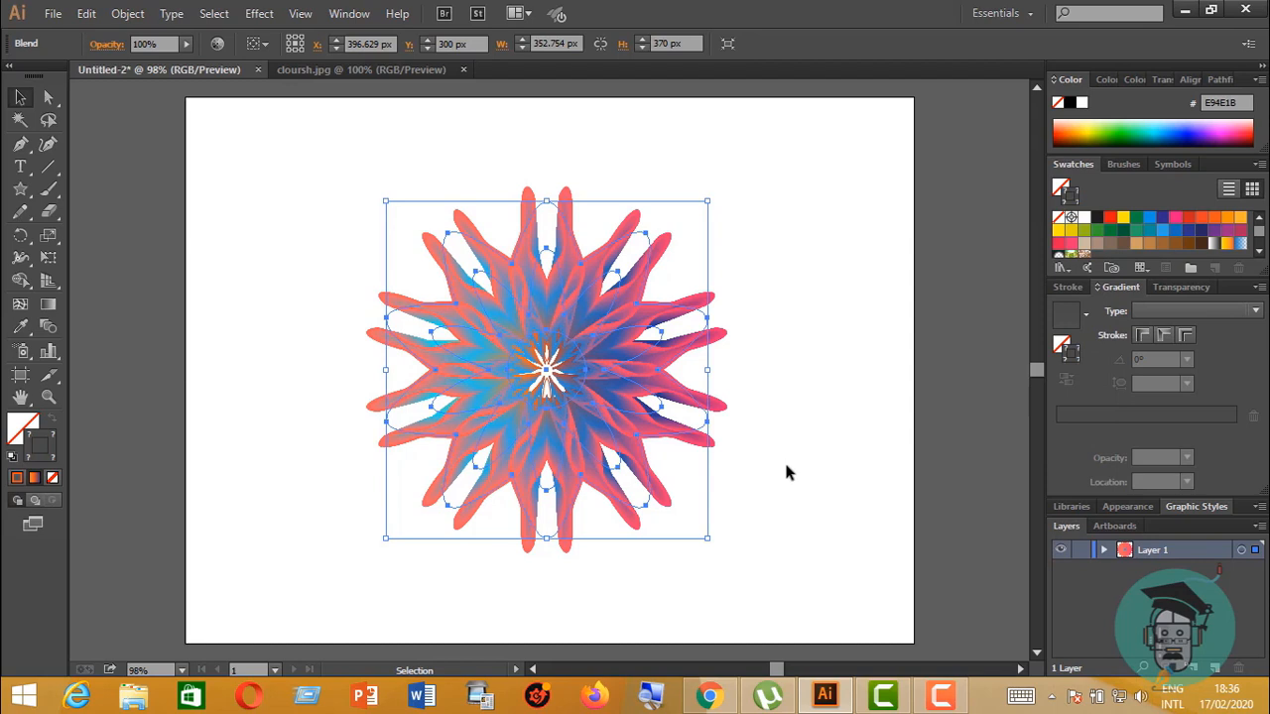
click(786, 473)
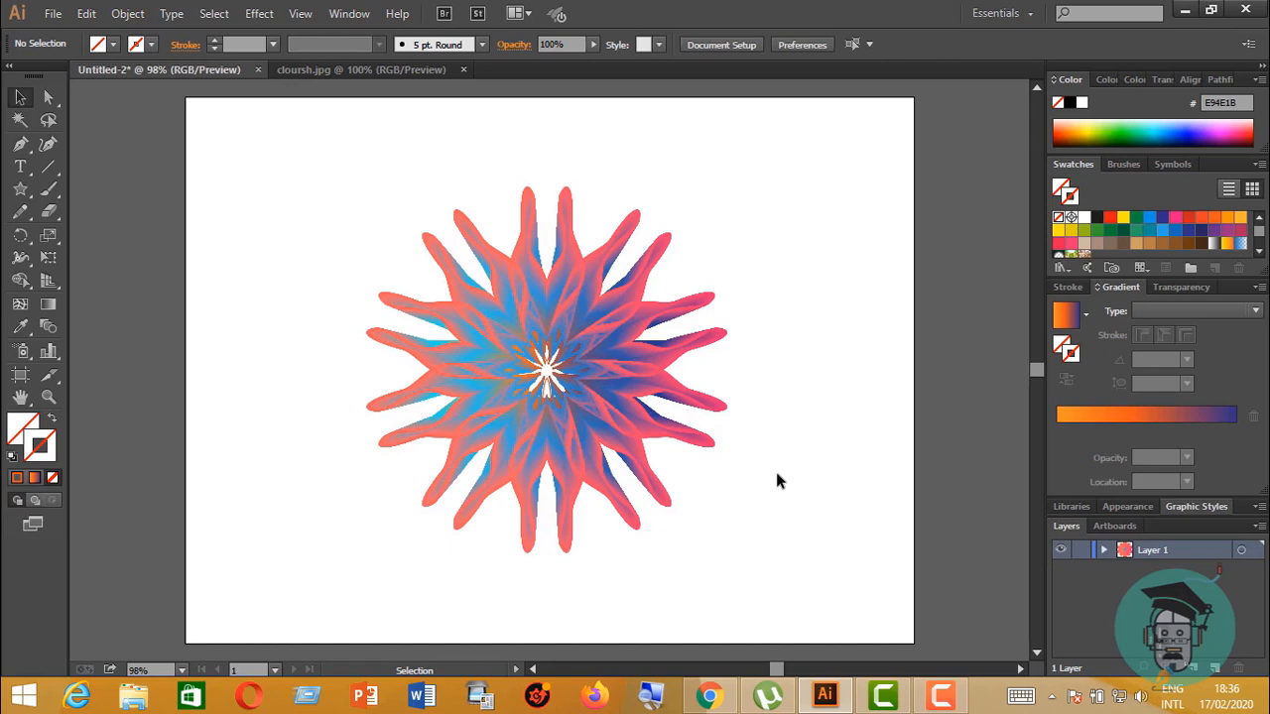
Lock Layer 1, add a new layer and move it below Layer 1
click(1080, 551)
click(1217, 668)
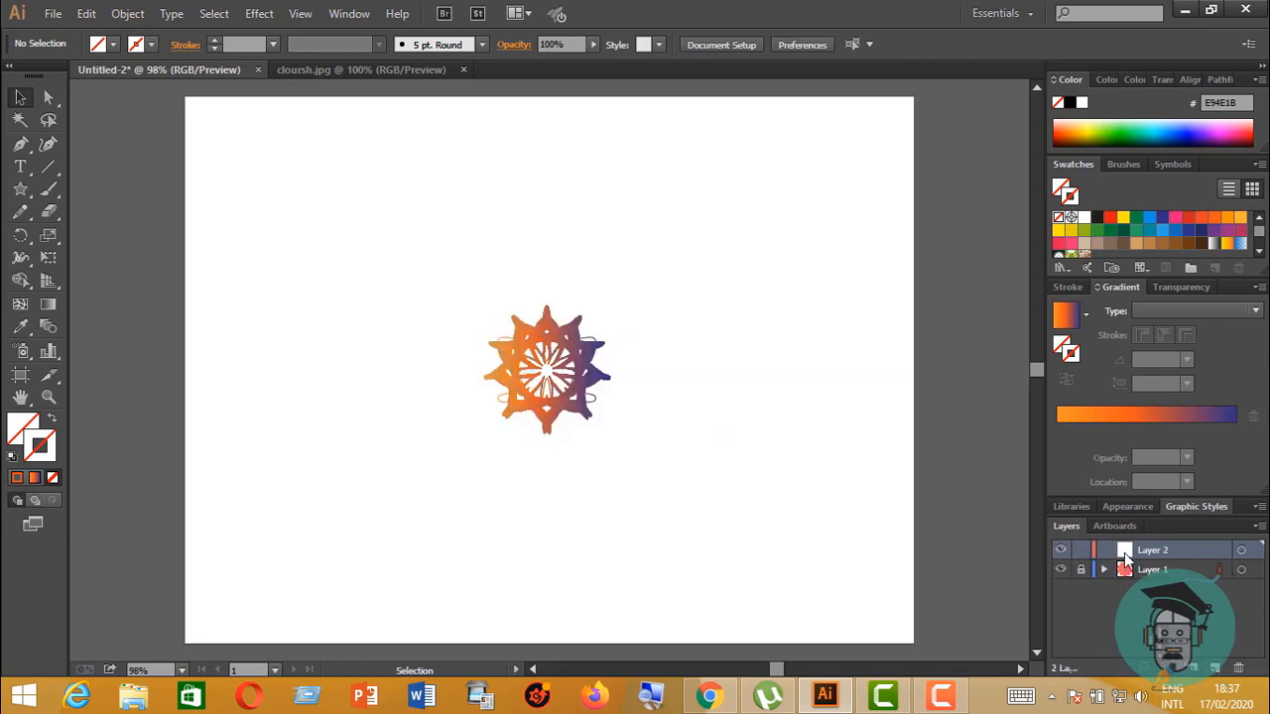
drag(1140, 551, 1119, 585)
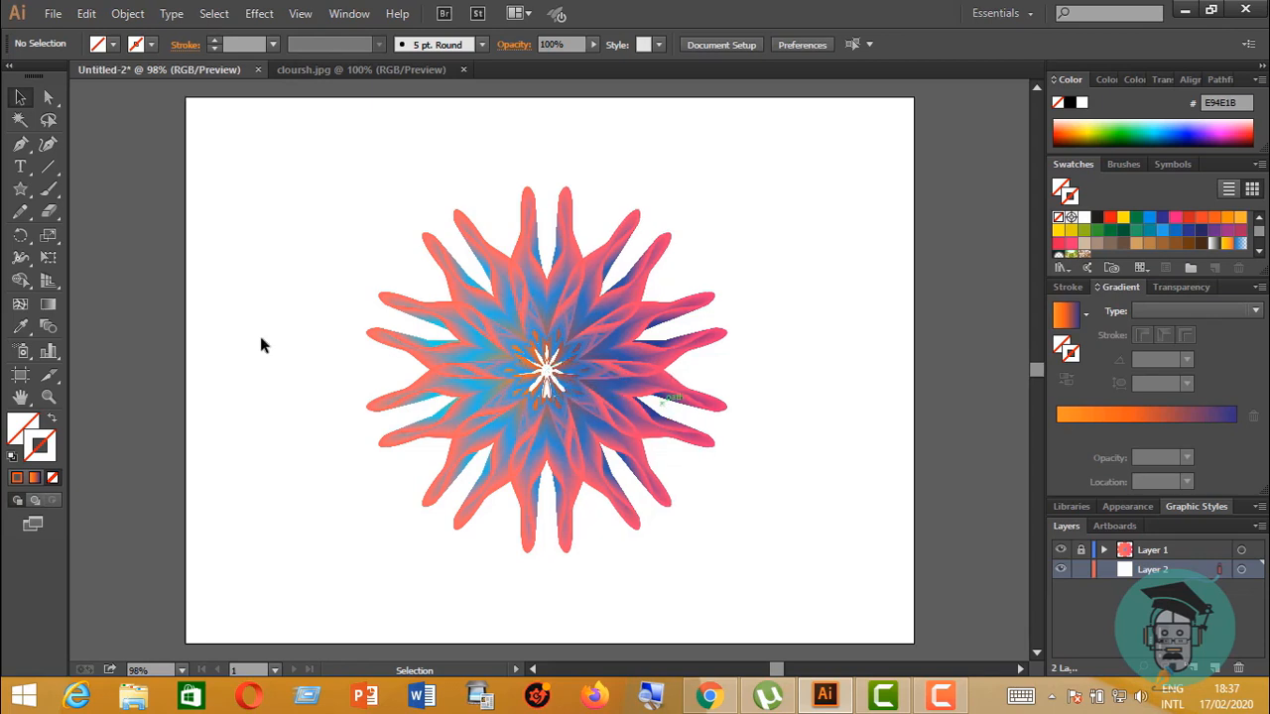
Draw a circle about 100 px wide with the orange-to-blue gradient fill on Layer 2 and move it behind the flower's centre
click(35, 479)
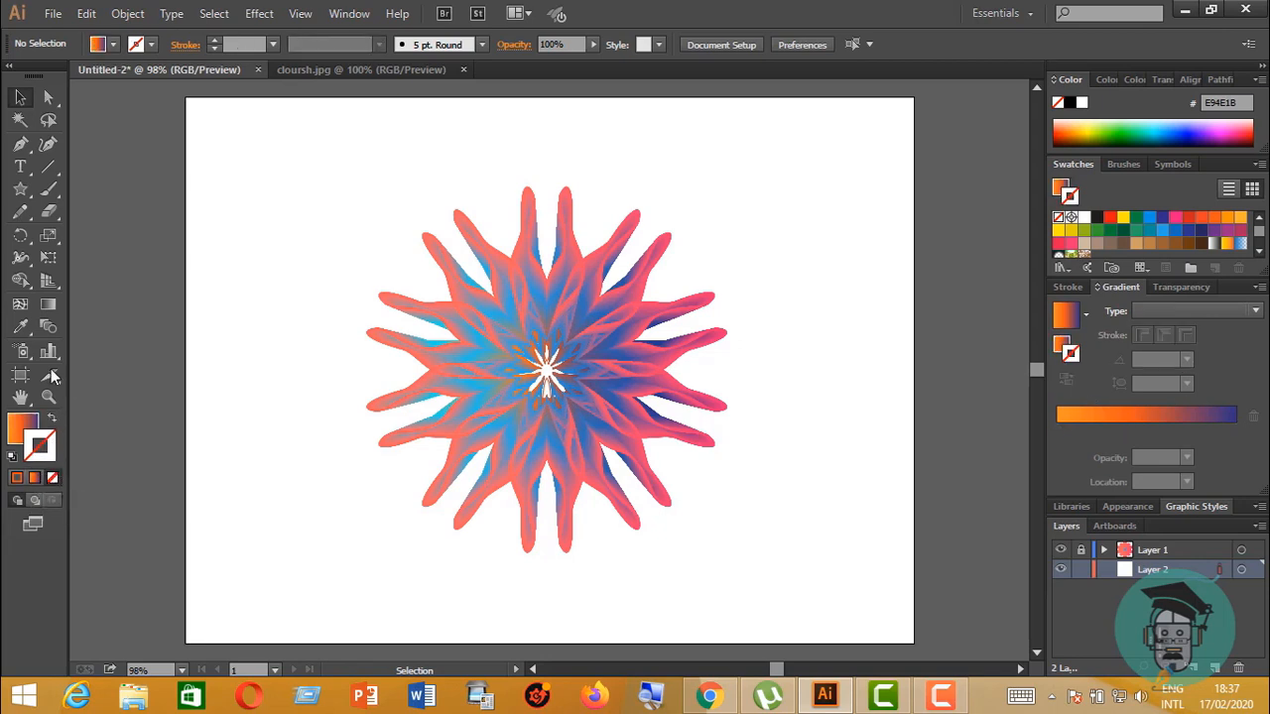
drag(20, 188, 71, 234)
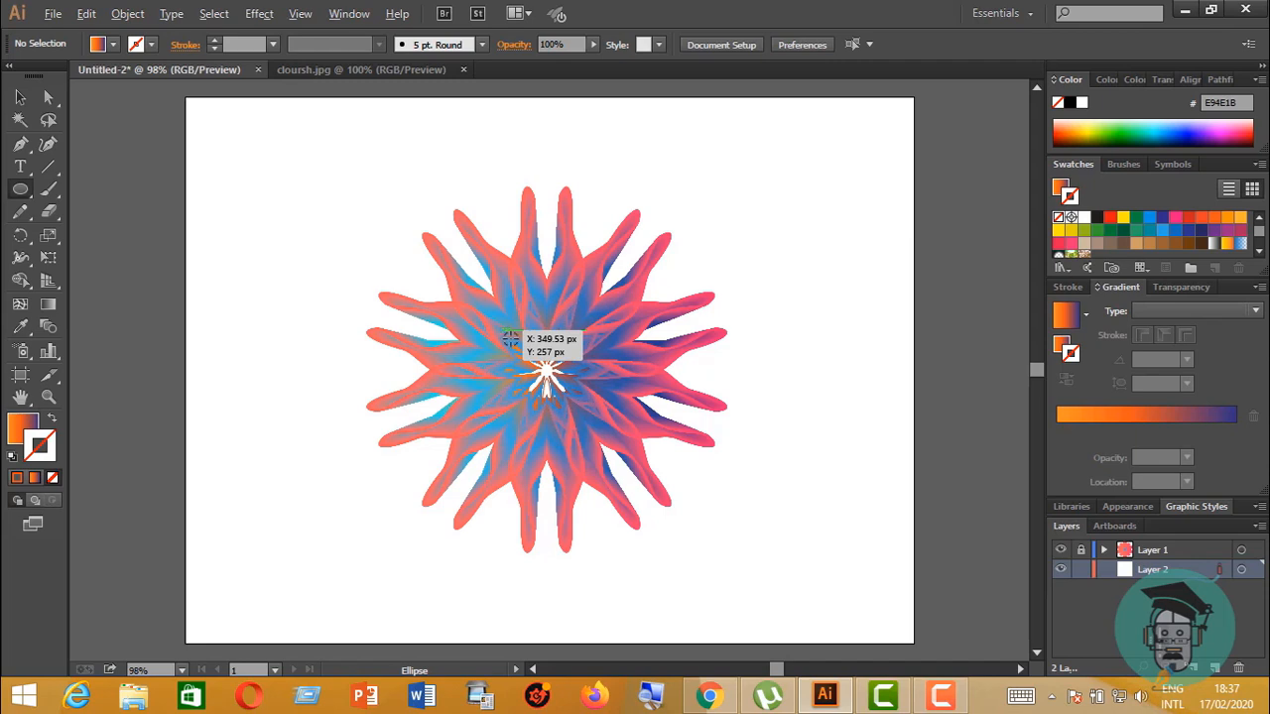
drag(504, 330, 547, 381)
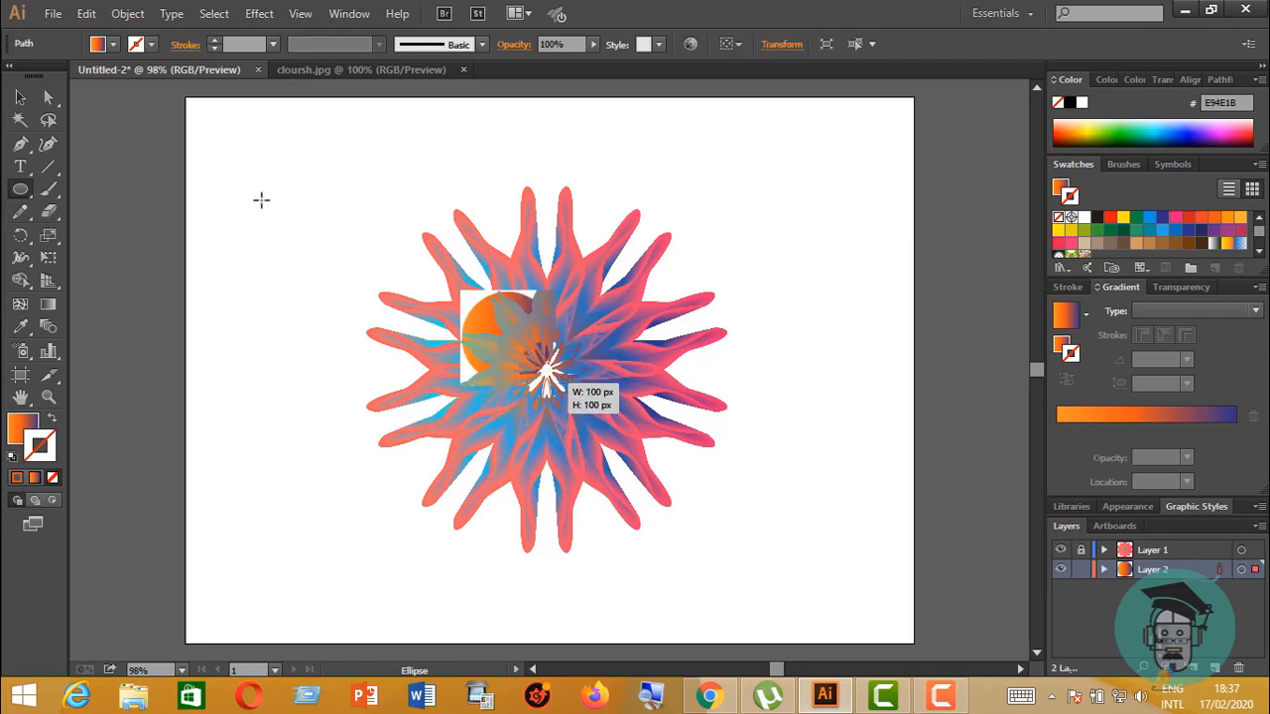
click(19, 97)
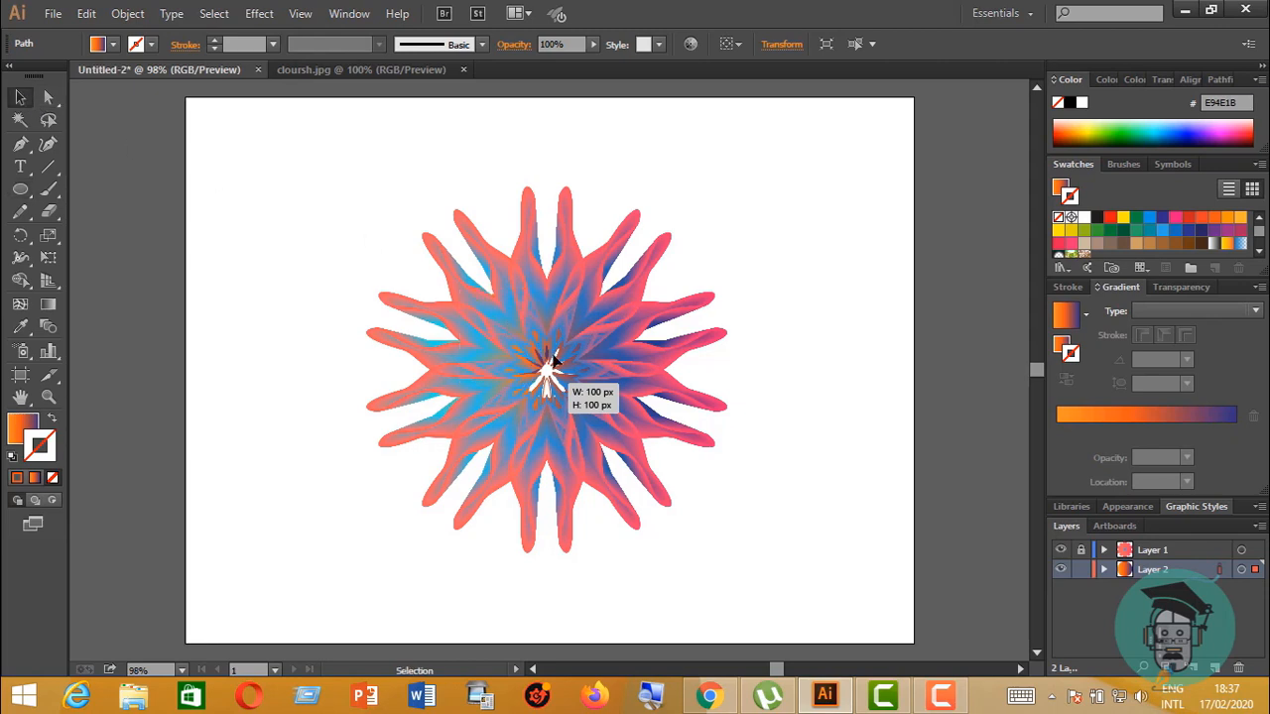
drag(546, 365, 639, 443)
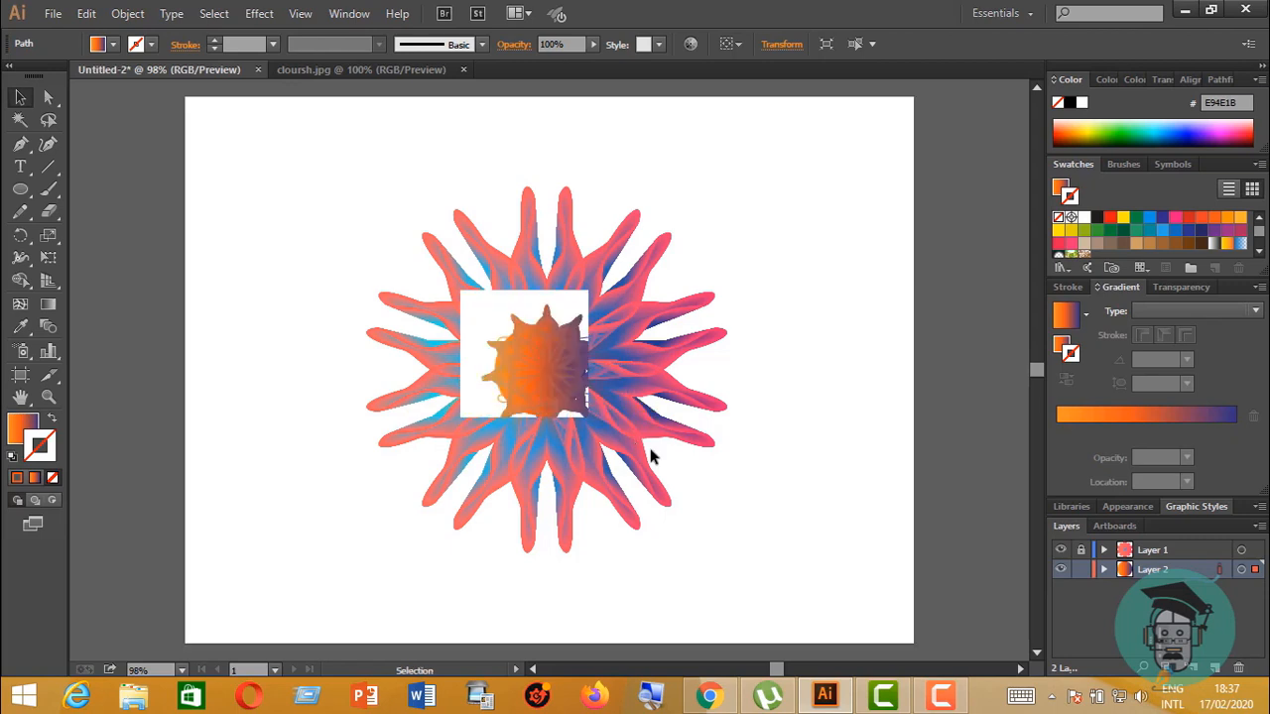
click(213, 13)
click(176, 14)
click(173, 15)
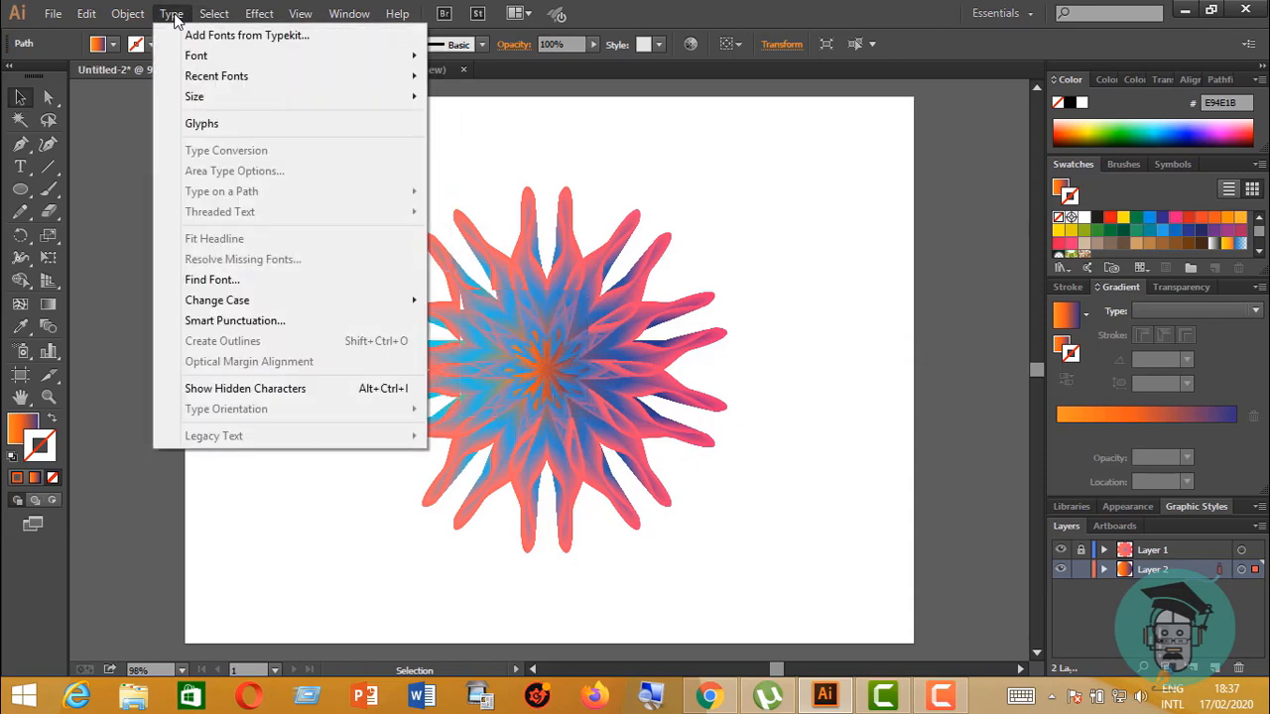
mouse_move(300, 14)
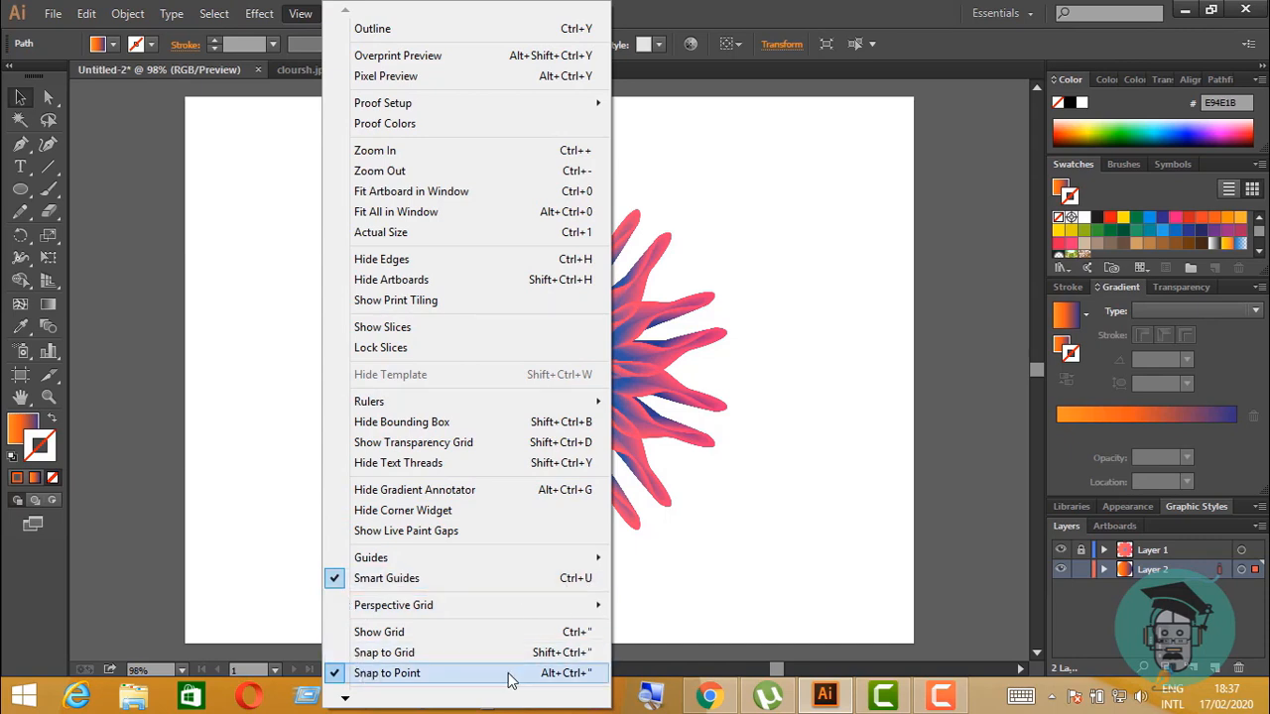
click(754, 616)
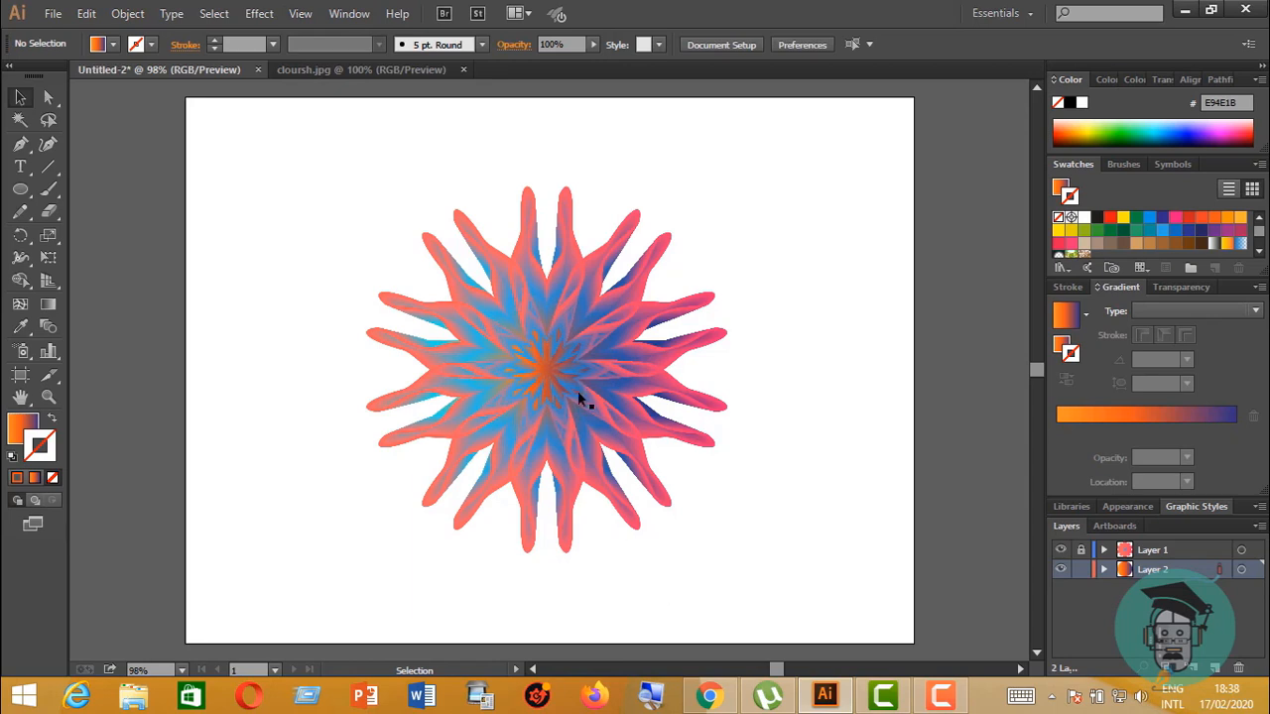
Nudge the gradient circle slightly so it sits centred behind the flower, and deselect it
click(547, 368)
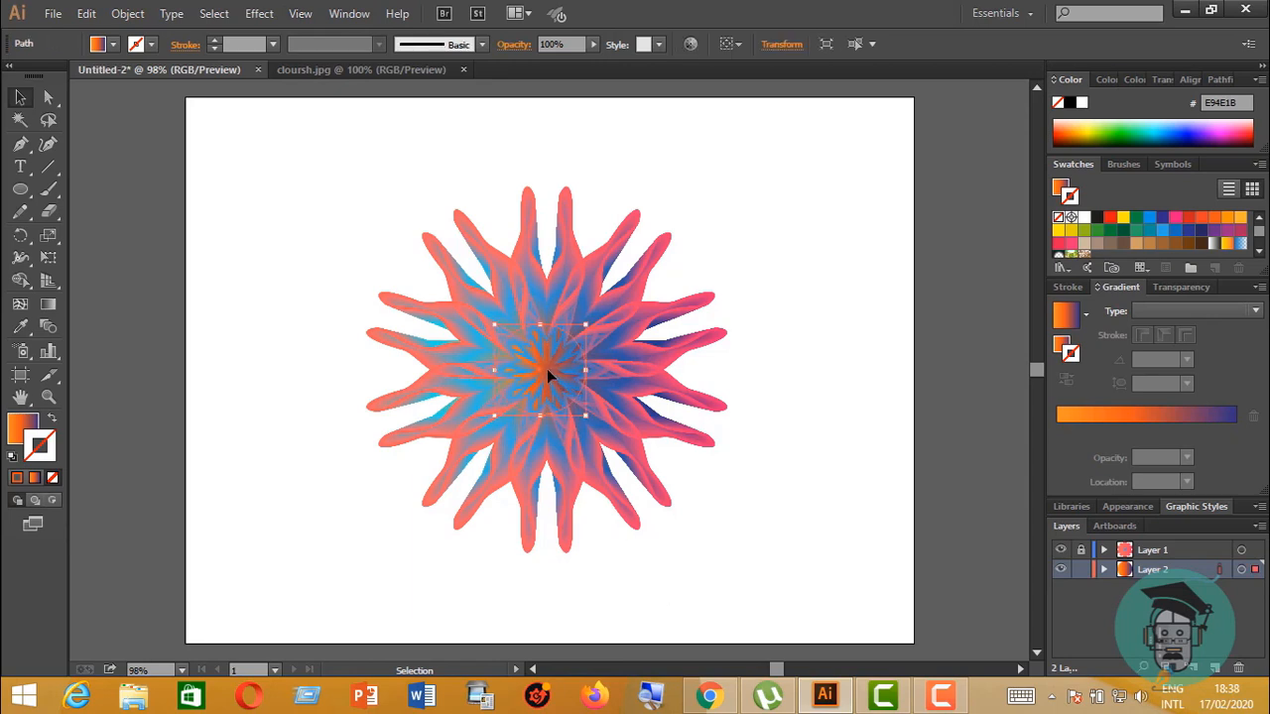
drag(547, 368, 555, 375)
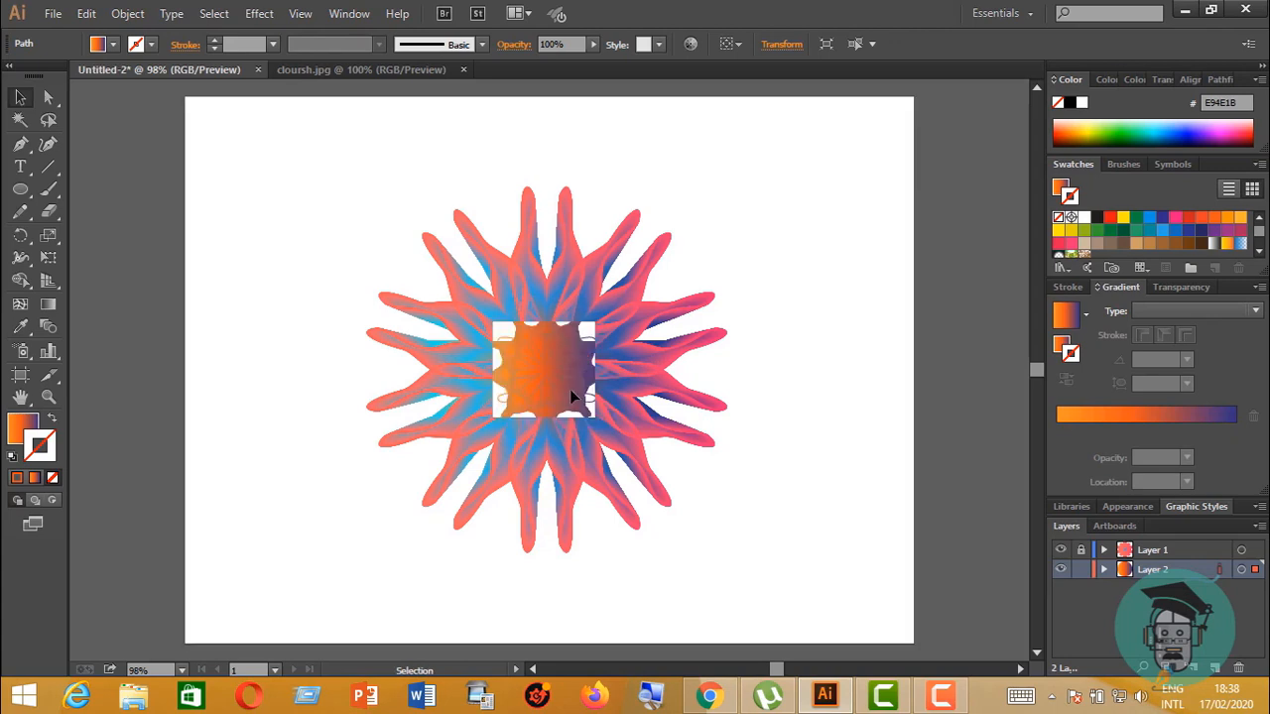
click(758, 420)
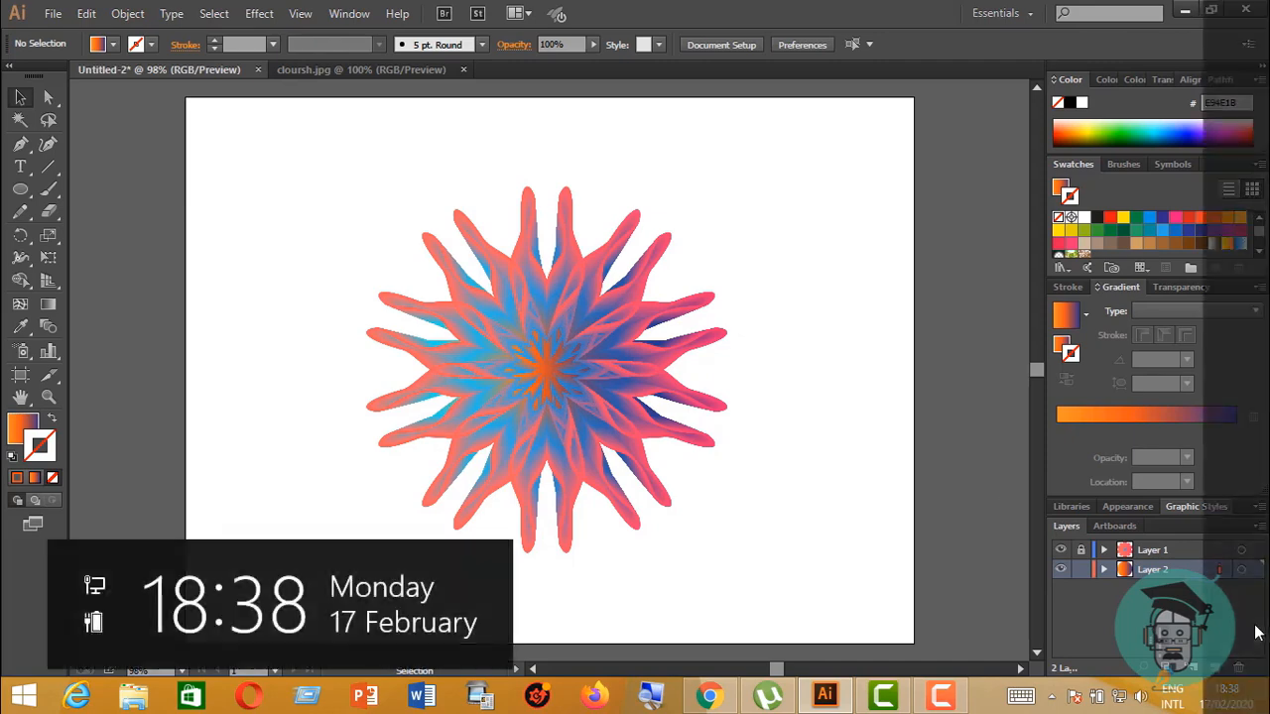
Add another layer, move it below Layer 2 at the bottom of the layer stack and rename it
click(1216, 669)
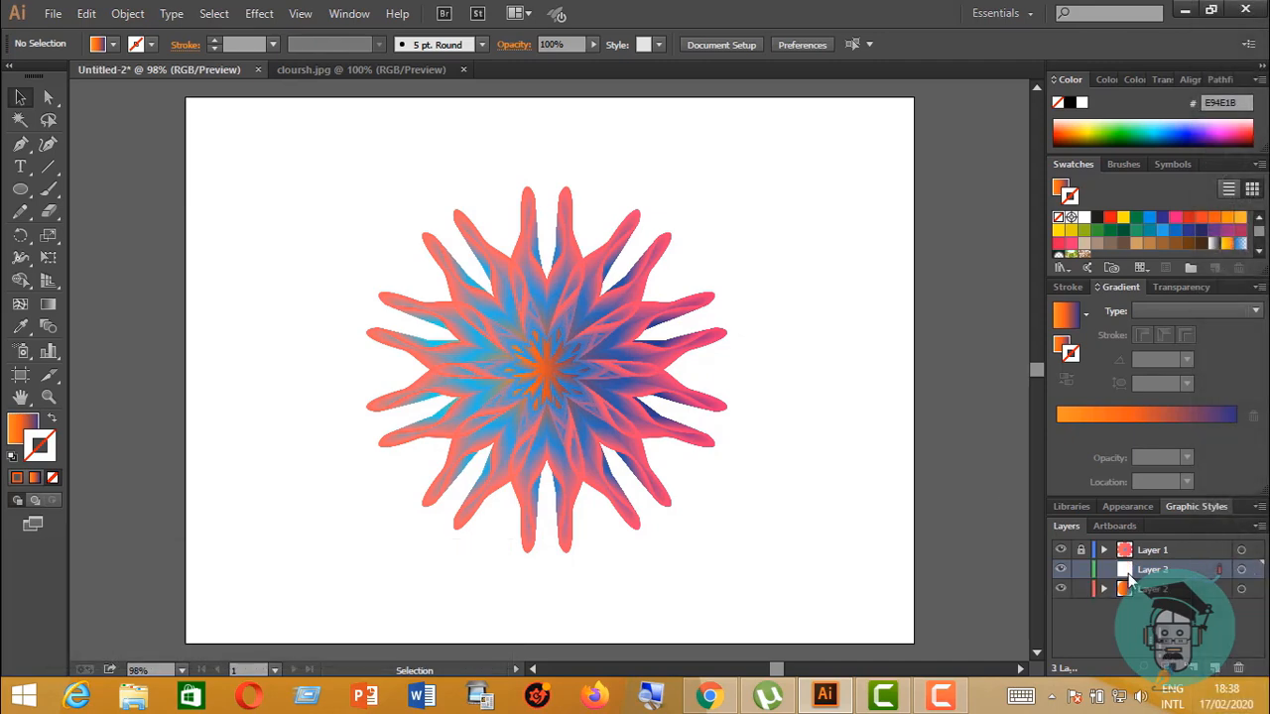
drag(1134, 574, 1131, 605)
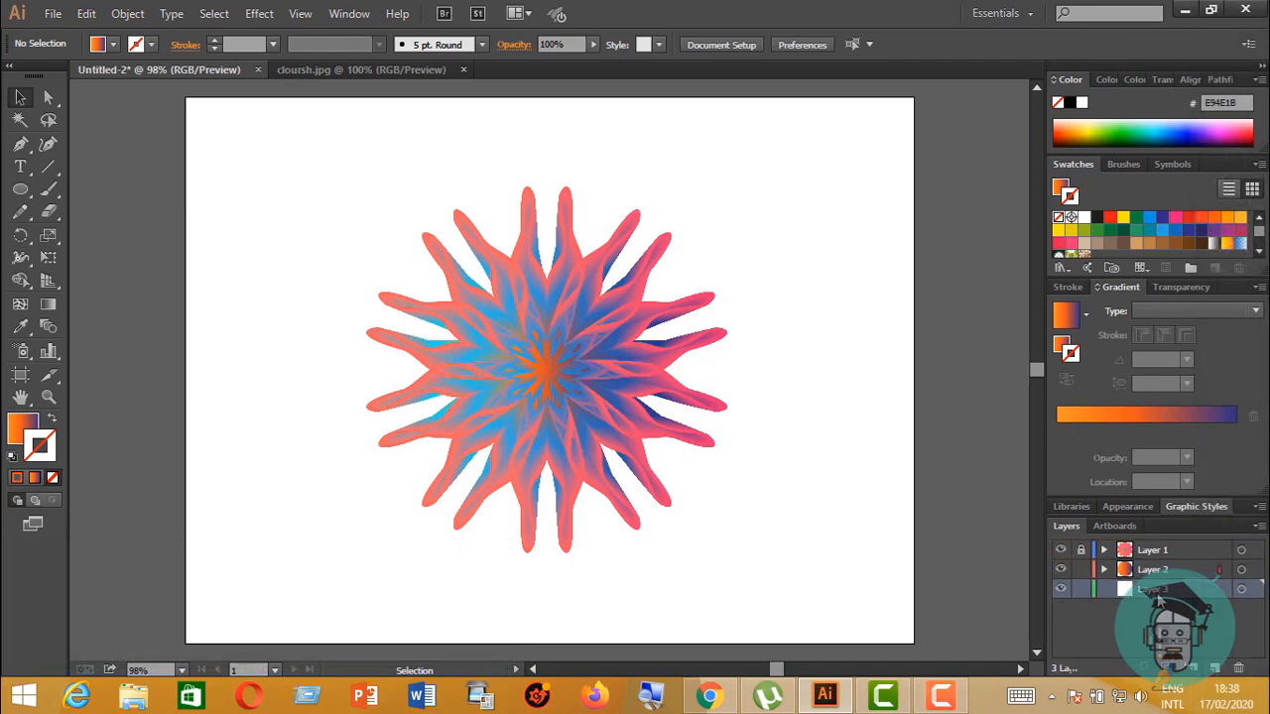
double_click(1154, 592)
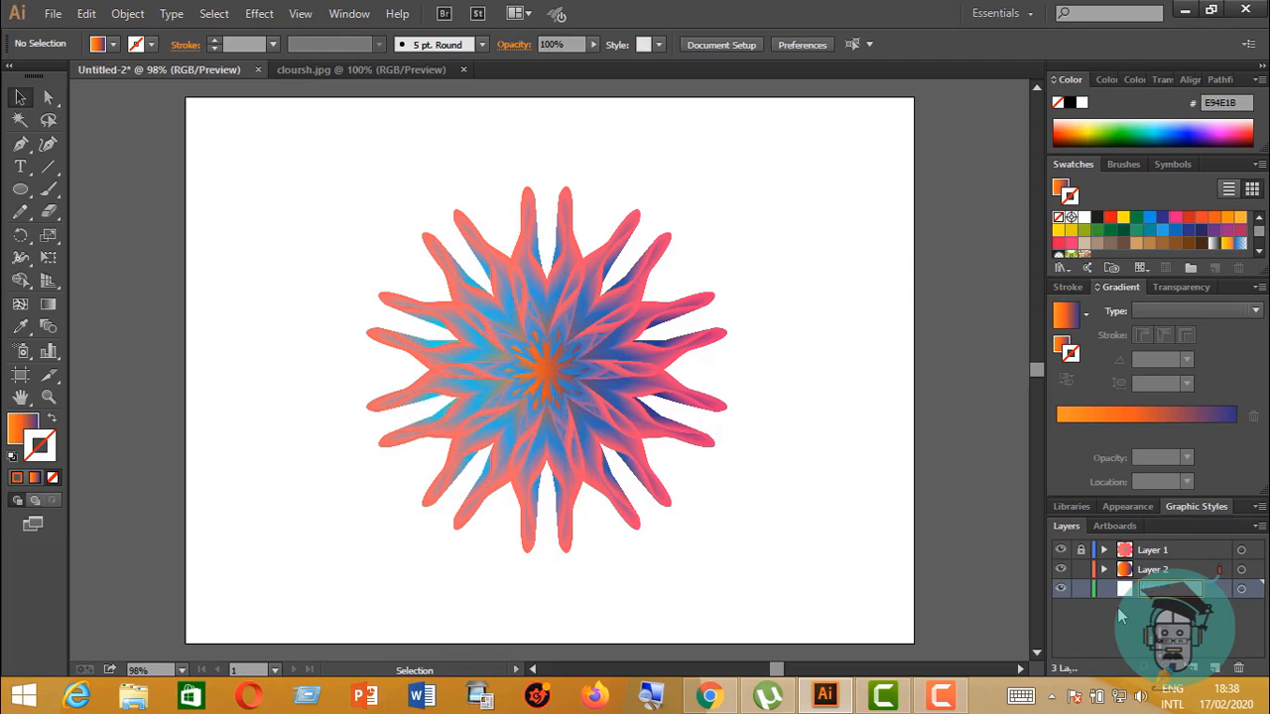
click(1139, 639)
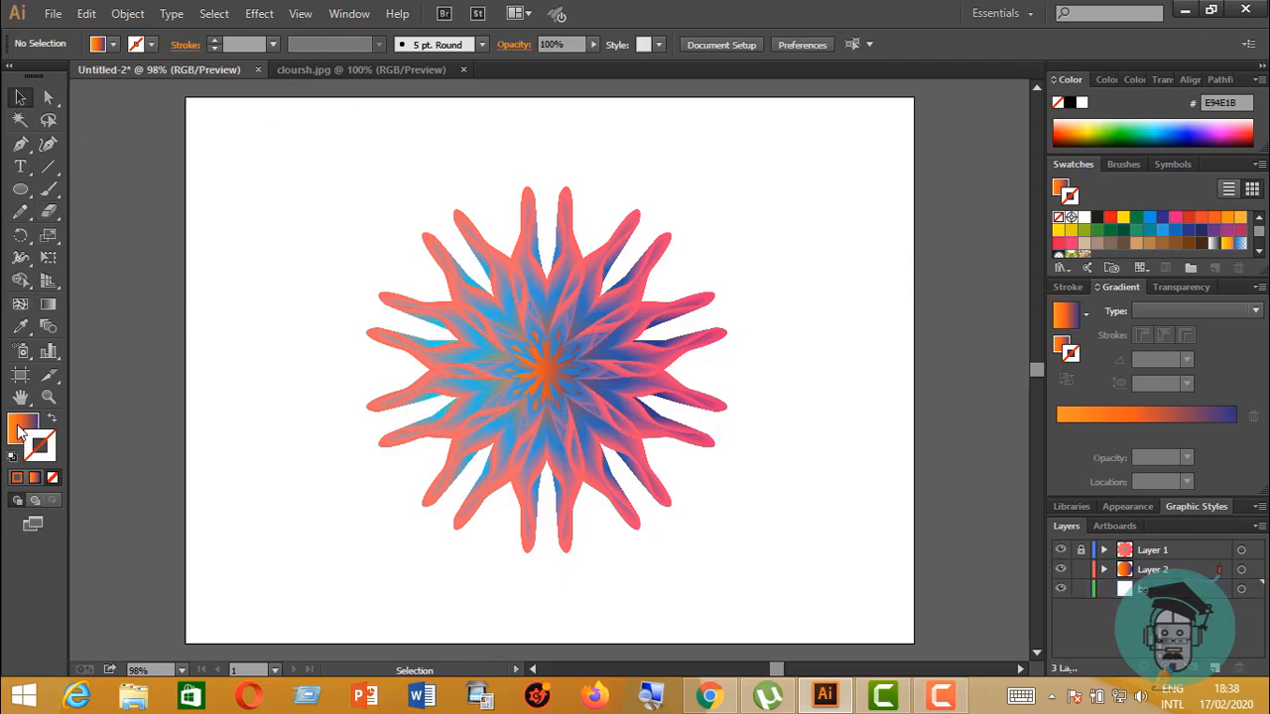
Draw an 800 × 600 px rectangle covering the whole artboard with a dark blue 29235C fill and no stroke
click(39, 441)
click(1162, 217)
click(1201, 231)
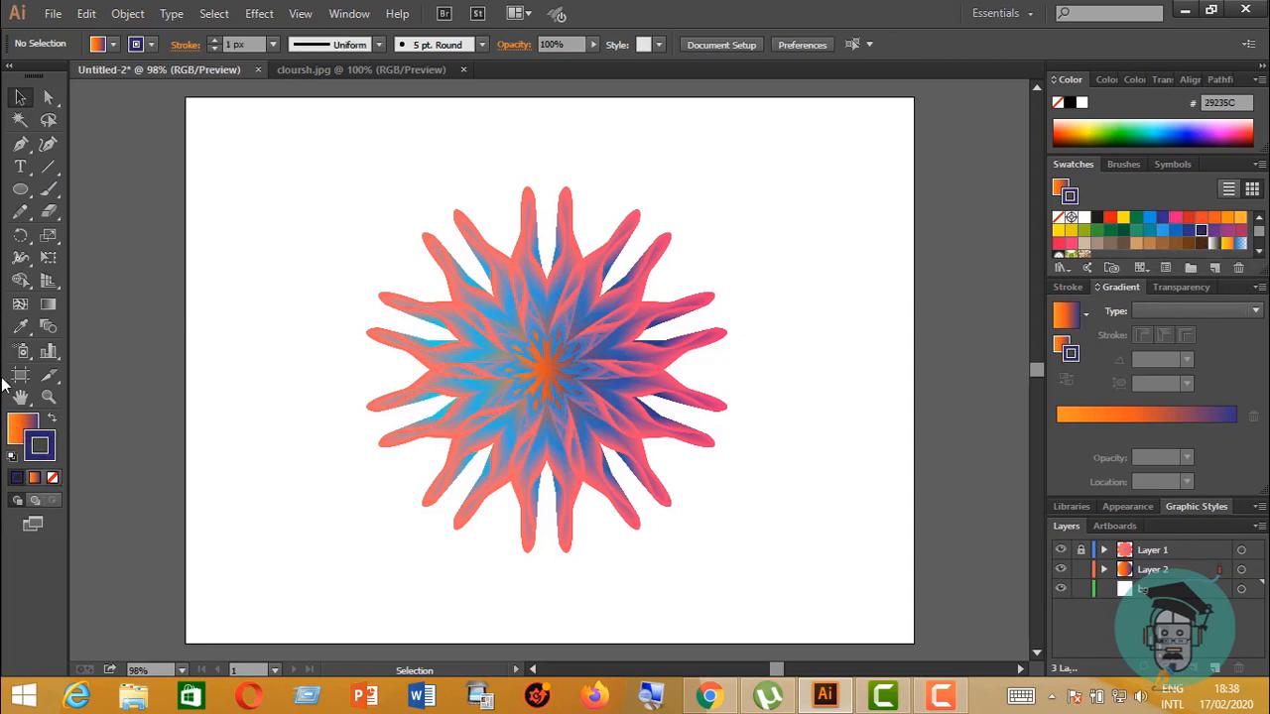
click(51, 420)
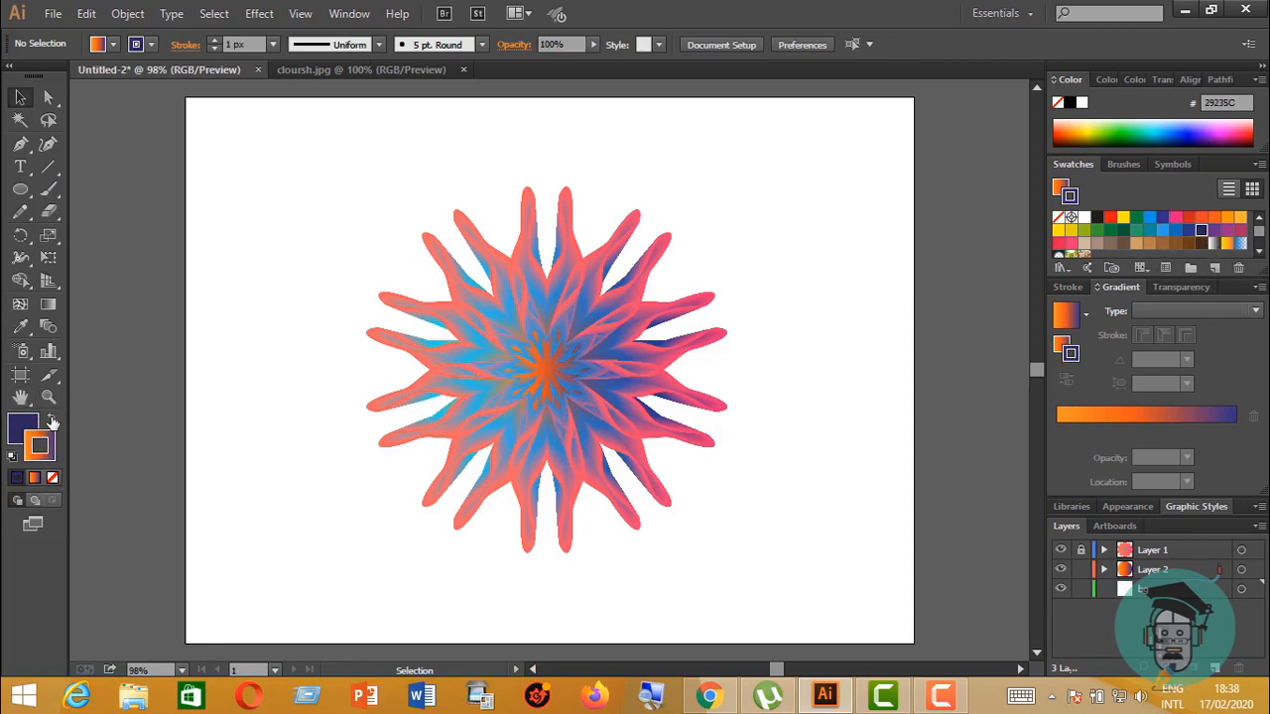
click(52, 478)
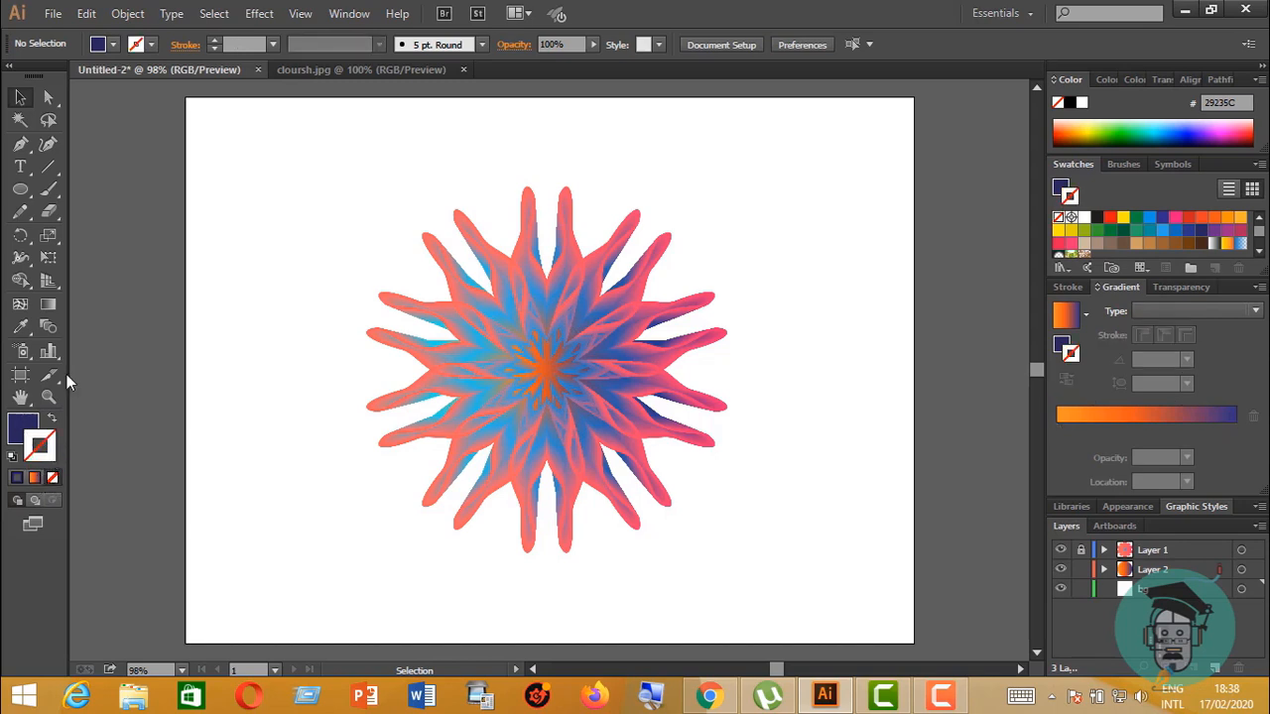
drag(19, 189, 61, 187)
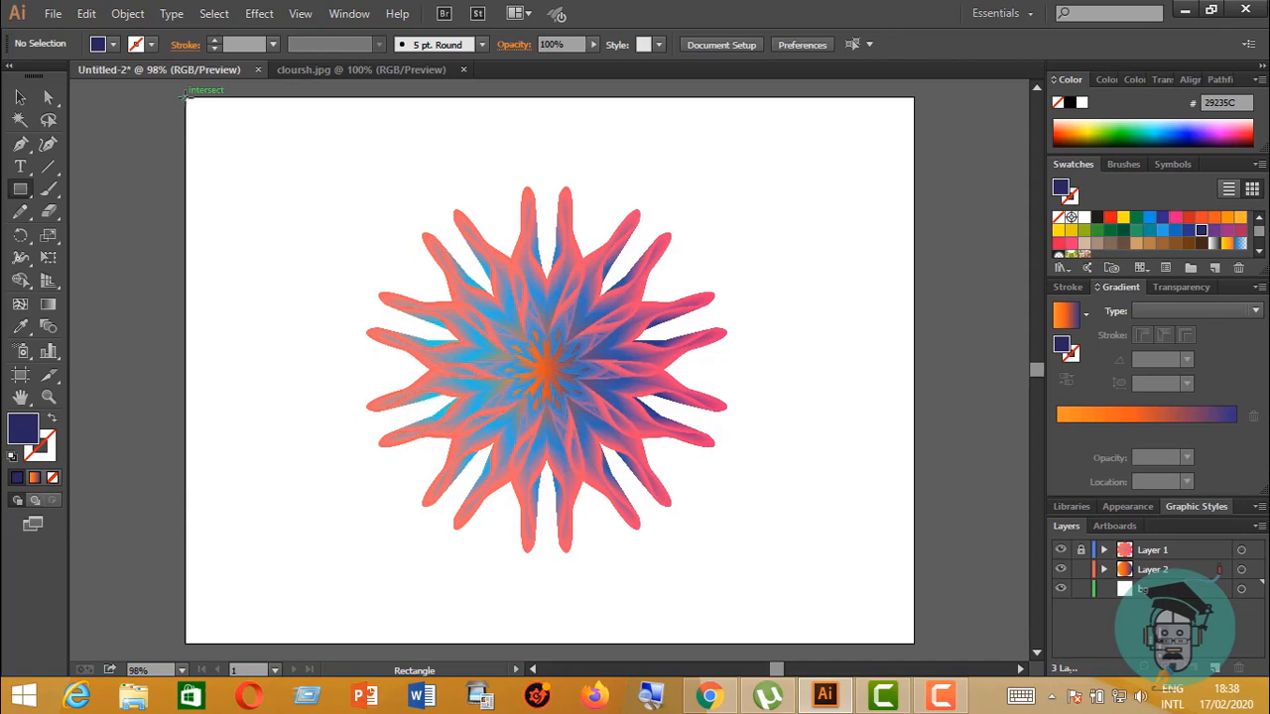
mouse_move(189, 98)
mouse_down()
mouse_move(592, 434)
mouse_move(856, 618)
mouse_move(921, 634)
mouse_up()
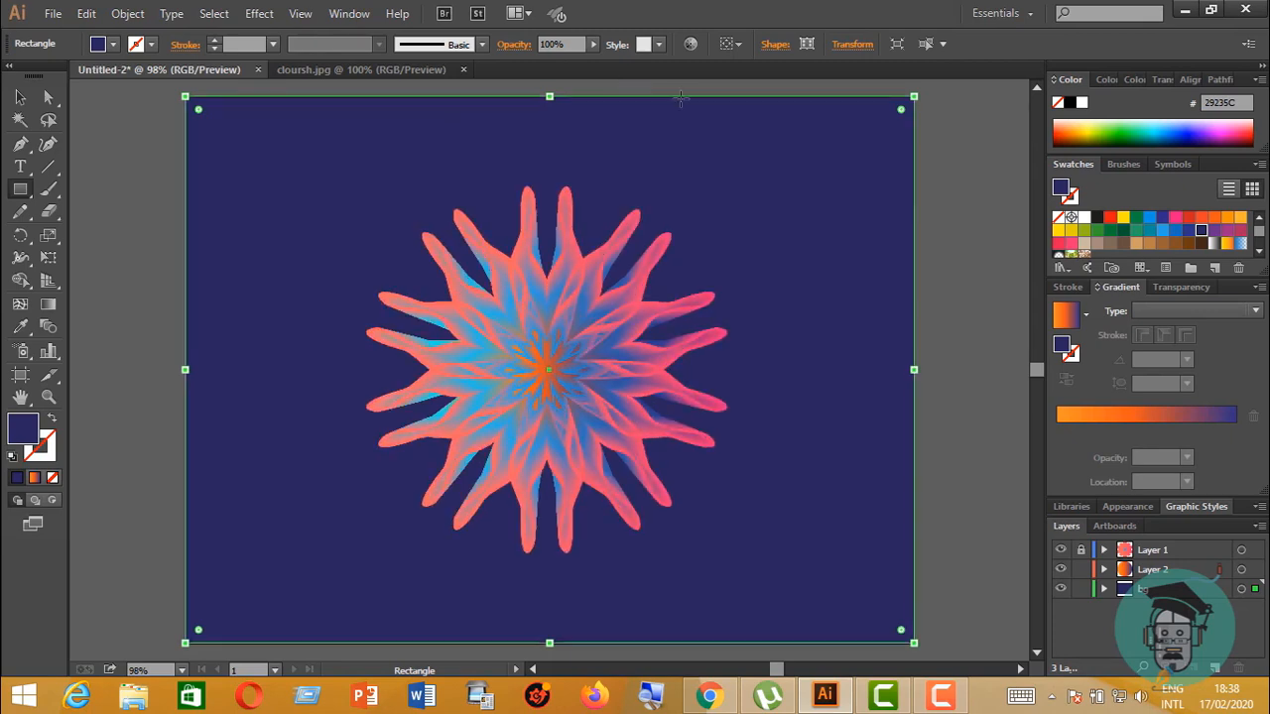
Change the background rectangle's fill to the near-black blue 020111 and deselect it
double_click(23, 426)
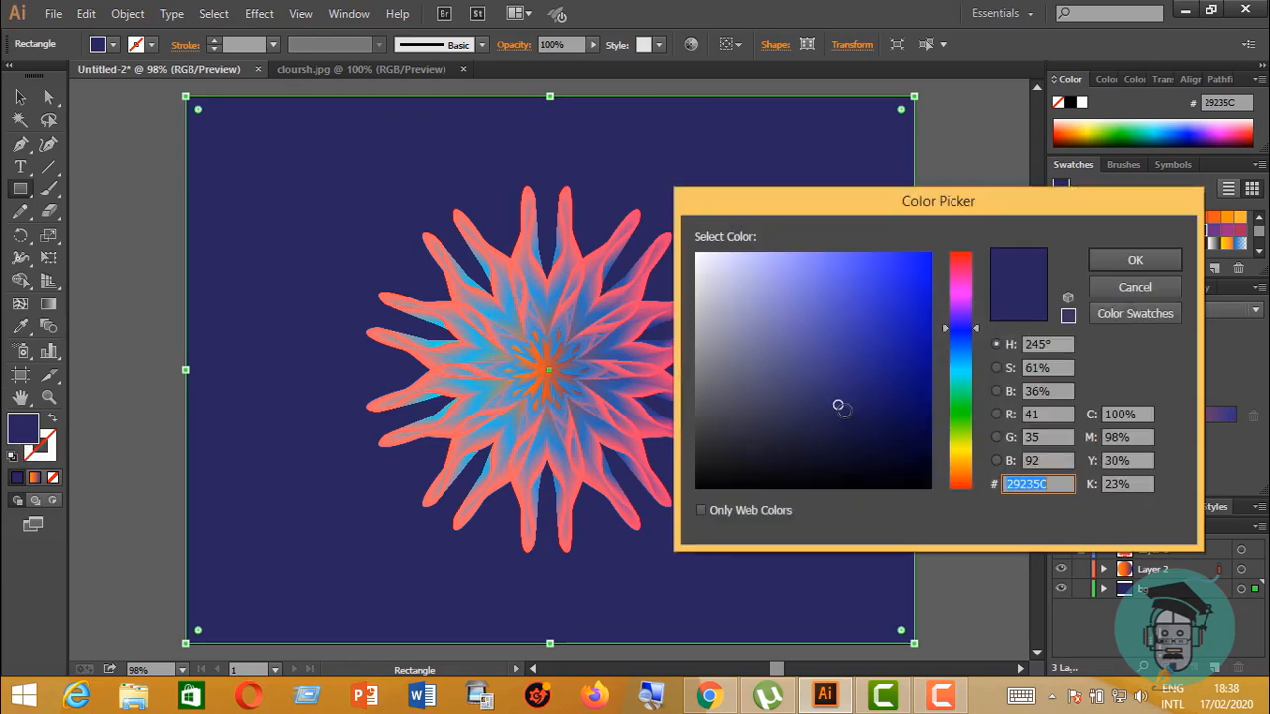
drag(839, 404, 913, 473)
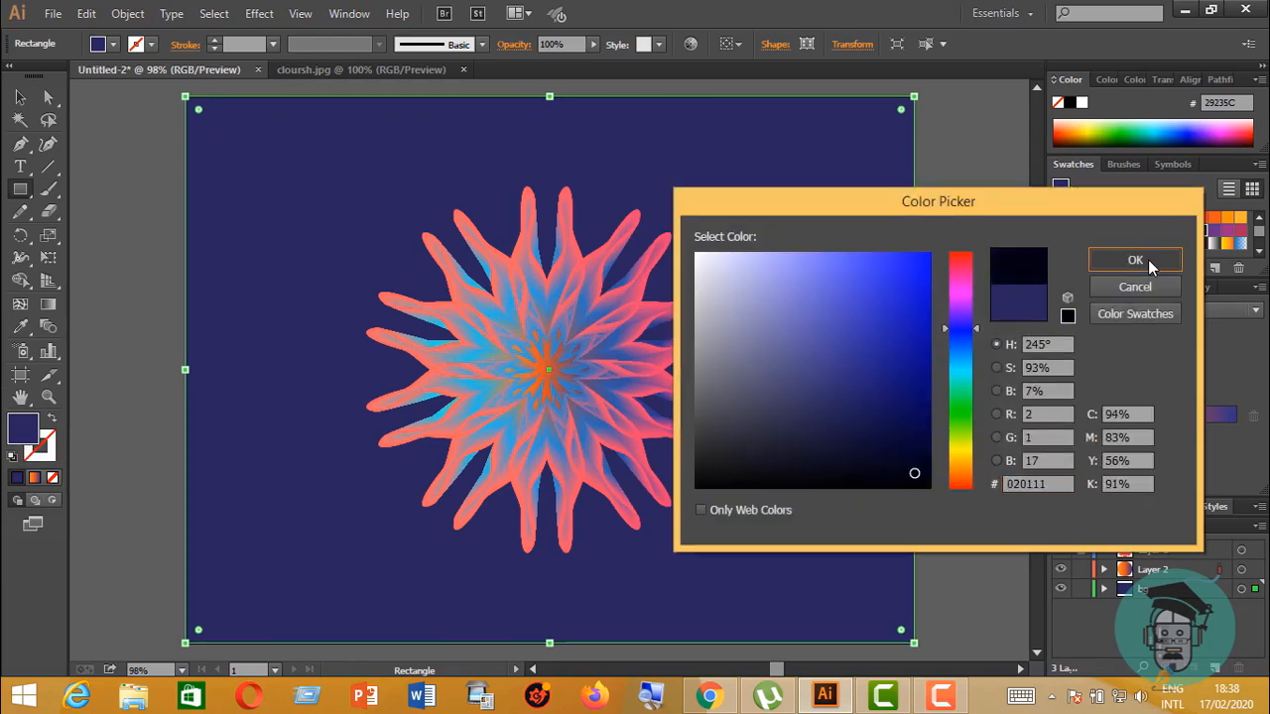
click(1148, 259)
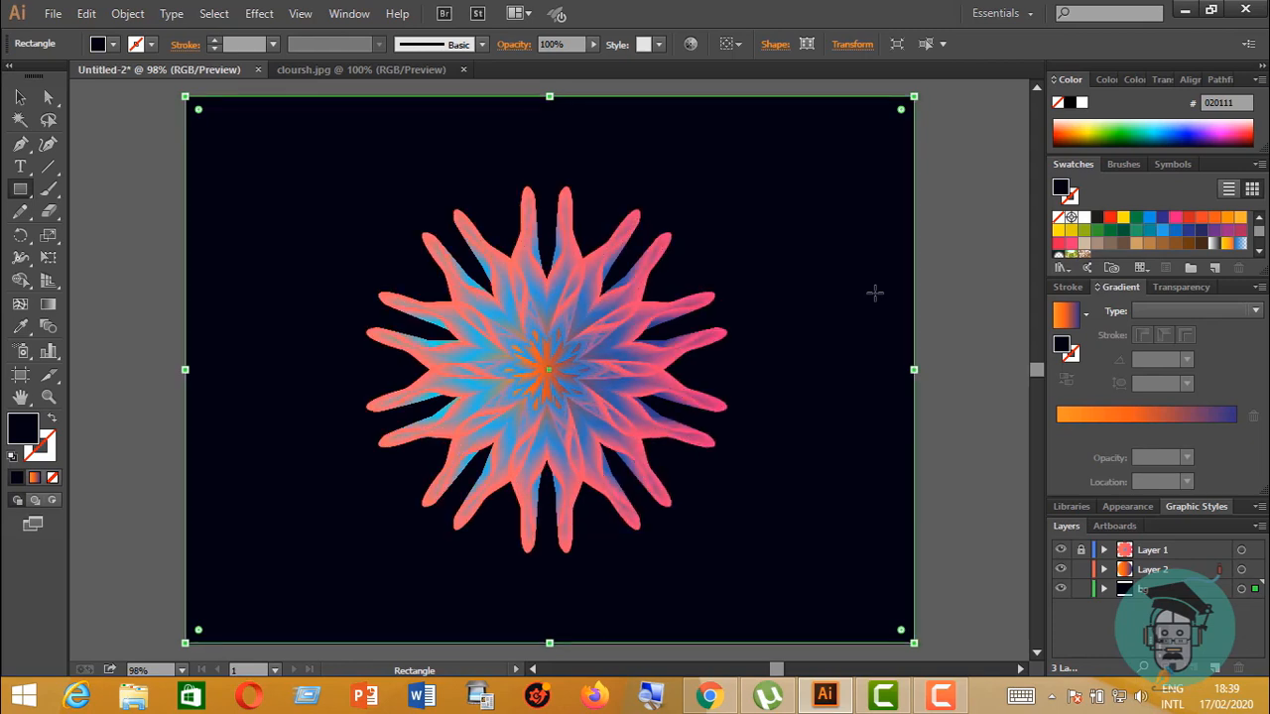
click(20, 97)
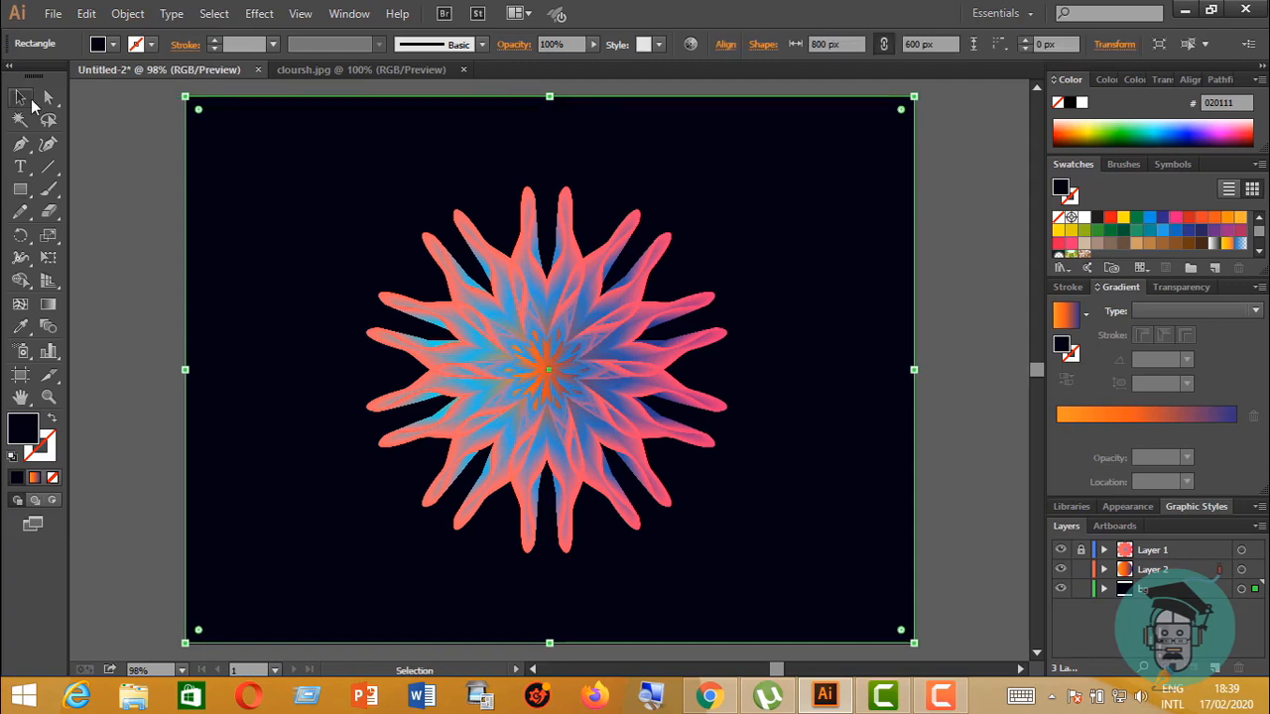
click(117, 122)
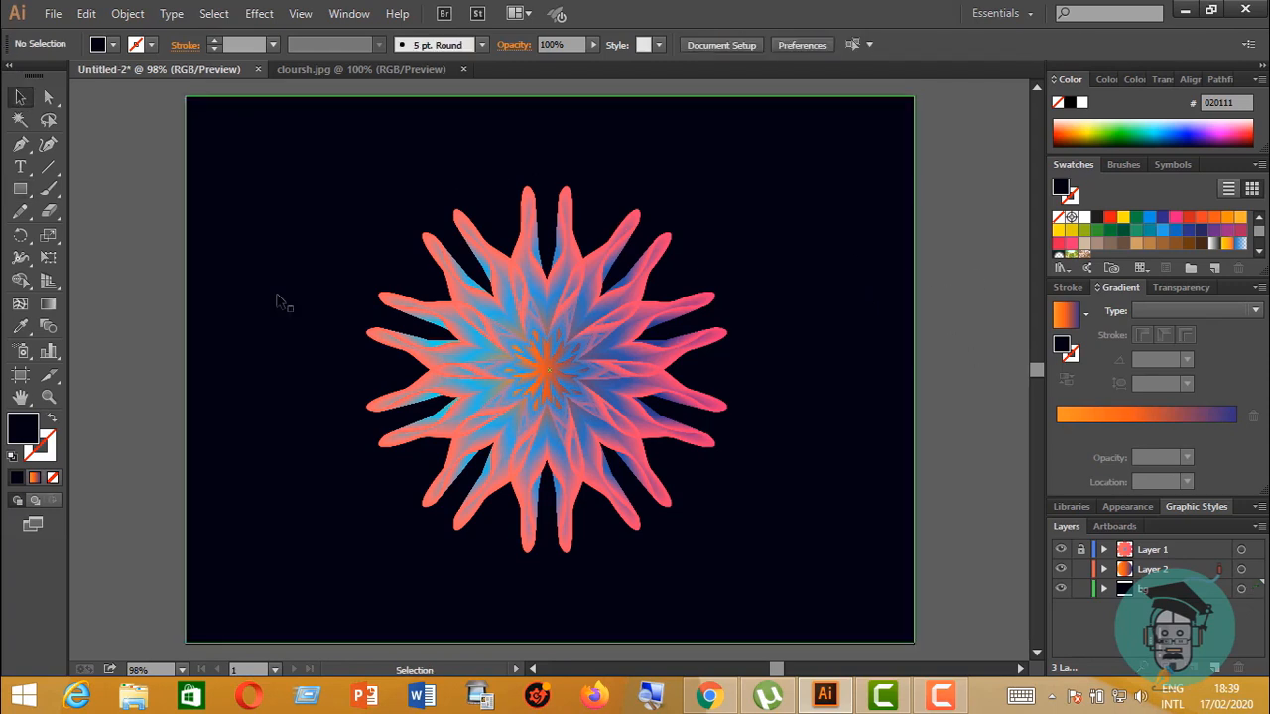